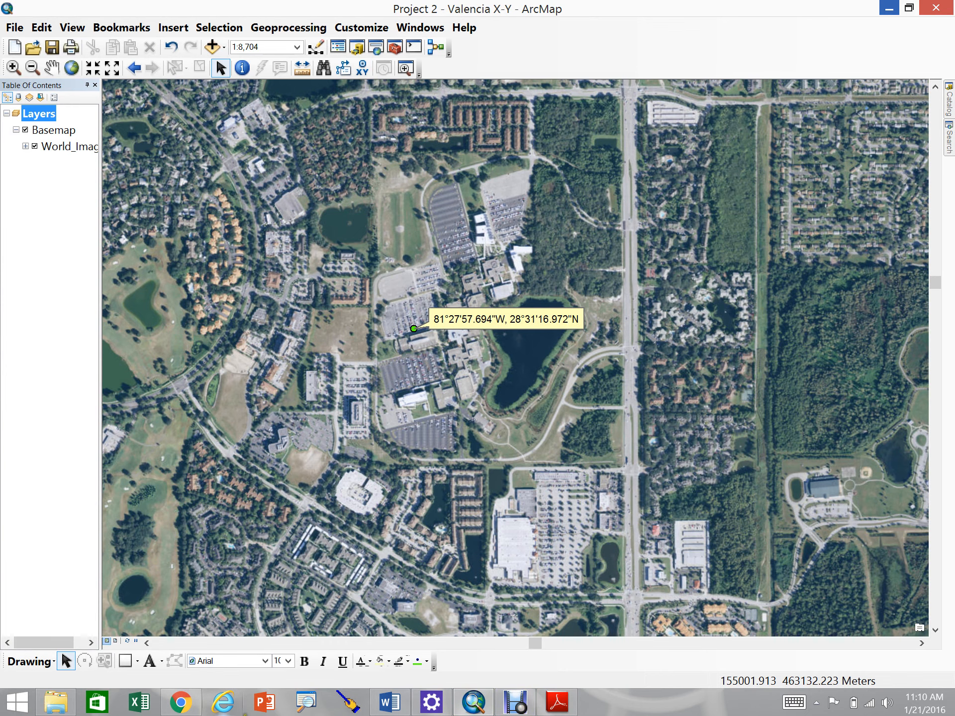
# Step: Switch to Chrome and load the Florida Geographic Data Library site at fgdl.org
pyautogui.click(176, 704)
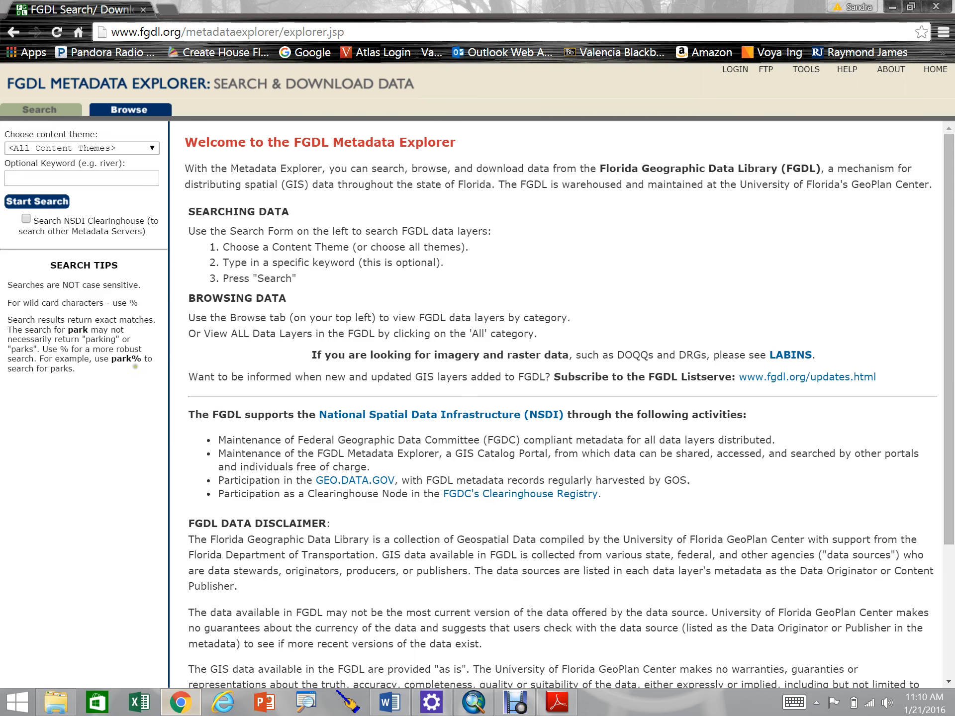
pyautogui.click(307, 30)
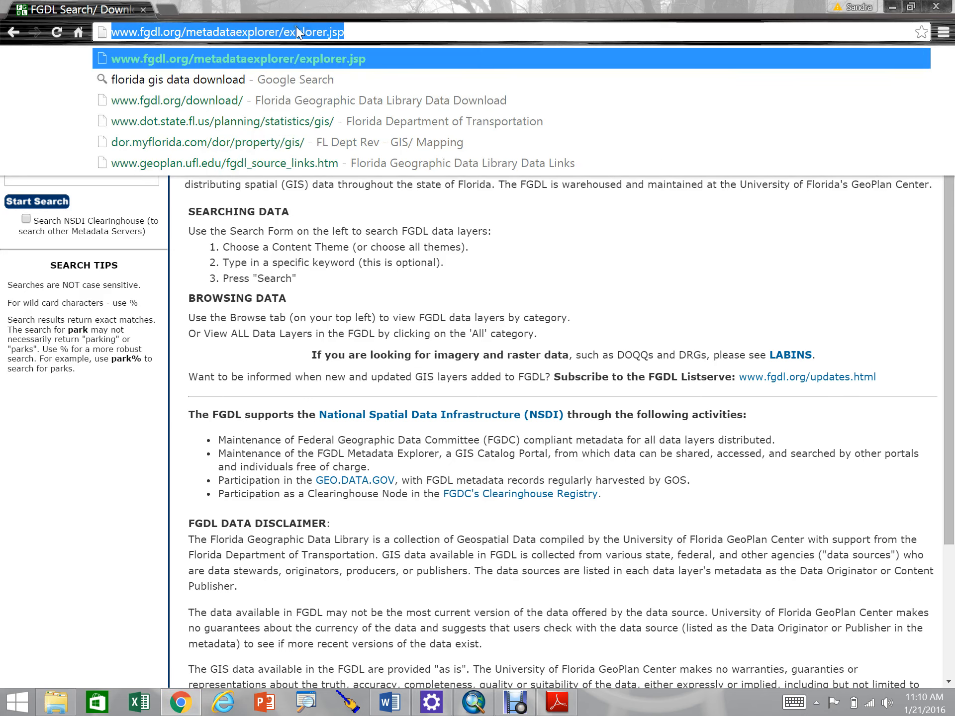
pyautogui.write('fgdl.org')
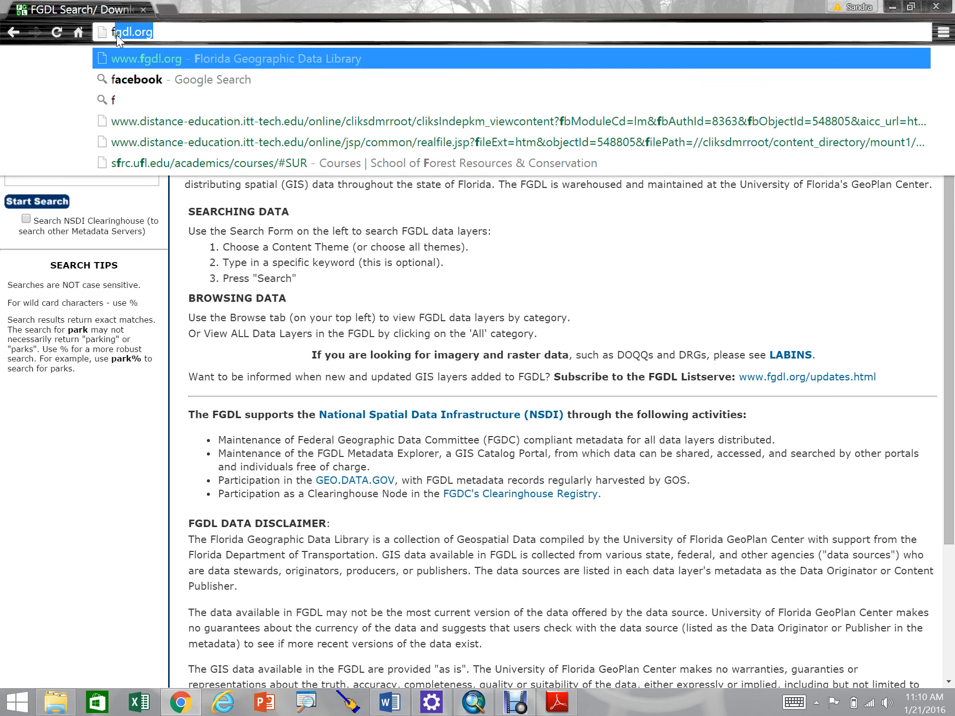
pyautogui.click(164, 32)
pyautogui.press('Return')
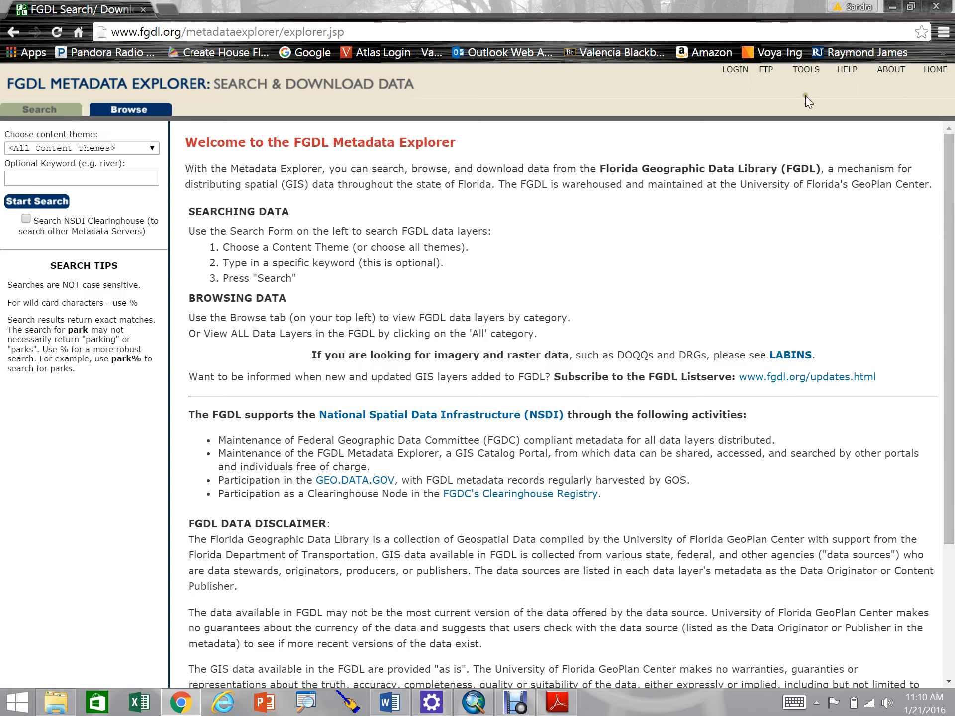
# Step: Open the library's FTP listing and browse through county and orange to the orange_core directory
pyautogui.click(766, 72)
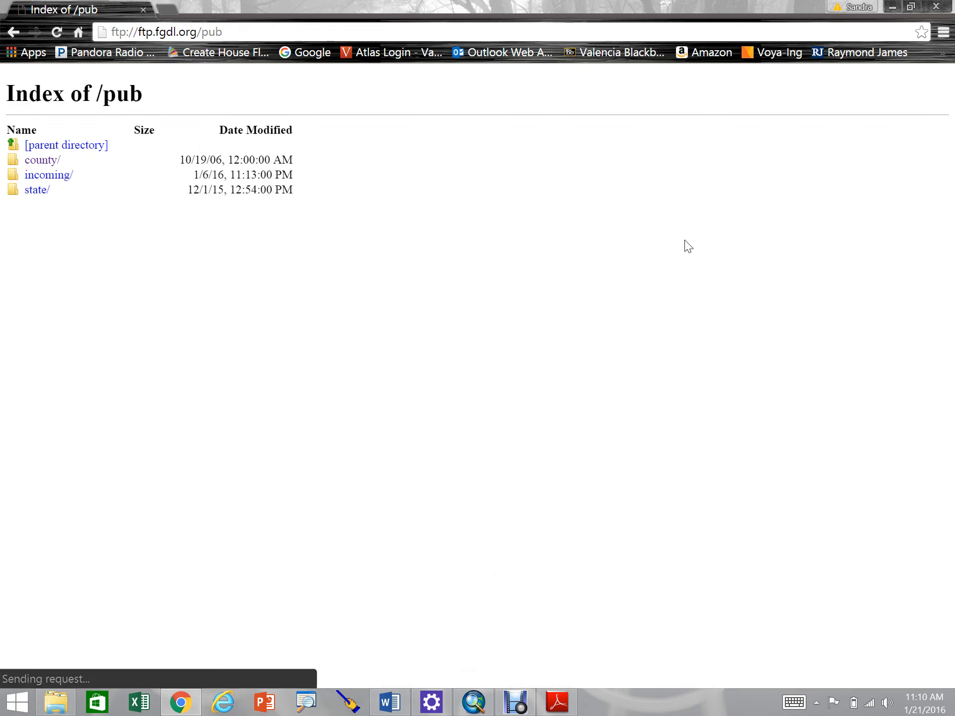
pyautogui.click(39, 164)
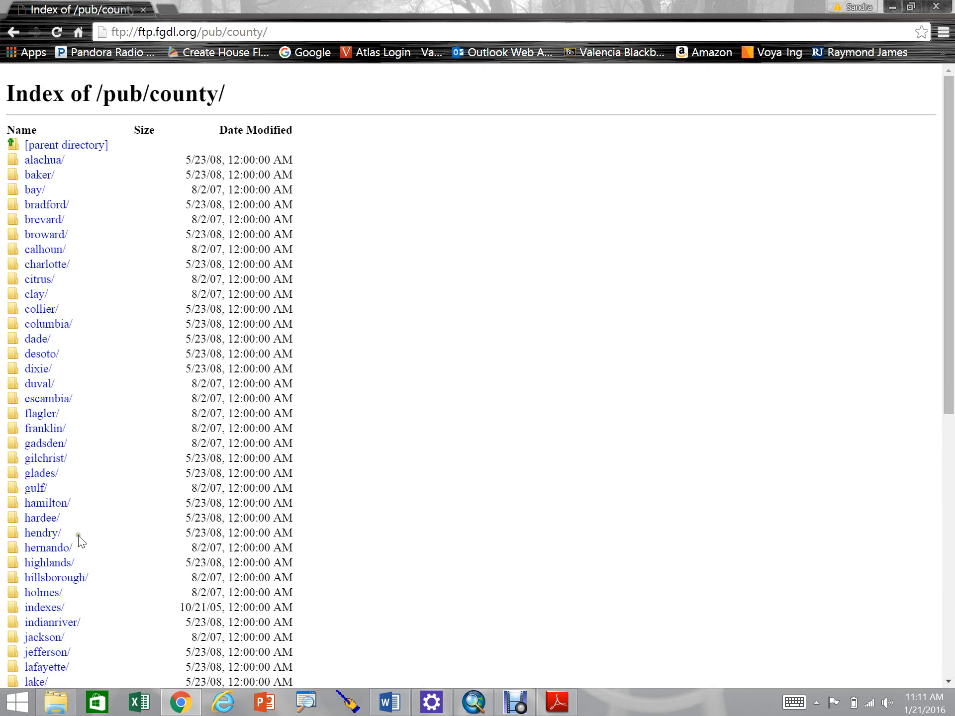
pyautogui.scroll(-3, 64, 597)
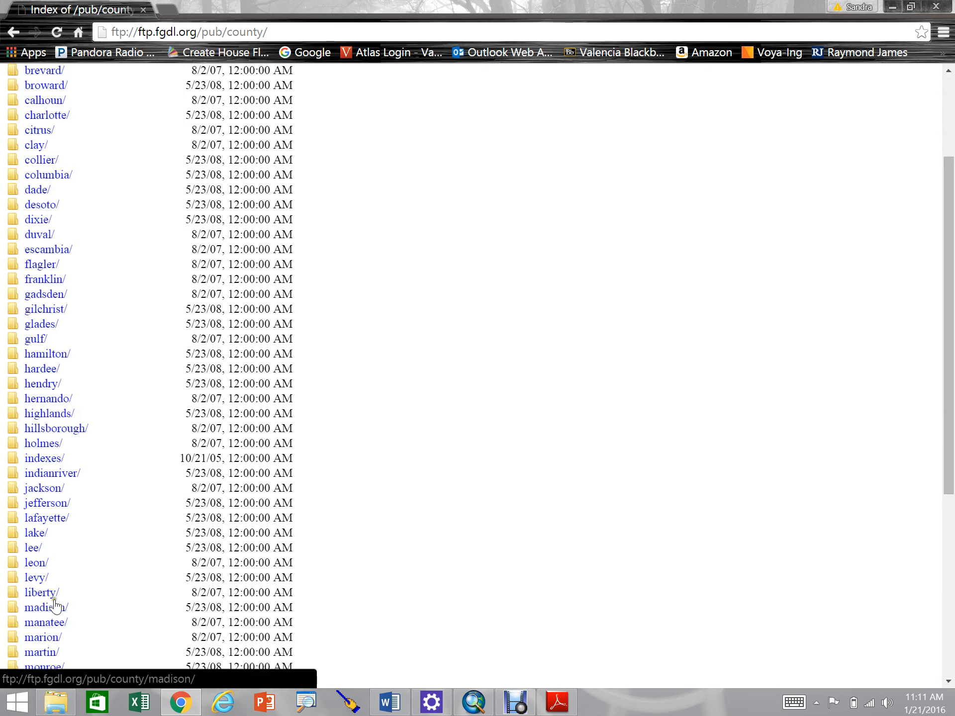
pyautogui.scroll(-1, 69, 464)
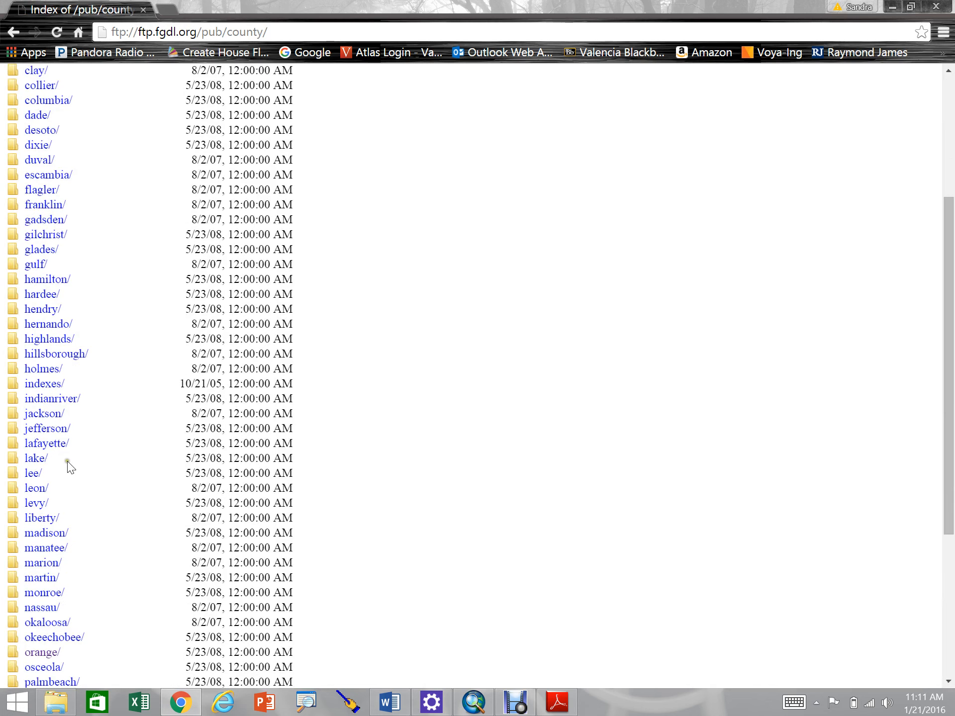
pyautogui.scroll(-3, 65, 592)
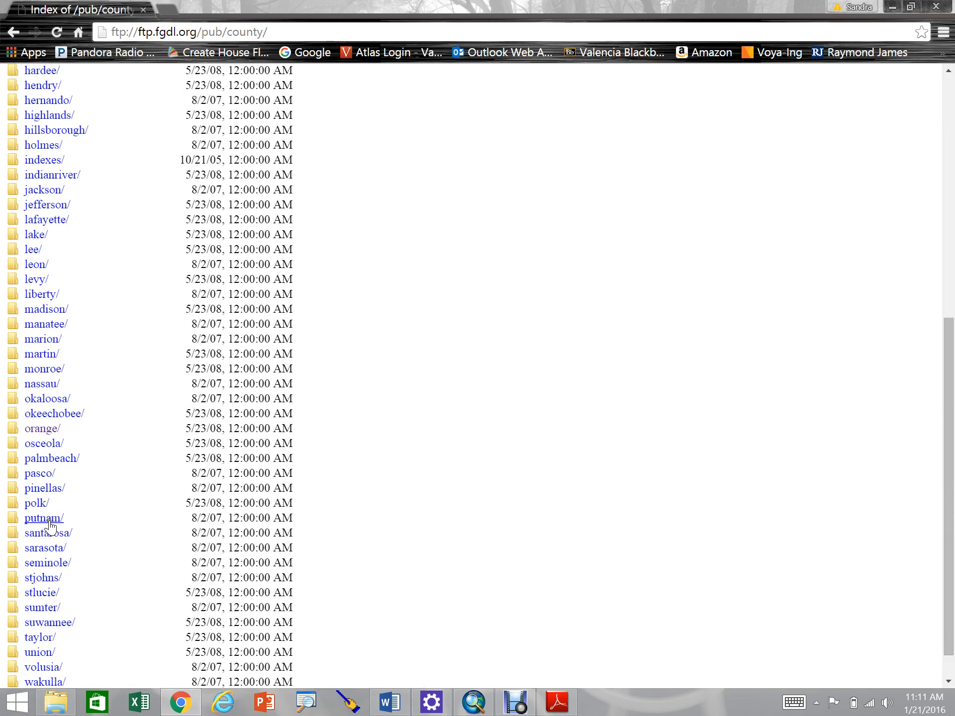
pyautogui.click(39, 429)
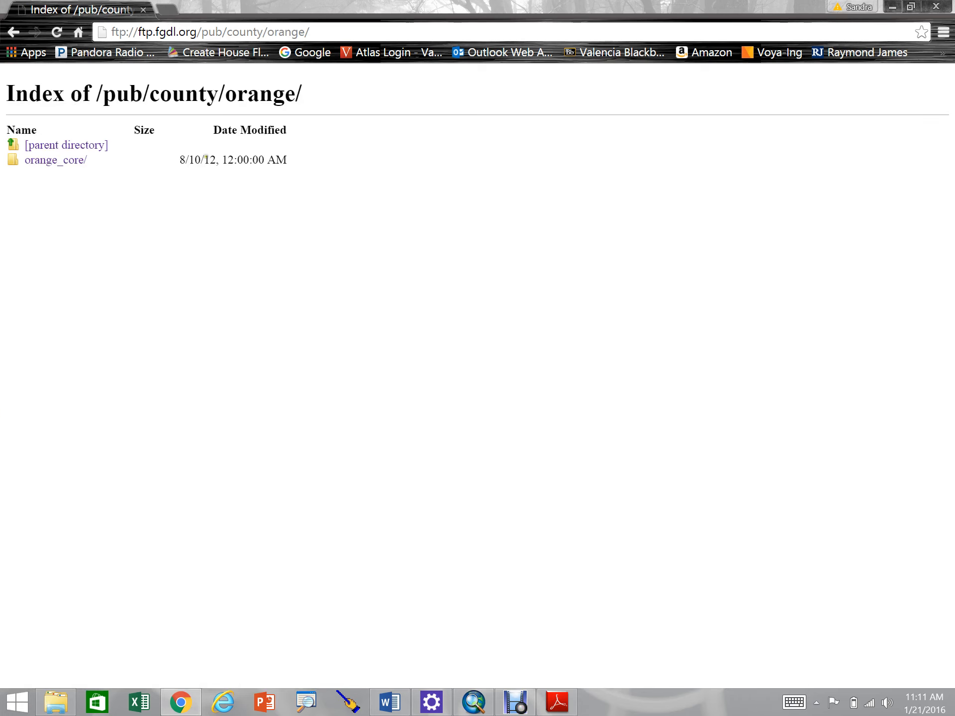
pyautogui.click(57, 164)
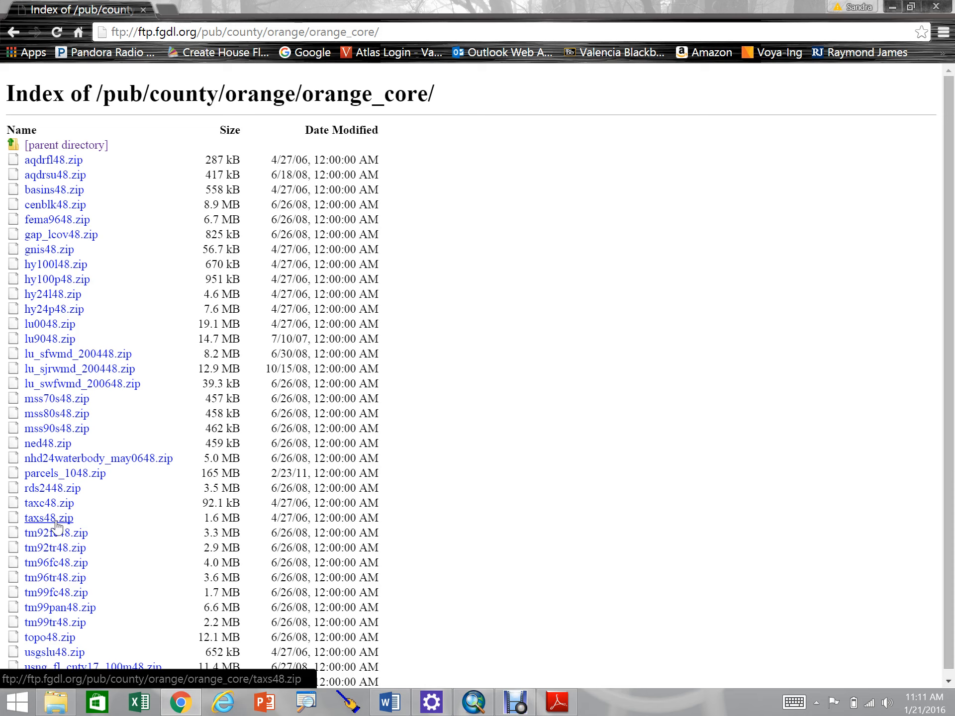
# Step: Download parcels_1048.zip from the orange_core directory, dismiss the download bar and minimize the browser
pyautogui.scroll(-1, 92, 486)
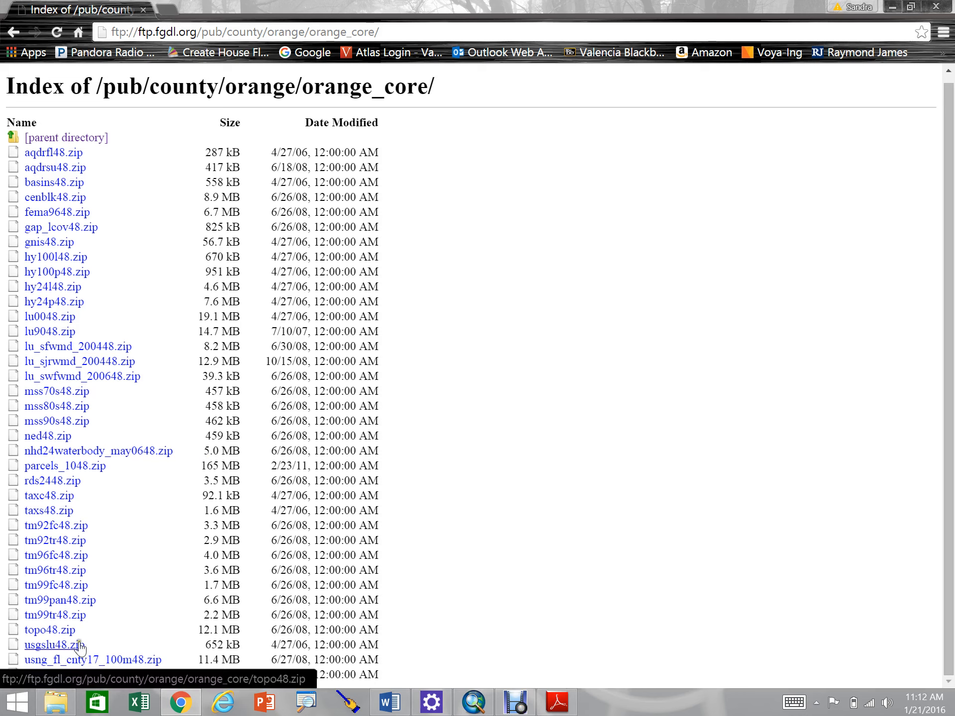
pyautogui.click(49, 470)
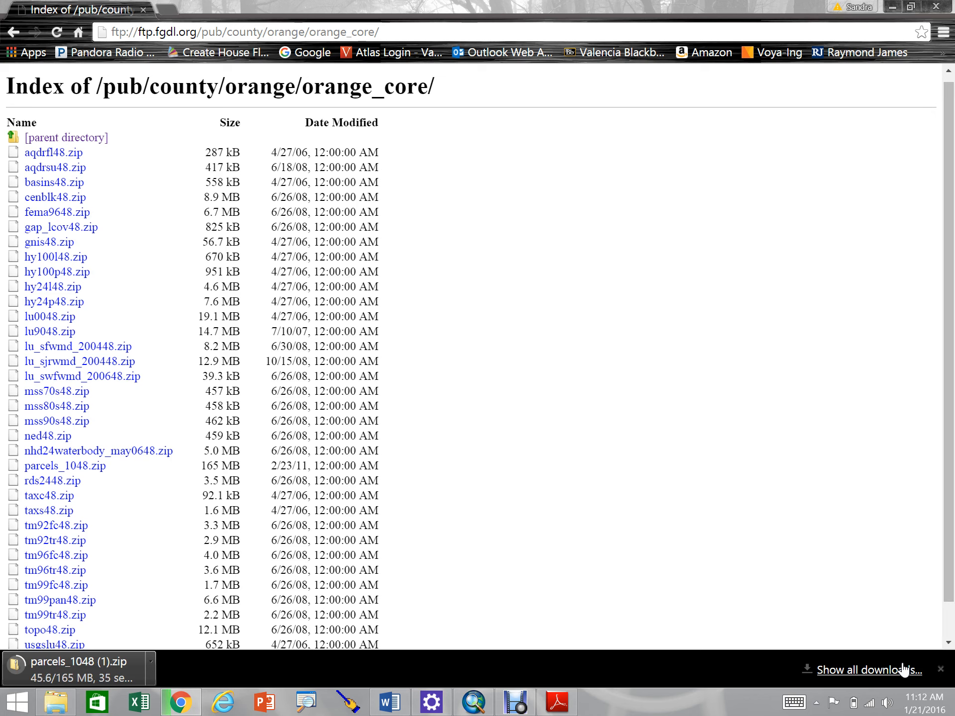
pyautogui.click(940, 670)
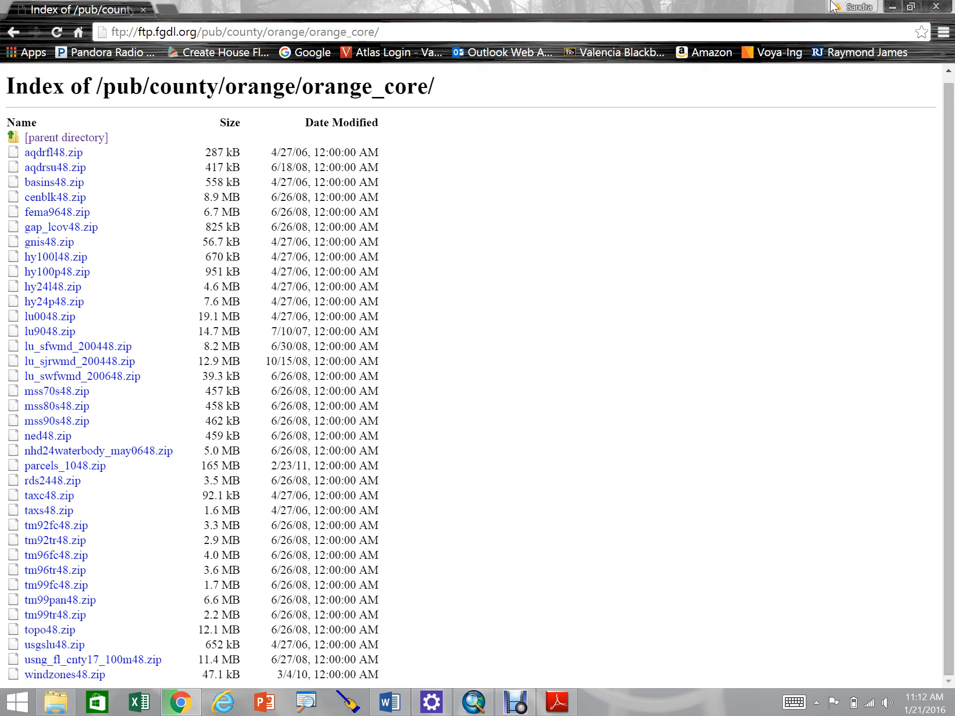
pyautogui.click(893, 7)
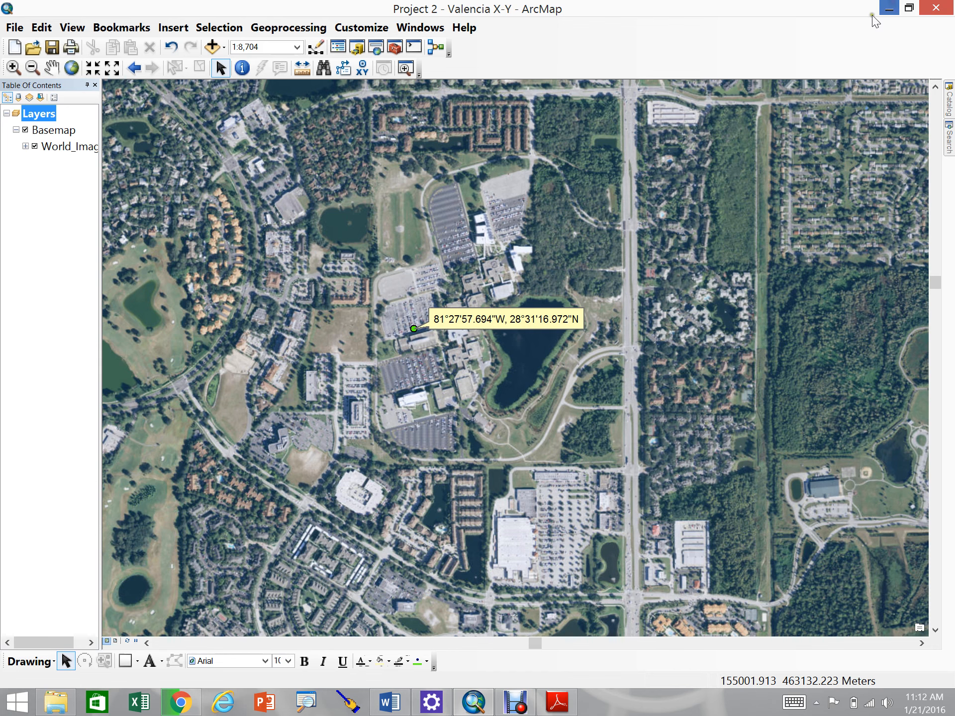
# Step: Switch to File Explorer and open the parcels_1048 archive inside the Project 2 folder of Class 2 - Material
pyautogui.click(60, 706)
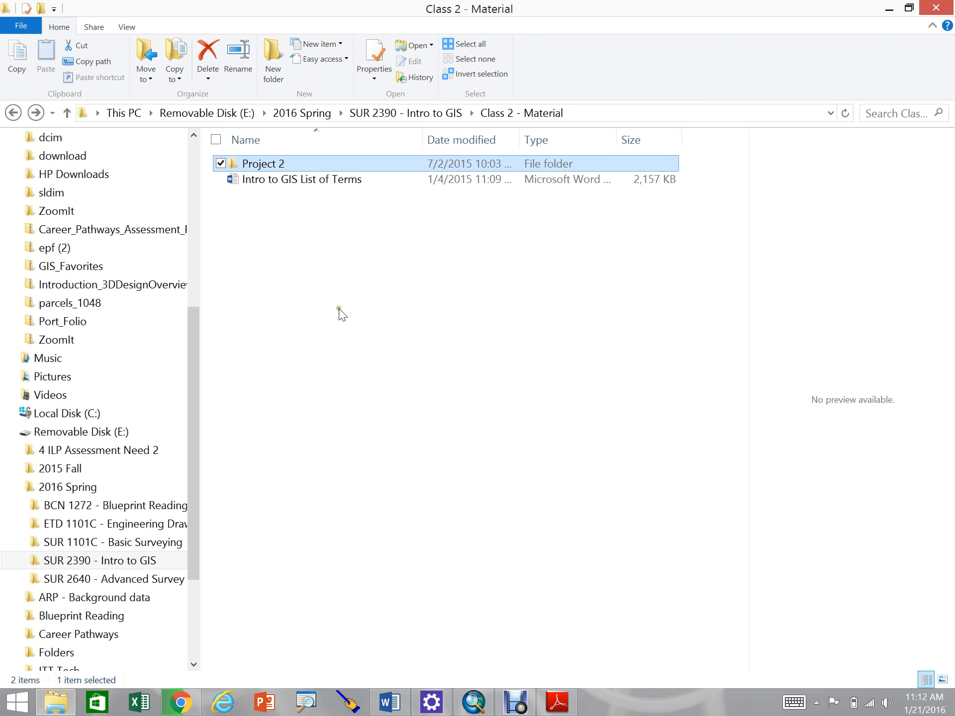
pyautogui.doubleClick(262, 168)
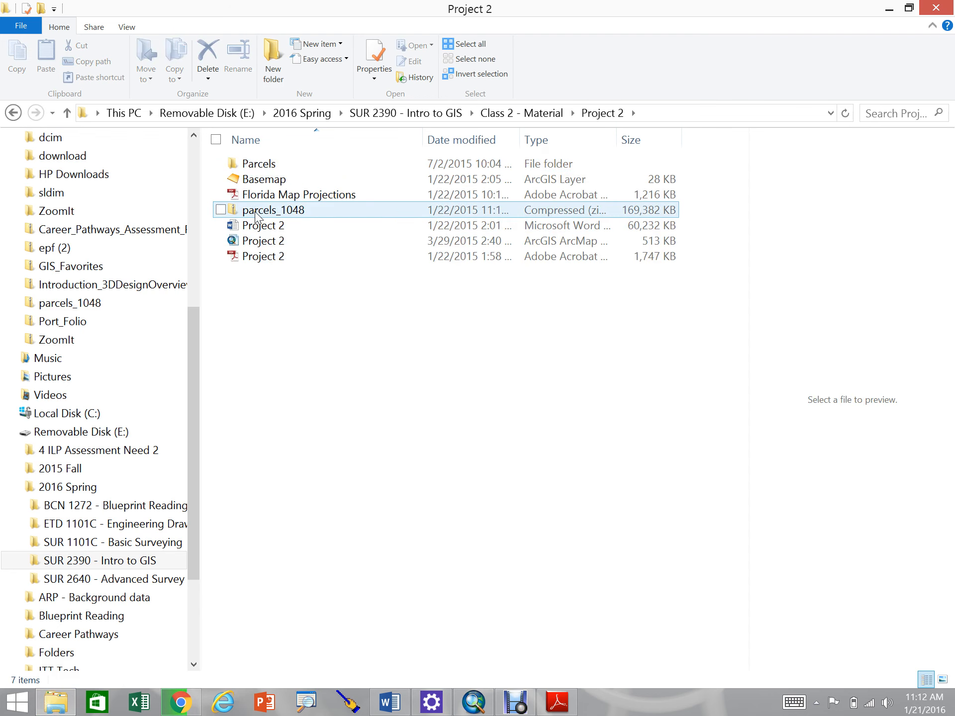
pyautogui.doubleClick(297, 213)
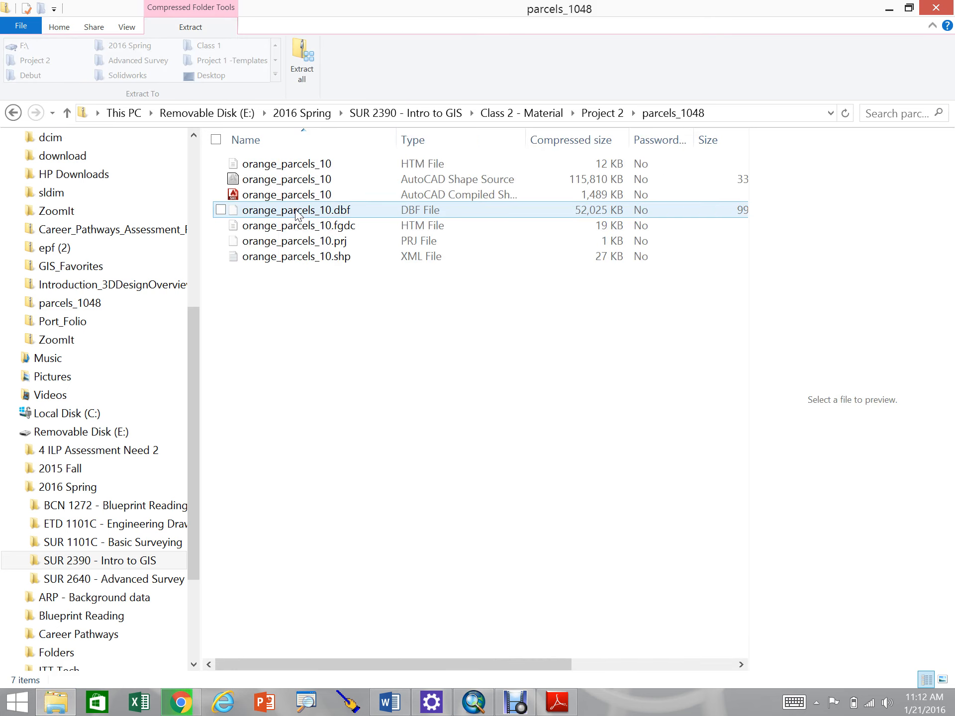
# Step: Start extracting all files from the parcels_1048 archive and expand This PC while browsing for a destination
pyautogui.click(293, 61)
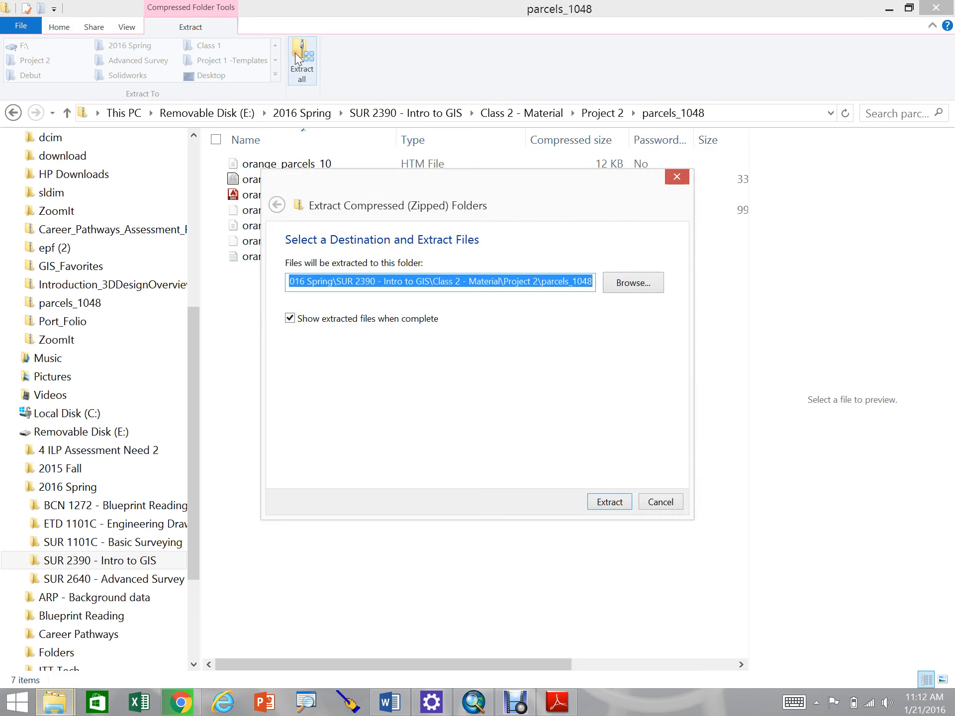
pyautogui.click(619, 285)
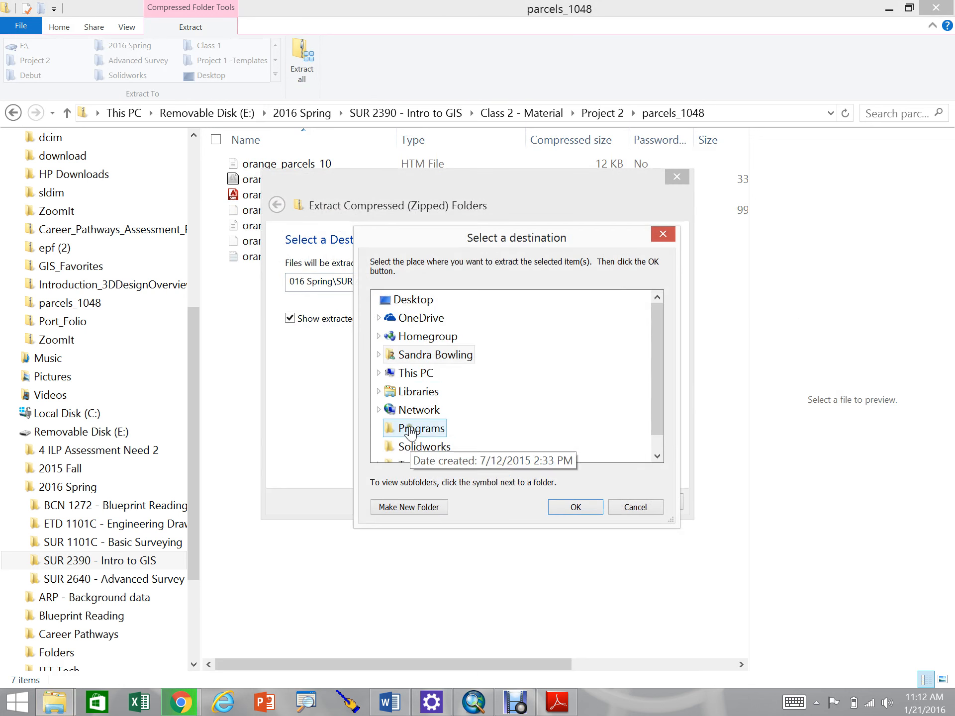
pyautogui.click(657, 457)
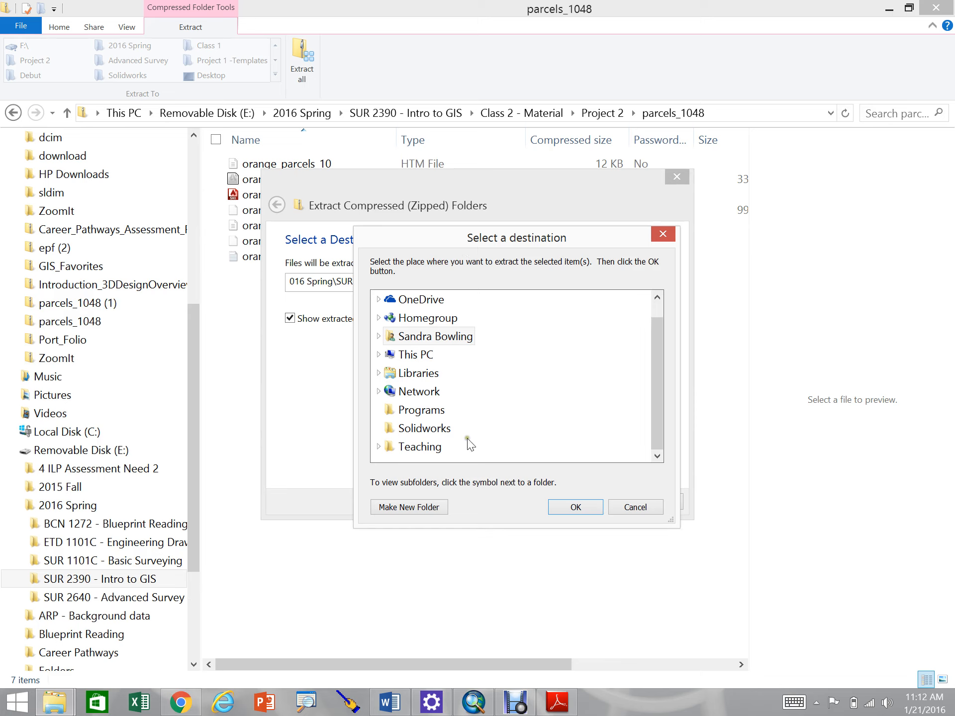
pyautogui.doubleClick(416, 355)
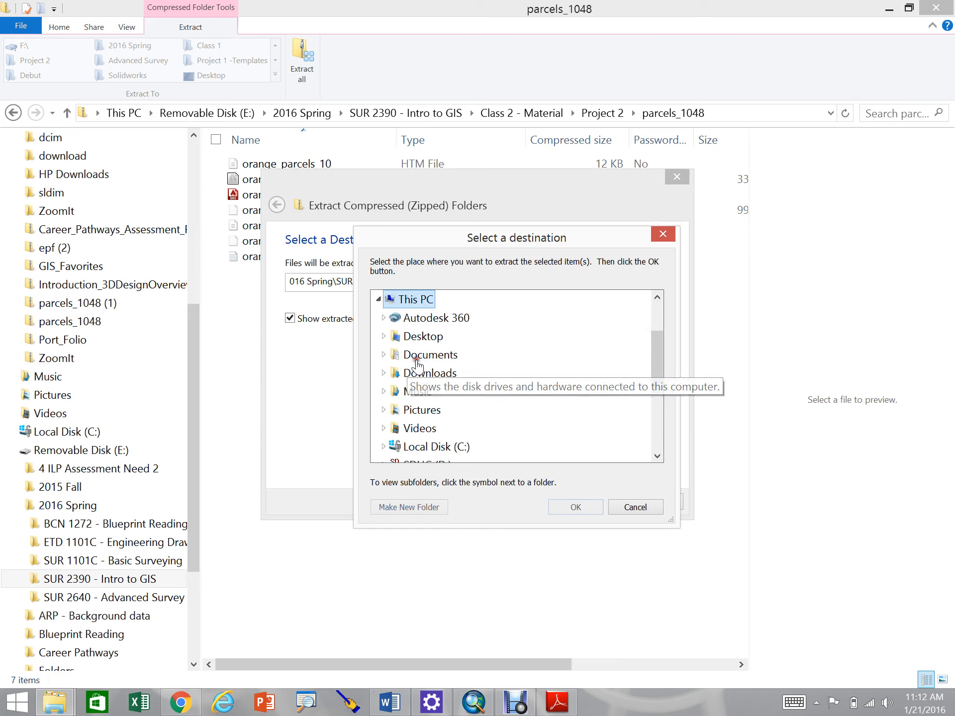
pyautogui.doubleClick(442, 447)
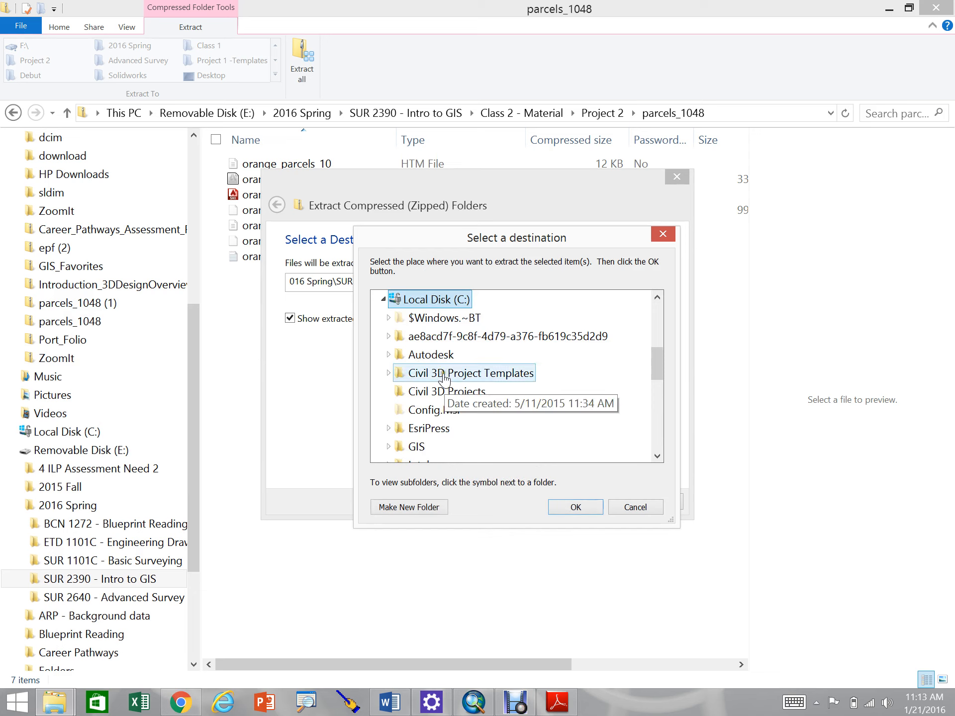
pyautogui.doubleClick(436, 435)
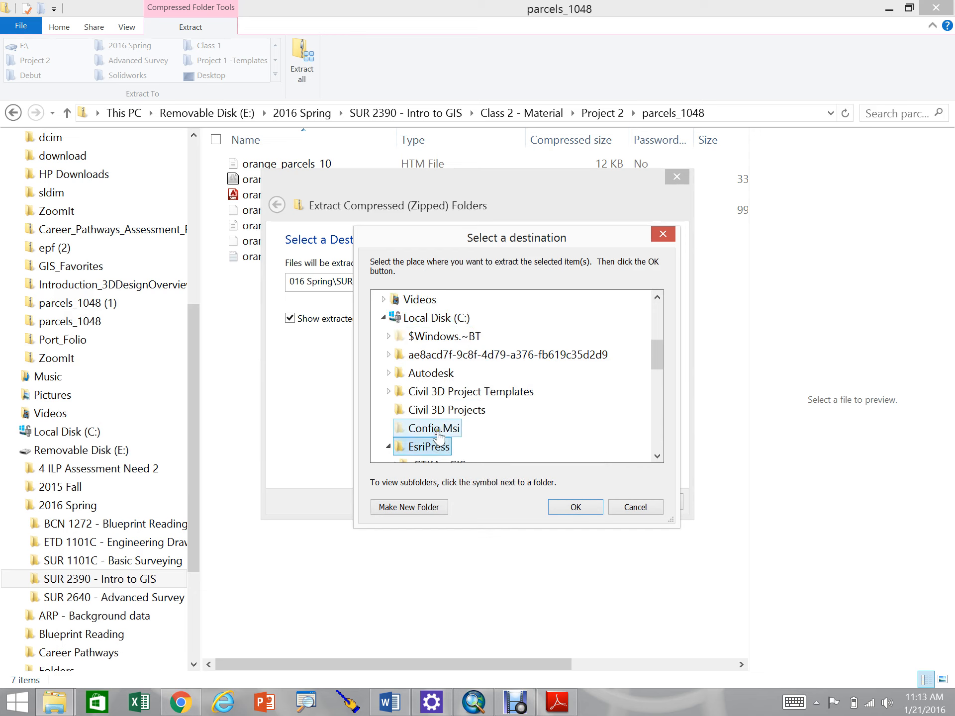
pyautogui.scroll(-2, 436, 438)
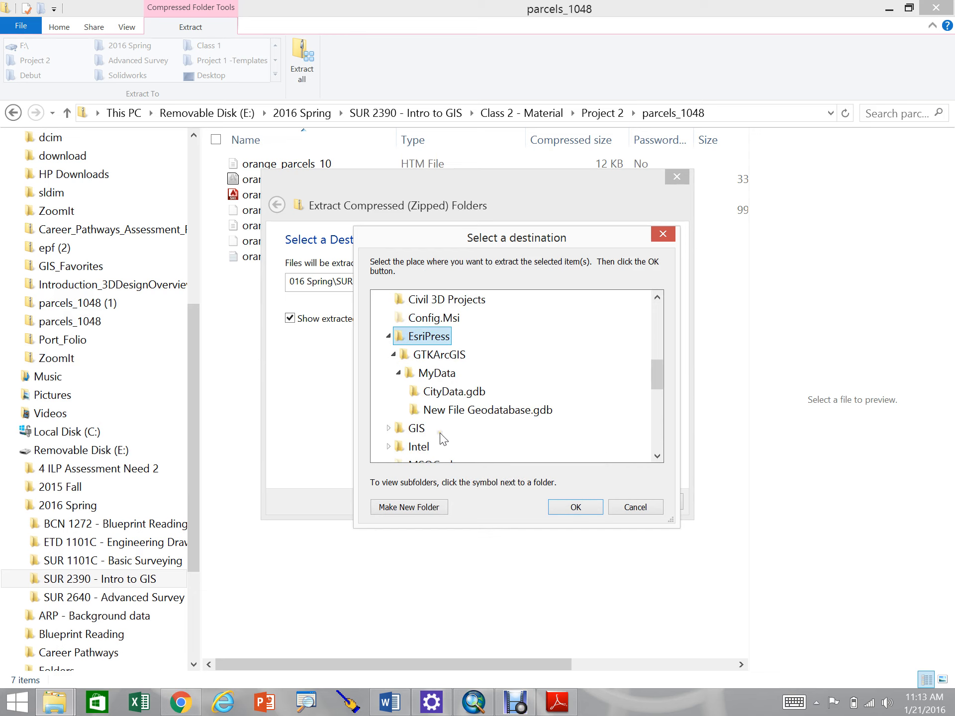
pyautogui.click(389, 336)
pyautogui.scroll(3, 434, 354)
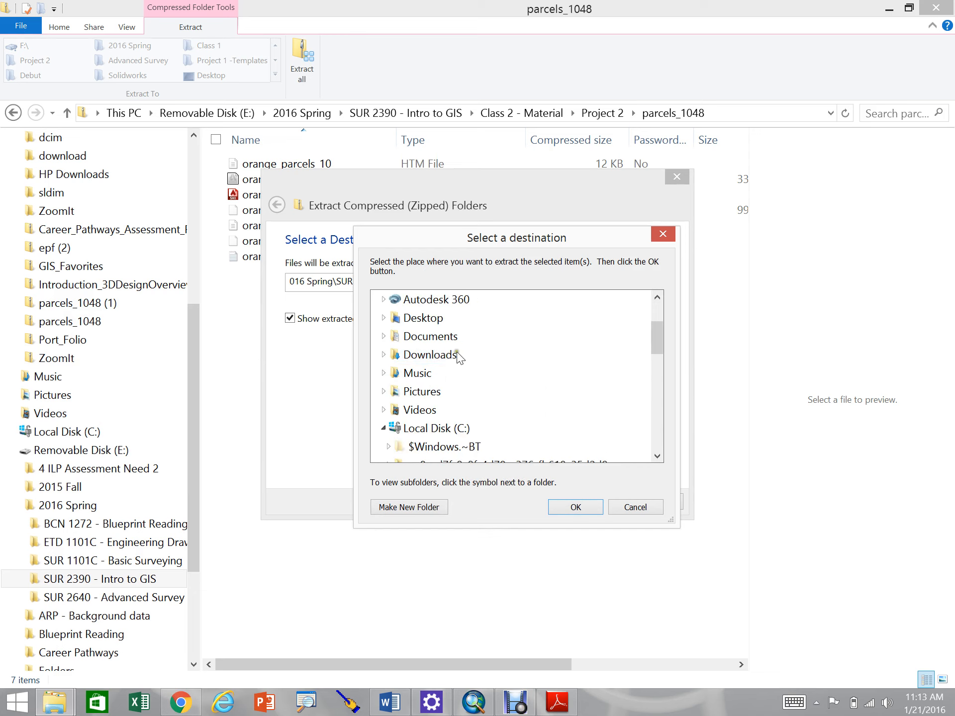
# Step: Set the extraction destination to Class 2 - Material under Removable Disk (E:), 2016 Spring, SUR 2390 - Intro to GIS
pyautogui.scroll(-5, 452, 443)
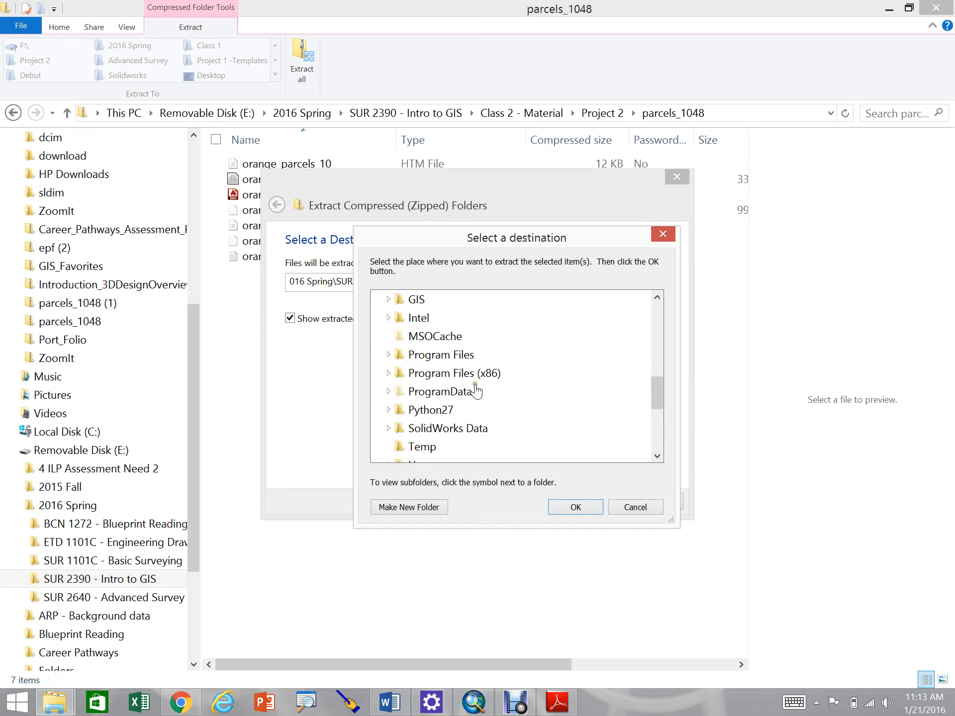
pyautogui.scroll(-4, 551, 390)
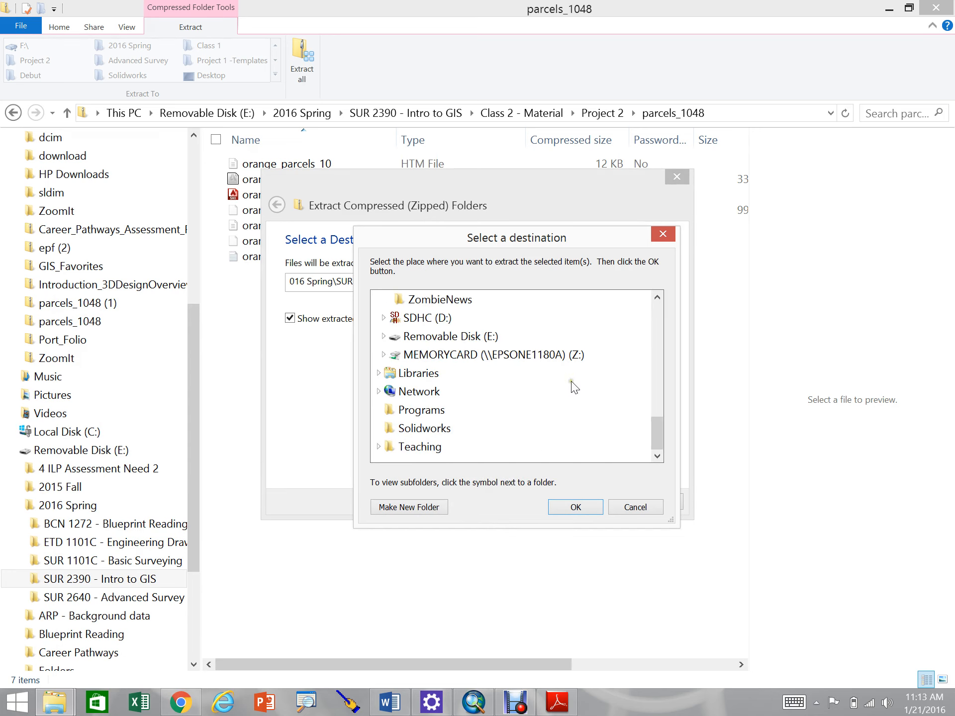
pyautogui.doubleClick(470, 336)
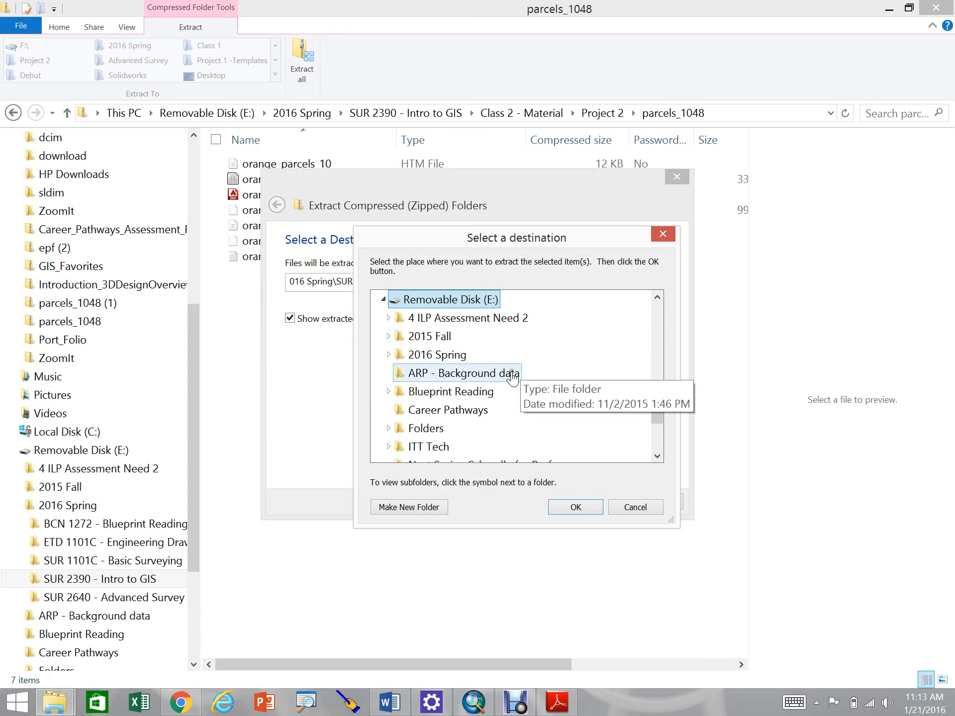
pyautogui.doubleClick(434, 355)
pyautogui.scroll(-2, 499, 383)
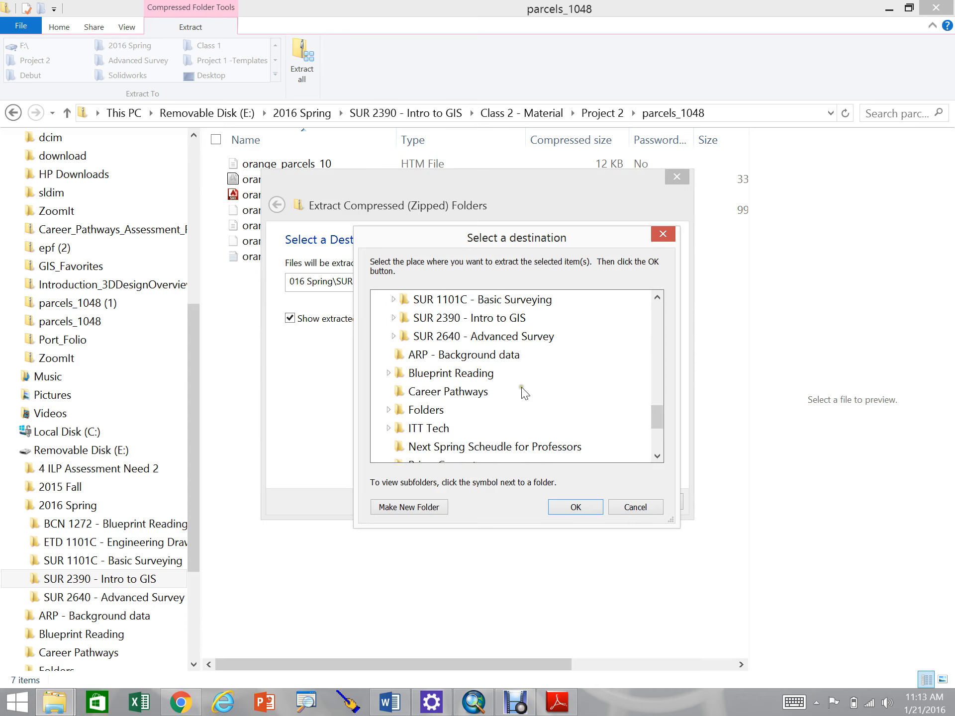
pyautogui.doubleClick(486, 323)
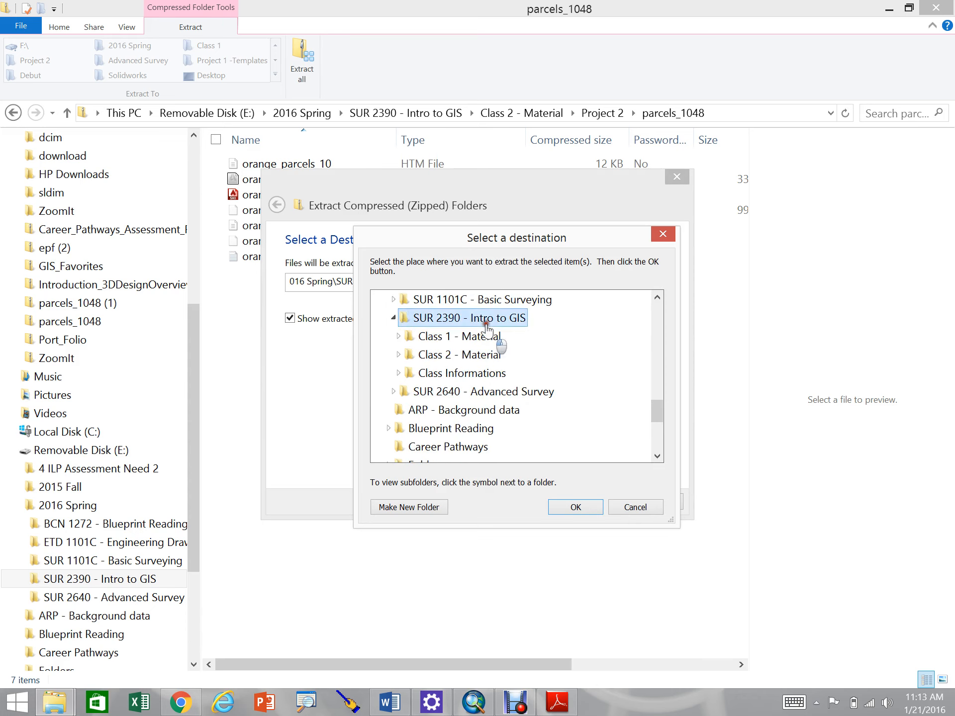
pyautogui.doubleClick(481, 355)
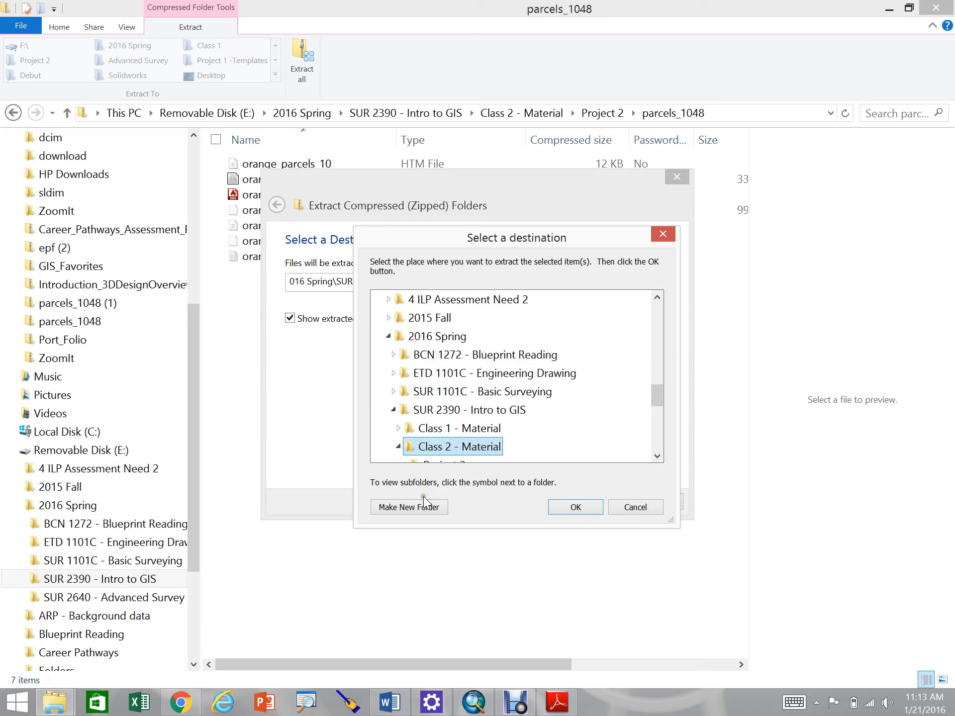
# Step: Create a folder named "Parcel - 2016" inside Class 2 - Material and select it as the extraction destination
pyautogui.click(413, 508)
pyautogui.write('P')
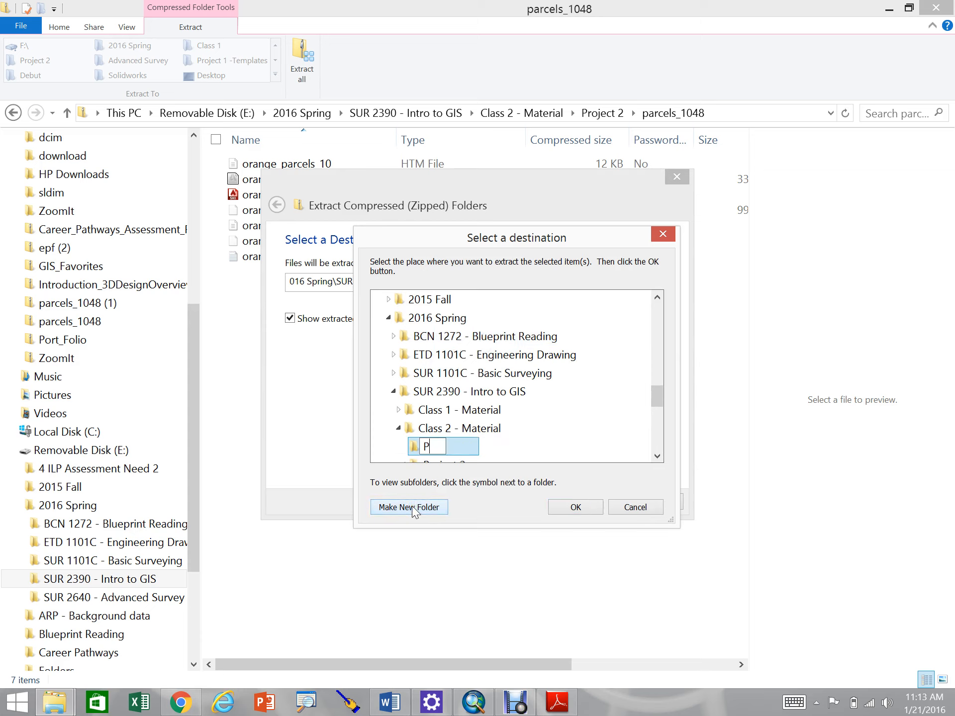
pyautogui.write('arcel - 2016')
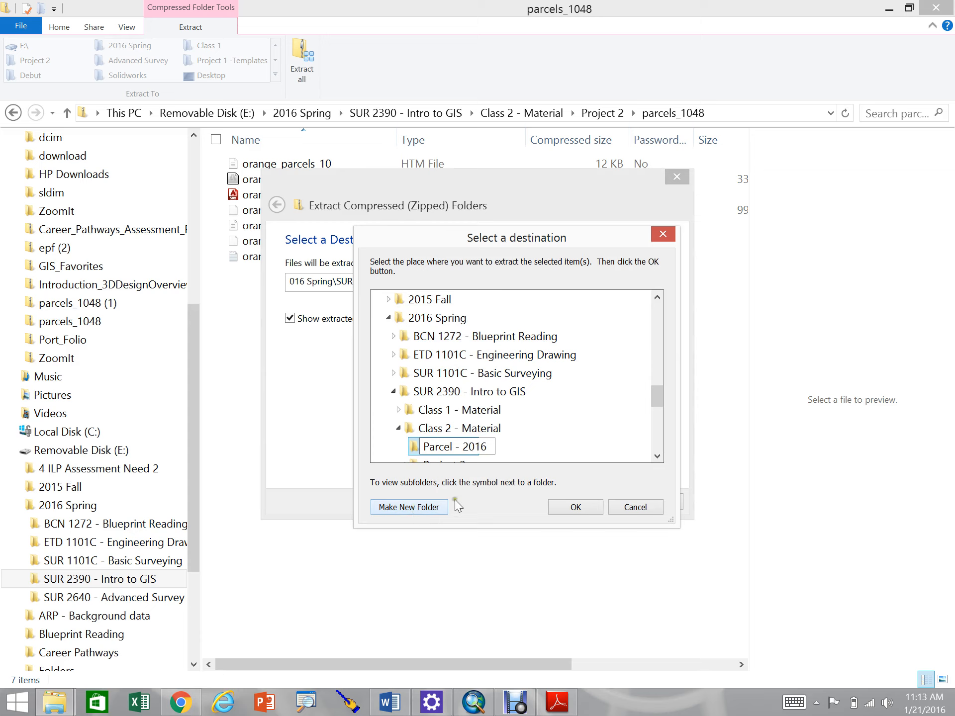
pyautogui.click(524, 437)
pyautogui.click(478, 448)
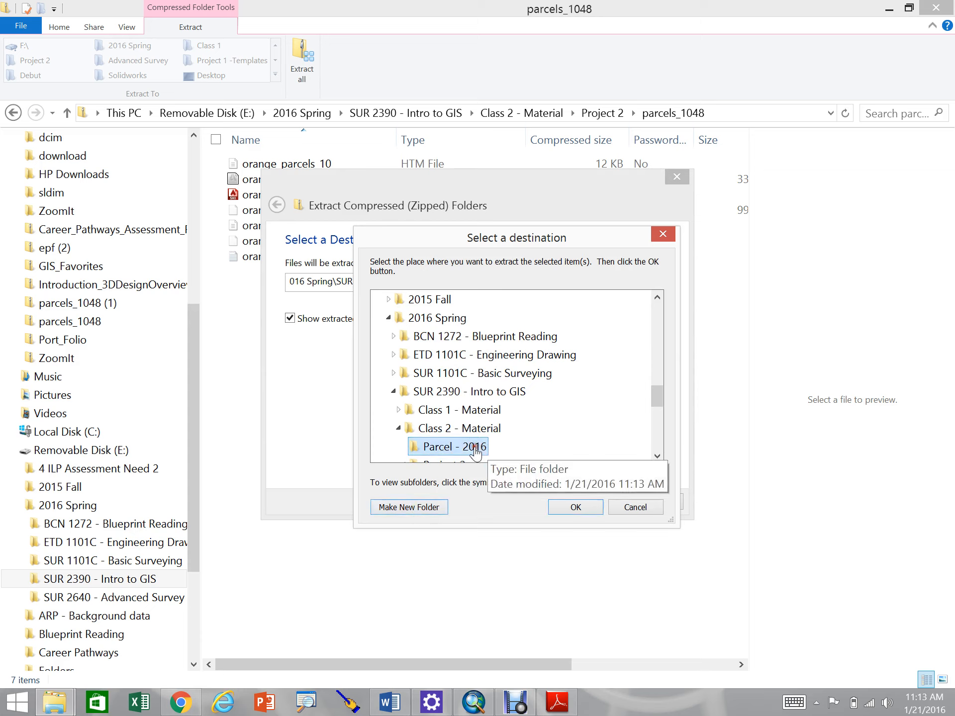
# Step: Confirm Parcel - 2016 as the destination, start extracting parcels_1048 into it, and close the extraction windows
pyautogui.click(573, 508)
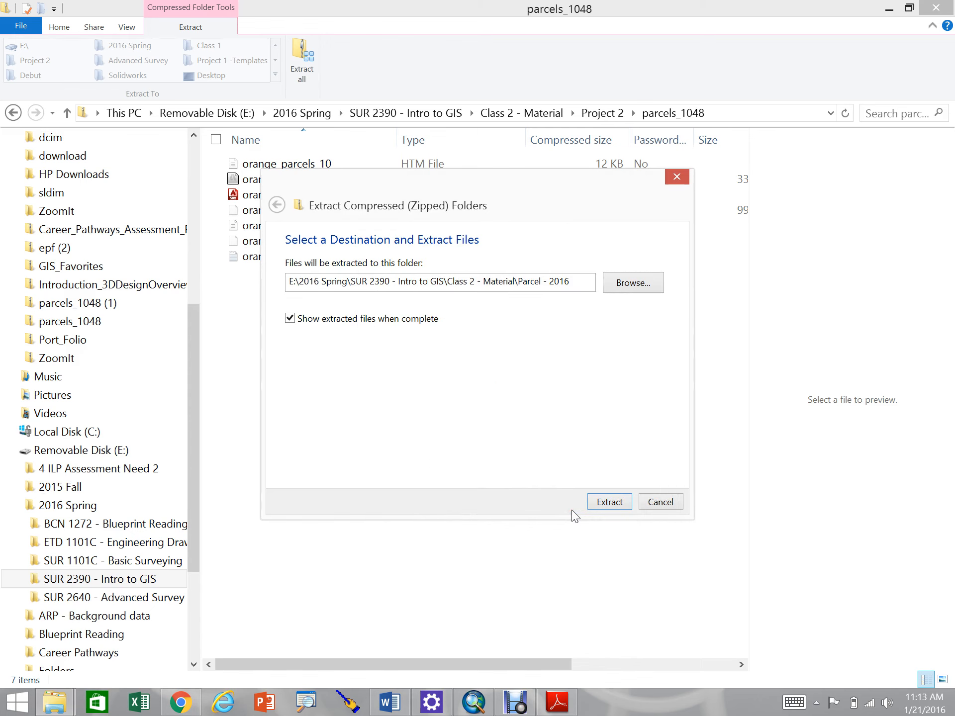
pyautogui.click(613, 503)
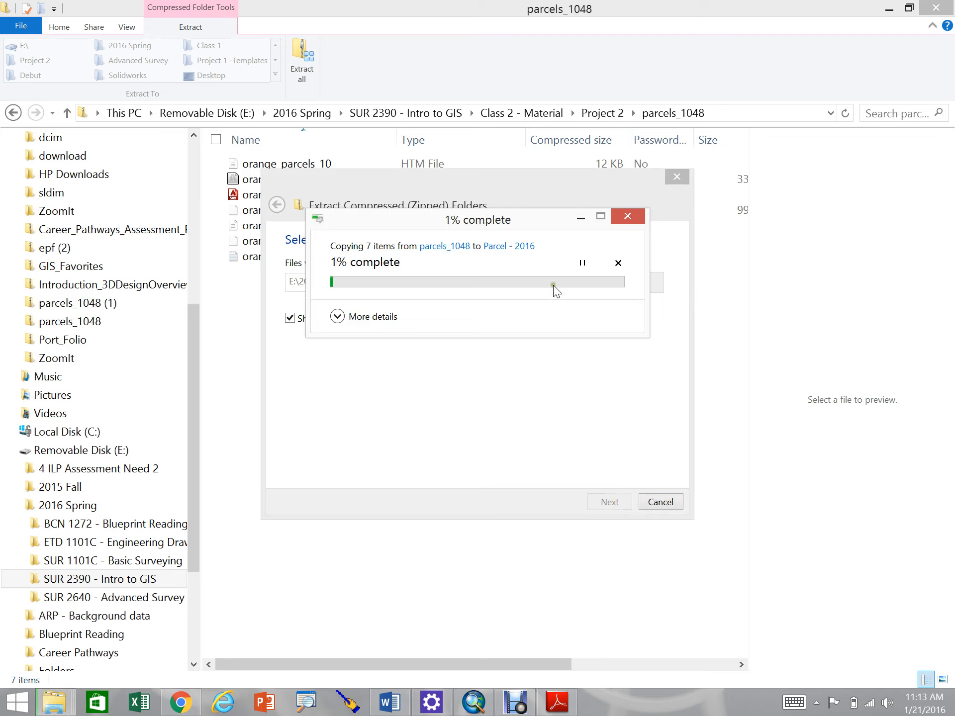
pyautogui.click(581, 218)
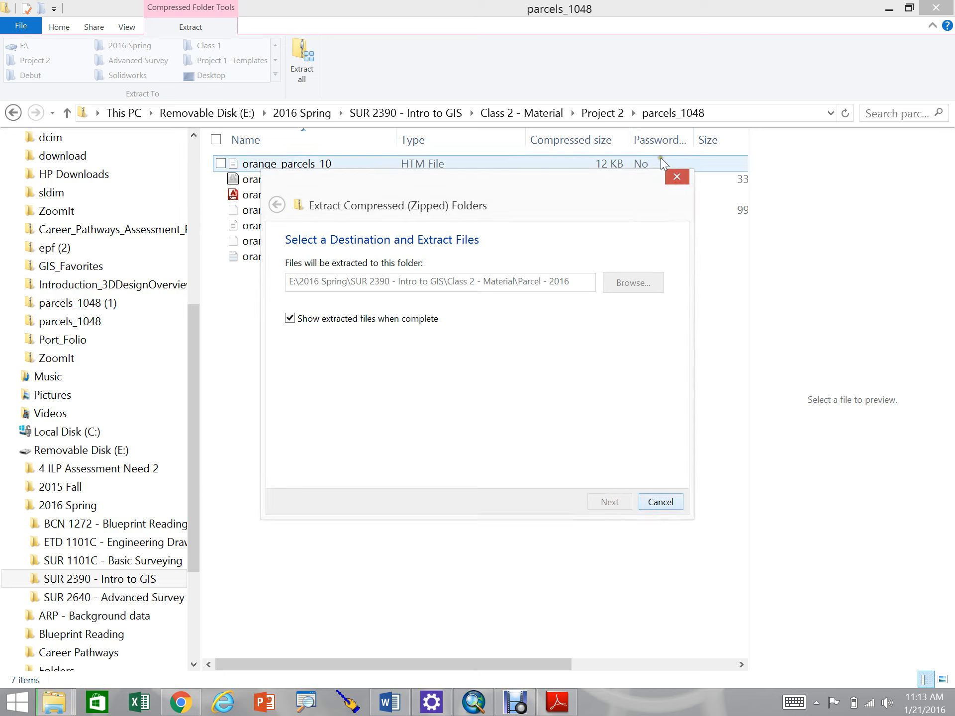
pyautogui.click(676, 179)
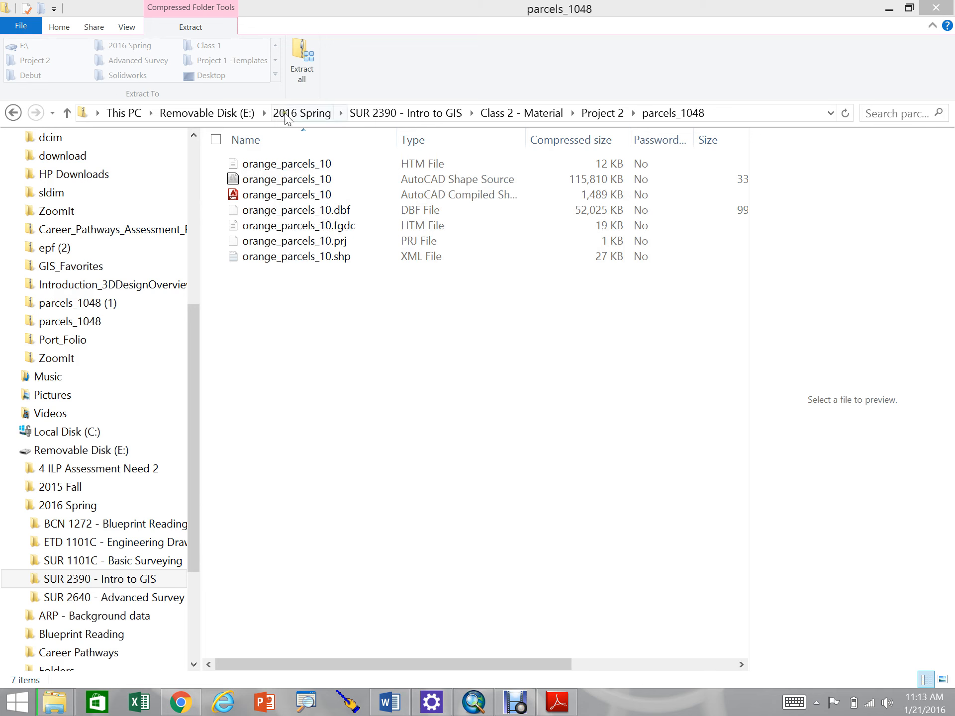
# Step: Open the Project 2 folder through 2016 Spring, SUR 2390 - Intro to GIS and Class 2 - Material, restoring the window to a smaller size
pyautogui.click(310, 113)
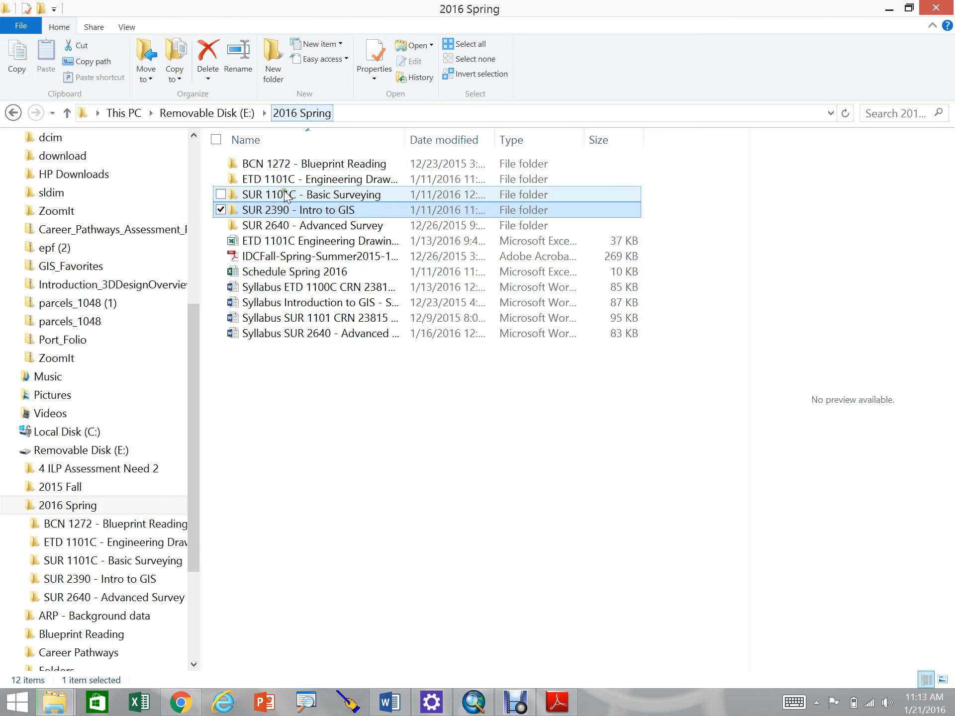
pyautogui.doubleClick(304, 212)
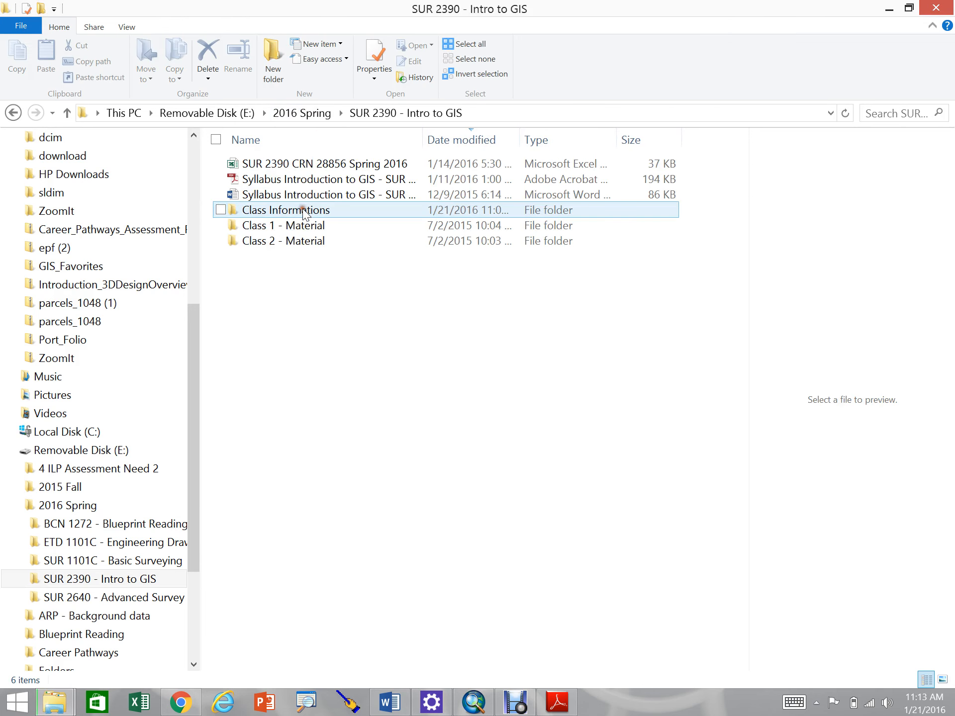
pyautogui.click(293, 241)
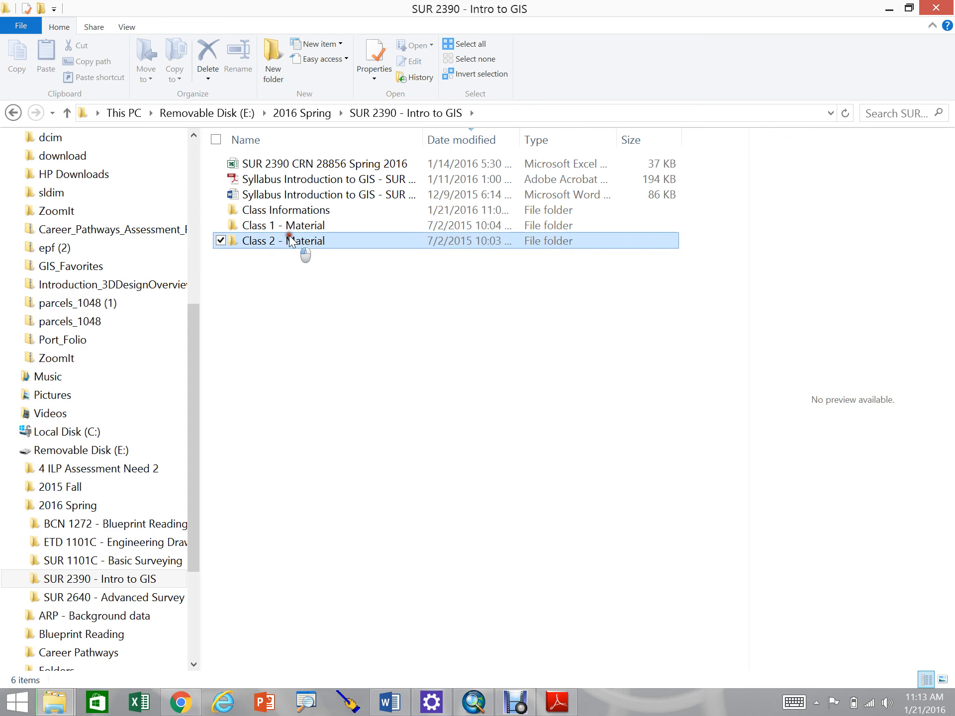
pyautogui.doubleClick(292, 240)
pyautogui.press('super+Down')
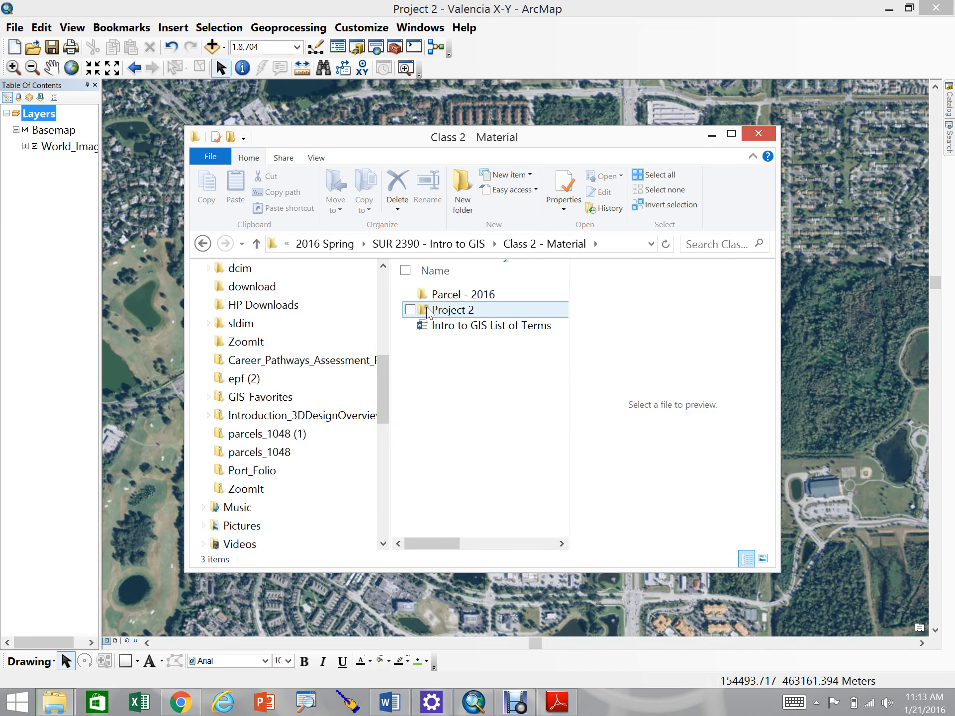
pyautogui.click(465, 312)
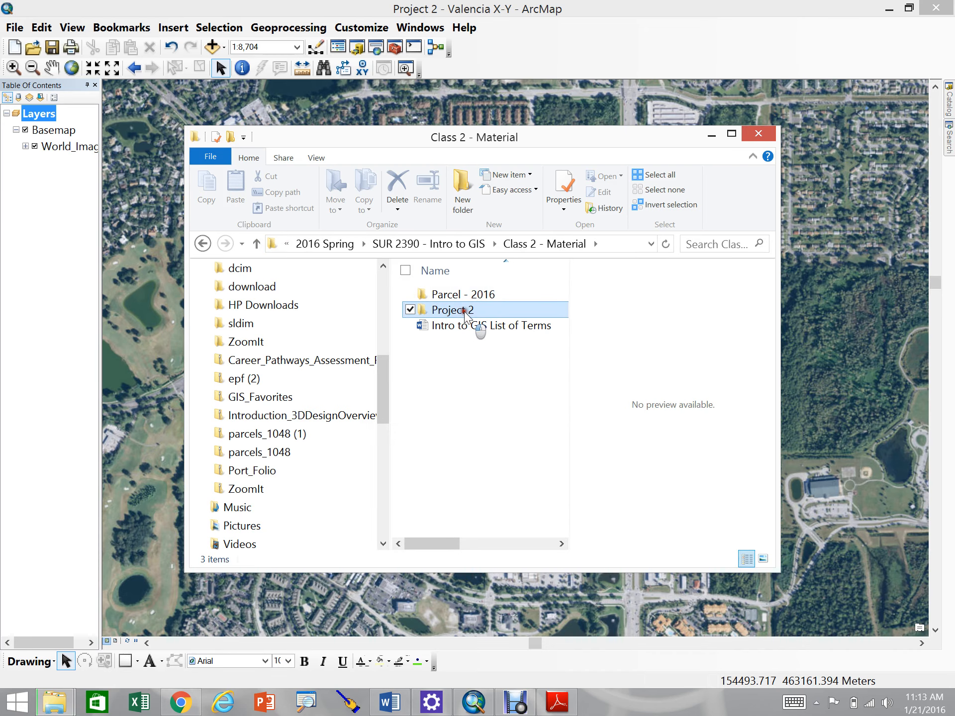
pyautogui.doubleClick(453, 313)
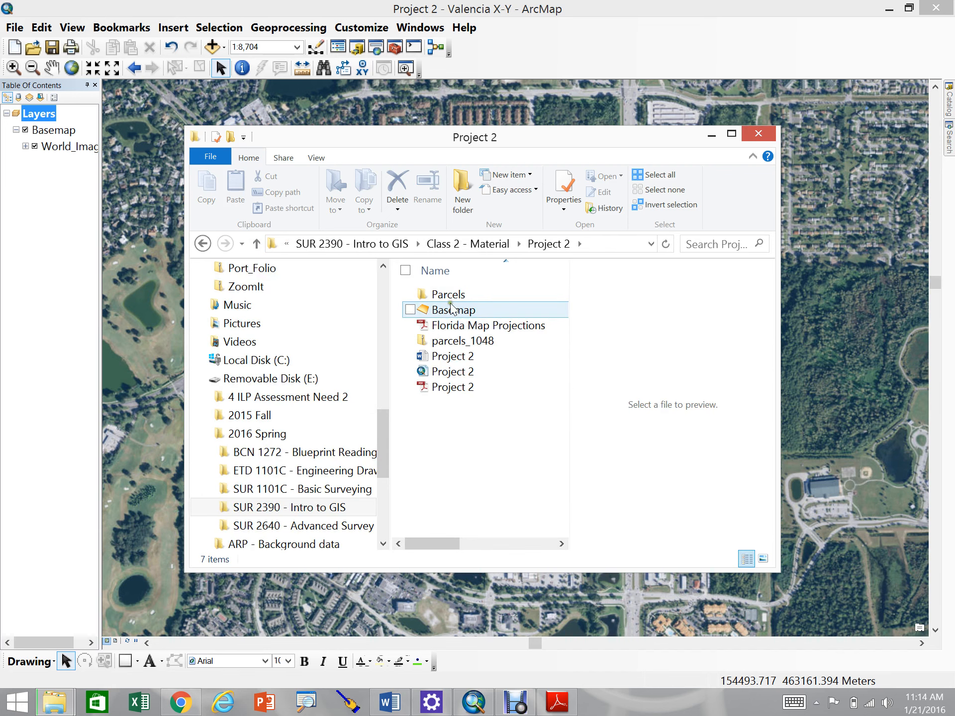
# Step: Open the Parcels folder inside Project 2 to check its extracted orange_parcels_10 files, and close the folder window
pyautogui.moveTo(453, 300)
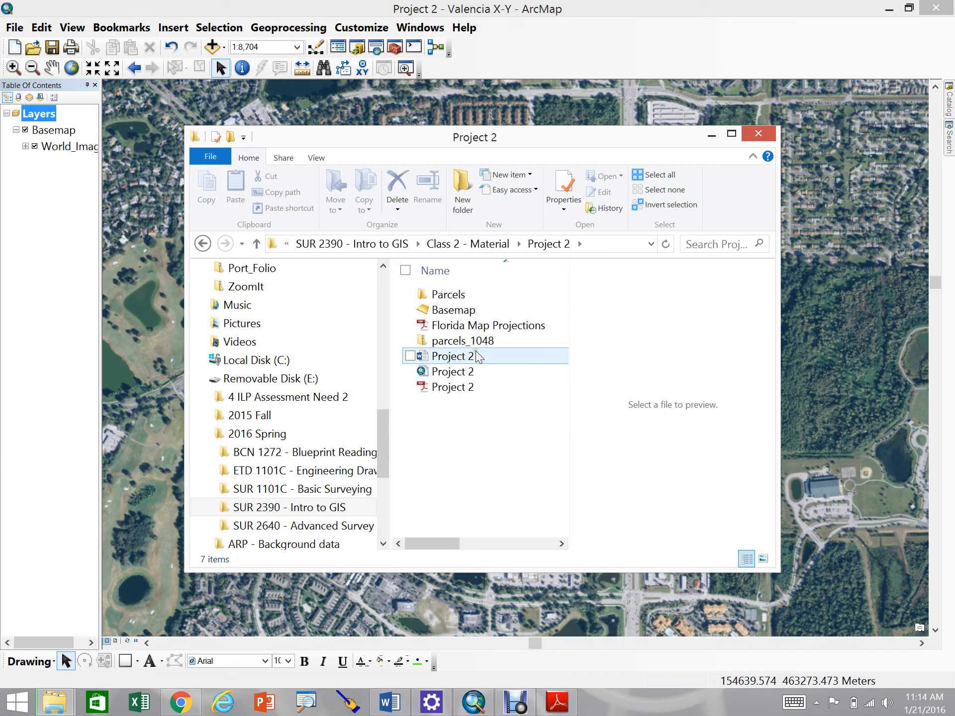
pyautogui.moveTo(478, 356)
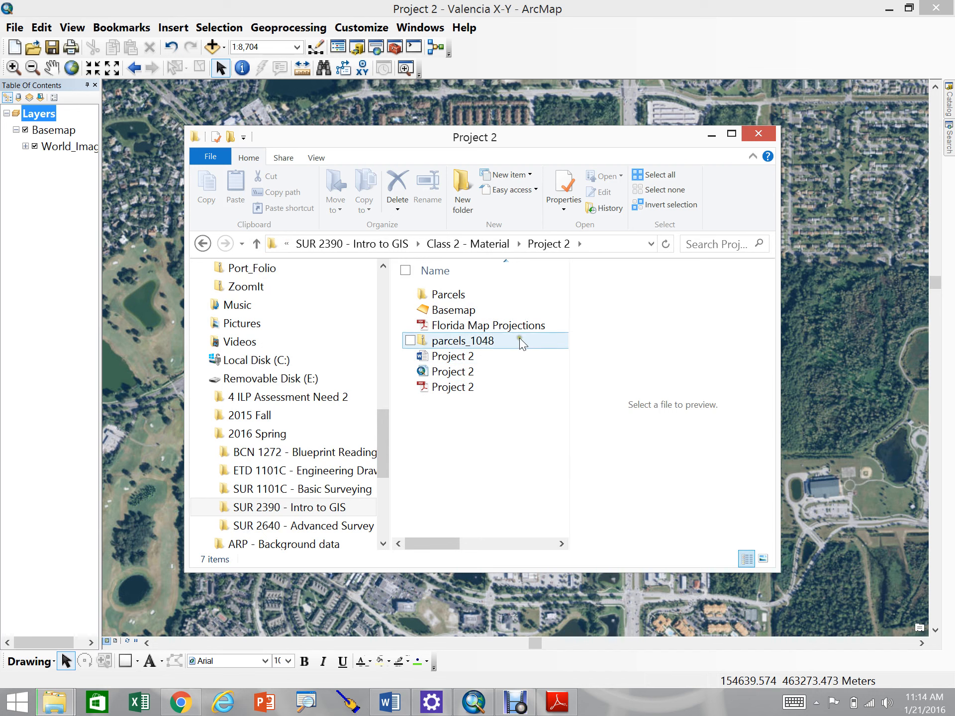
pyautogui.click(445, 296)
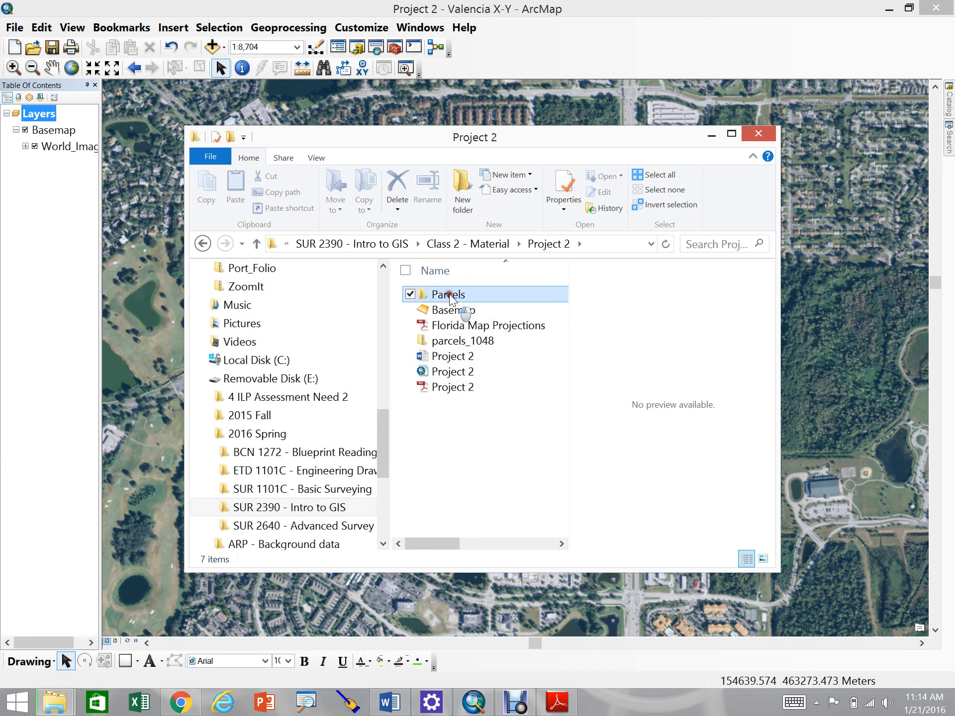
pyautogui.doubleClick(457, 296)
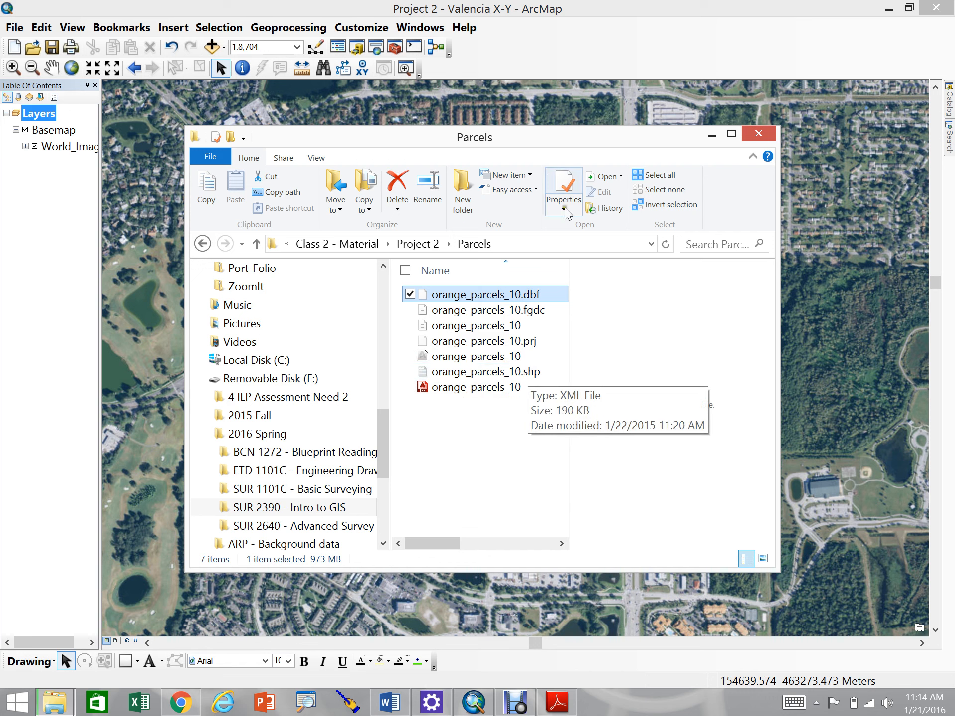
pyautogui.click(759, 134)
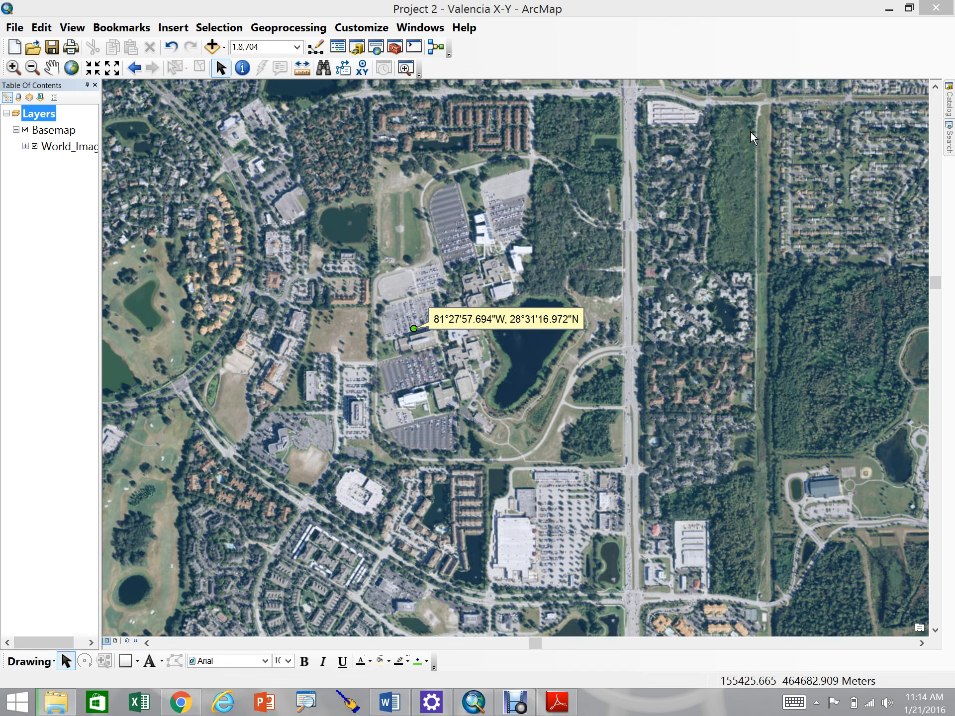
# Step: Switch to the Project 2 document in Word and go through the instructions up to the Orange County parcel data section
pyautogui.click(391, 709)
pyautogui.scroll(-5, 932, 363)
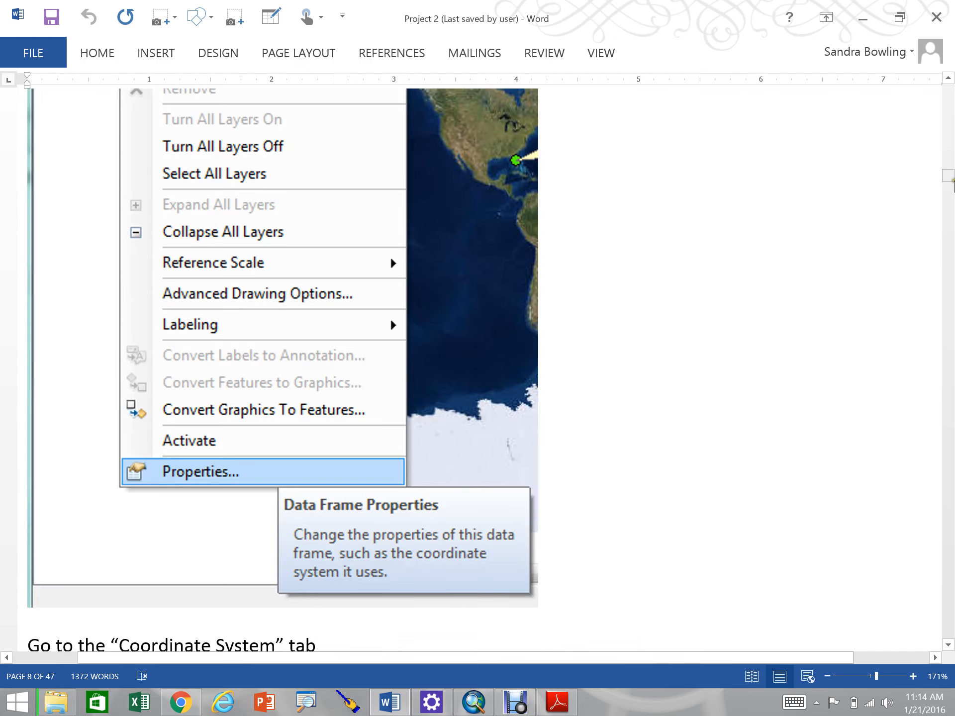
pyautogui.scroll(-5, 931, 362)
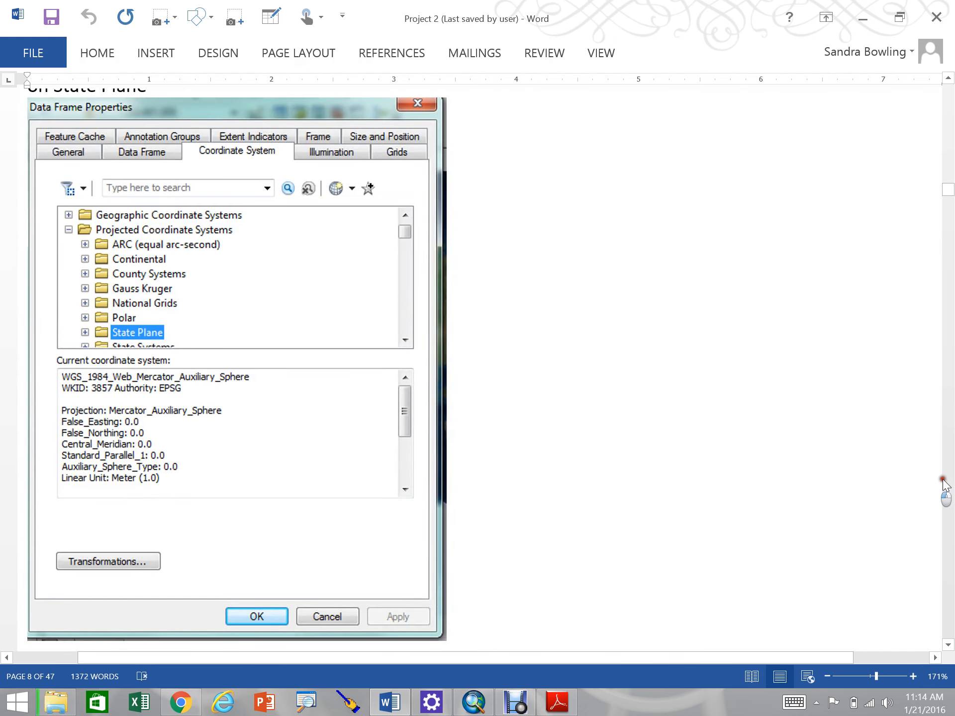
pyautogui.scroll(-10, 945, 486)
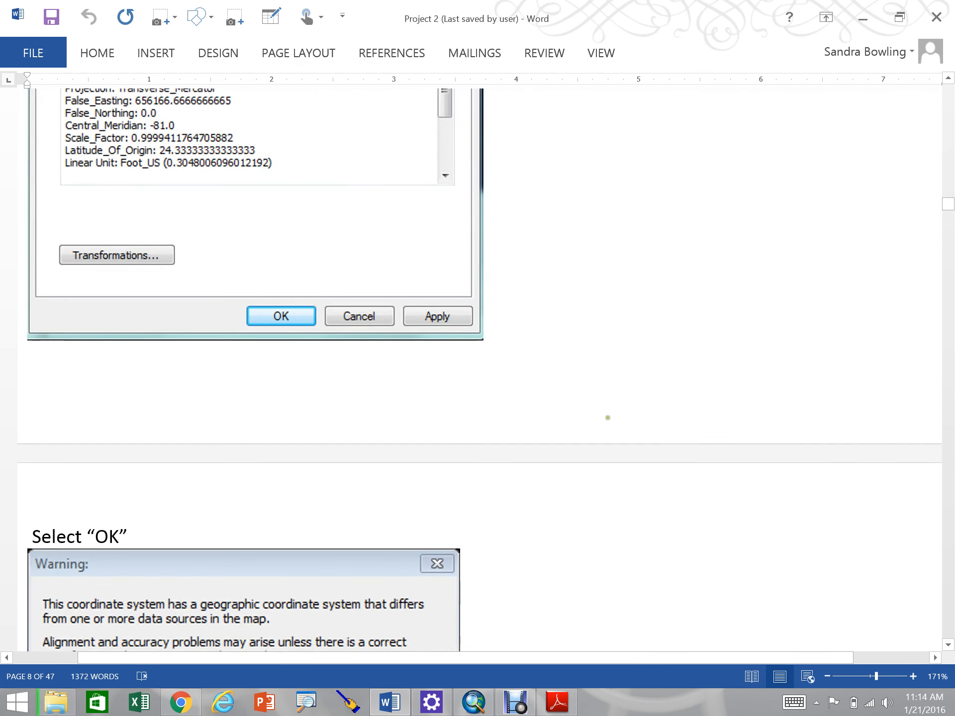
pyautogui.scroll(-8, 608, 418)
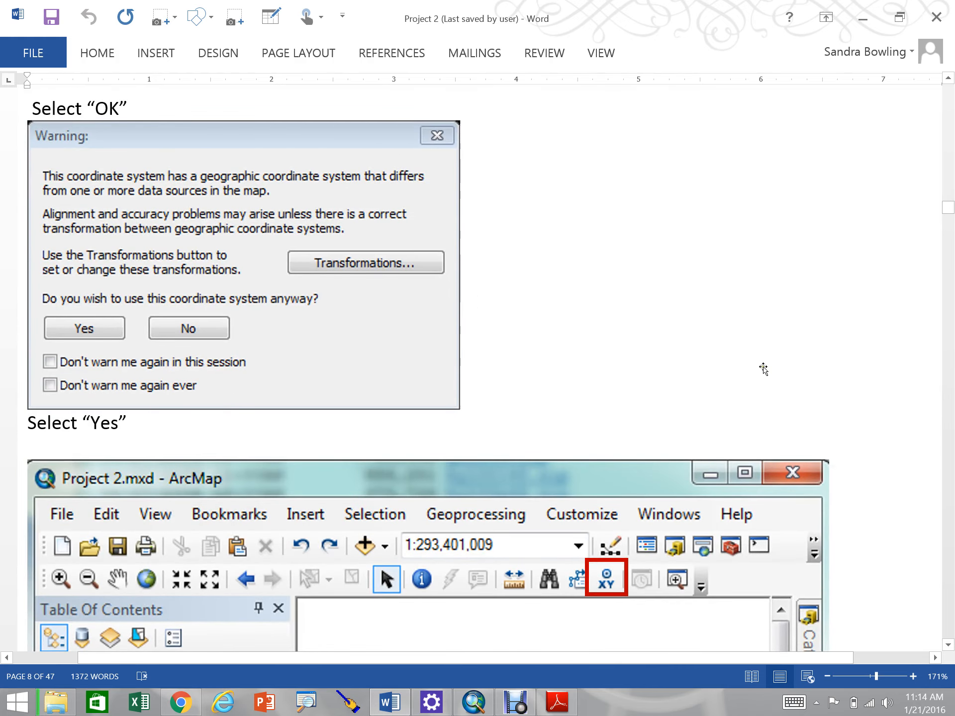
pyautogui.scroll(-5, 764, 369)
pyautogui.moveTo(947, 214); pyautogui.dragTo(946, 254)
pyautogui.scroll(-4, 464, 388)
pyautogui.scroll(-10, 476, 388)
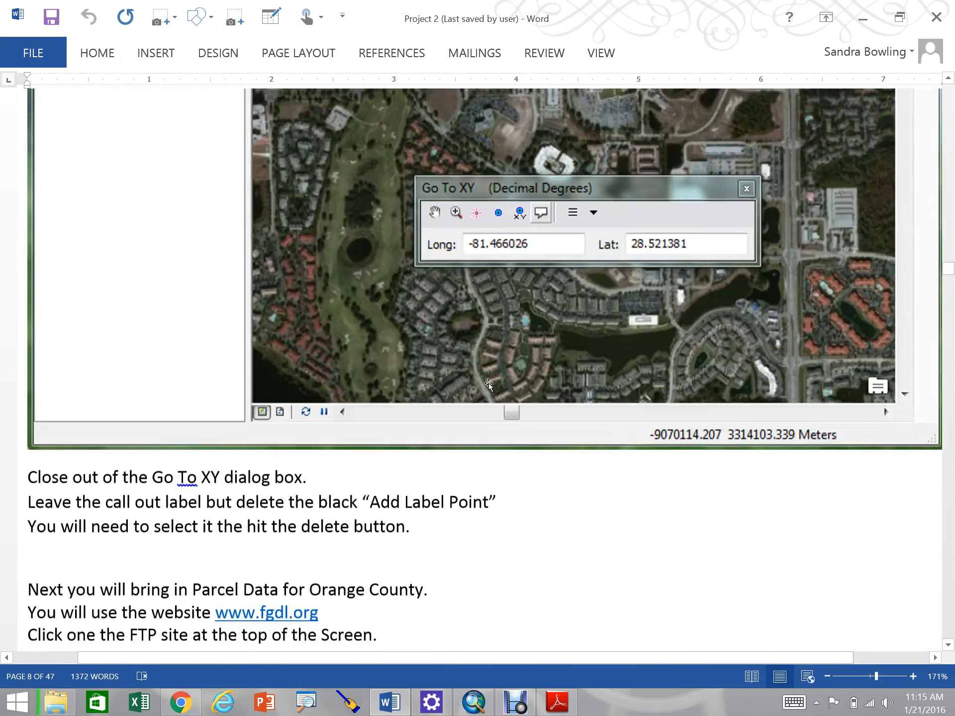
pyautogui.scroll(-4, 492, 380)
# Step: Set the document zoom to One Page, review the instructions for extracting to a Parcels folder, and return to ArcMap
pyautogui.click(601, 53)
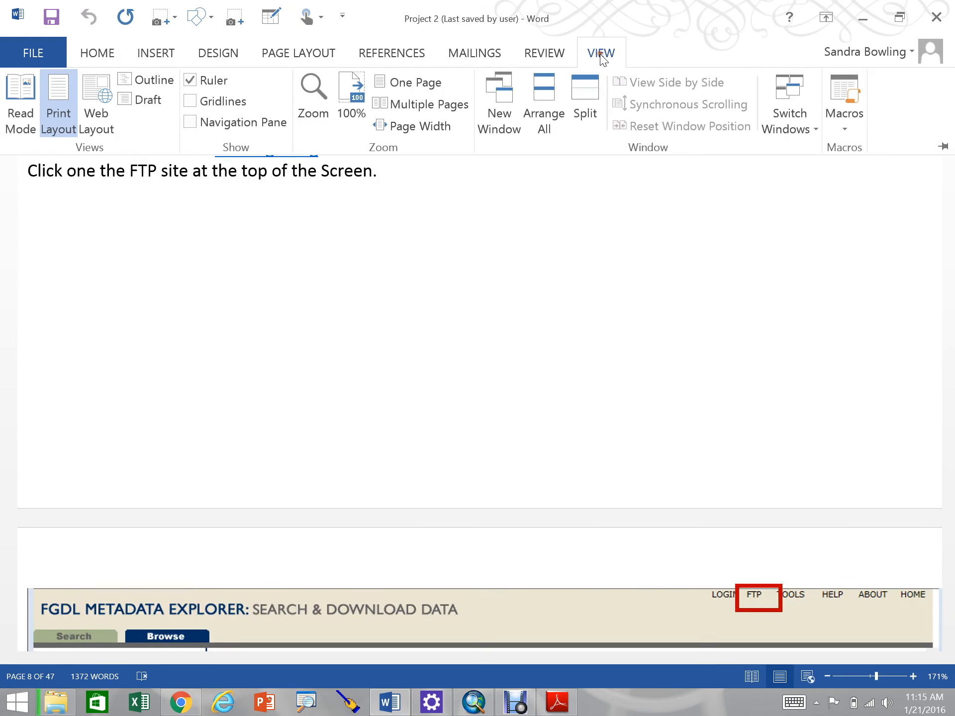
pyautogui.click(408, 85)
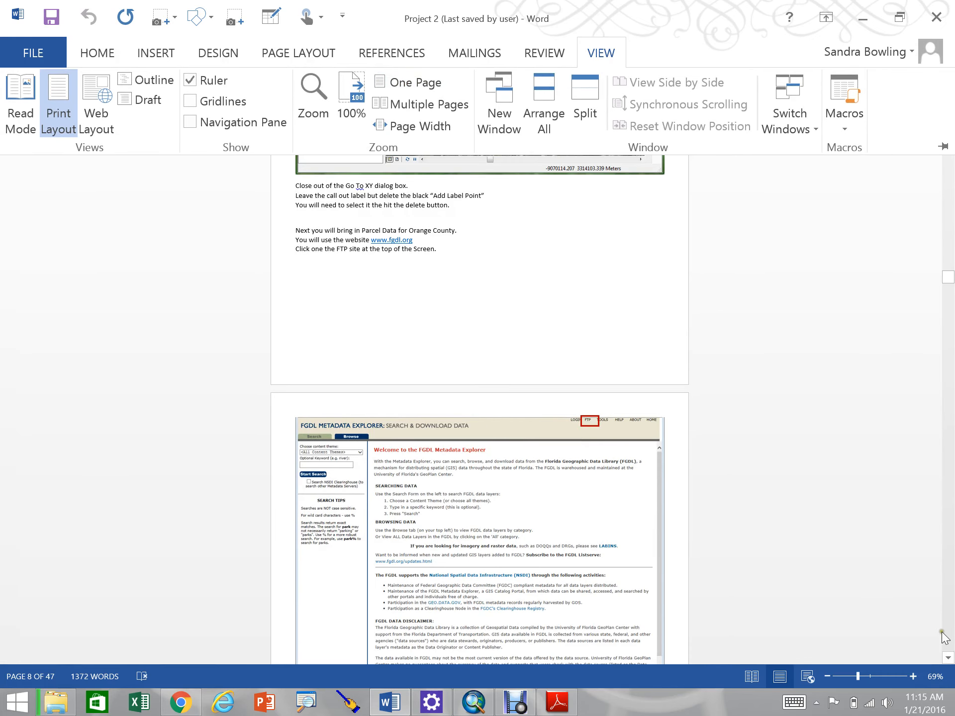
pyautogui.click(948, 658)
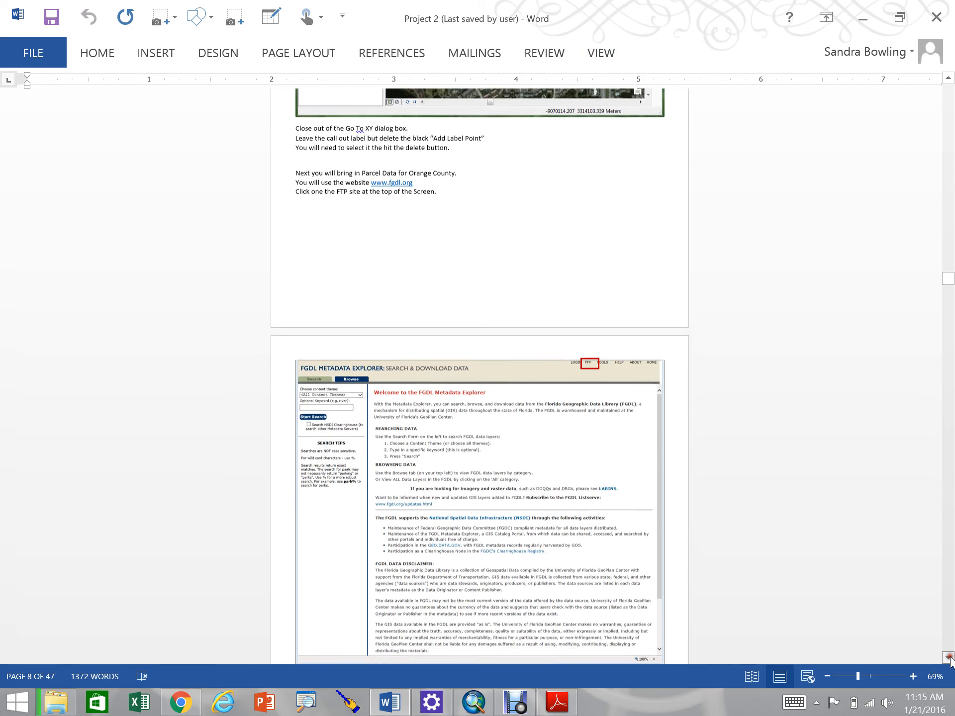
pyautogui.moveTo(949, 658); pyautogui.dragTo(949, 636)
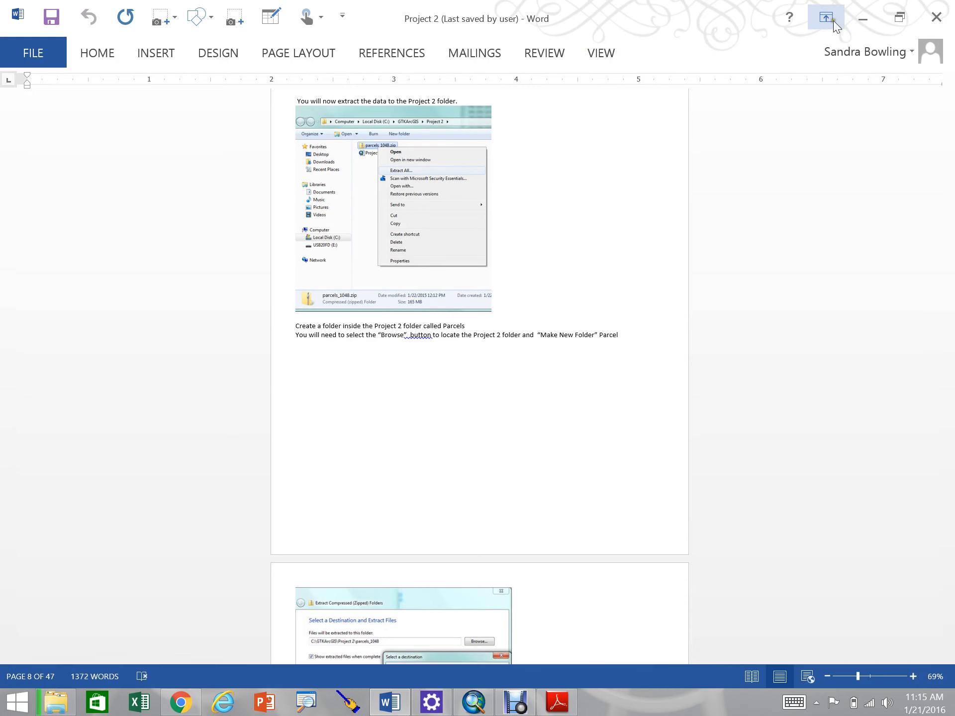
pyautogui.click(863, 19)
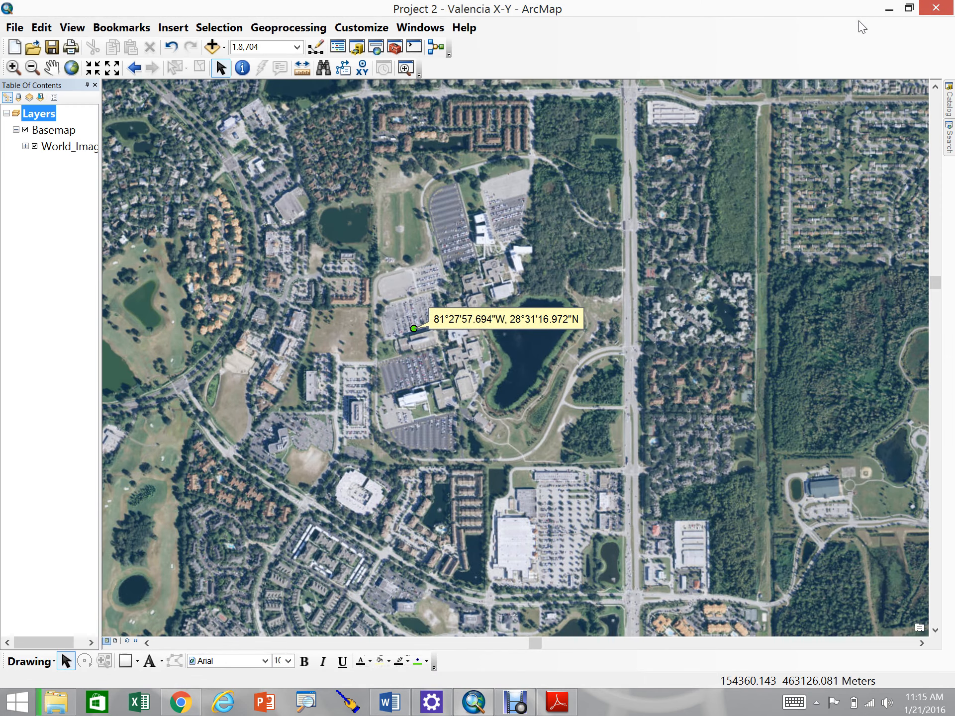
# Step: Start adding data to the map and browse to the Home folder
pyautogui.click(226, 52)
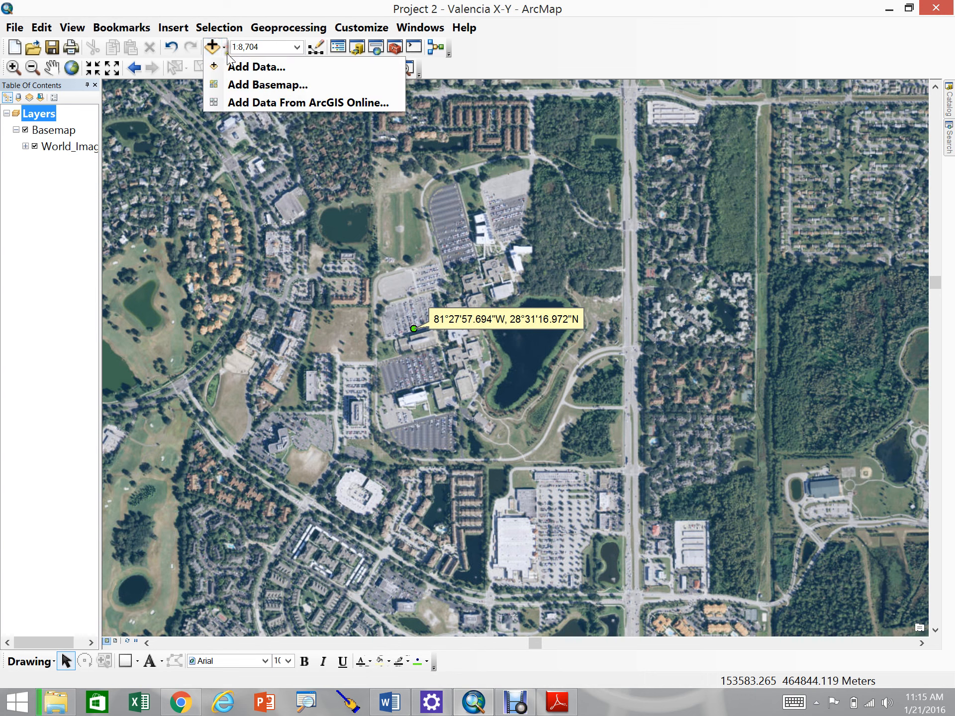
pyautogui.click(230, 66)
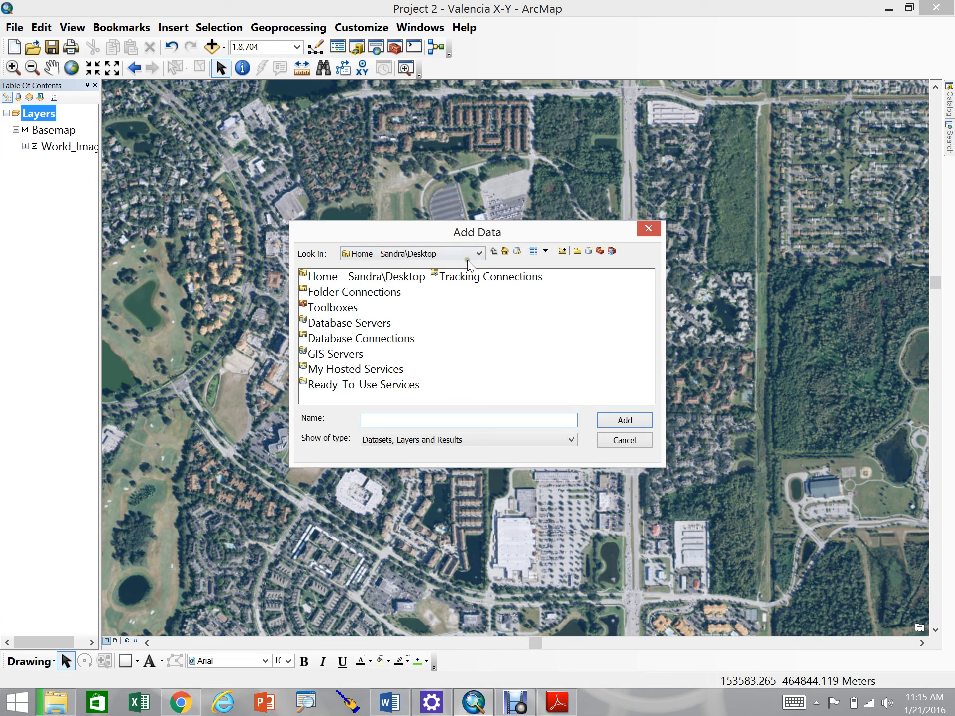
pyautogui.click(479, 254)
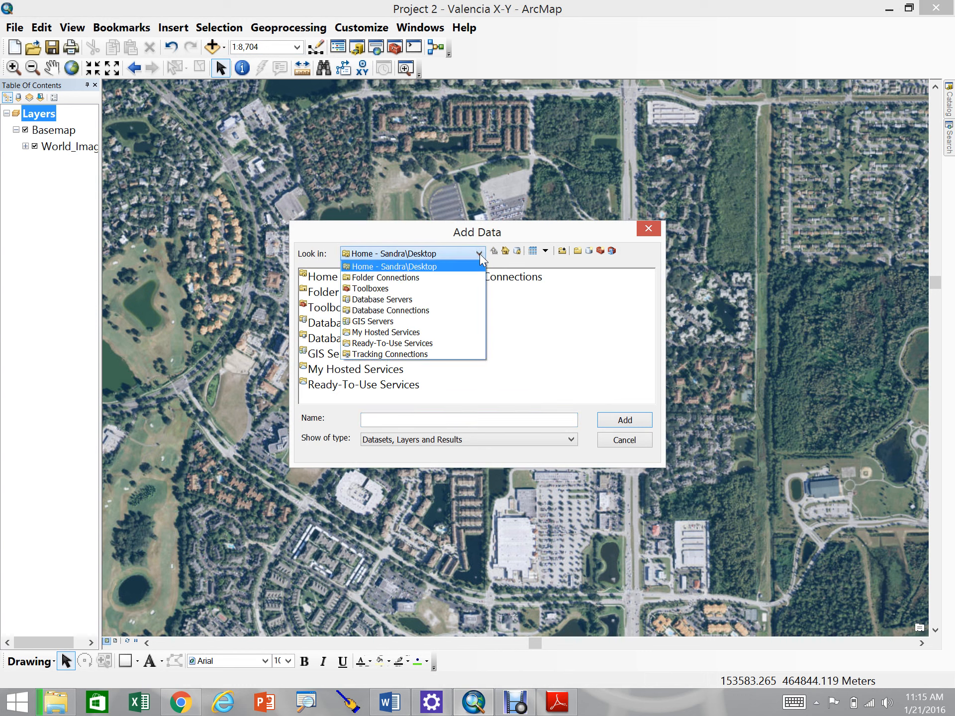
pyautogui.click(544, 305)
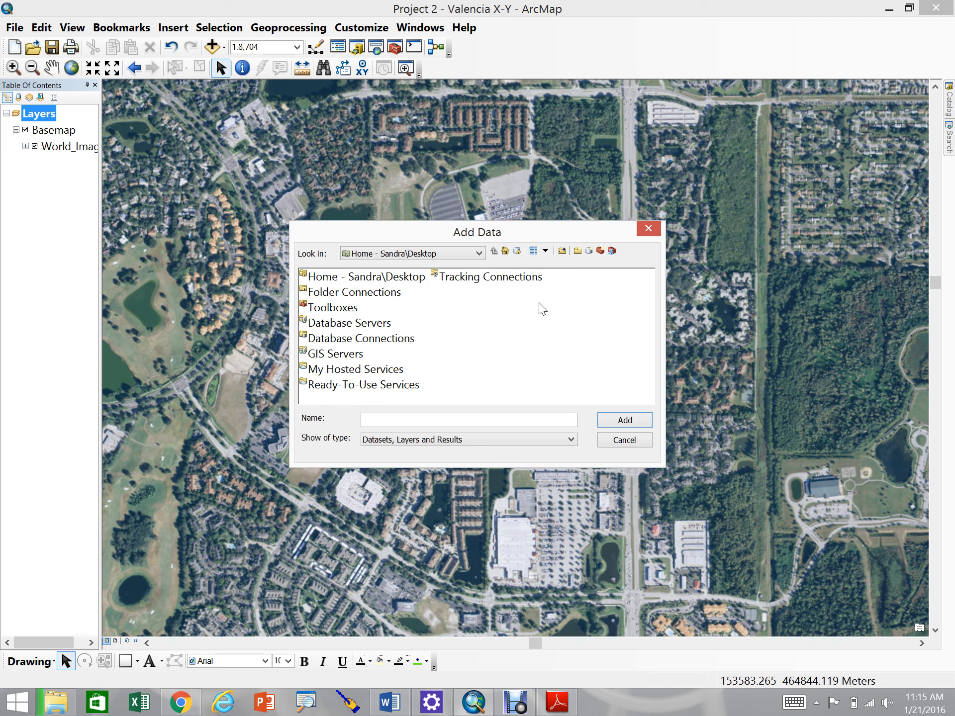
pyautogui.click(506, 251)
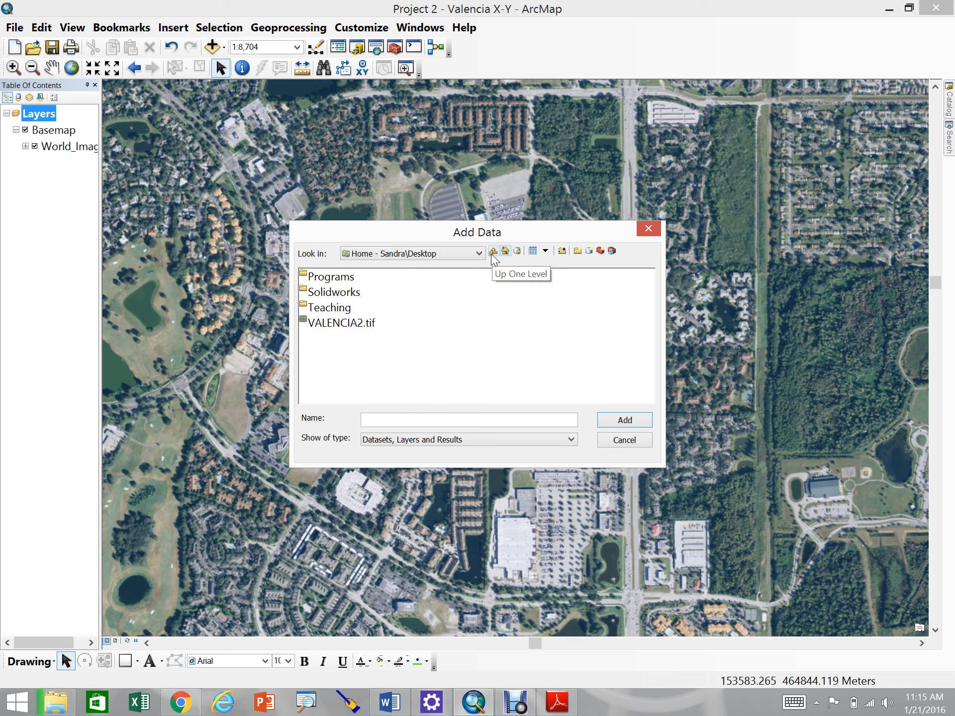
# Step: Start a new folder connection and expand Removable Disk (E:) down to the contents of the 2016 Spring folder
pyautogui.click(562, 251)
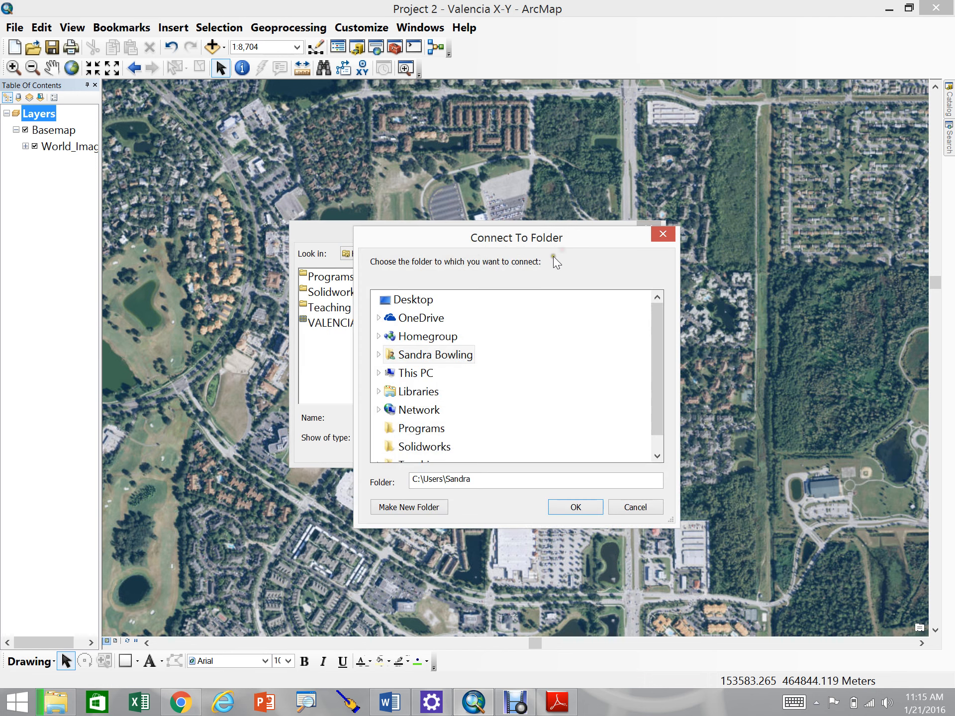
pyautogui.doubleClick(420, 377)
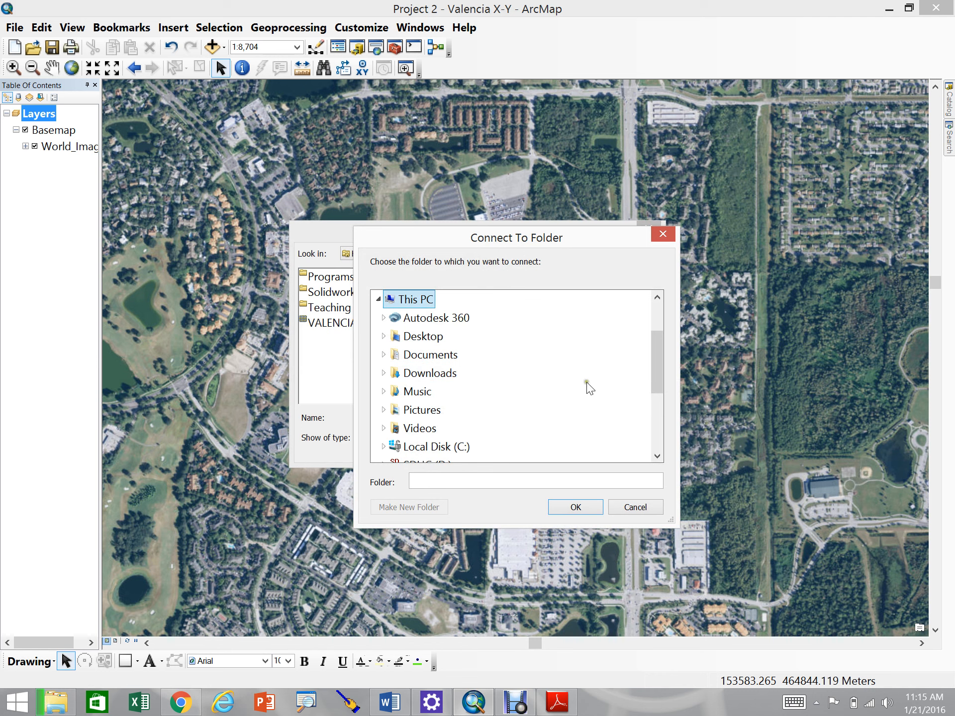
pyautogui.click(657, 425)
pyautogui.click(440, 338)
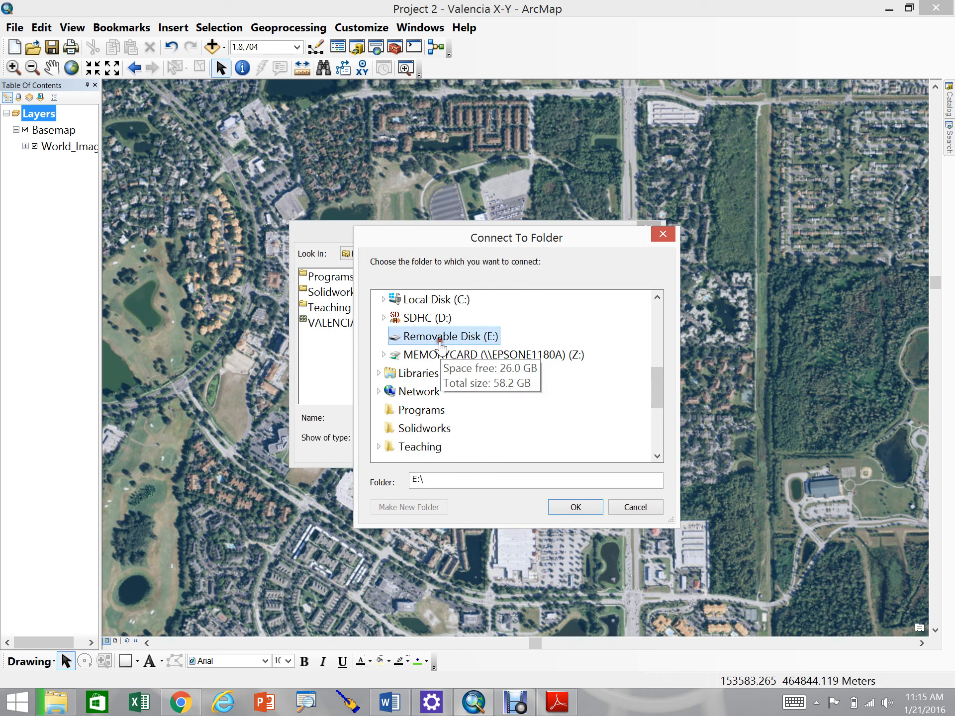
pyautogui.doubleClick(440, 339)
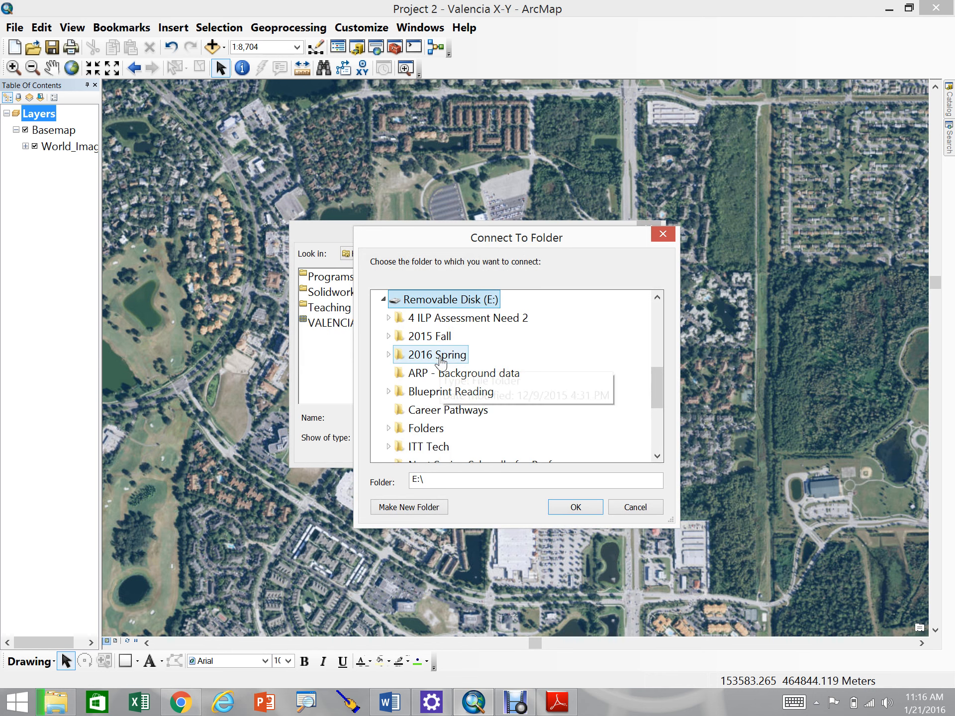
pyautogui.click(441, 359)
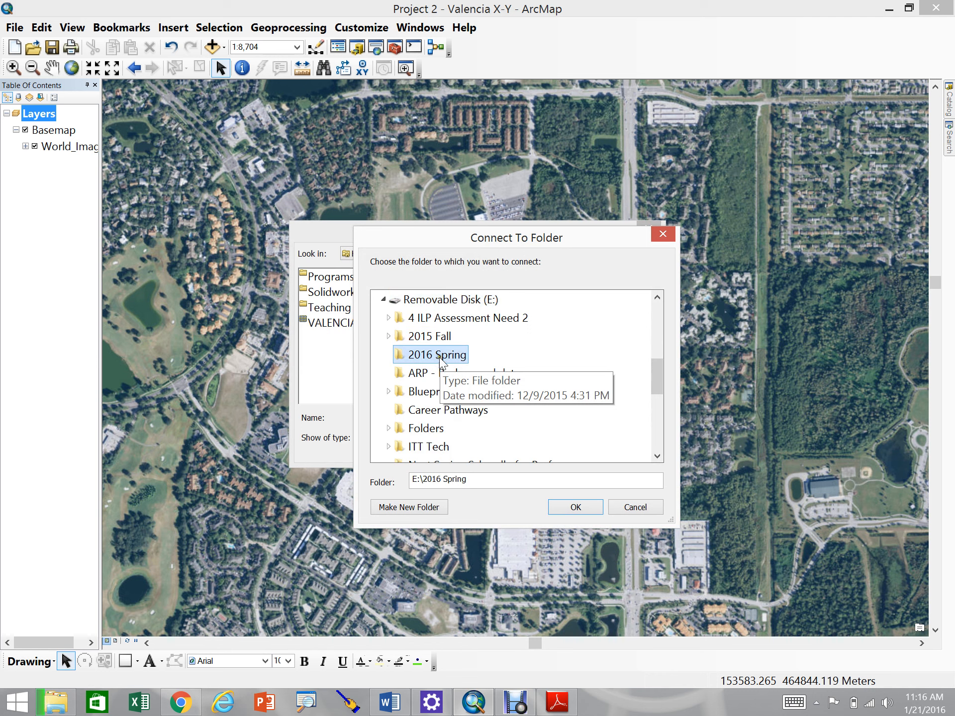
pyautogui.doubleClick(438, 357)
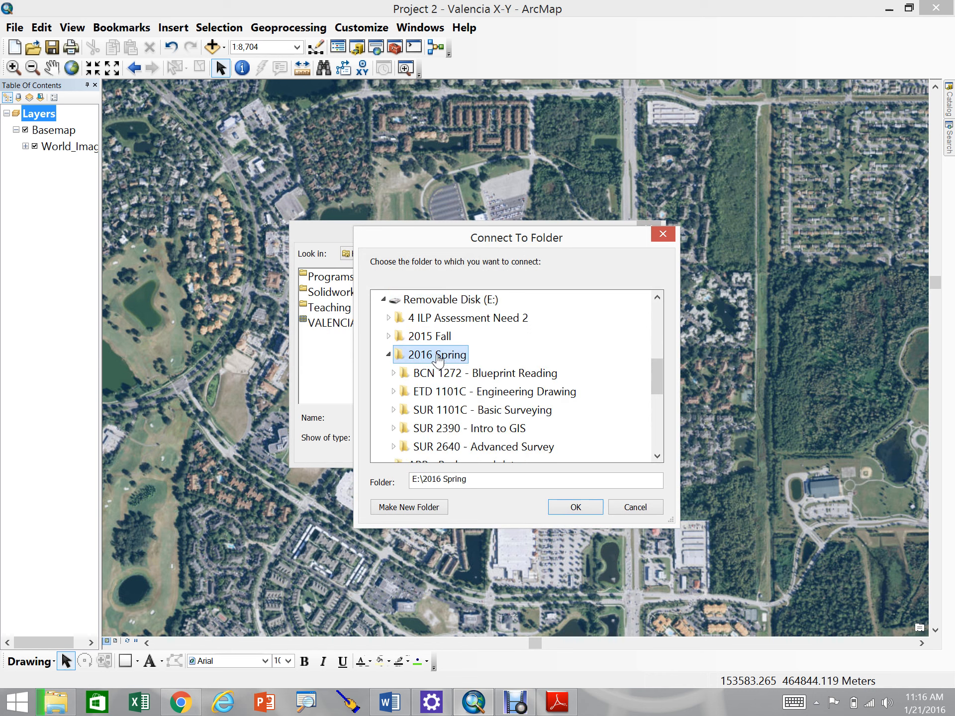
# Step: Connect to the Project 2 folder inside SUR 2390 - Intro to GIS, Class 2 - Material
pyautogui.doubleClick(523, 433)
pyautogui.click(481, 434)
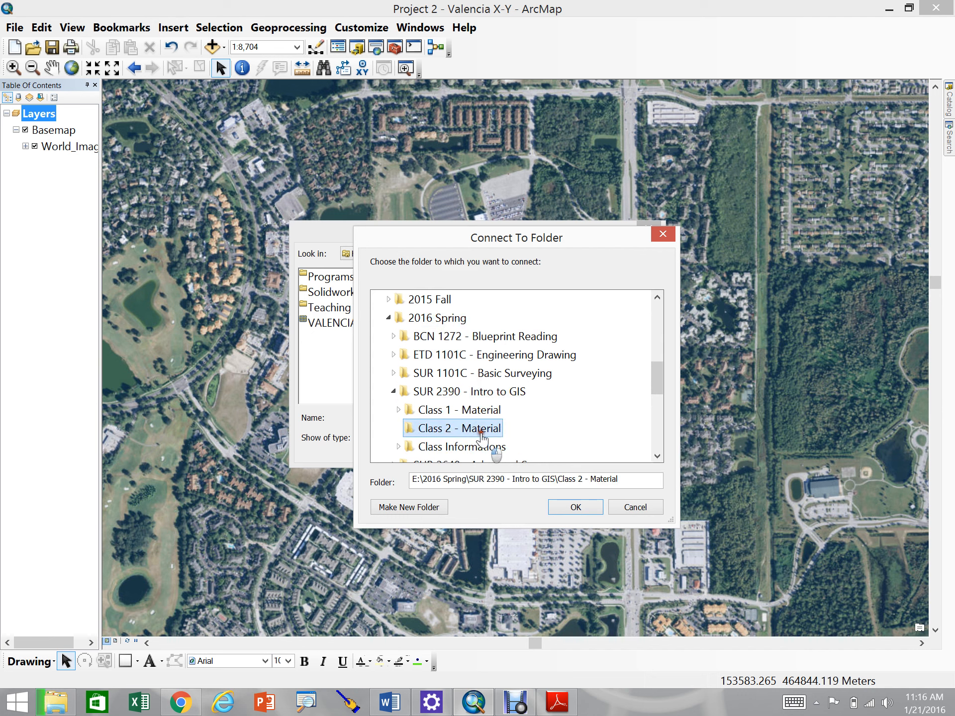
pyautogui.doubleClick(481, 432)
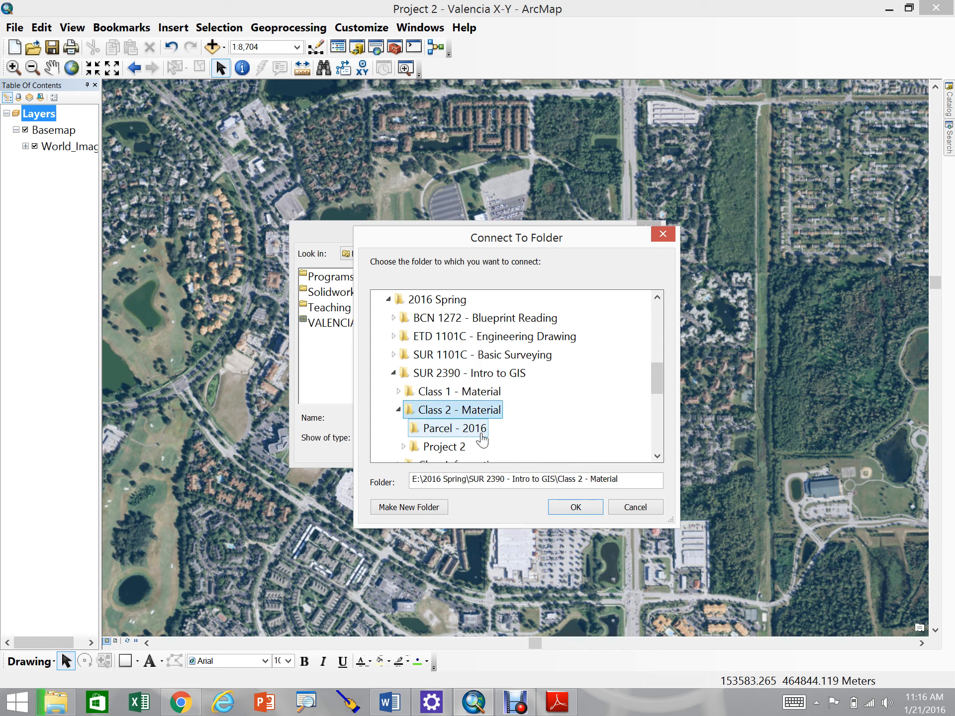
pyautogui.doubleClick(446, 449)
pyautogui.click(445, 448)
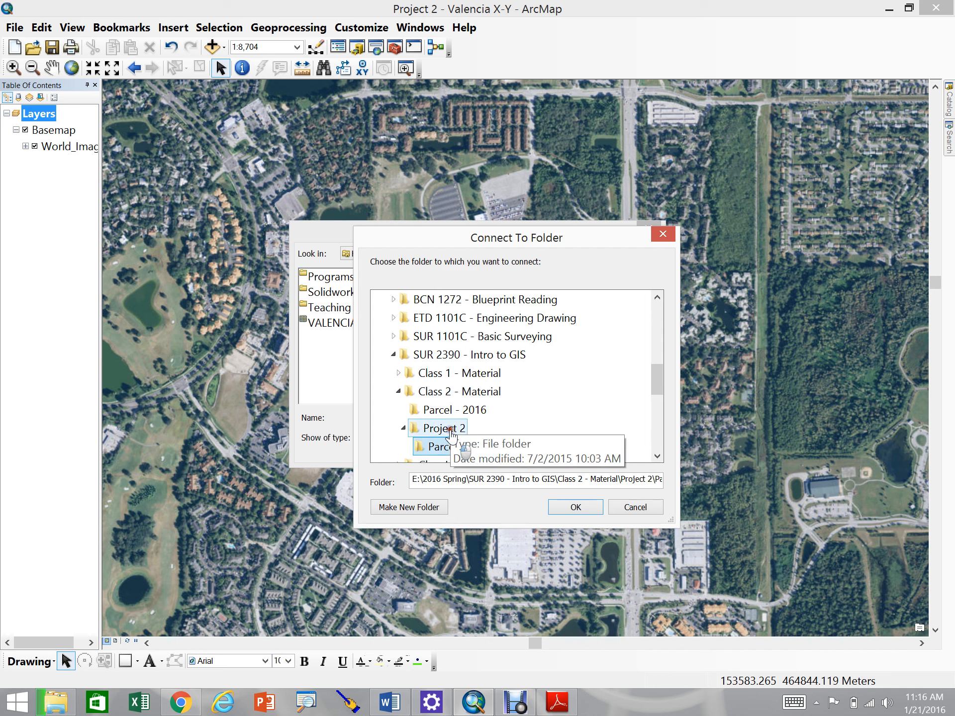
pyautogui.click(442, 429)
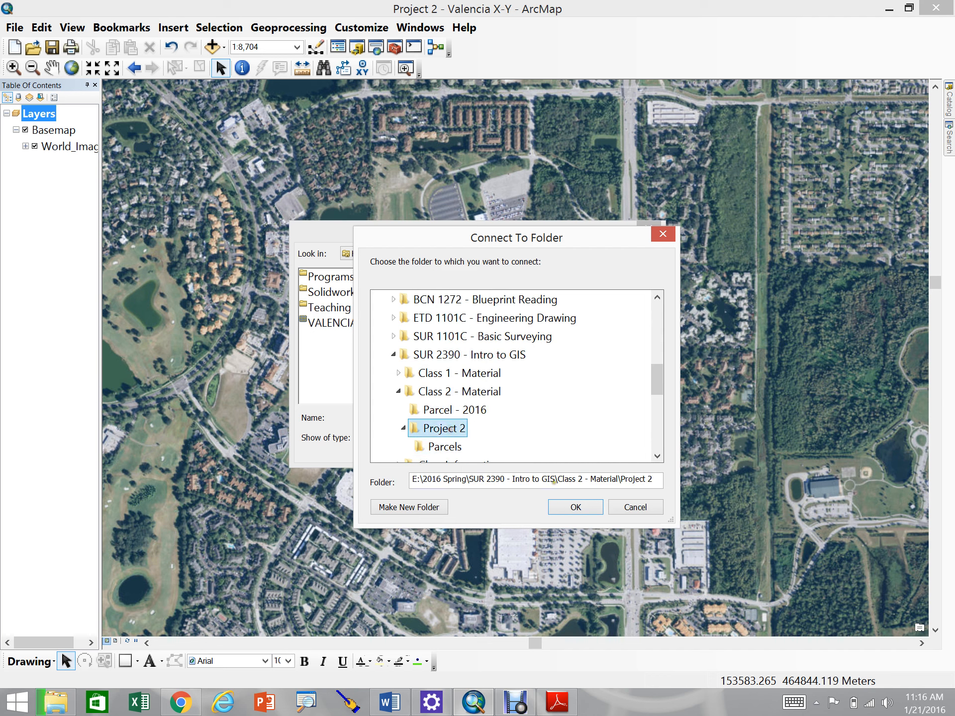
pyautogui.click(575, 507)
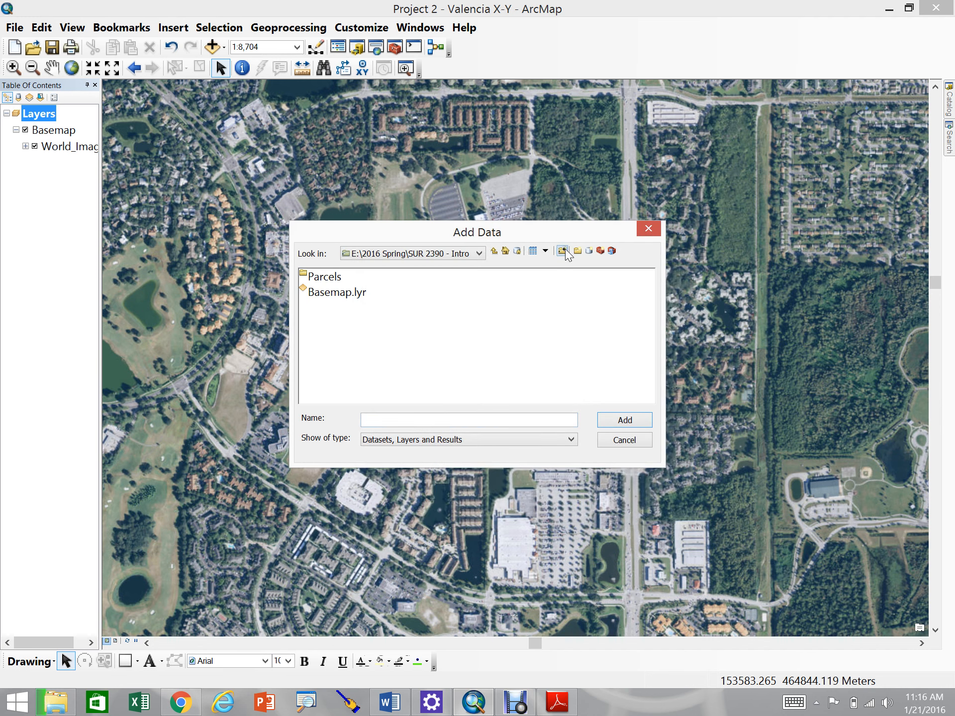
# Step: Add the orange_parcels_10.shp shapefile from the Parcels folder to the map
pyautogui.doubleClick(329, 279)
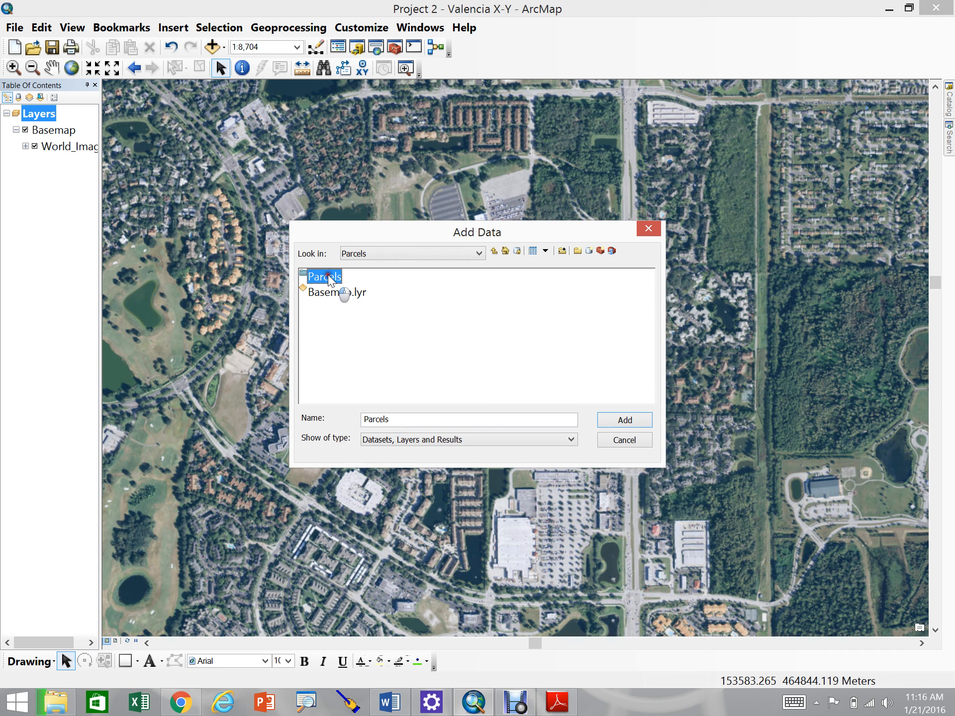
pyautogui.doubleClick(329, 276)
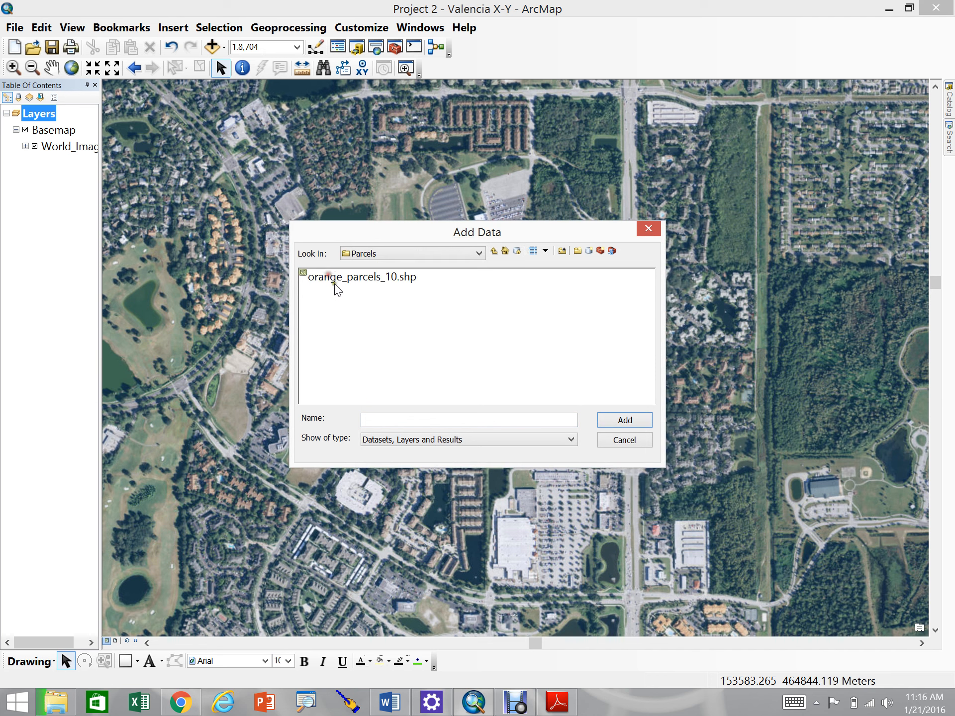
pyautogui.click(335, 281)
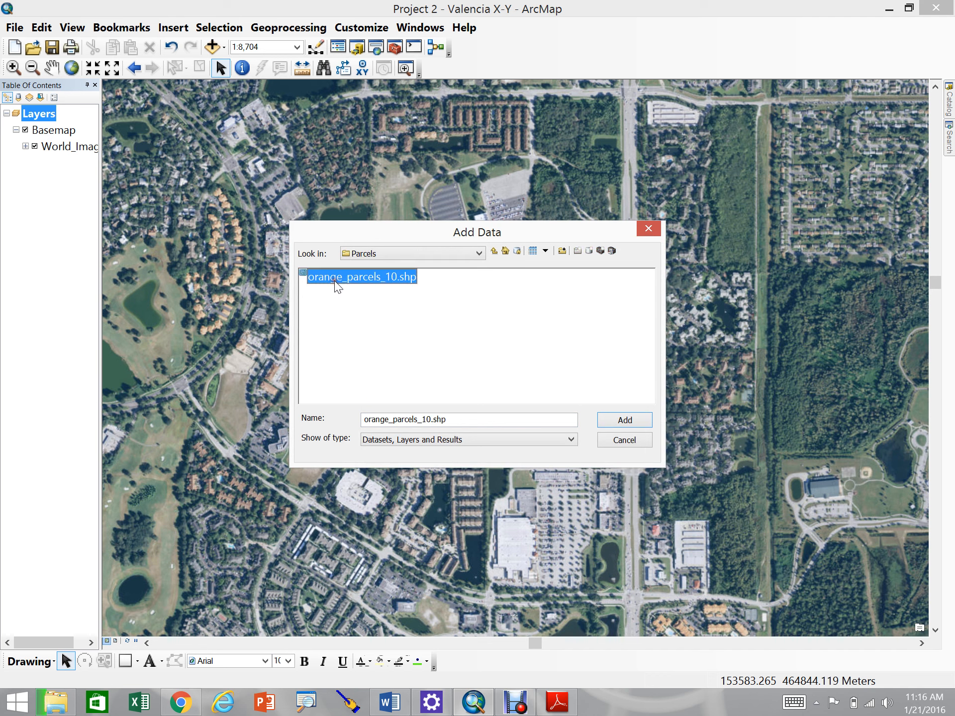
pyautogui.click(622, 424)
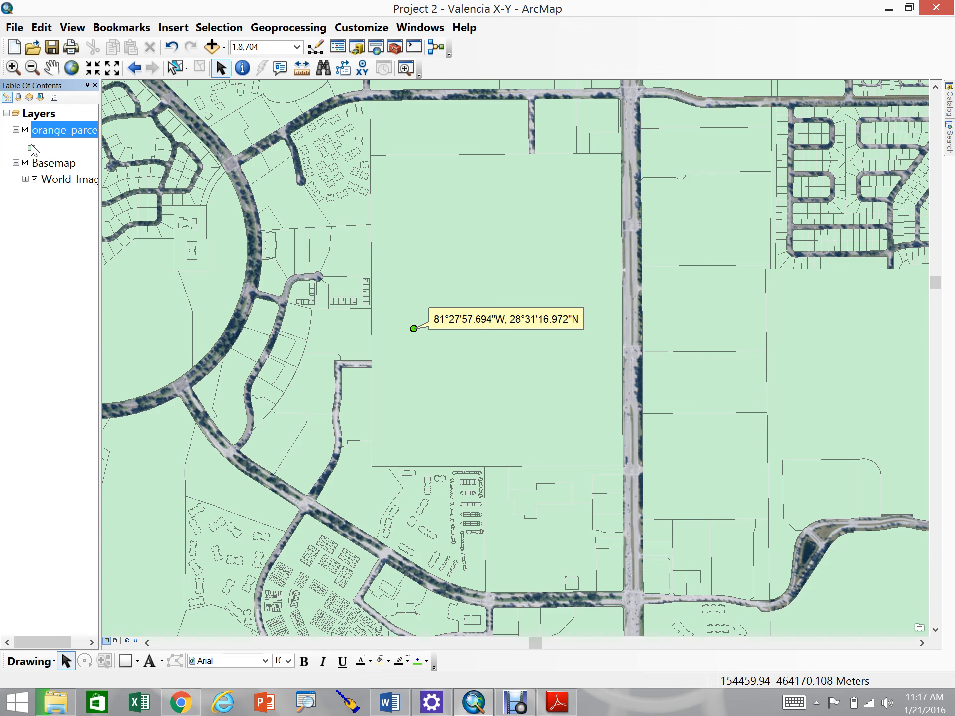
# Step: Review the data source and projected coordinate system in the orange_parcels_10 layer properties, leaving them as they are
pyautogui.rightClick(43, 131)
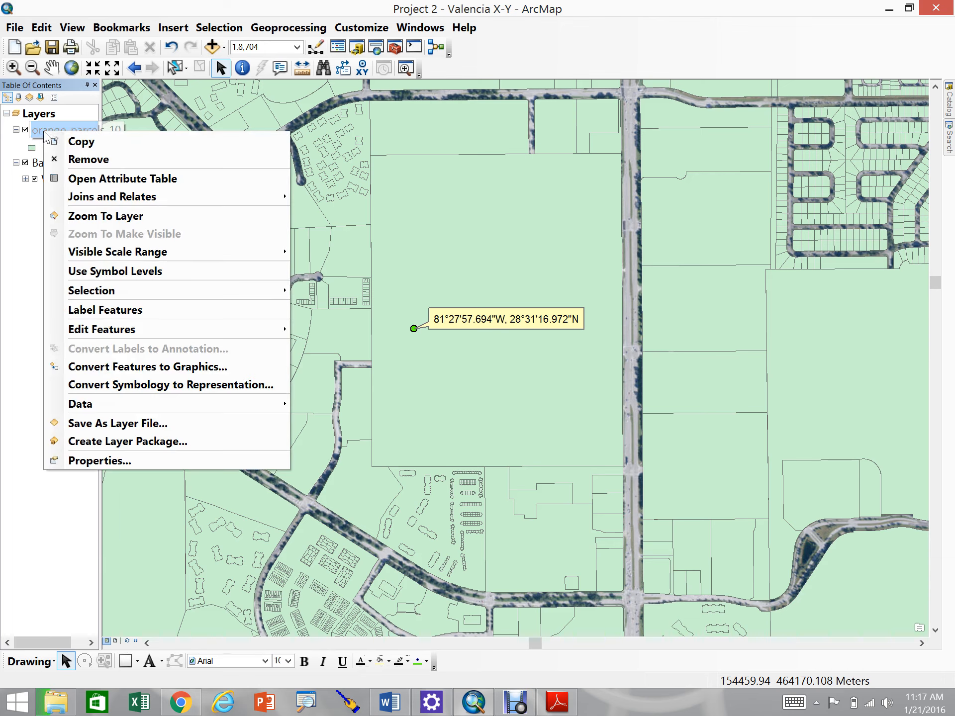
pyautogui.click(94, 461)
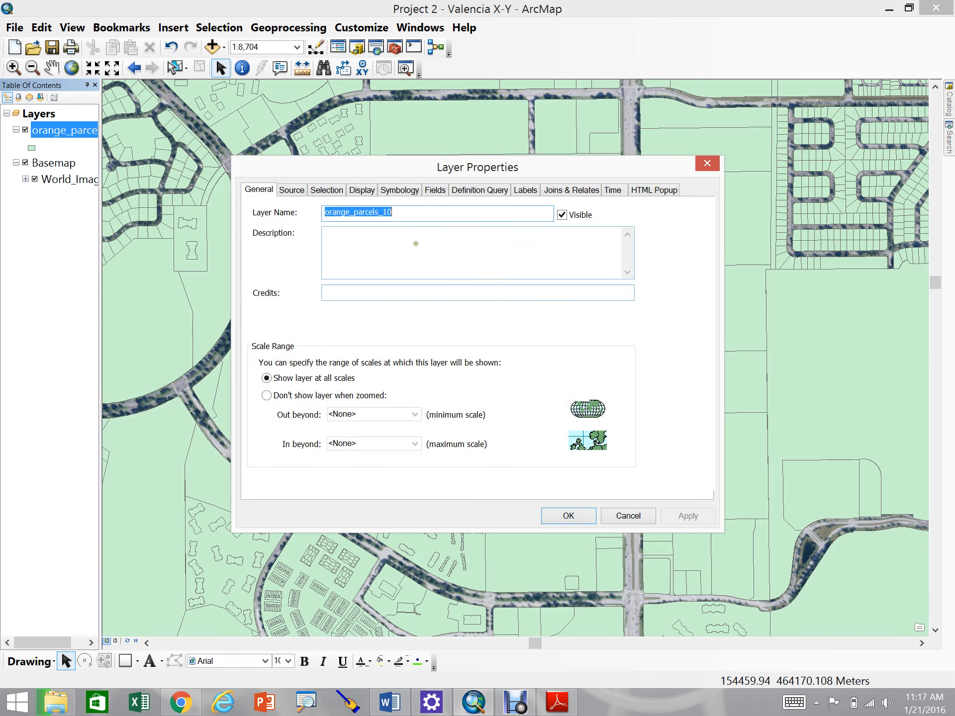
pyautogui.click(291, 190)
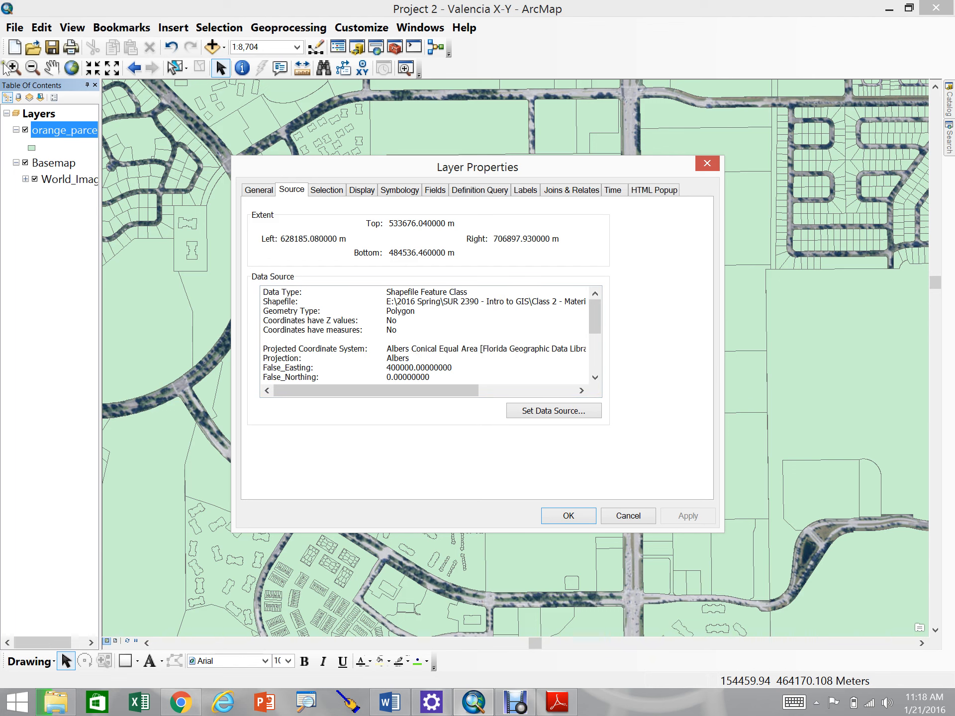
pyautogui.click(628, 517)
# Step: Check which coordinate system the Layers data frame uses and close its properties without changes
pyautogui.rightClick(50, 116)
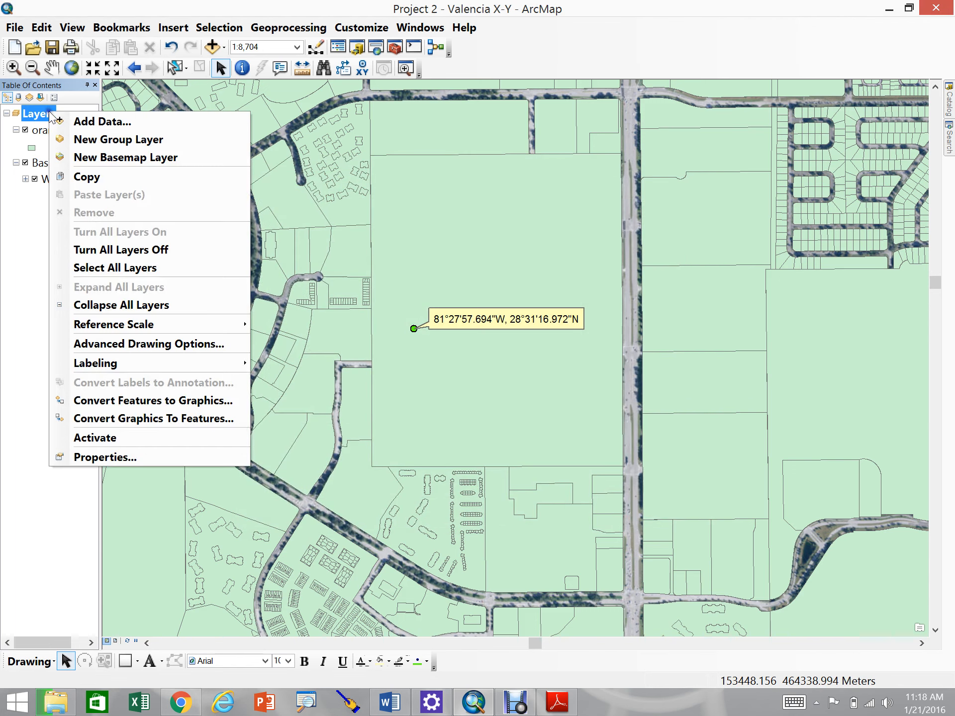
pyautogui.click(107, 457)
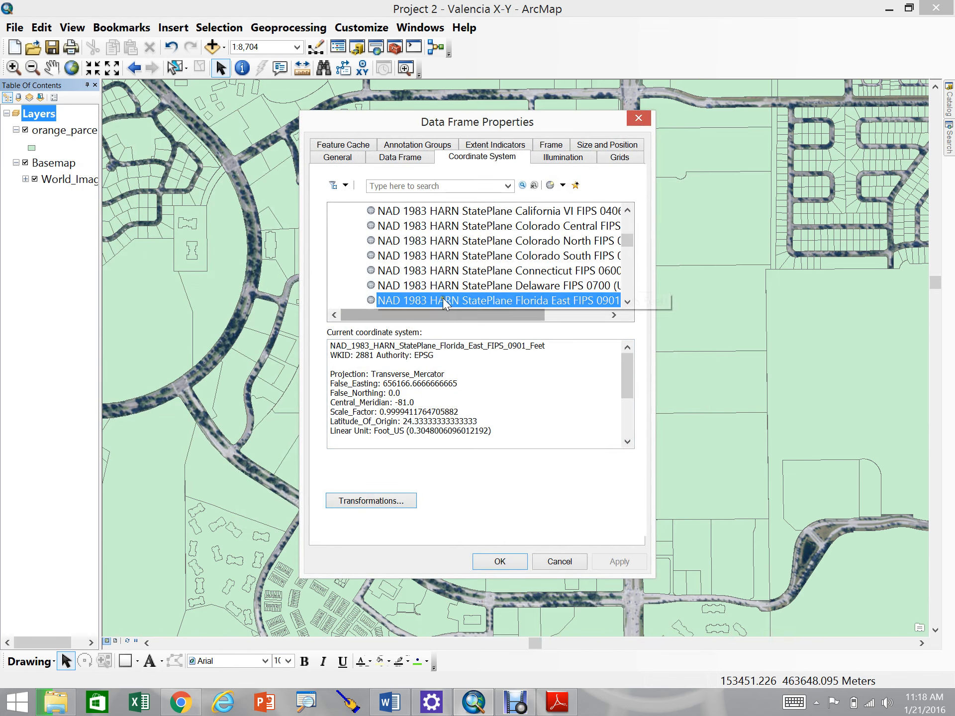
pyautogui.click(460, 301)
pyautogui.click(559, 561)
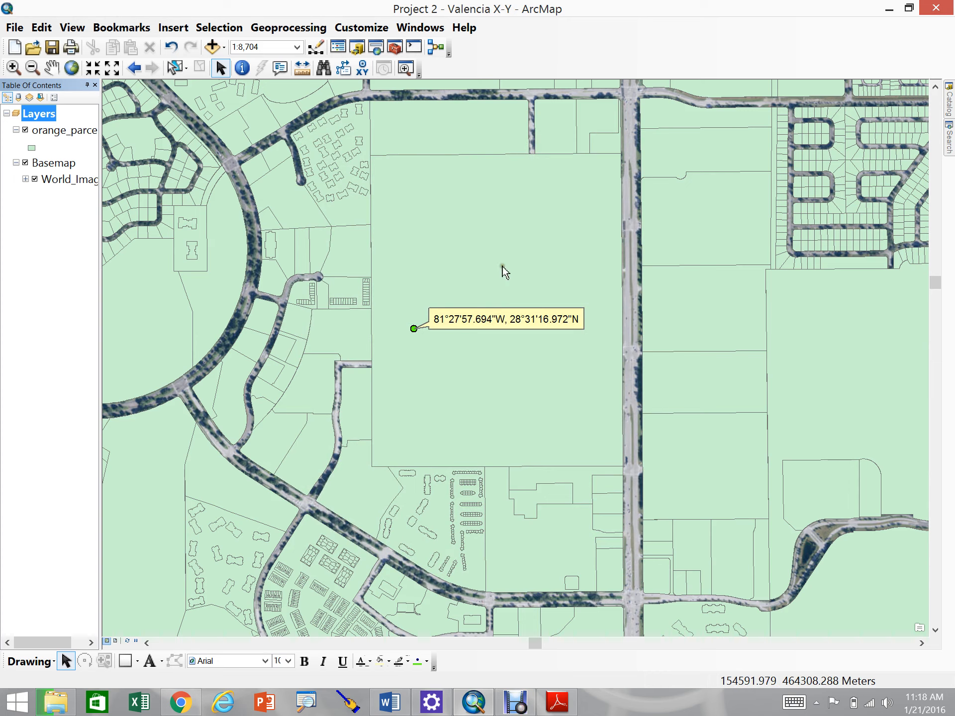
# Step: Choose the Hollow symbol for the orange_parcels_10 layer and set its outline width to 0.50
pyautogui.click(31, 148)
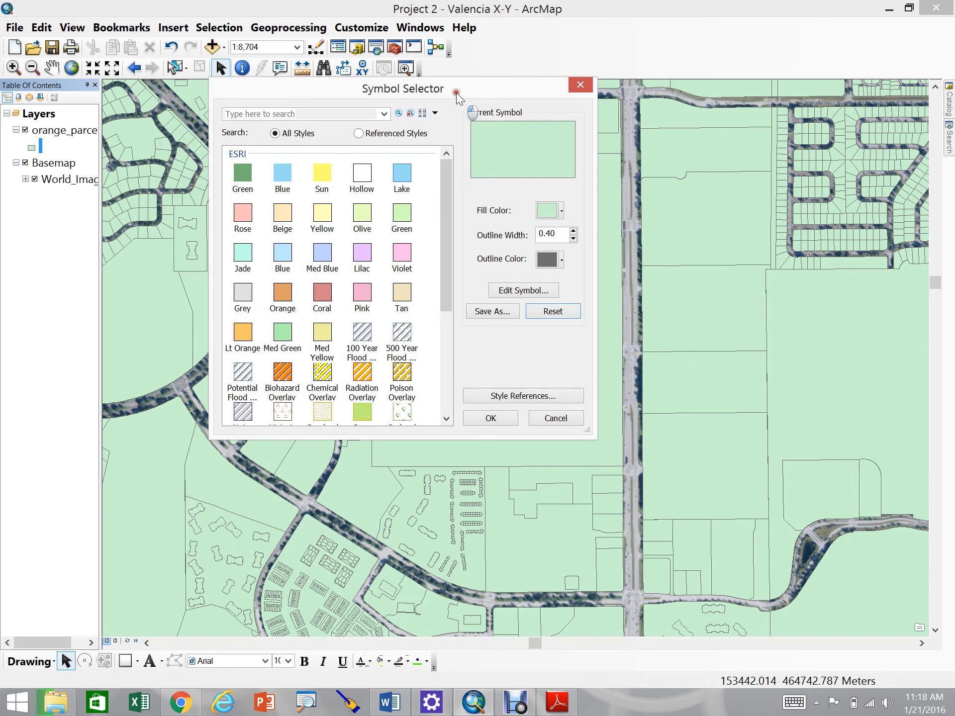
pyautogui.click(361, 179)
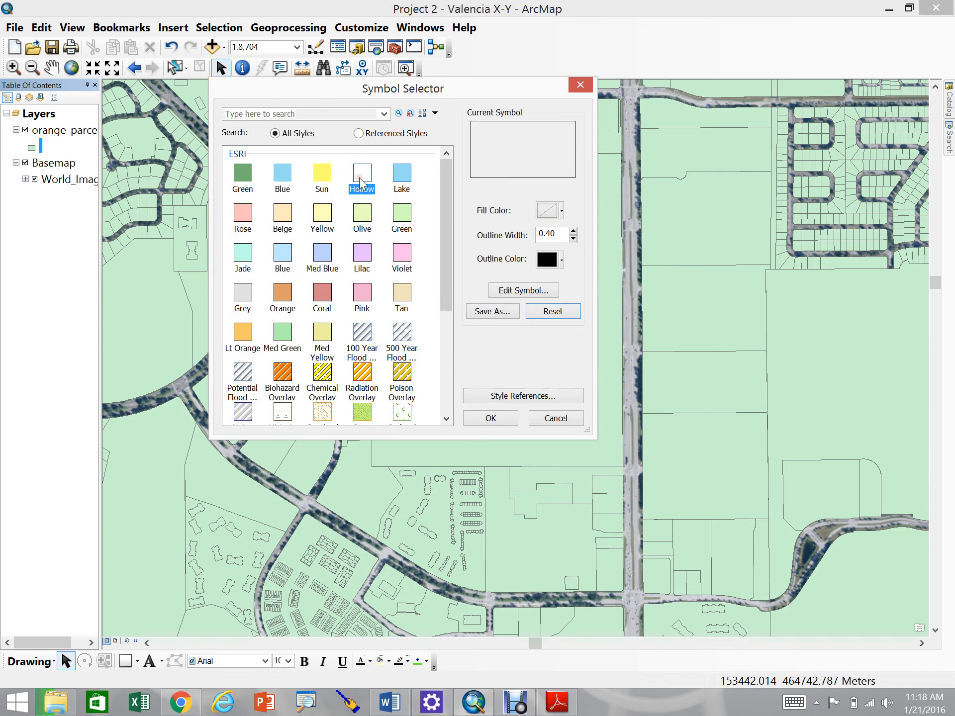
pyautogui.click(360, 178)
pyautogui.click(558, 234)
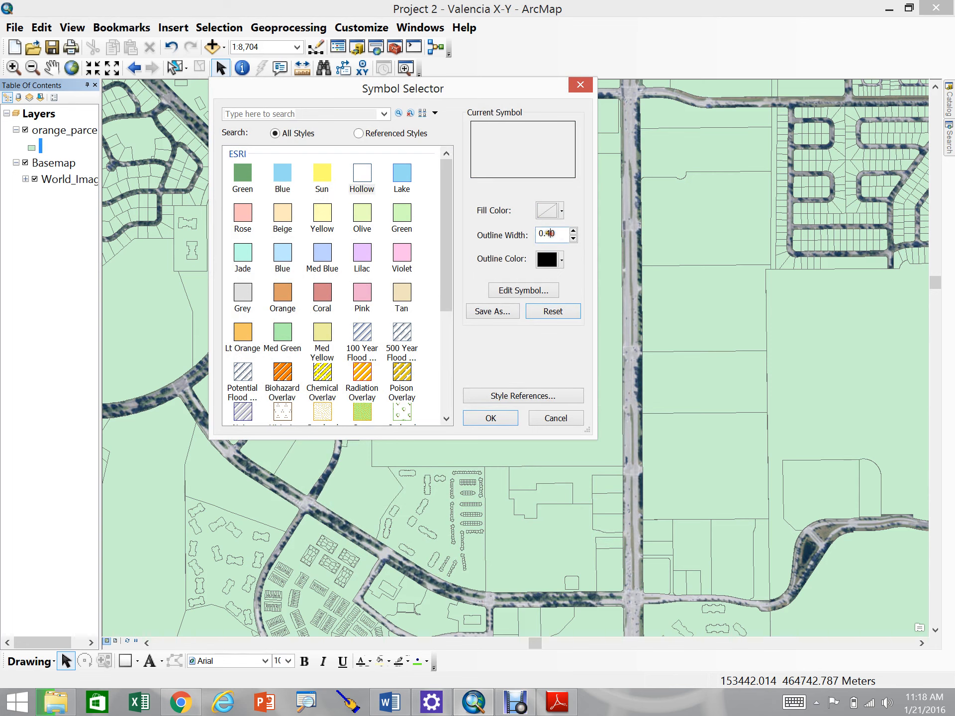
pyautogui.press('BackSpace')
pyautogui.write('5')
# Step: Set the parcel symbol's outline color to orange and apply the symbol to the layer
pyautogui.click(563, 261)
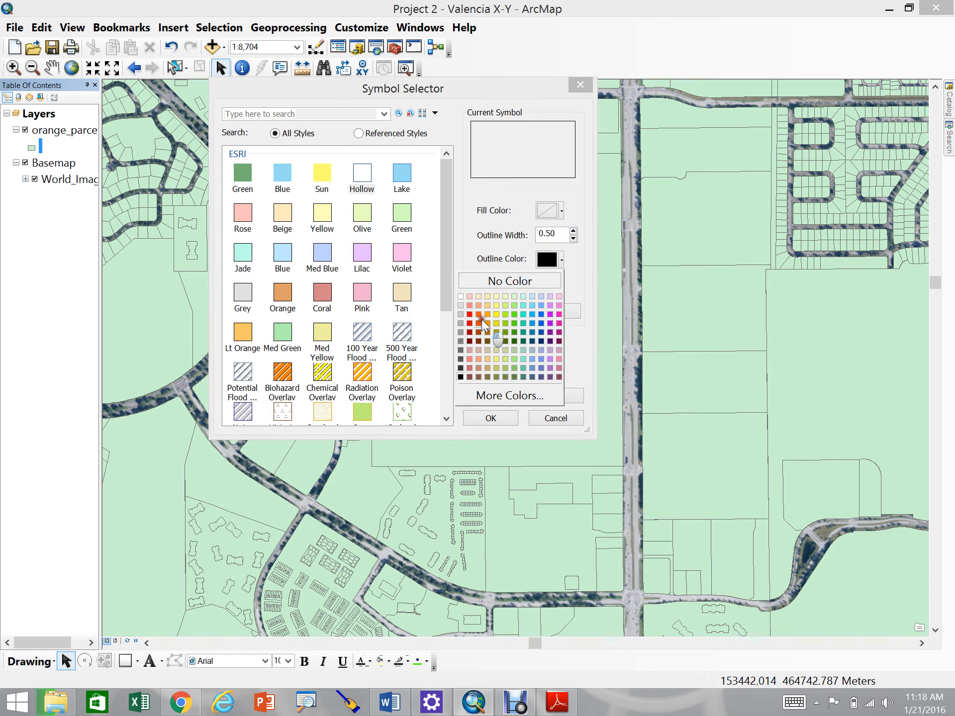
pyautogui.click(478, 314)
pyautogui.click(561, 260)
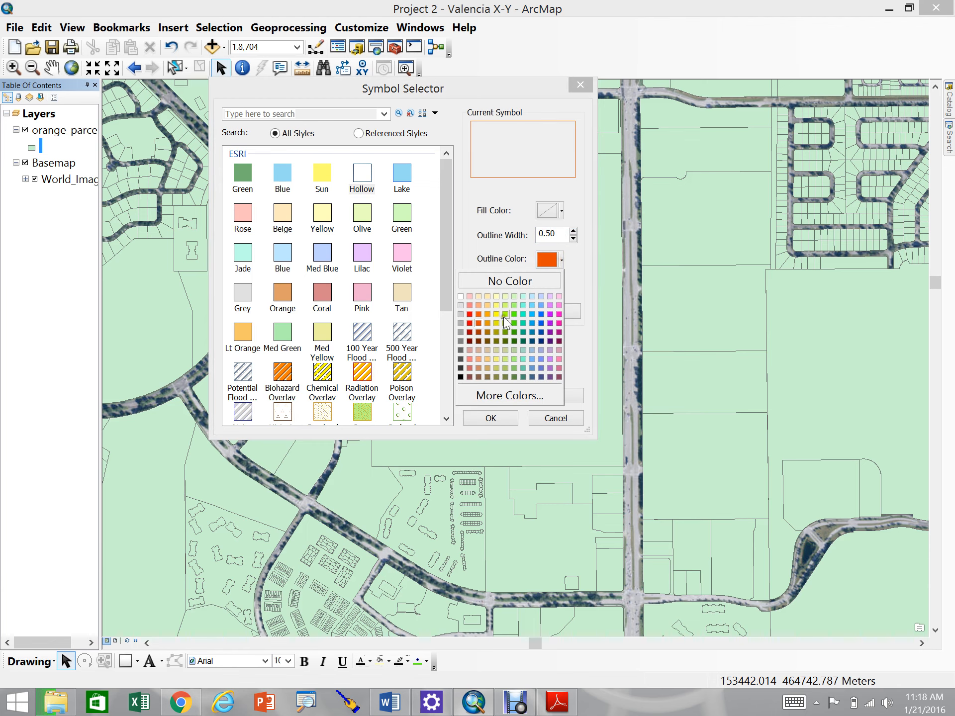
pyautogui.click(487, 325)
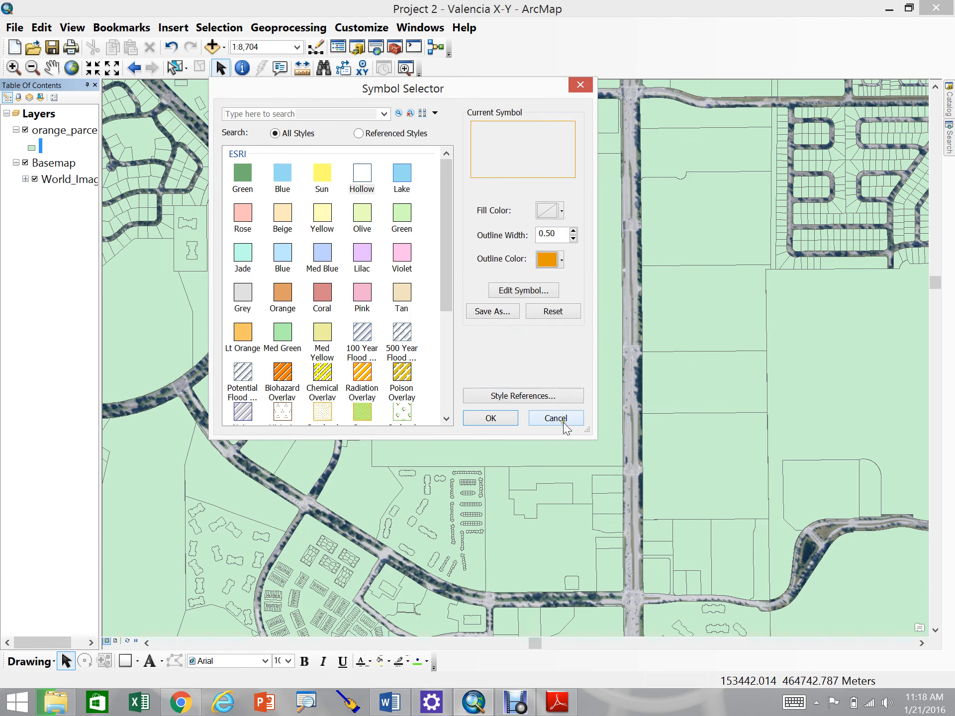
pyautogui.click(497, 419)
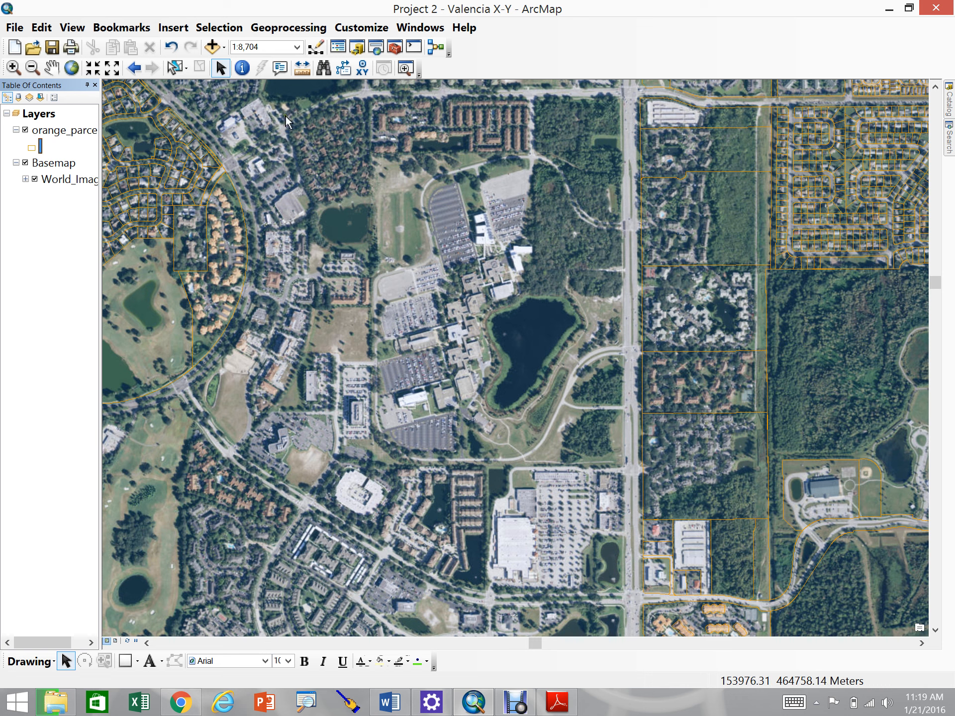
# Step: Thicken the orange_parcels_10 parcel outlines by setting the symbol's outline width to 1
pyautogui.click(14, 67)
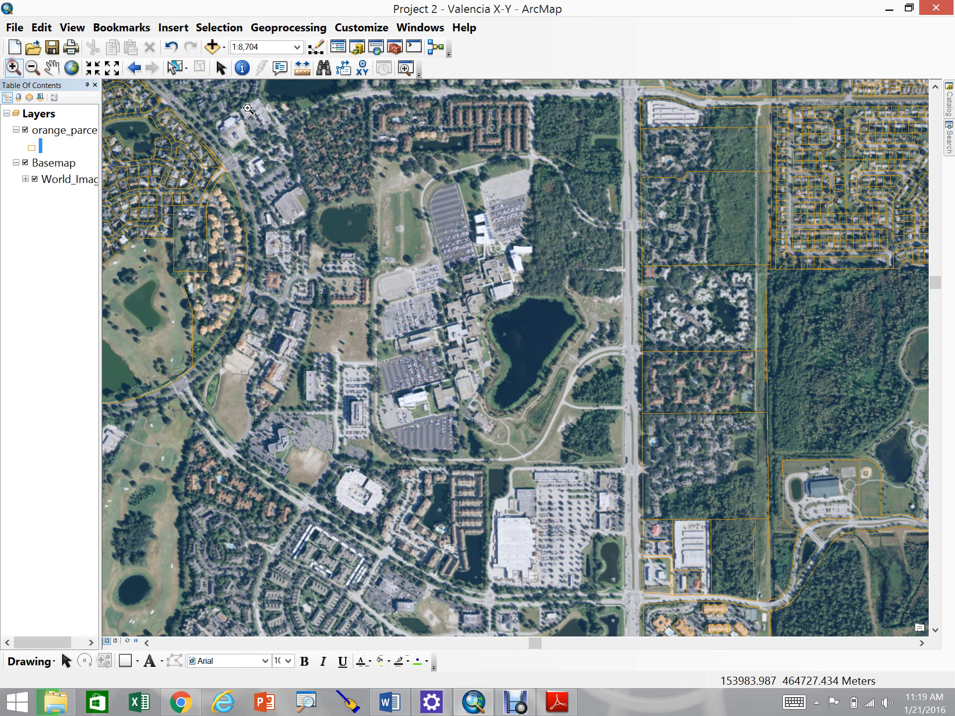
pyautogui.moveTo(256, 98); pyautogui.dragTo(726, 585)
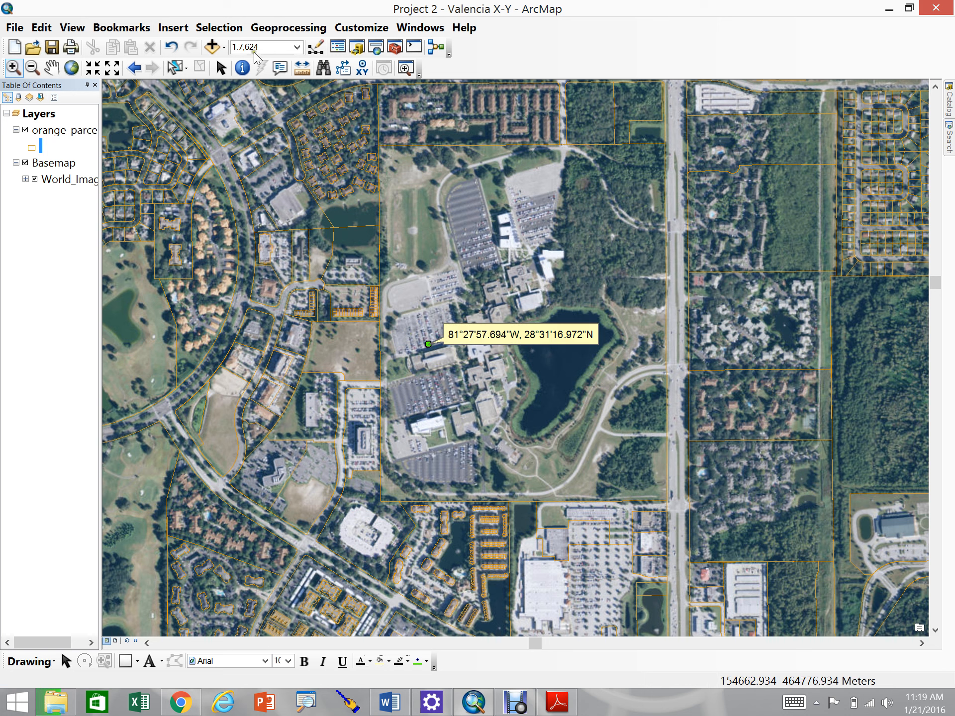
pyautogui.click(221, 68)
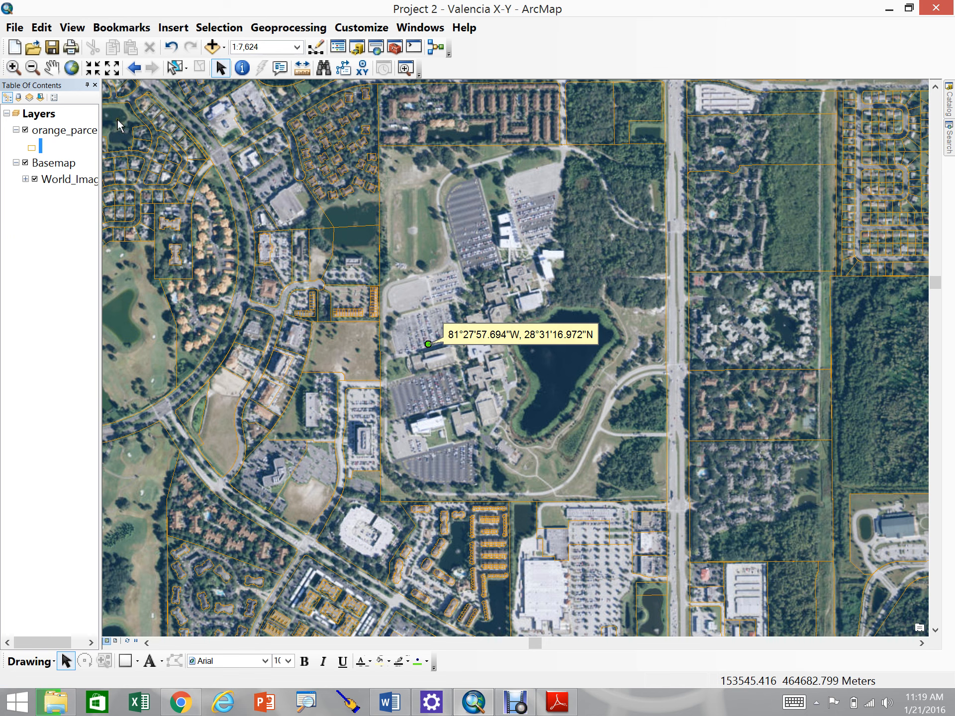
pyautogui.click(31, 149)
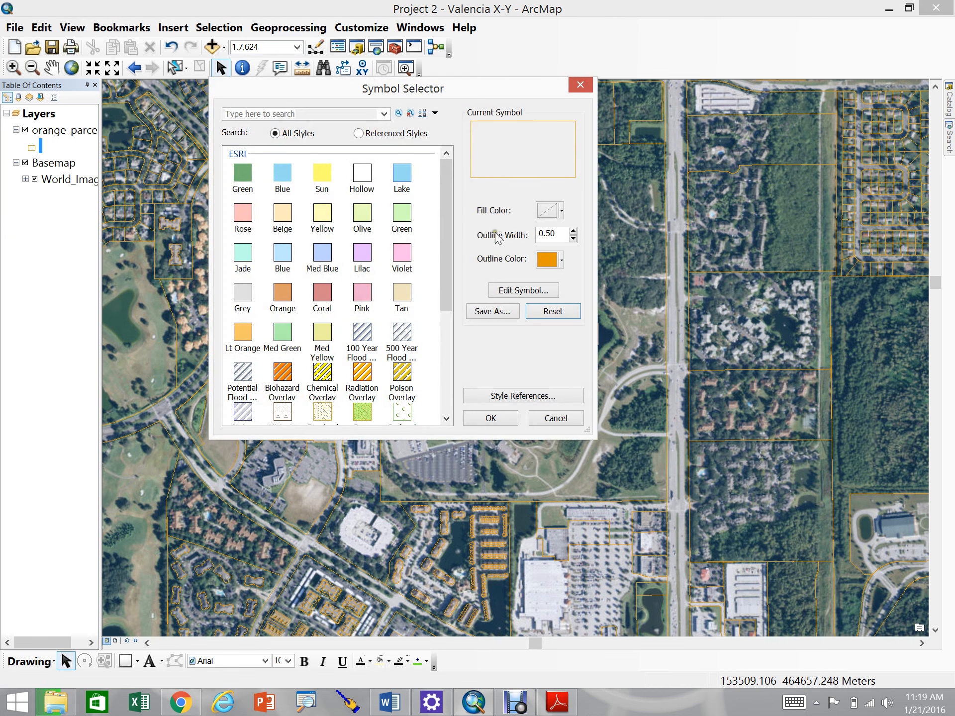
pyautogui.moveTo(562, 232); pyautogui.dragTo(497, 236)
pyautogui.write('1')
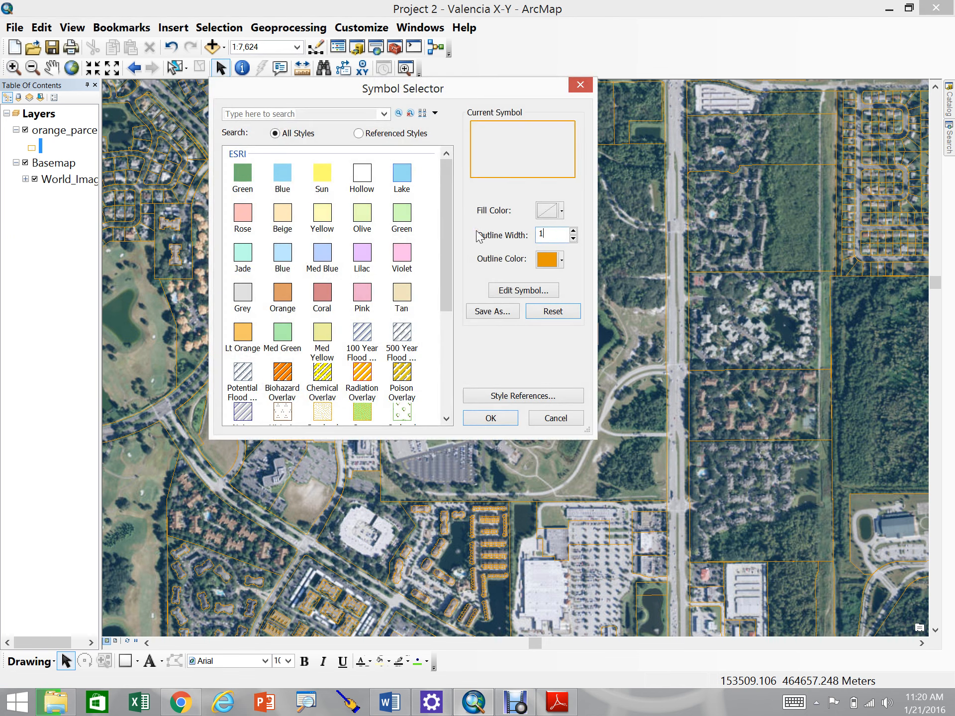
pyautogui.click(503, 419)
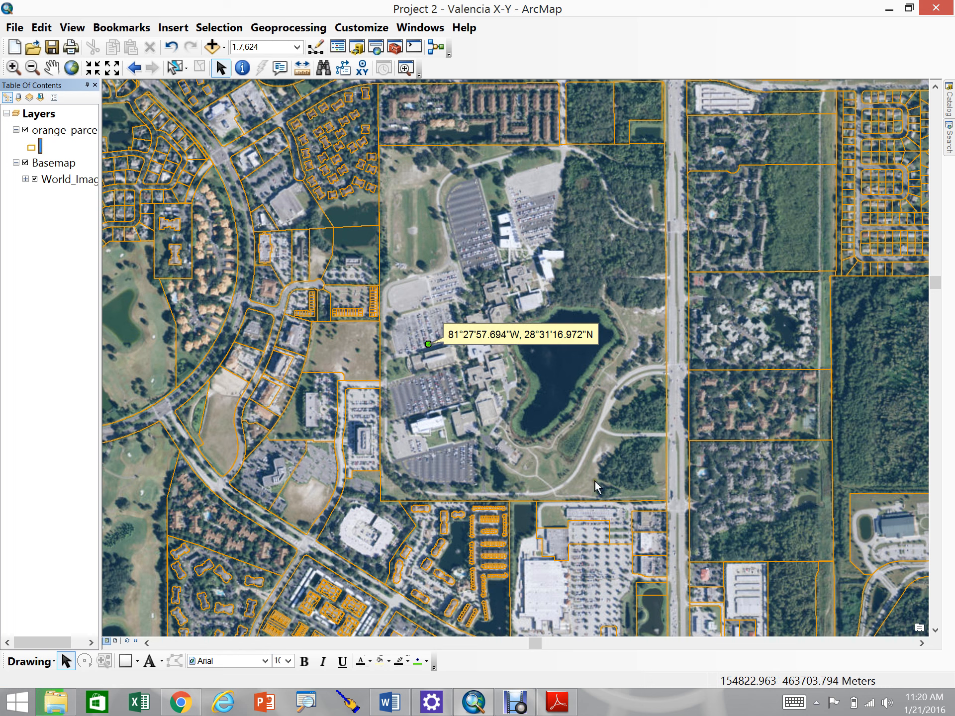
# Step: Rename the orange_parcels_10 layer to Parcels
pyautogui.rightClick(45, 133)
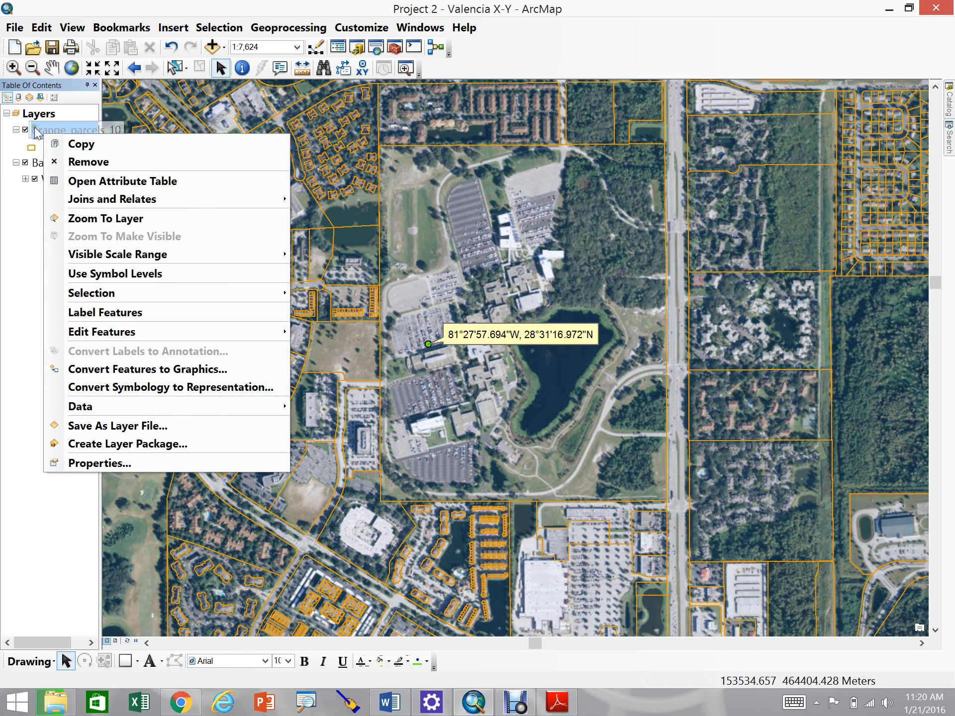
pyautogui.click(35, 127)
pyautogui.click(37, 130)
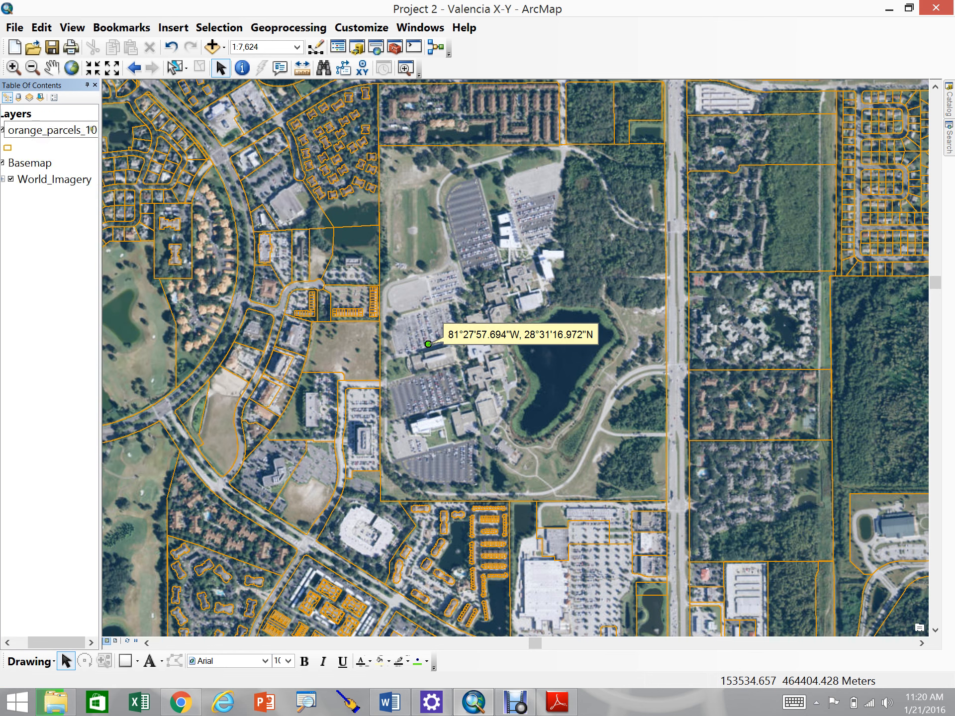
pyautogui.doubleClick(37, 130)
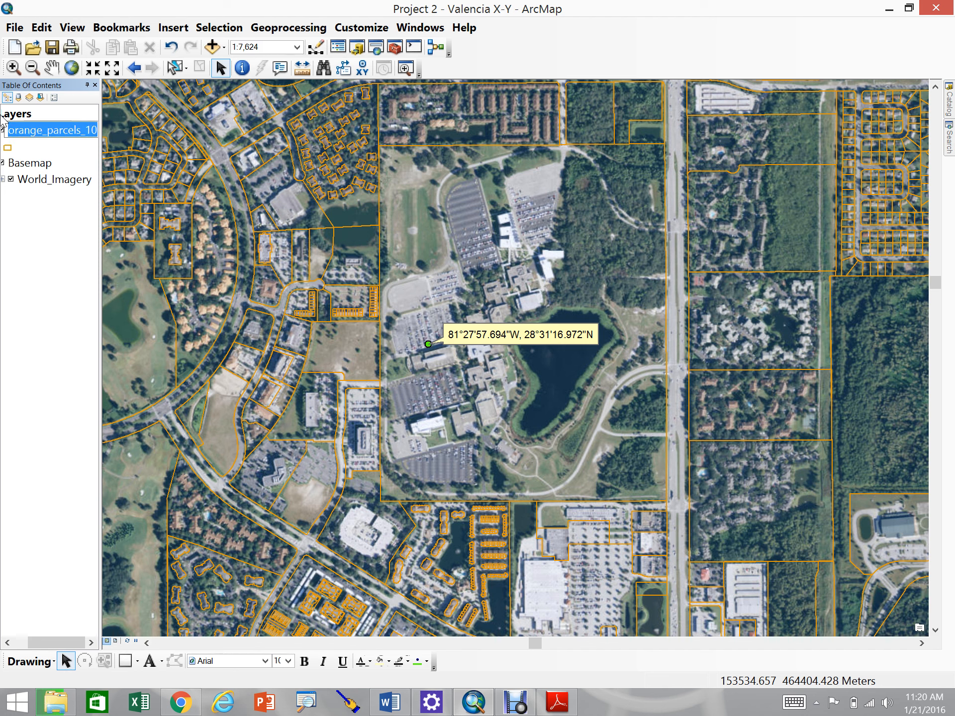
pyautogui.write('Parcels')
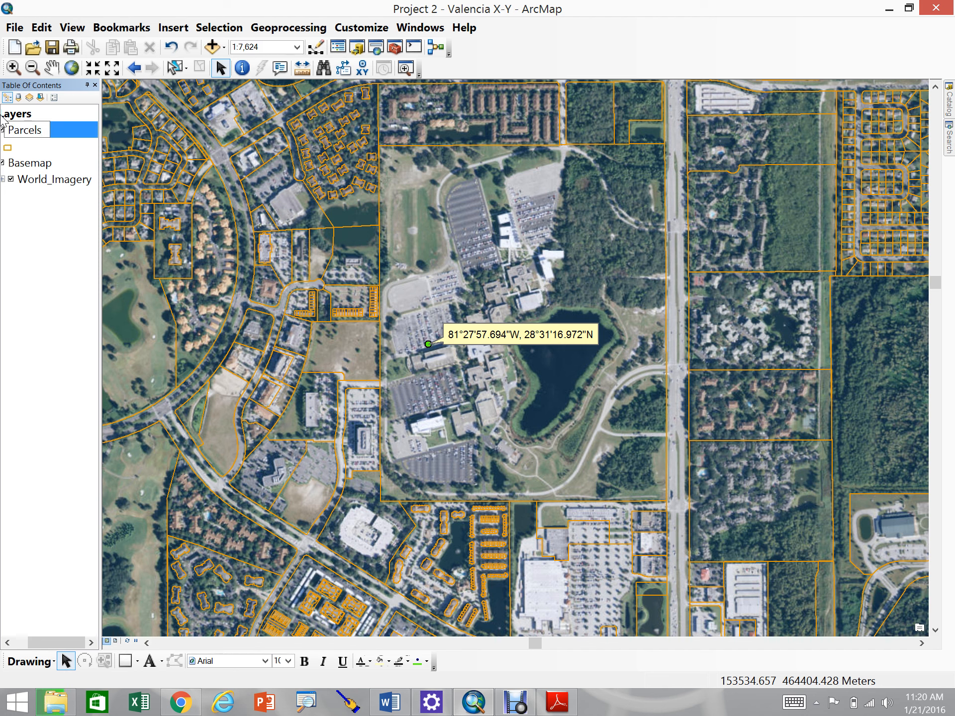
pyautogui.press('Return')
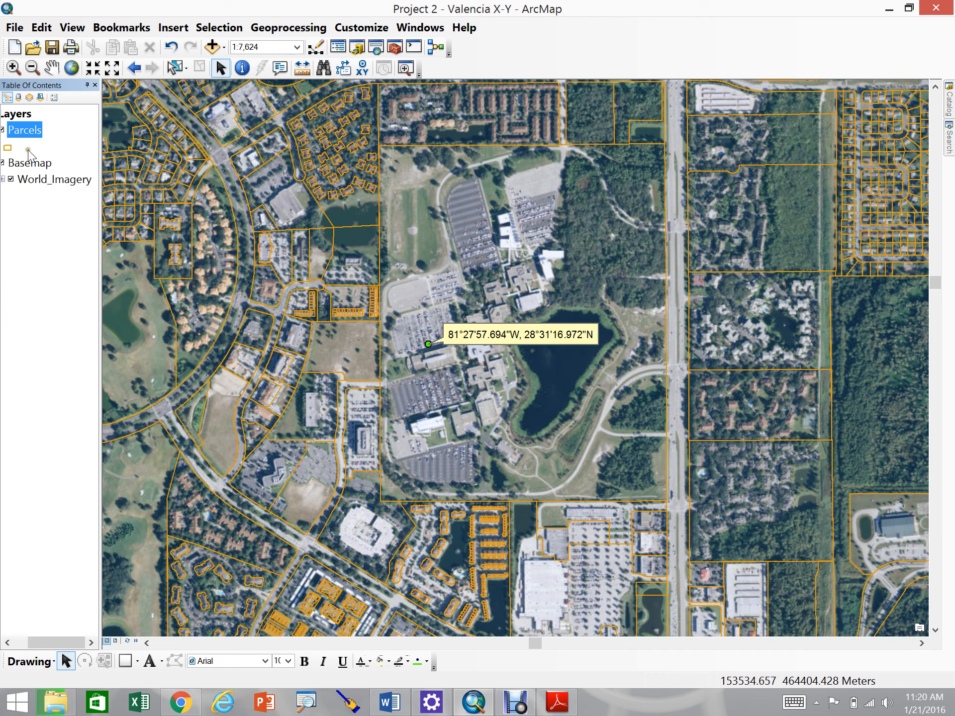
pyautogui.click(7, 642)
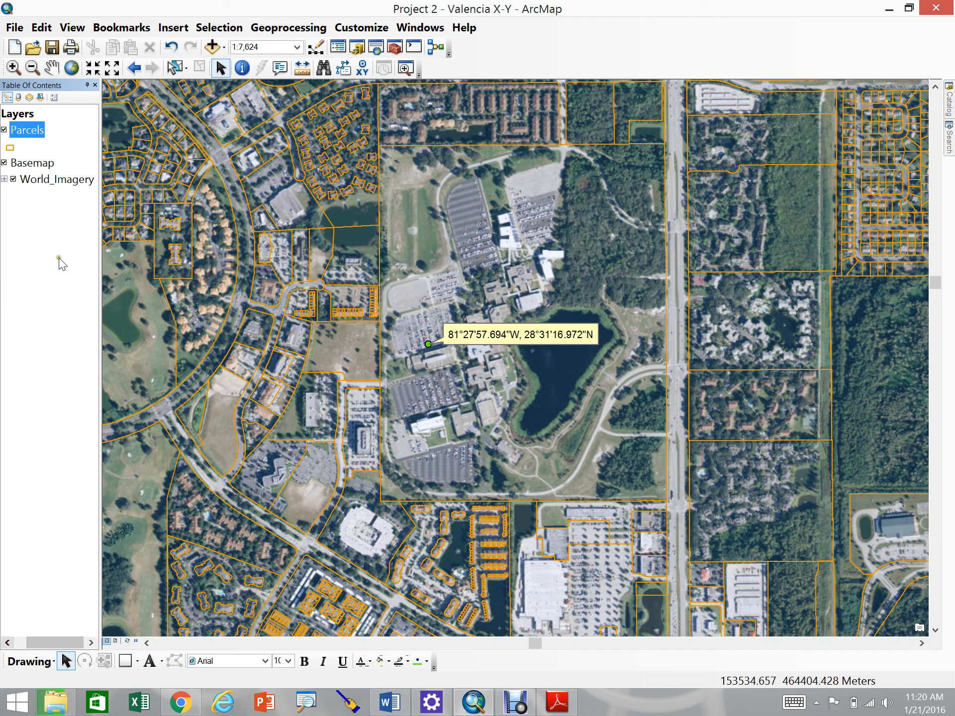
pyautogui.click(15, 131)
pyautogui.rightClick(16, 130)
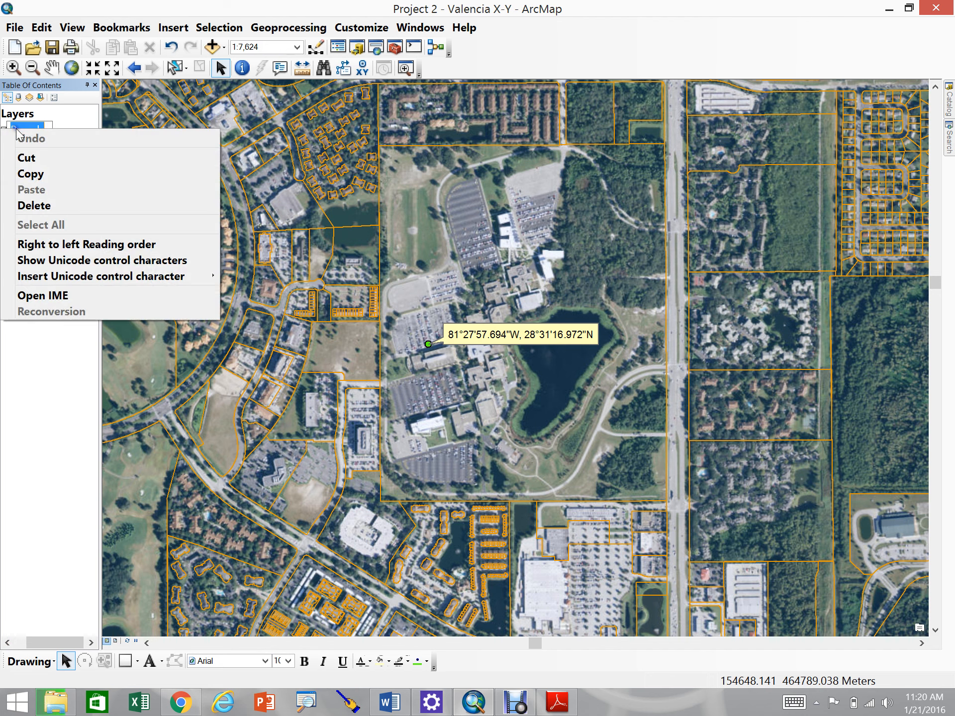
pyautogui.click(39, 442)
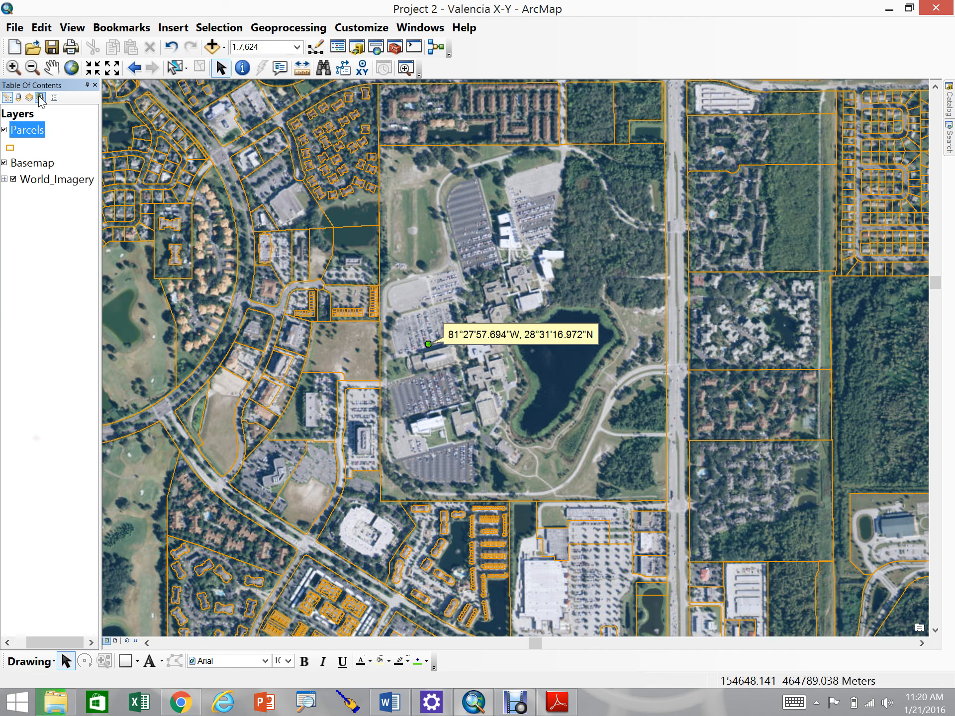
# Step: Open the Parcels layer's attribute table and enlarge its window to show more records and fields
pyautogui.rightClick(29, 130)
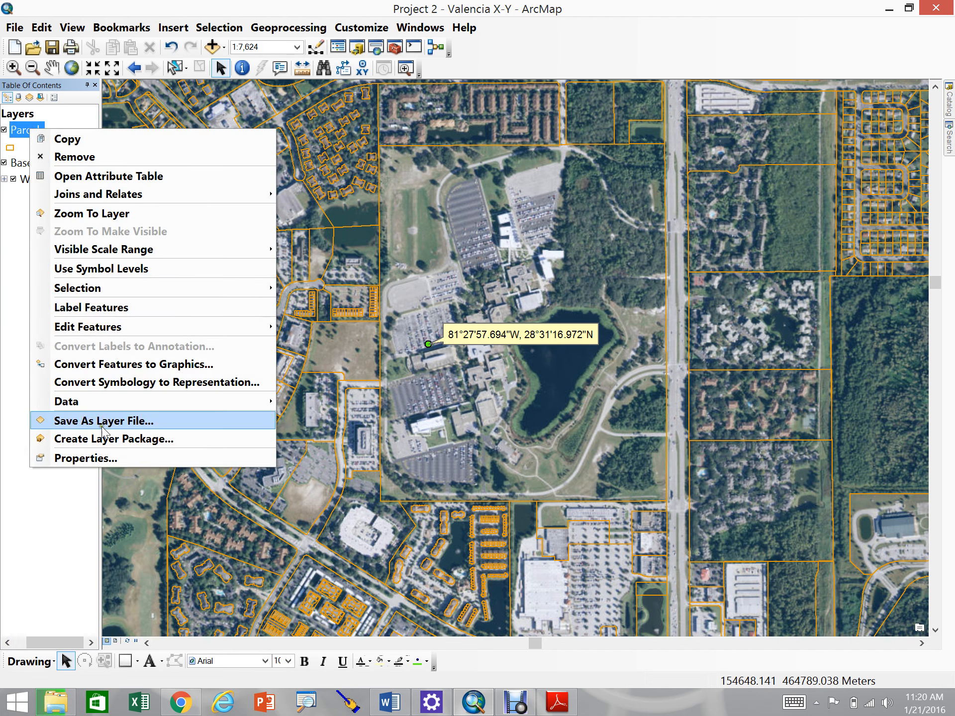
pyautogui.click(98, 178)
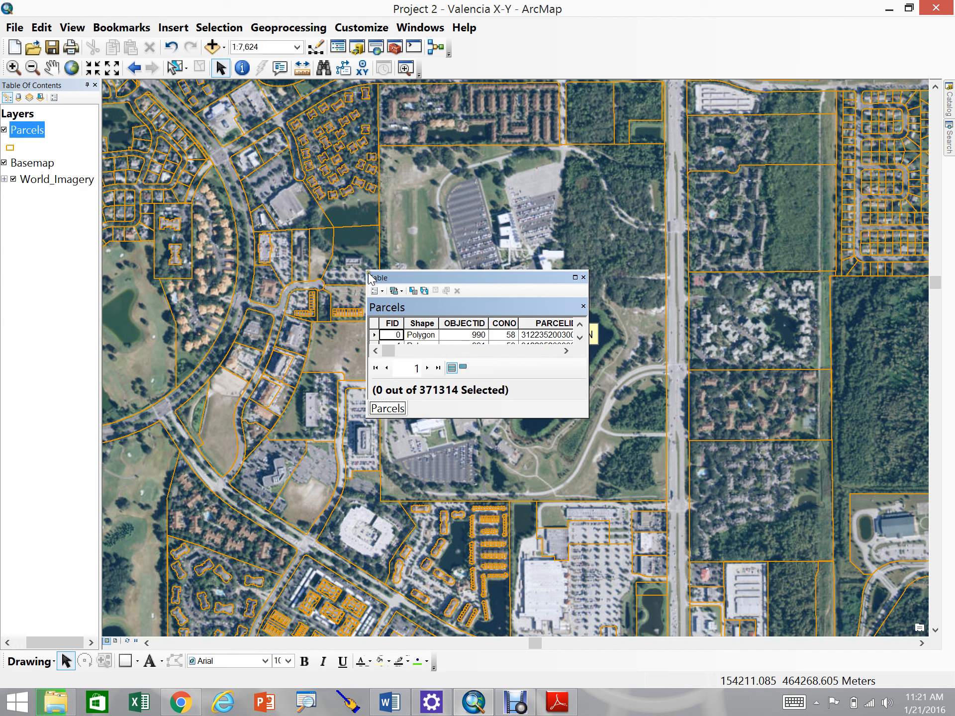
pyautogui.moveTo(367, 279); pyautogui.dragTo(145, 282)
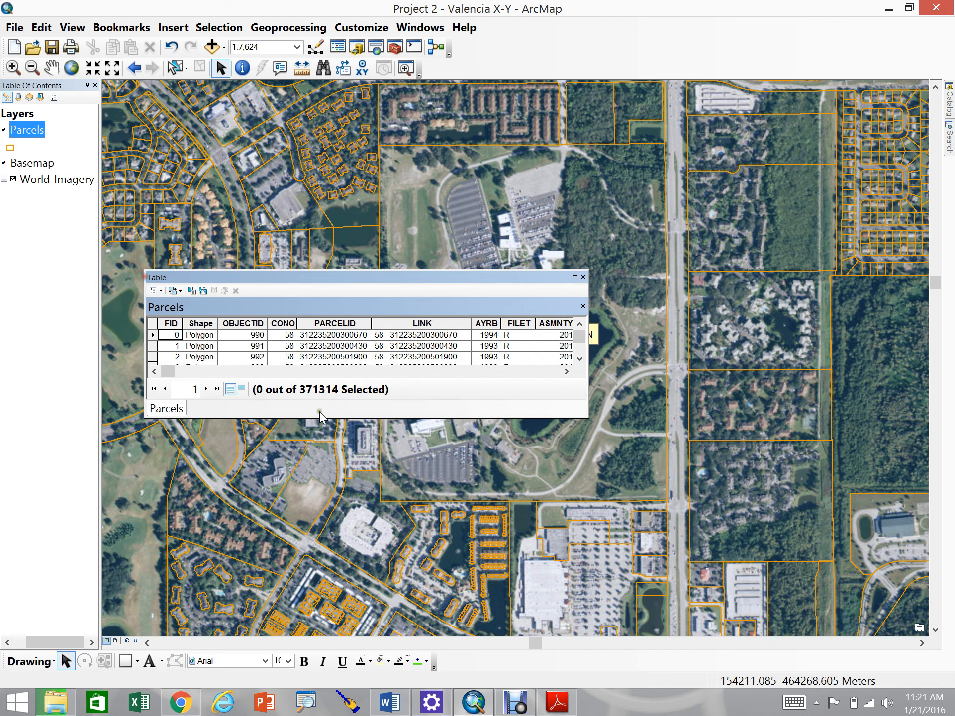
pyautogui.moveTo(316, 274); pyautogui.dragTo(308, 167)
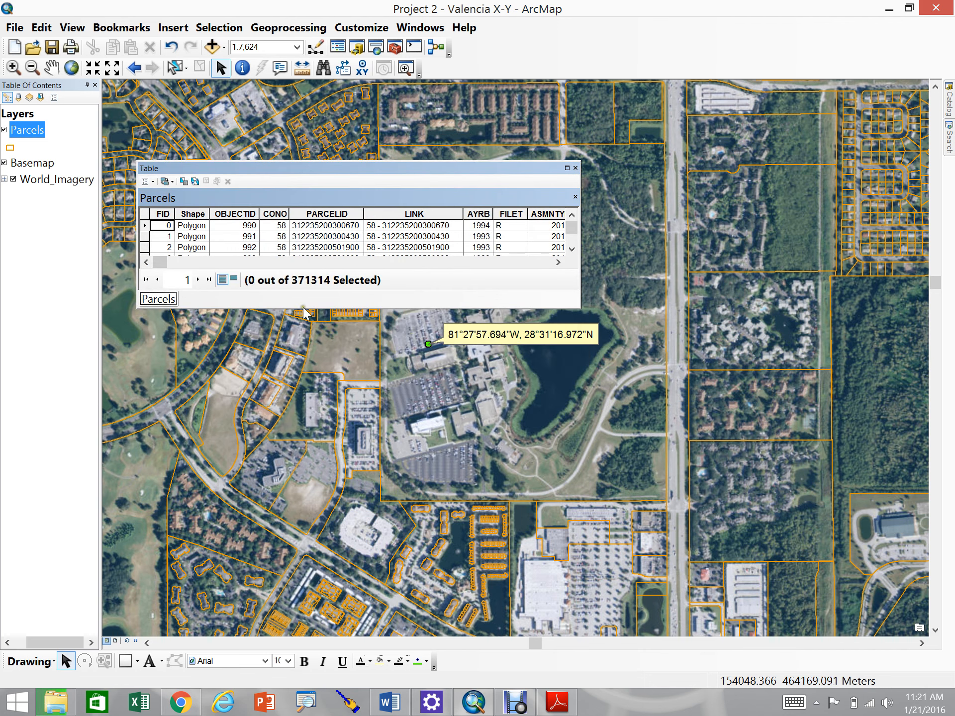
pyautogui.moveTo(301, 309); pyautogui.dragTo(300, 531)
pyautogui.moveTo(584, 330); pyautogui.dragTo(809, 321)
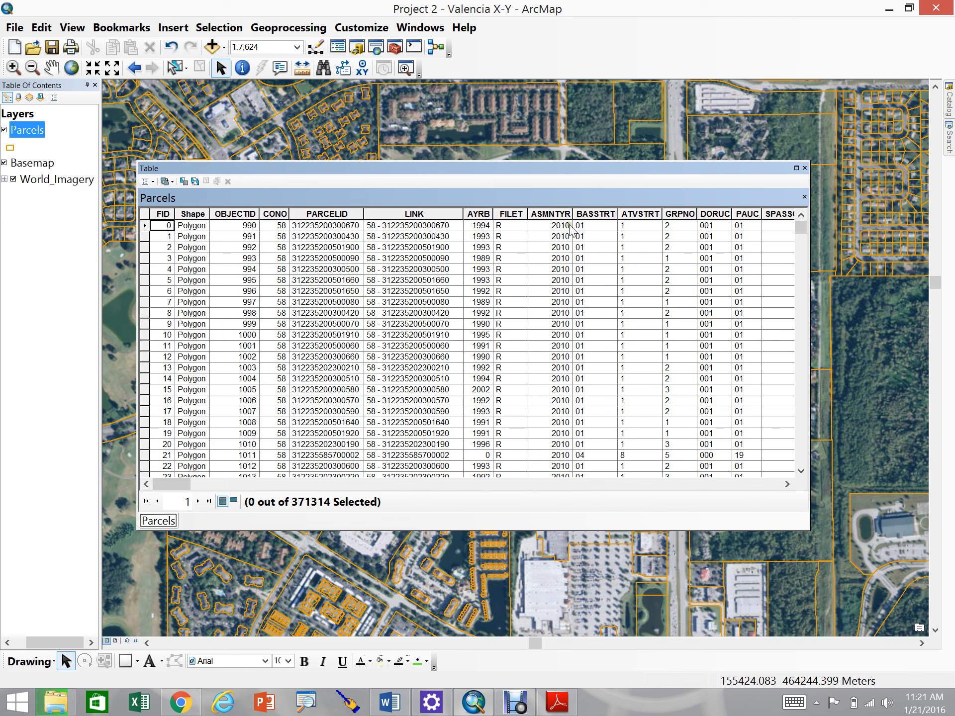
# Step: Examine the Parcels table's assessed value, building, sale and owner address fields
pyautogui.click(693, 485)
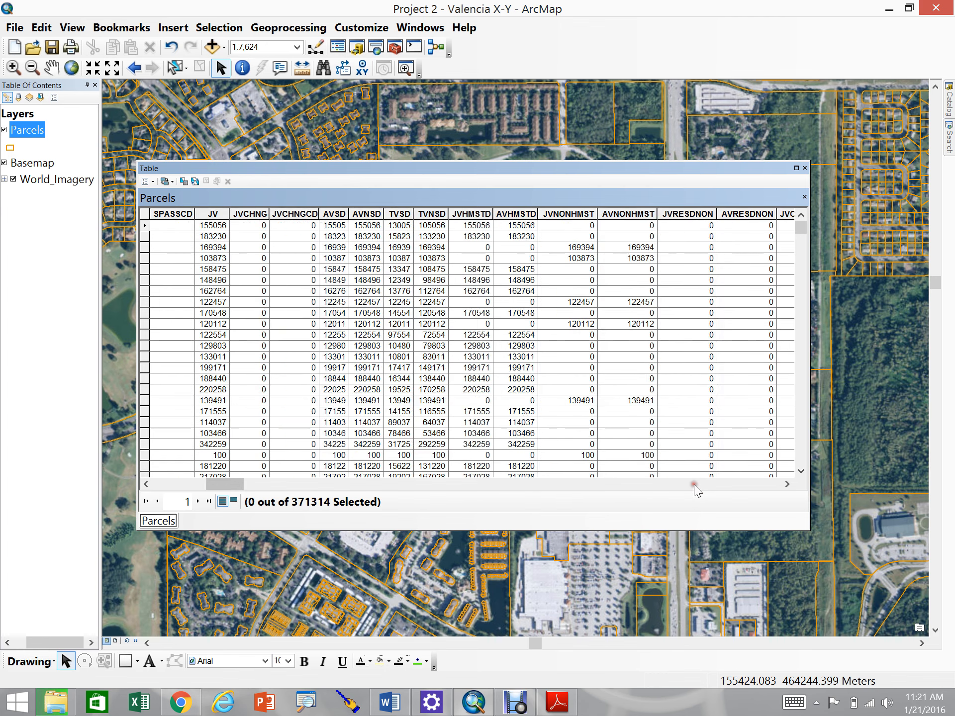
pyautogui.click(695, 484)
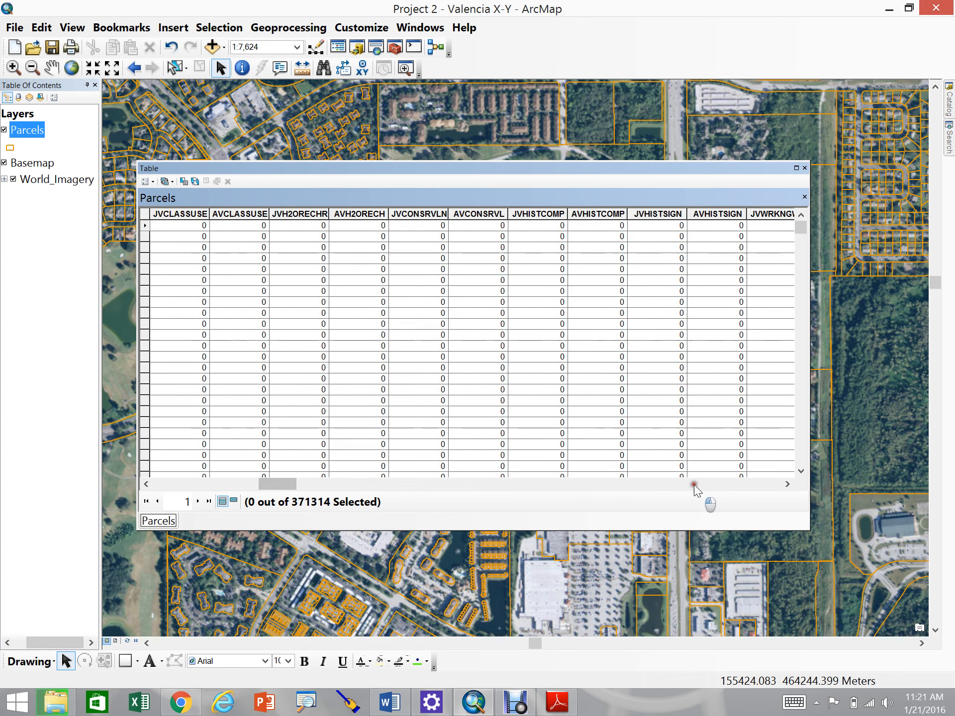
pyautogui.click(694, 484)
pyautogui.click(694, 485)
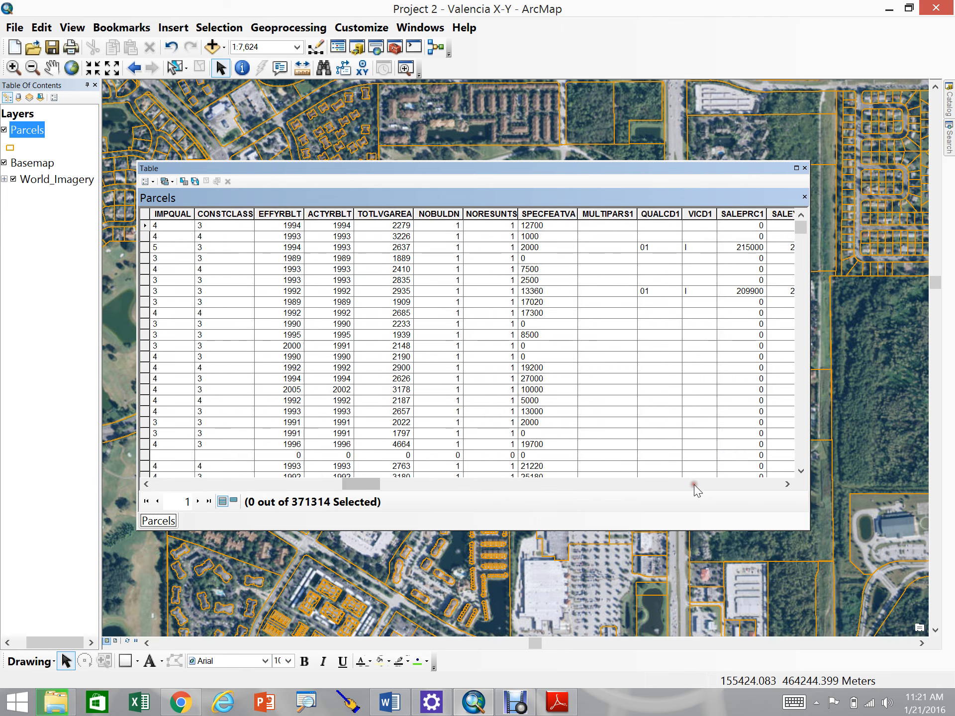
pyautogui.click(694, 485)
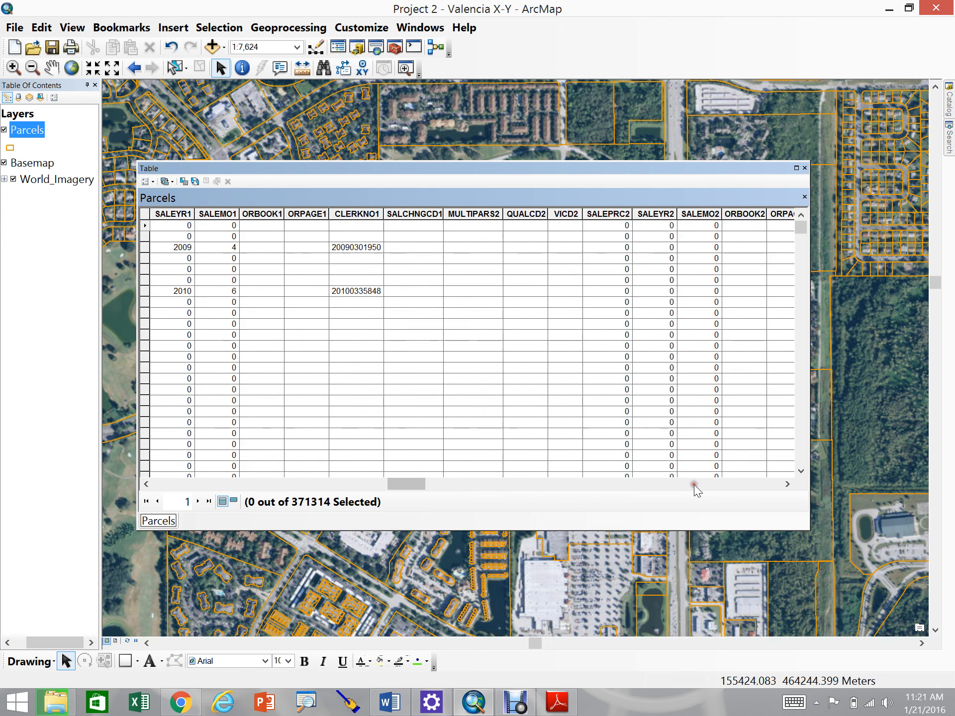
pyautogui.click(695, 485)
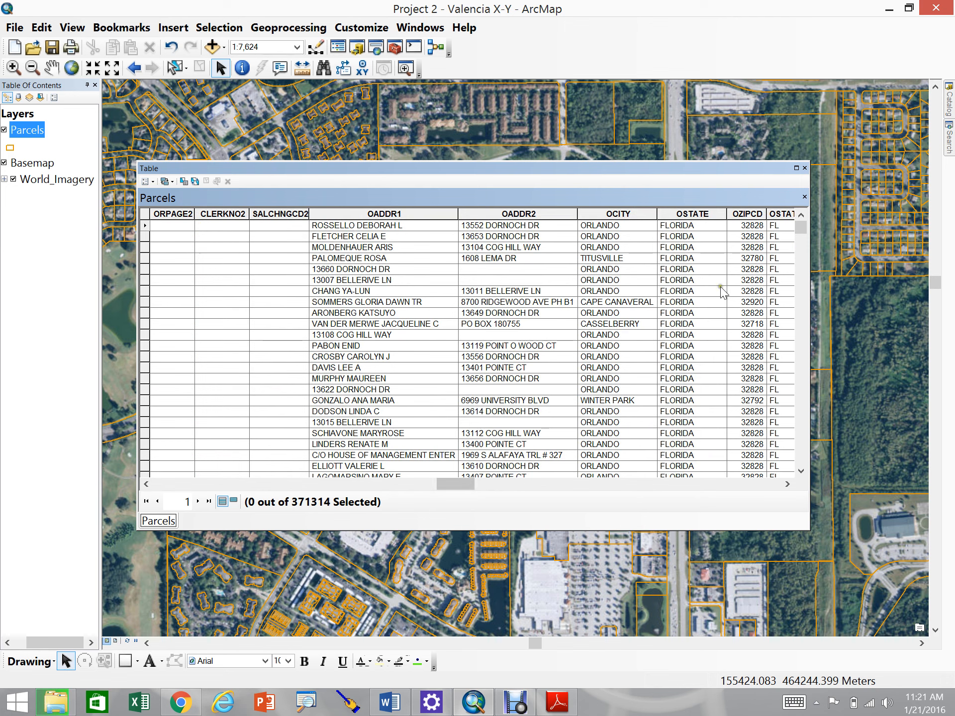
pyautogui.click(745, 485)
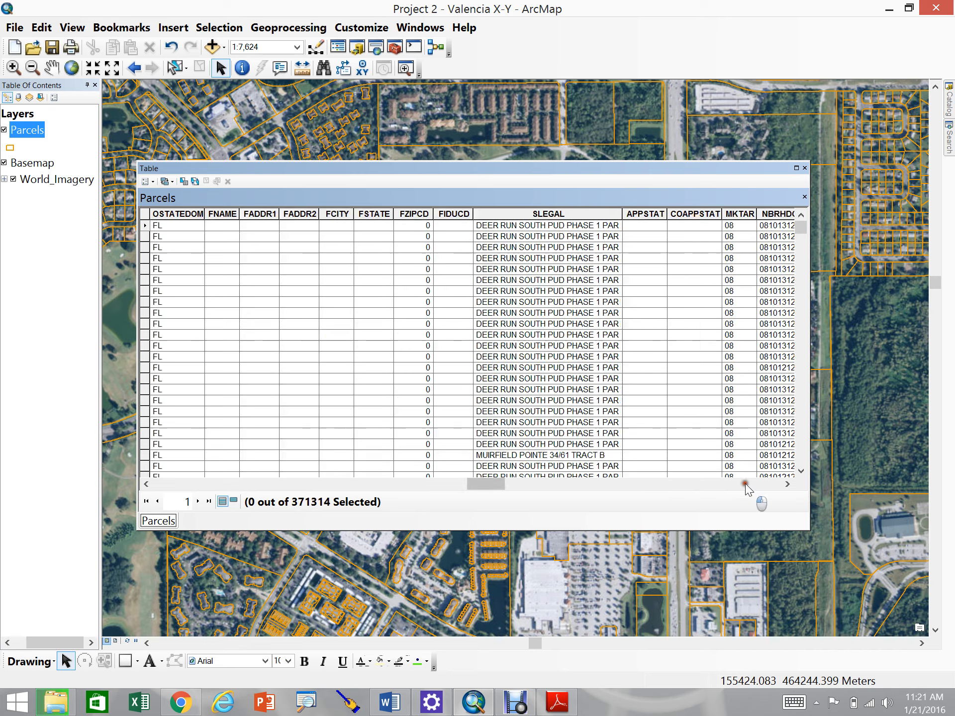
pyautogui.click(745, 484)
pyautogui.moveTo(554, 486); pyautogui.dragTo(369, 486)
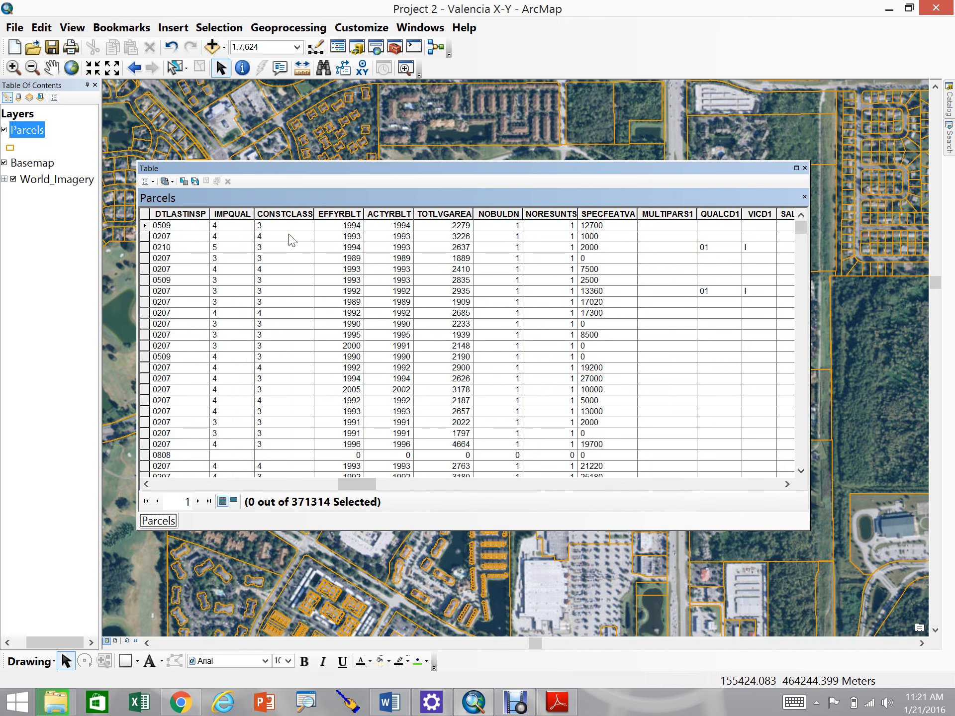
# Step: Examine the remaining Parcels fields, from the legal description and exemptions through the land use code, acres and description
pyautogui.click(769, 485)
pyautogui.click(768, 485)
pyautogui.click(769, 485)
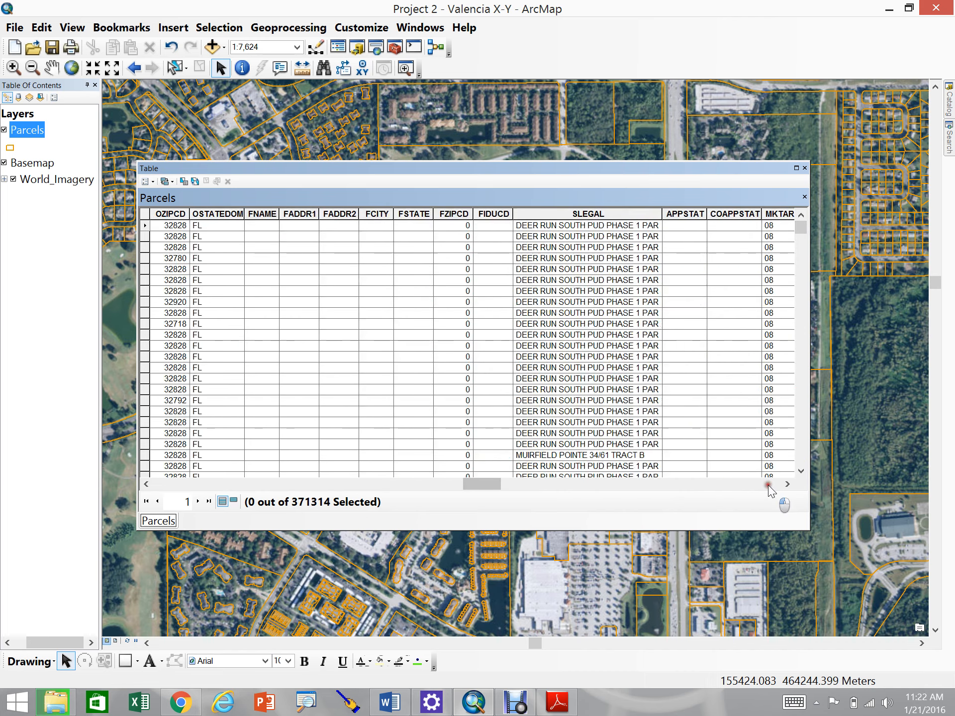
pyautogui.click(769, 485)
pyautogui.click(769, 485)
pyautogui.click(768, 485)
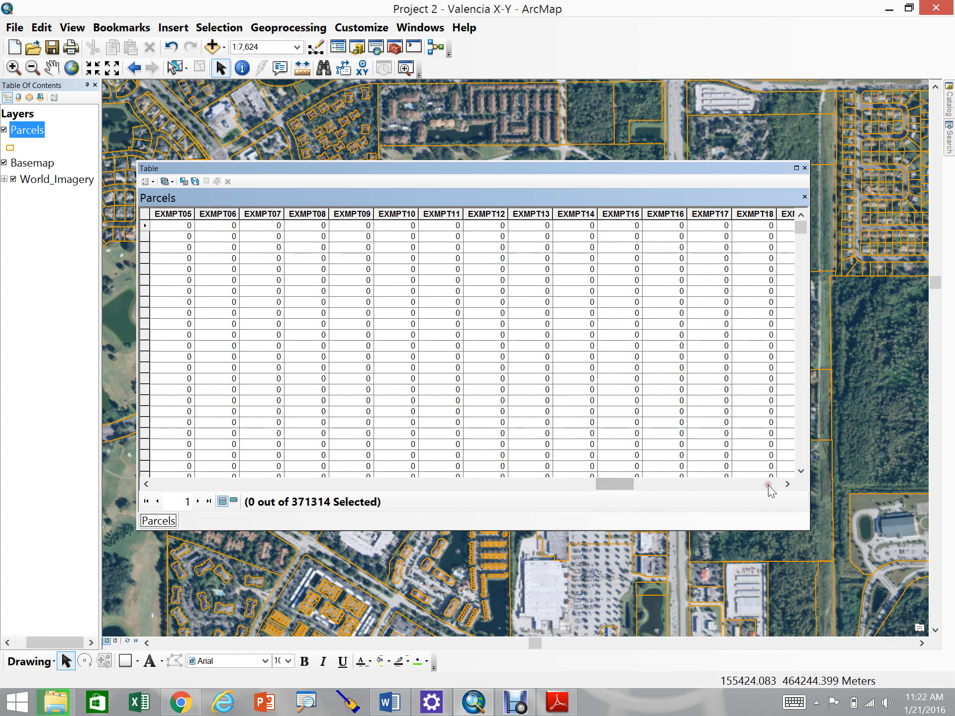
pyautogui.click(769, 486)
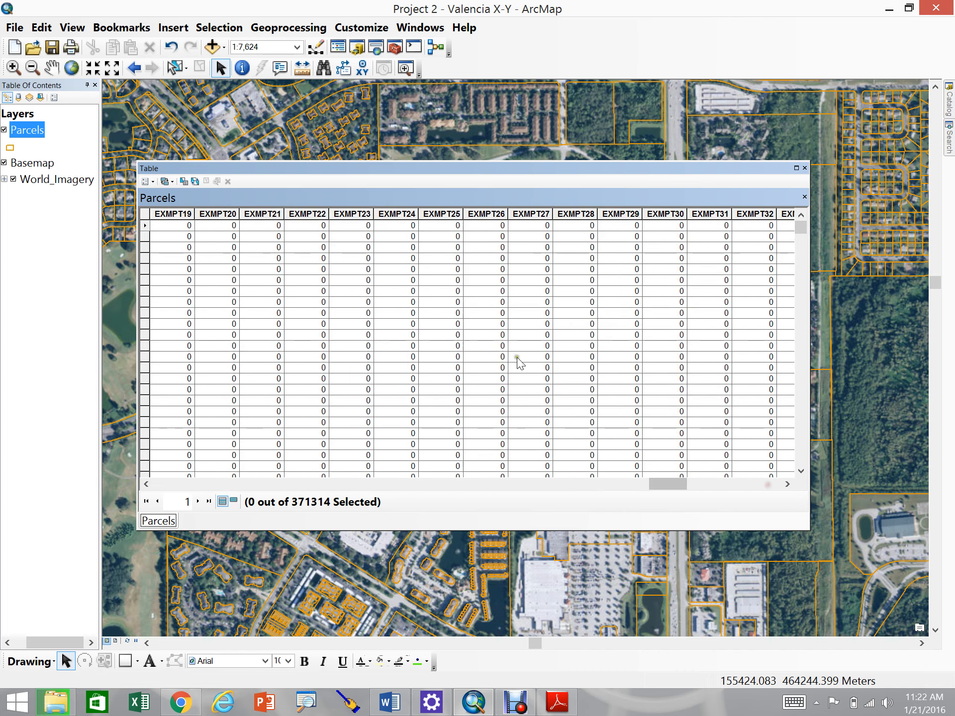
pyautogui.click(748, 486)
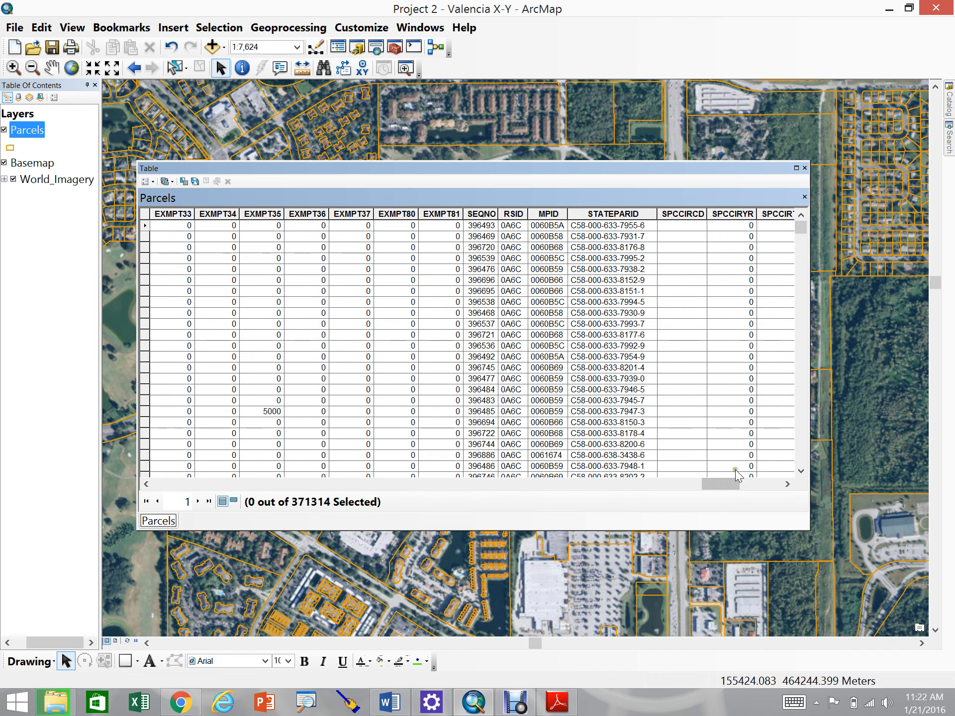
pyautogui.click(767, 484)
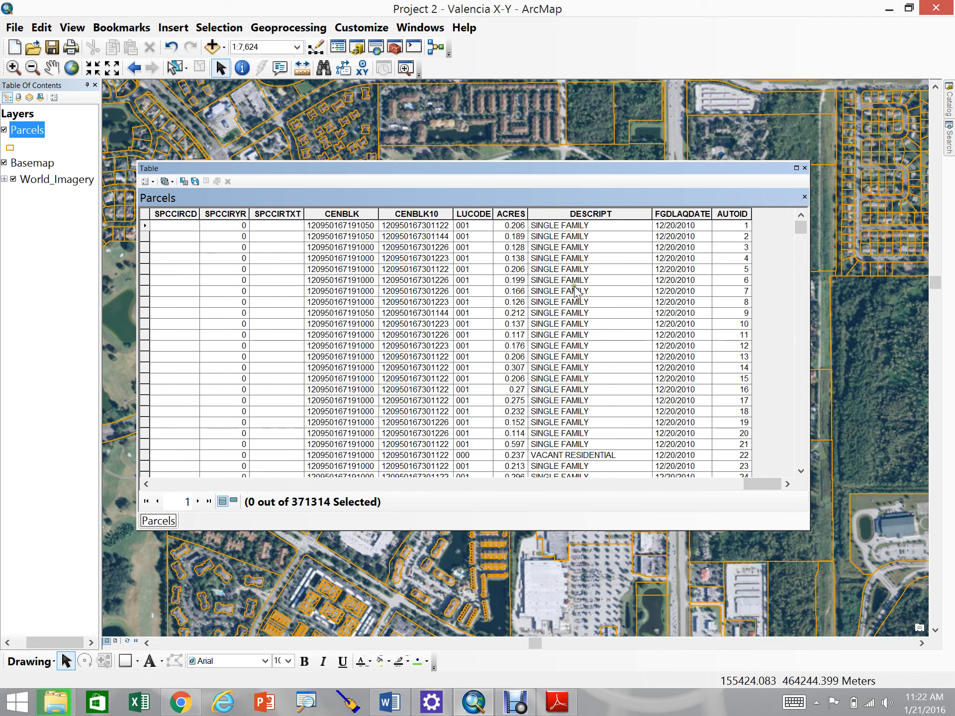
# Step: Review the land use descriptions and acreage in further parcel records, and close the attribute table
pyautogui.click(802, 443)
pyautogui.click(802, 443)
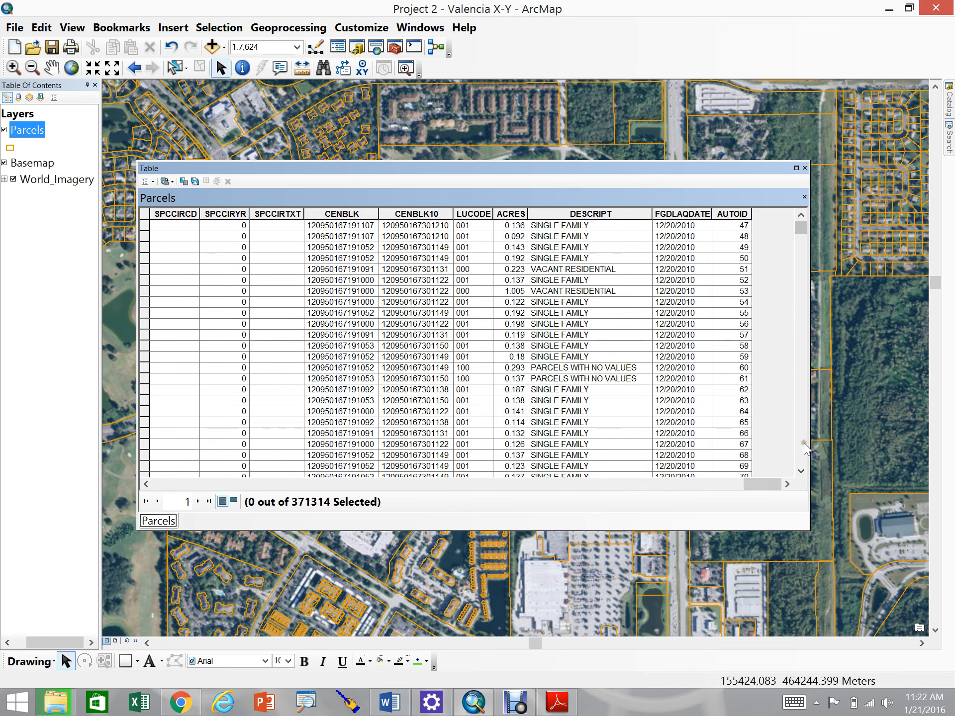
pyautogui.click(802, 444)
pyautogui.click(802, 444)
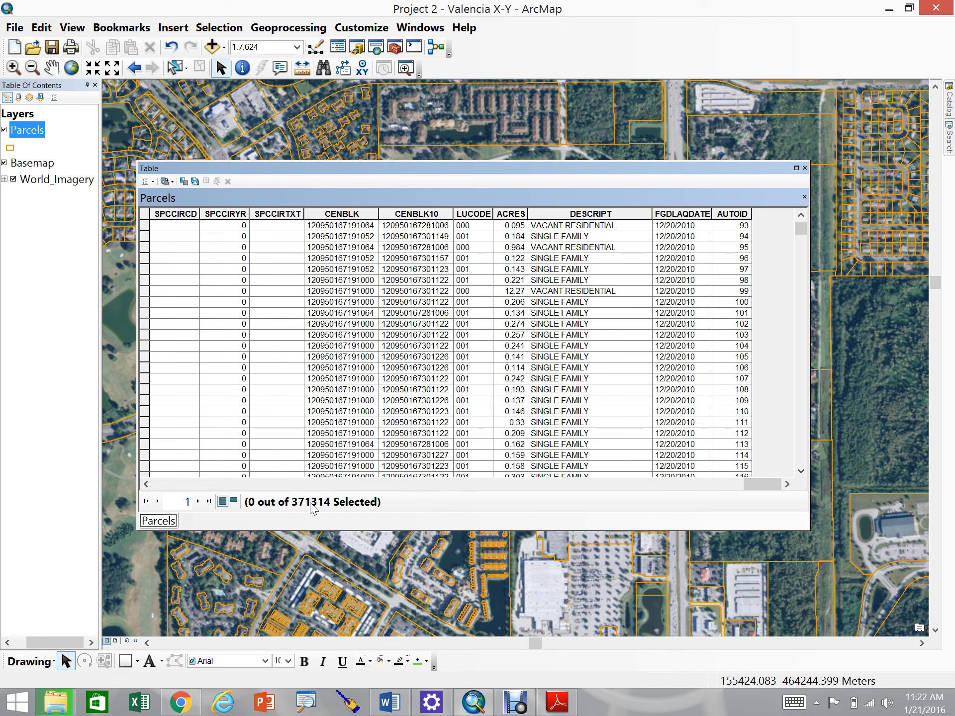
pyautogui.click(804, 168)
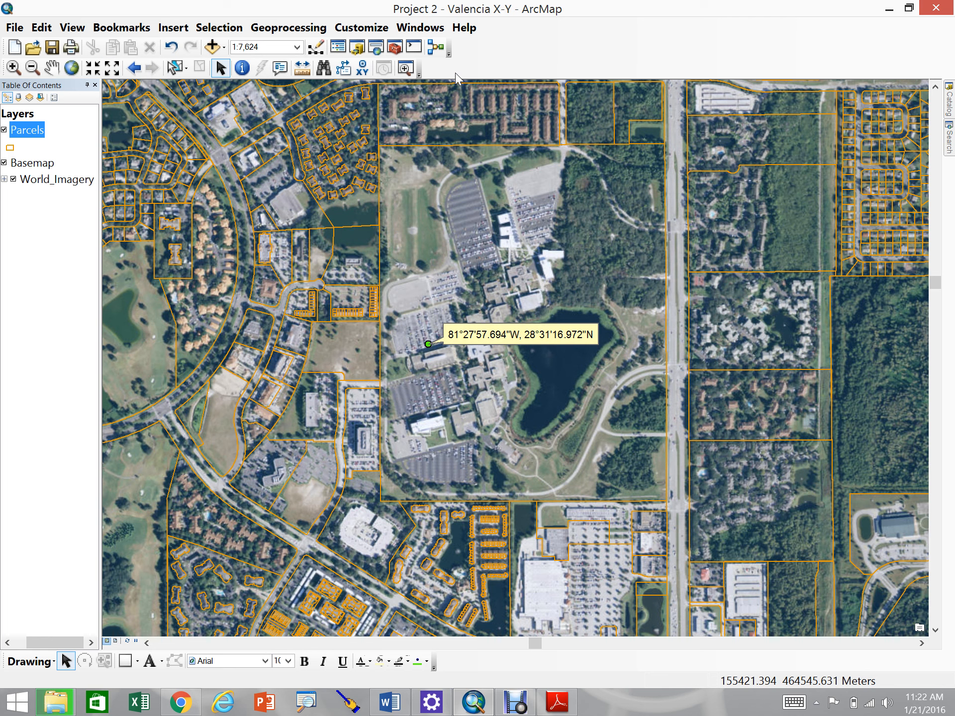
# Step: Identify the campus parcel on the map, review its attributes from address to acres and land use description, and close the results
pyautogui.click(242, 68)
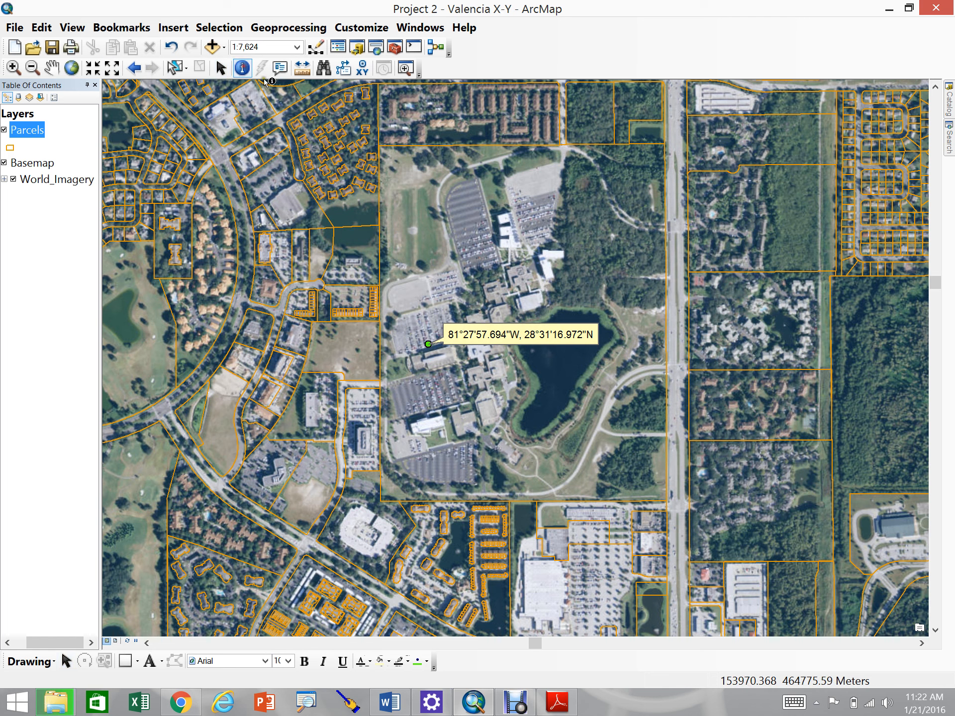
pyautogui.click(521, 233)
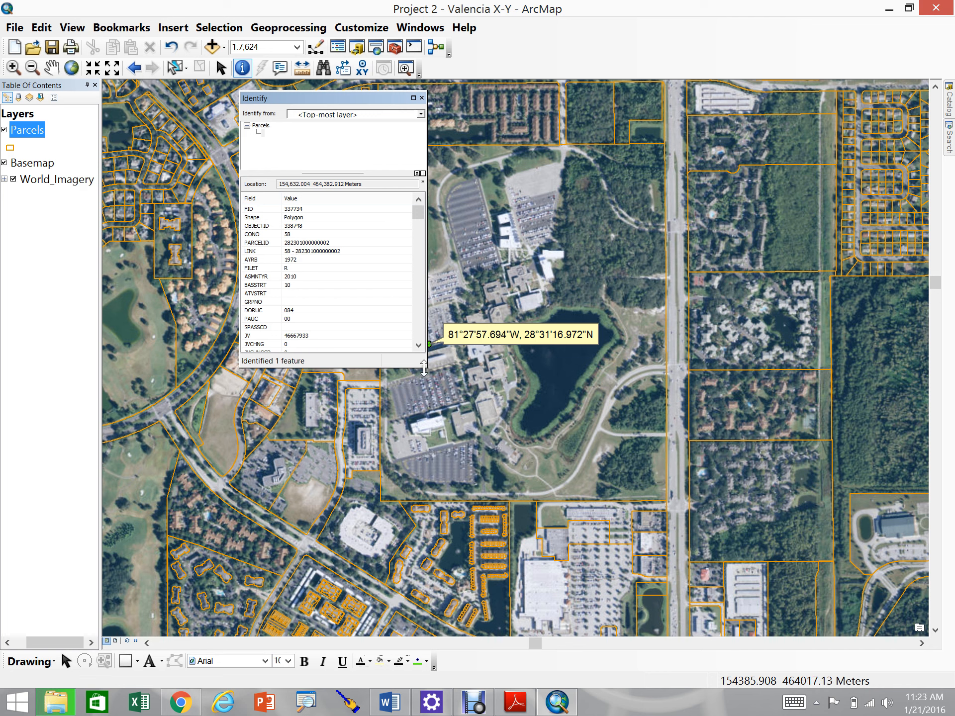
pyautogui.moveTo(423, 368); pyautogui.dragTo(411, 502)
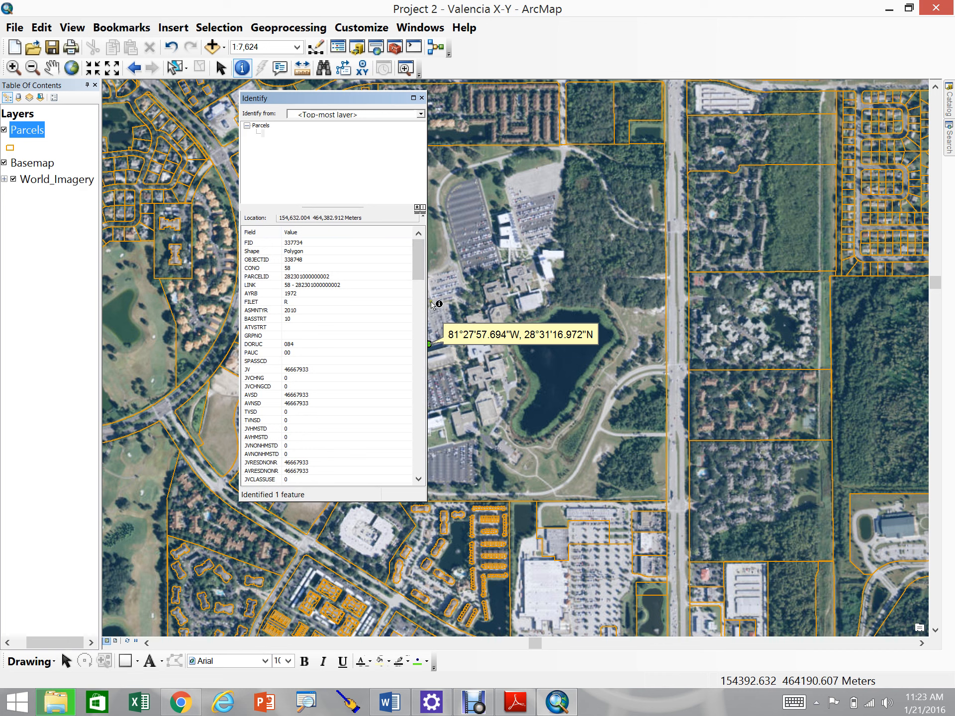
pyautogui.moveTo(421, 274); pyautogui.dragTo(421, 384)
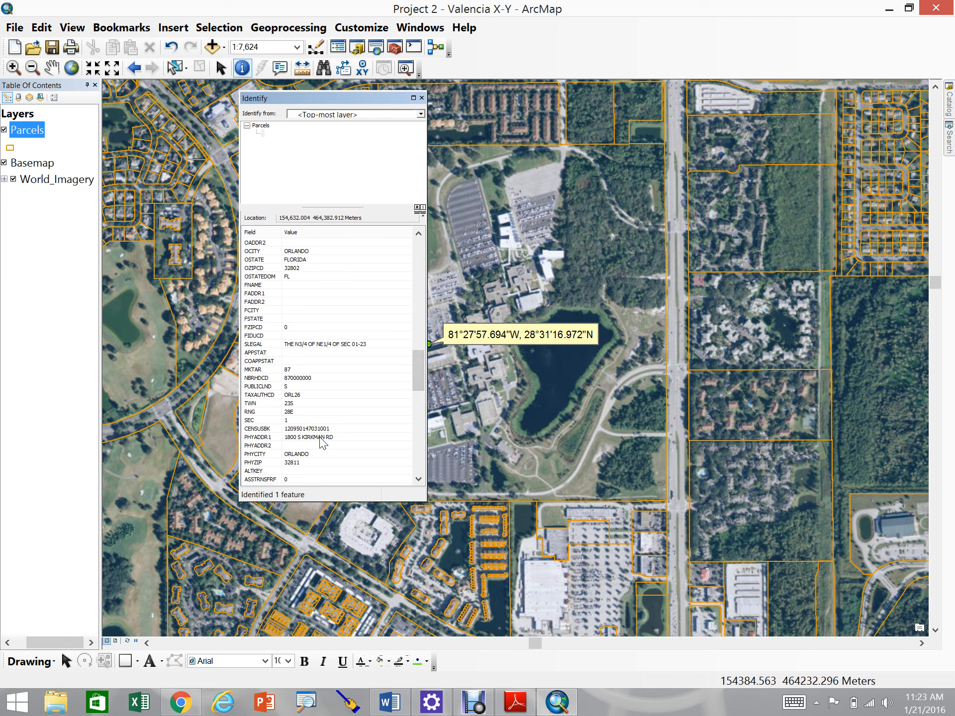
pyautogui.moveTo(418, 383); pyautogui.dragTo(418, 473)
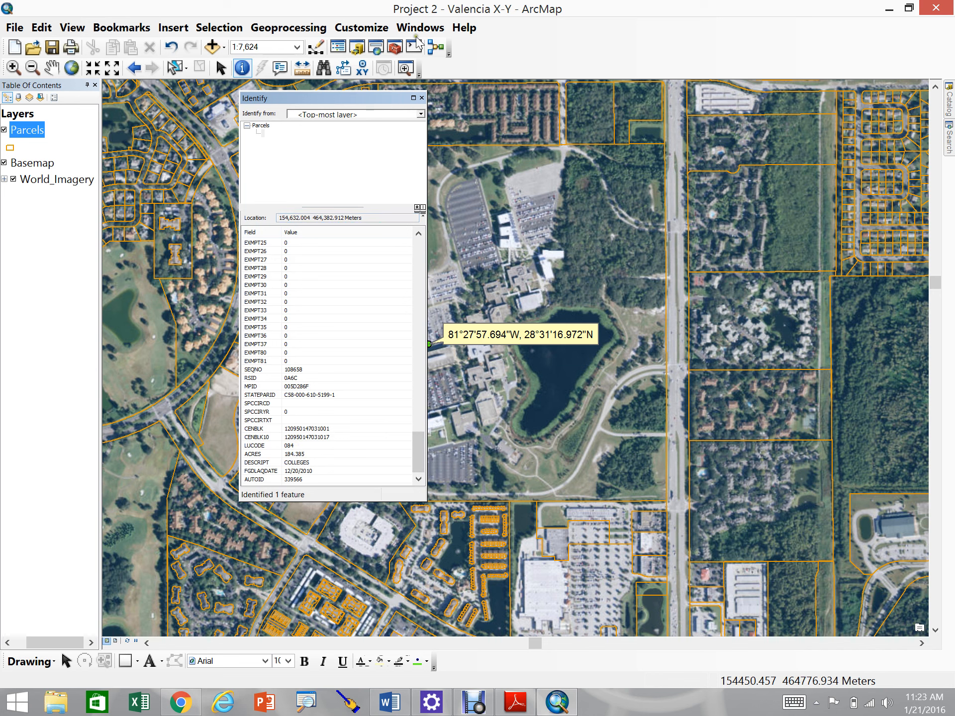
pyautogui.click(422, 98)
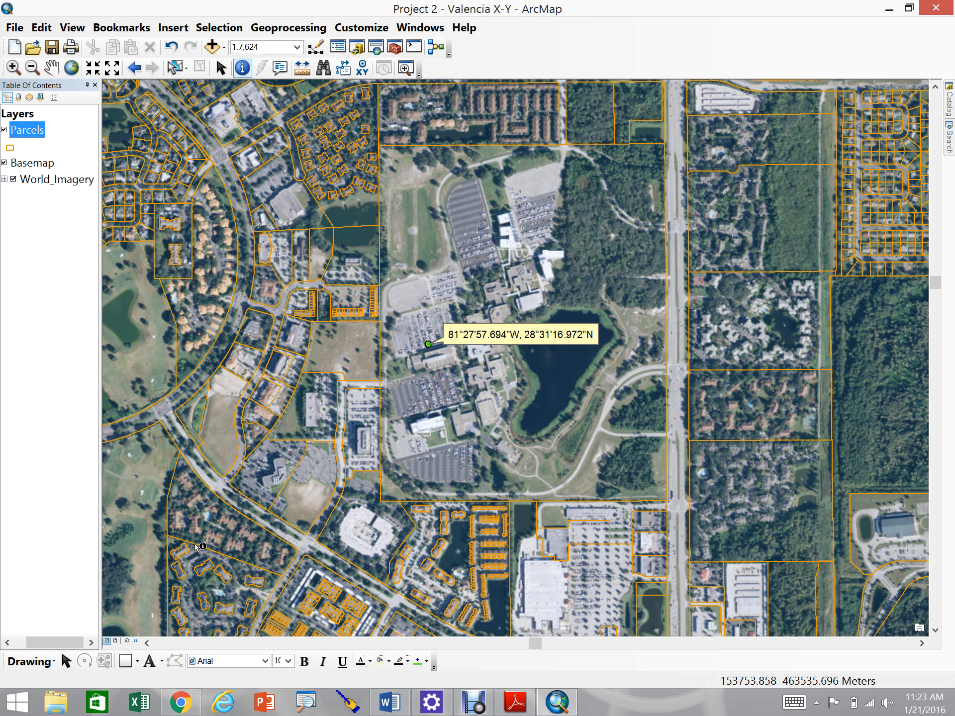
# Step: Switch the map display from data view to layout view
pyautogui.click(116, 641)
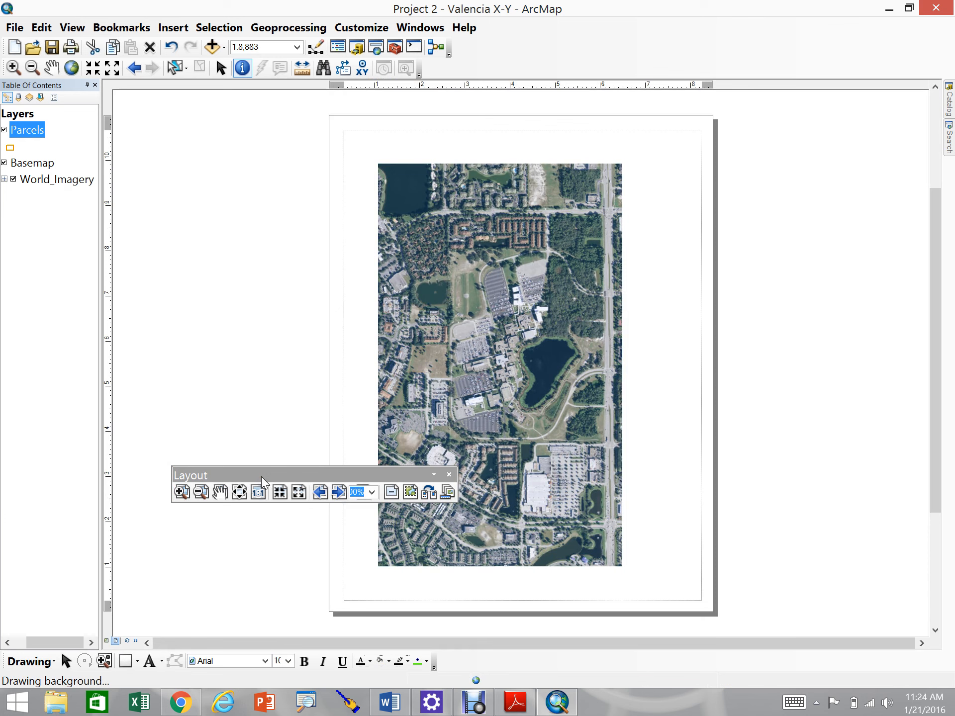
# Step: Dock the Layout toolbar above the Drawing toolbar and fit the whole layout page in the view
pyautogui.moveTo(262, 482); pyautogui.dragTo(82, 641)
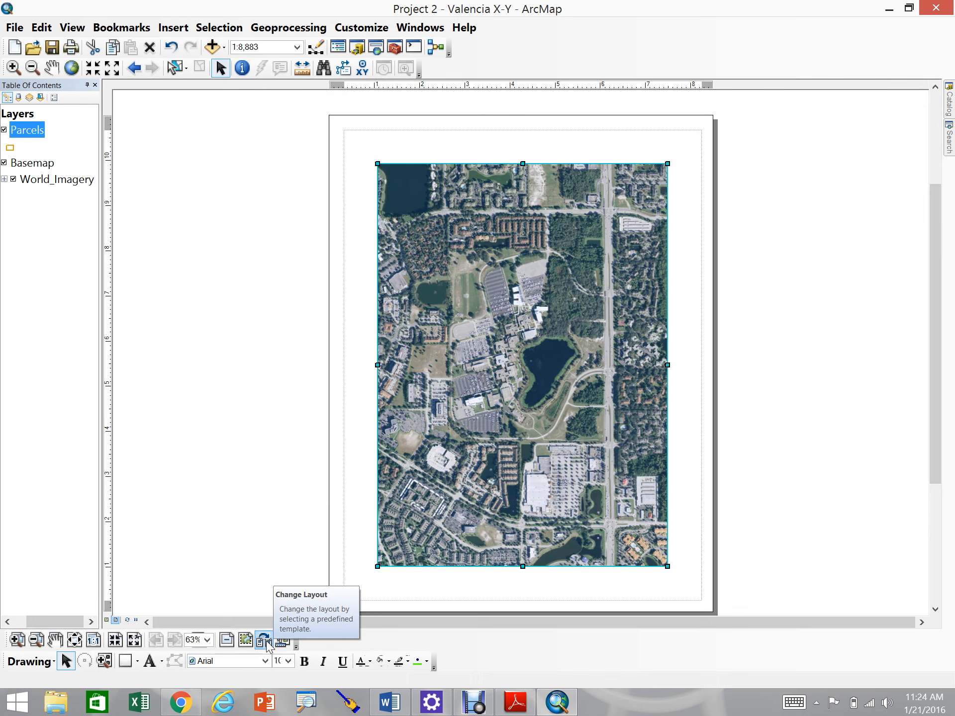
pyautogui.click(683, 525)
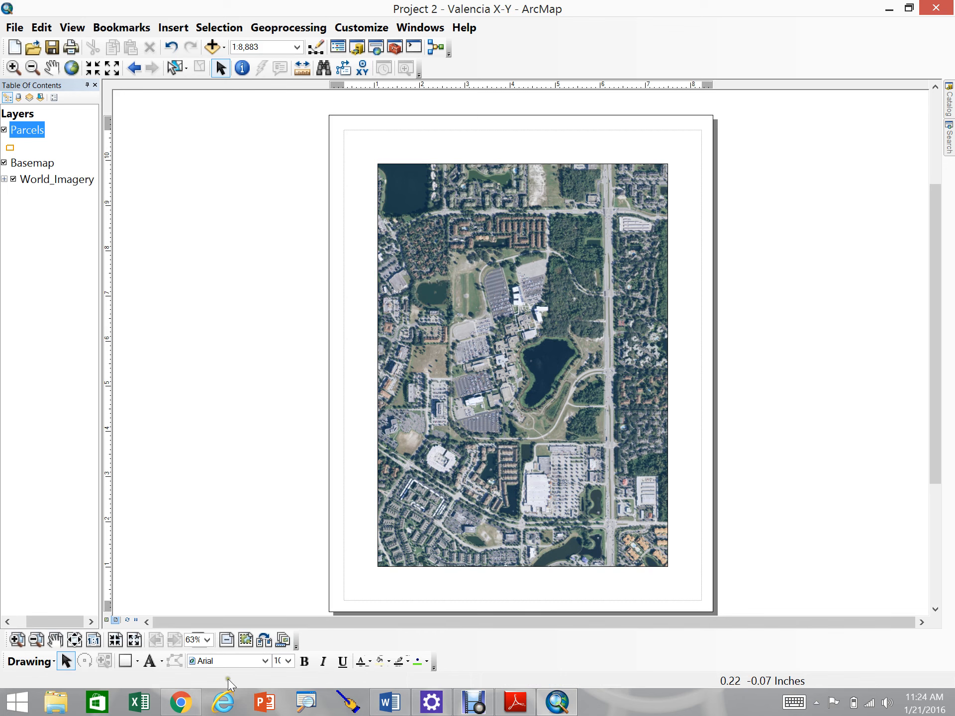
pyautogui.click(624, 549)
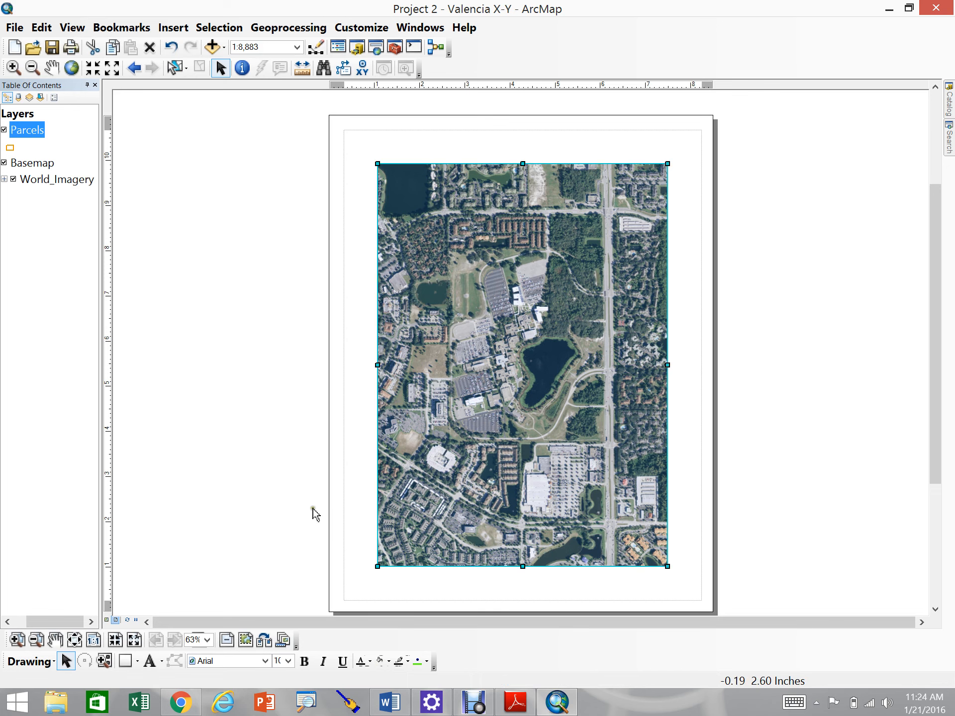
pyautogui.click(74, 640)
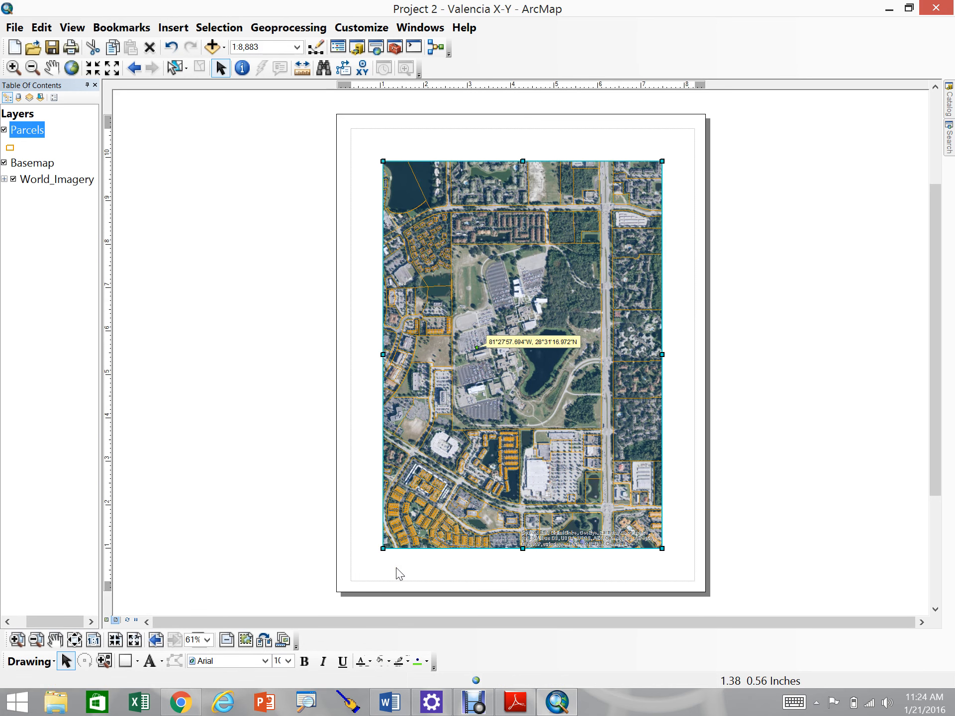
# Step: Try repositioning the map data frame on the page and beyond its edge, undoing the moves
pyautogui.click(563, 537)
pyautogui.moveTo(564, 537); pyautogui.dragTo(549, 506)
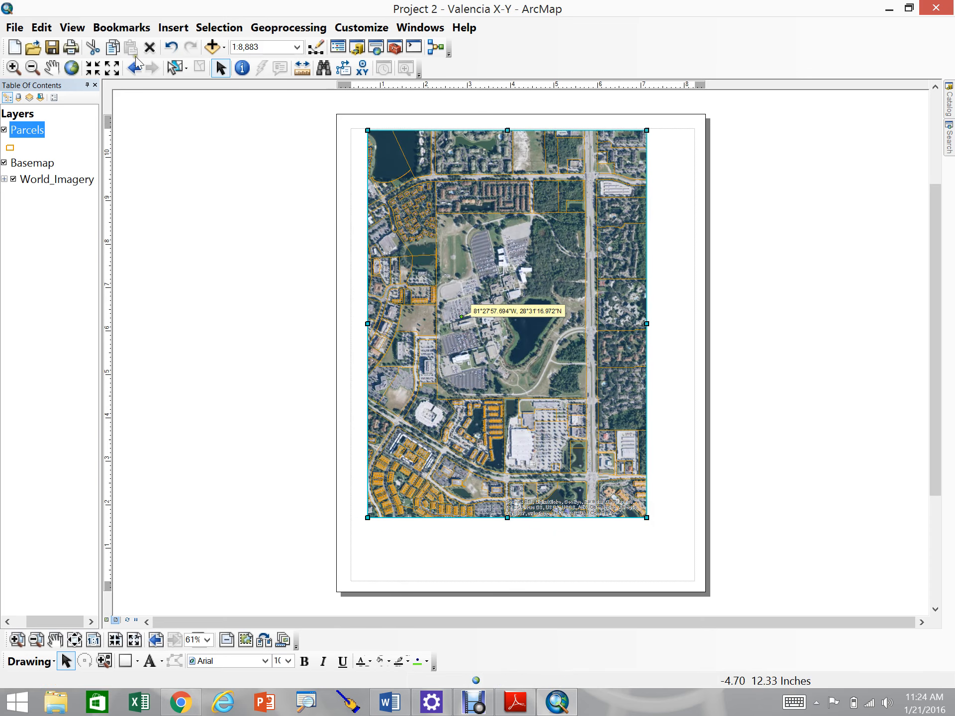
pyautogui.click(171, 47)
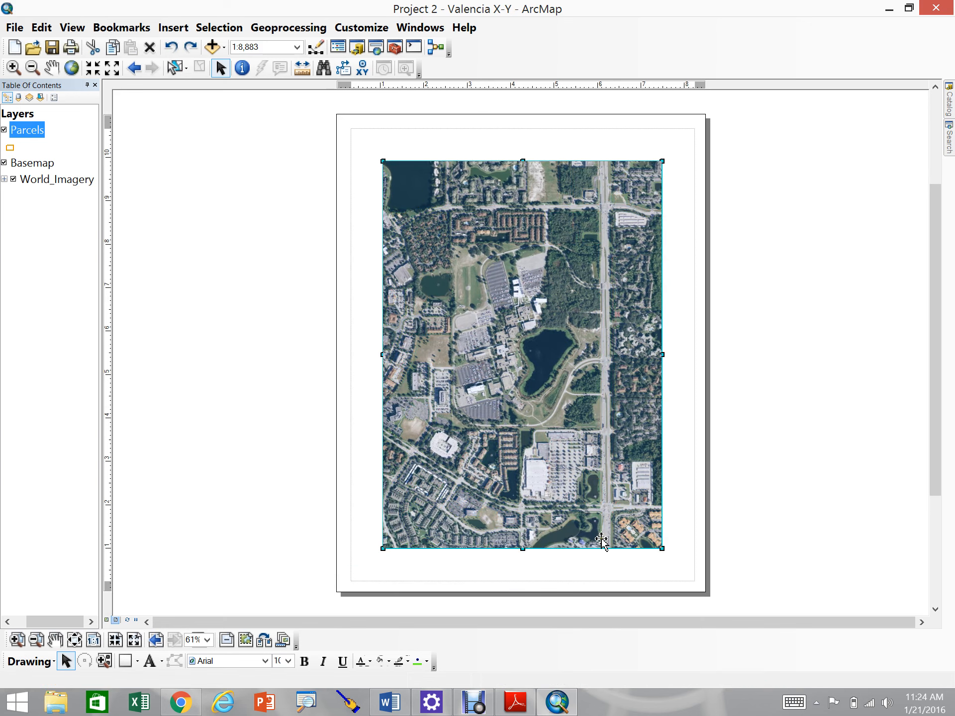
pyautogui.moveTo(495, 362); pyautogui.dragTo(834, 346)
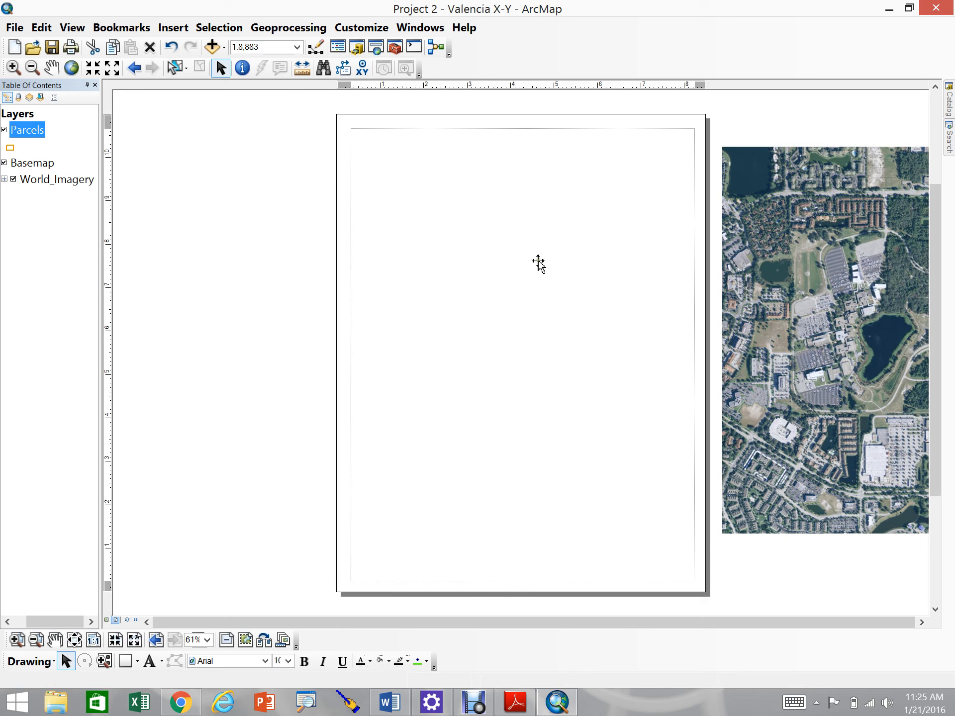
pyautogui.click(171, 48)
pyautogui.click(304, 334)
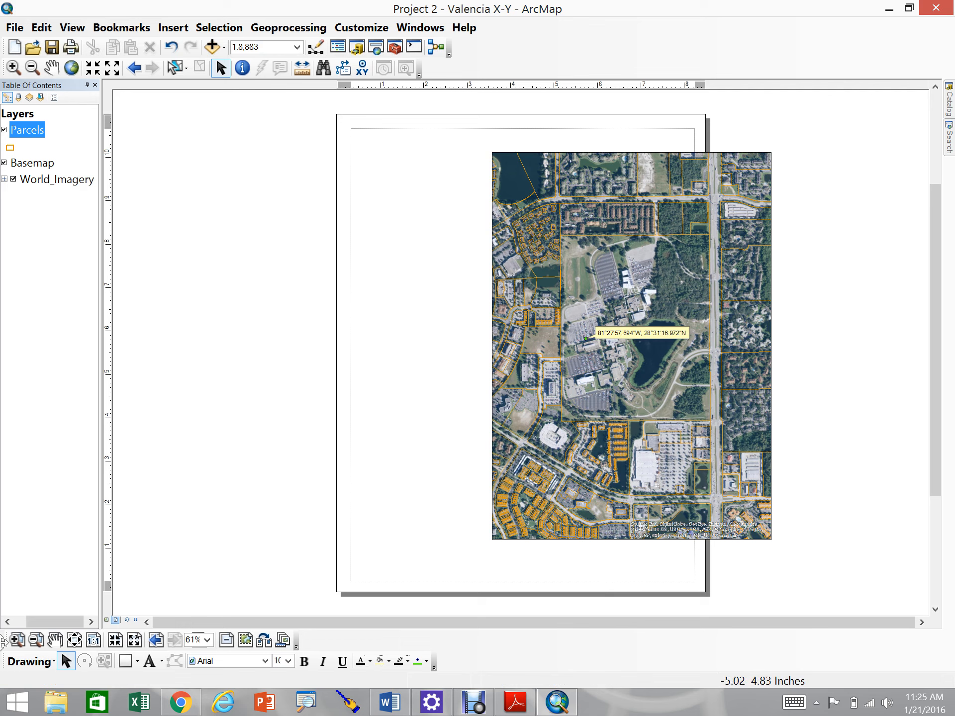
# Step: Examine the imagery source credit near the page's lower corner up close, and return to the whole page
pyautogui.click(18, 641)
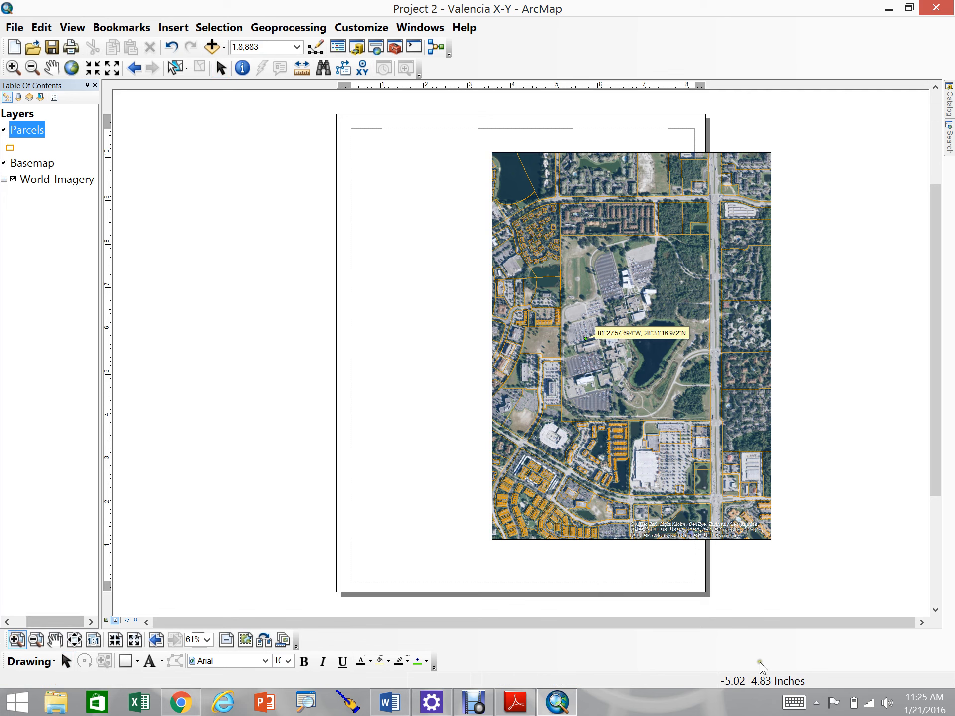
pyautogui.moveTo(576, 568); pyautogui.dragTo(796, 505)
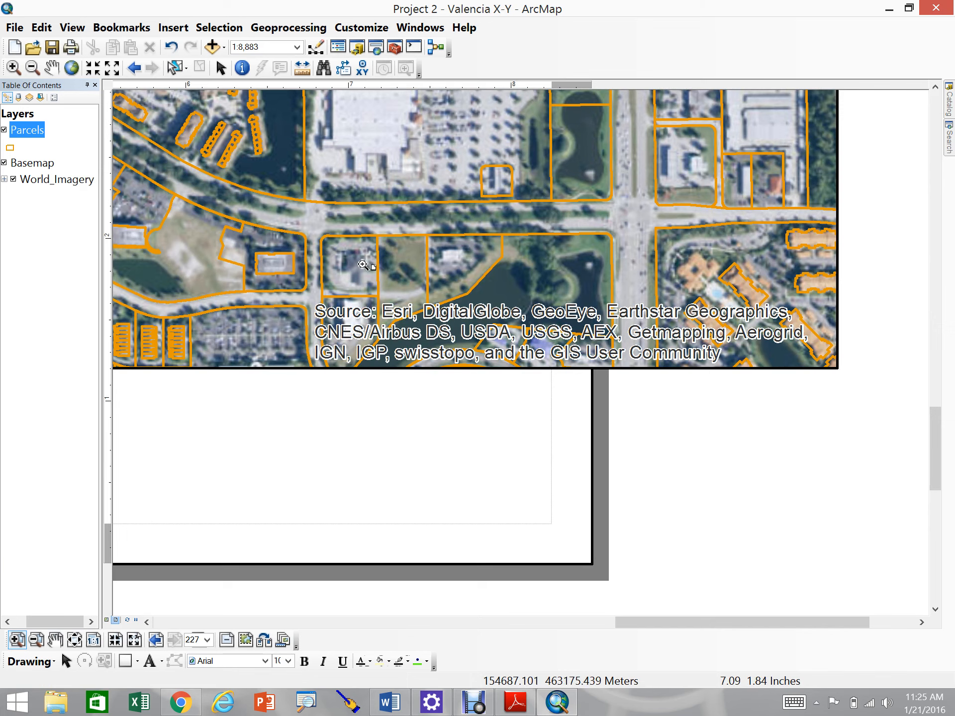
pyautogui.click(75, 641)
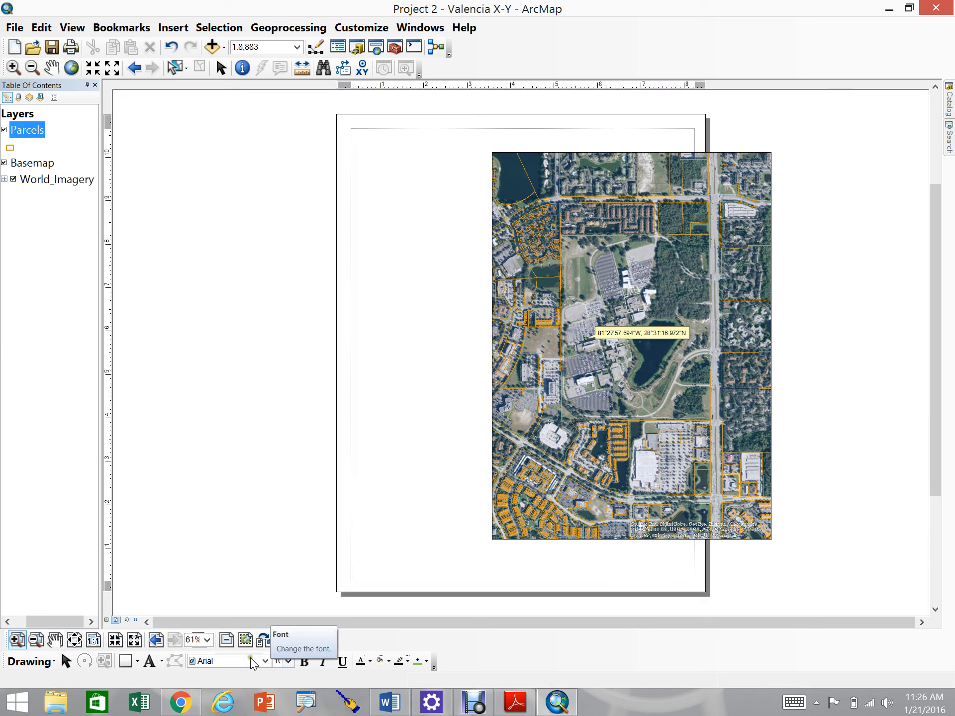
# Step: Change the layout to the Letter_Portrait_Template document from the Desktop, keeping Layers as data frame 1
pyautogui.click(271, 643)
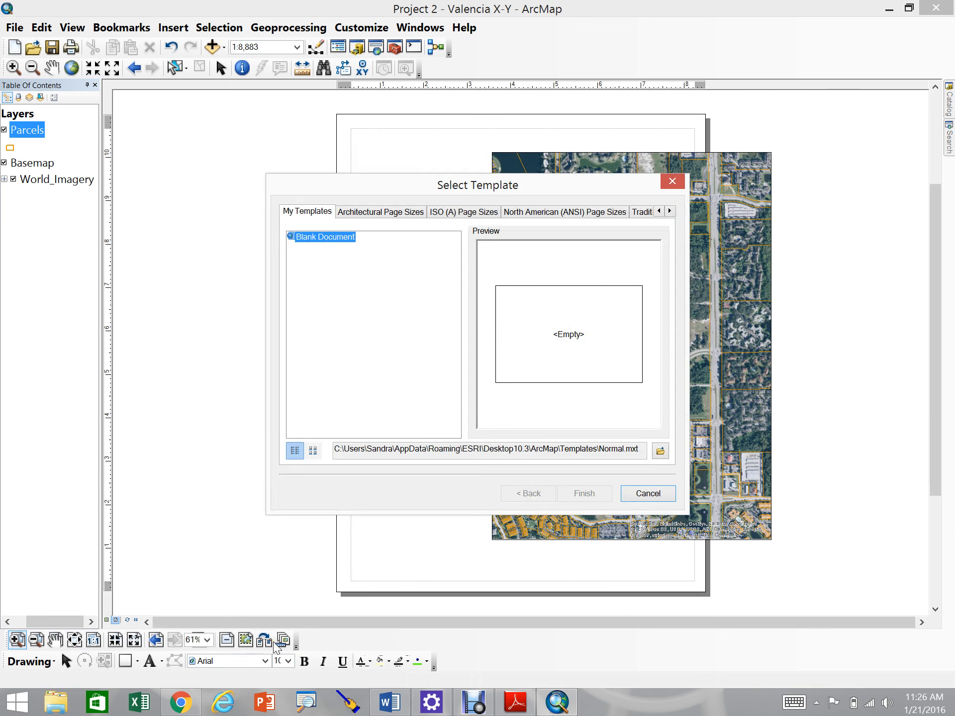
pyautogui.click(661, 454)
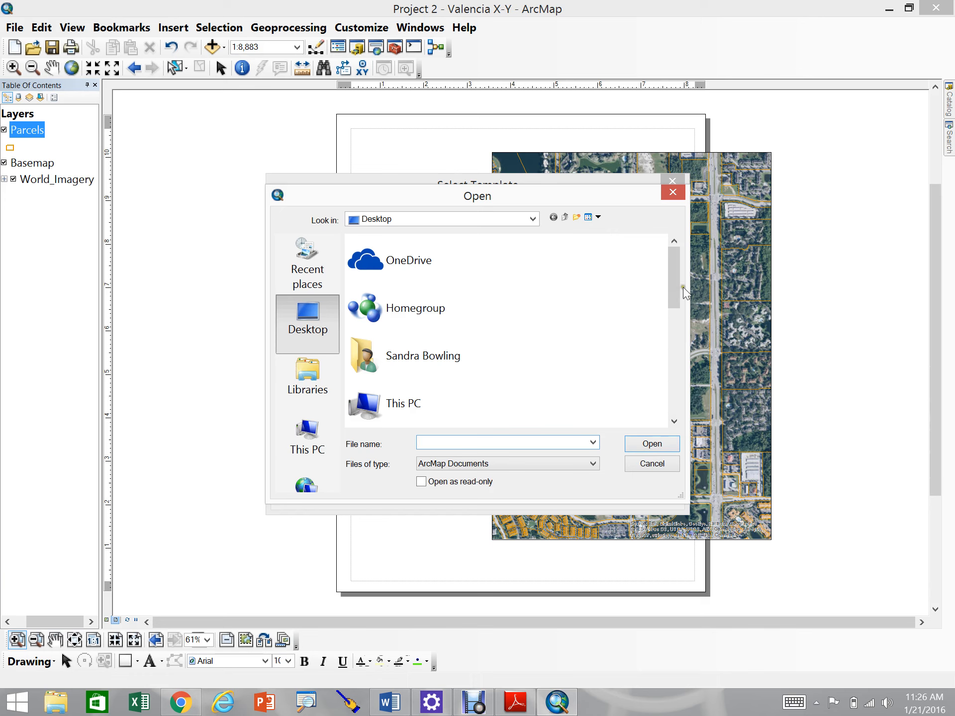
pyautogui.moveTo(683, 291); pyautogui.dragTo(683, 405)
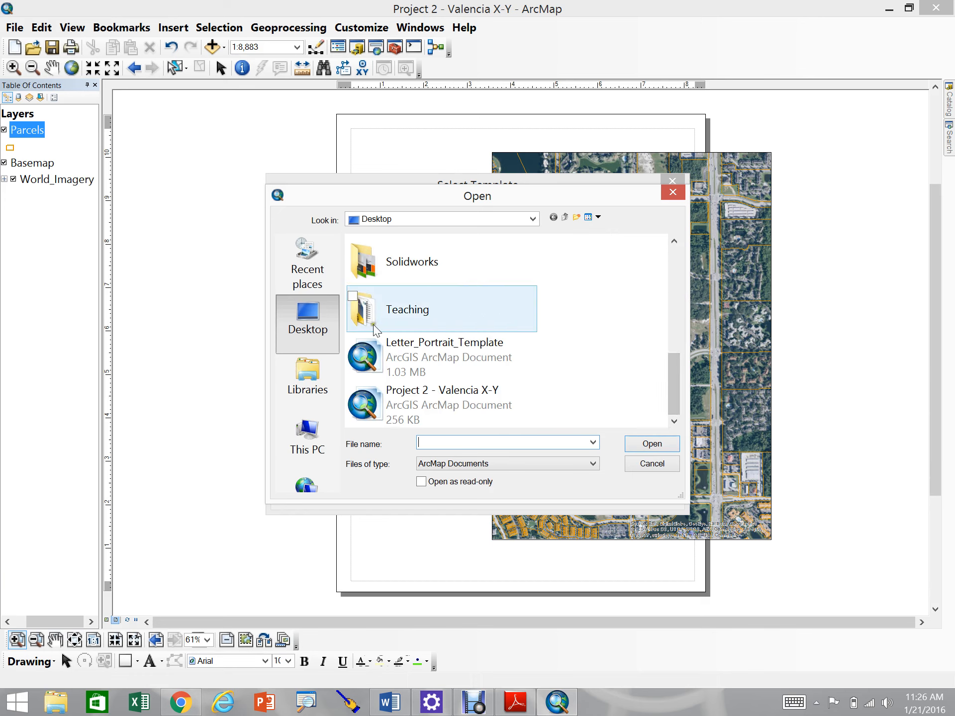
pyautogui.click(449, 361)
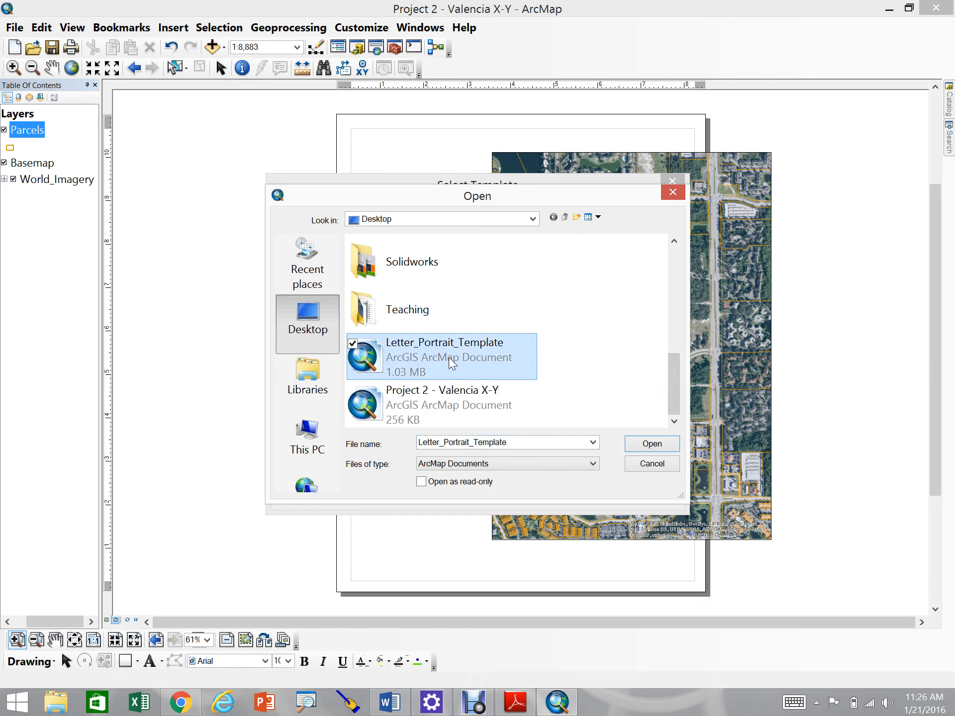
pyautogui.click(647, 444)
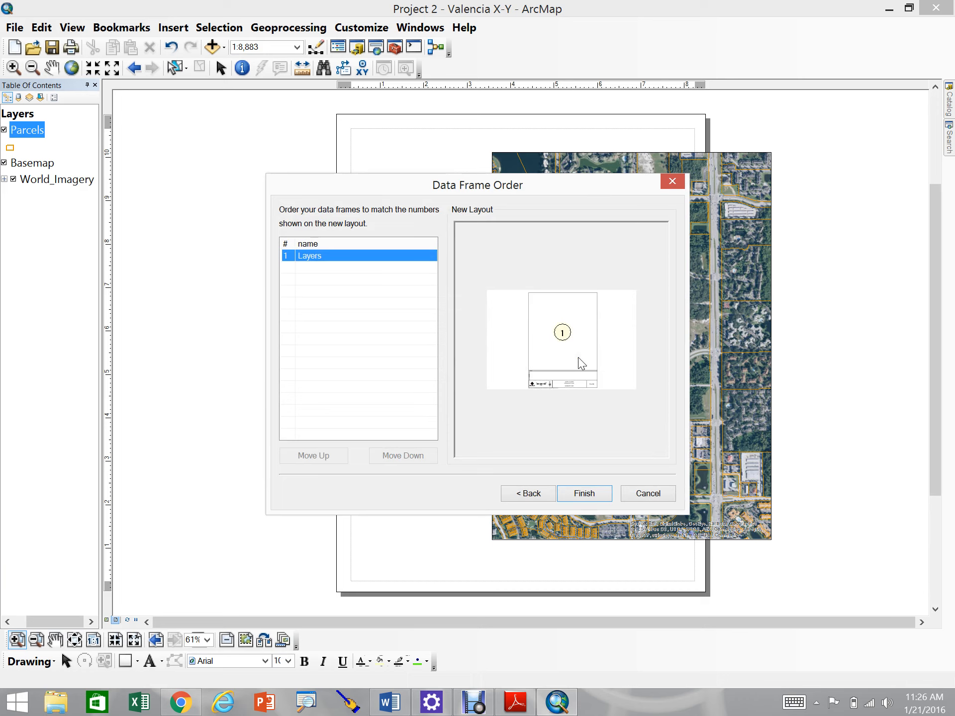
pyautogui.click(577, 495)
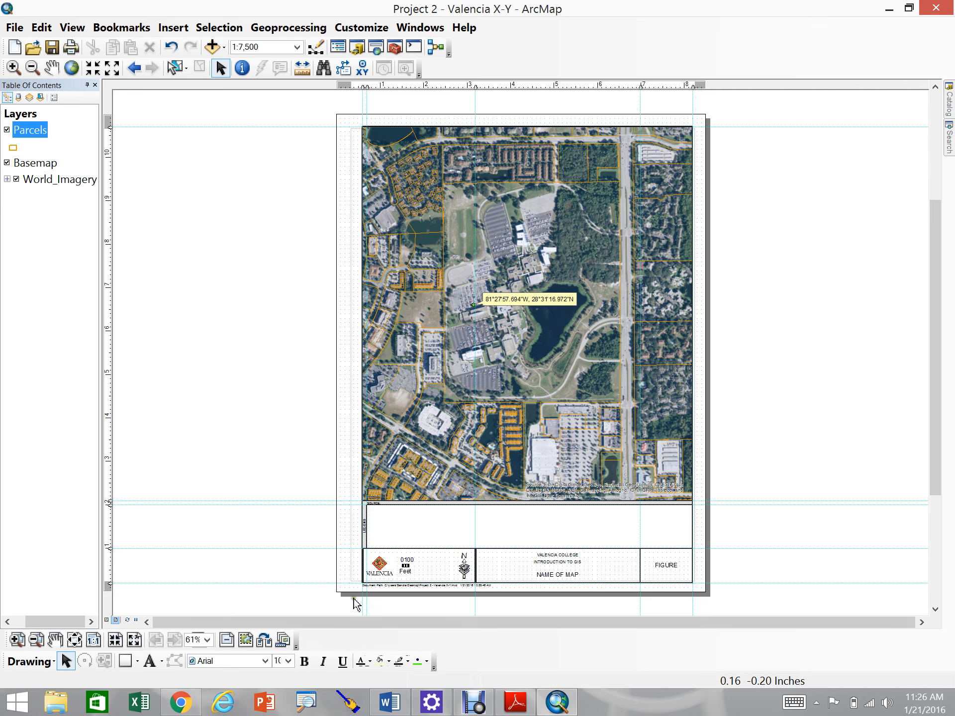
# Step: Set the map scale to 1:1,200 in data view and check the result in layout view
pyautogui.click(107, 620)
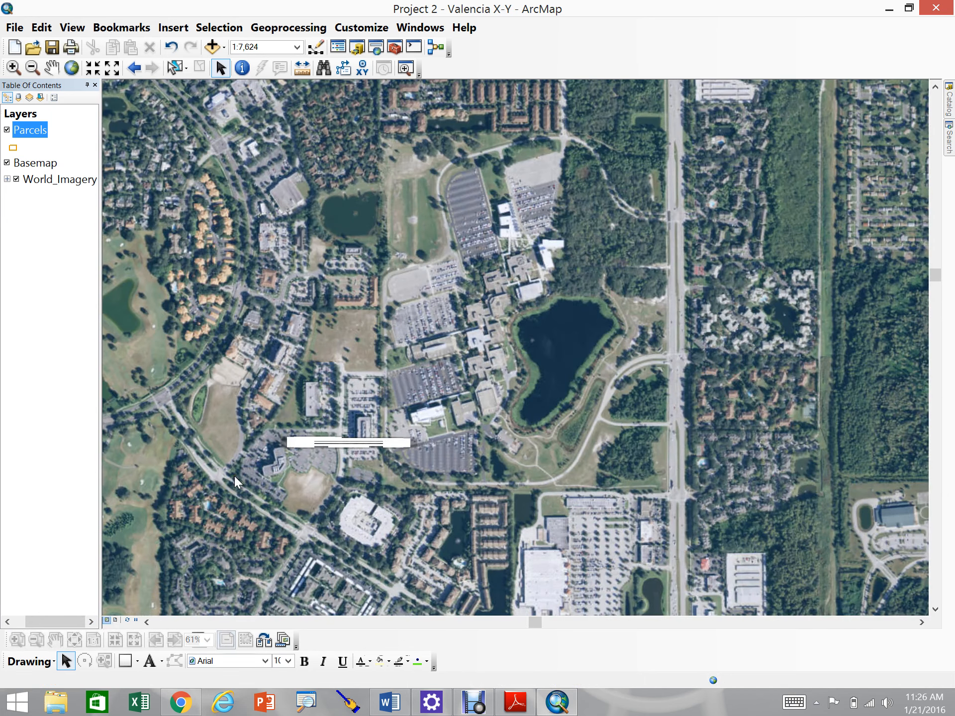
pyautogui.click(266, 48)
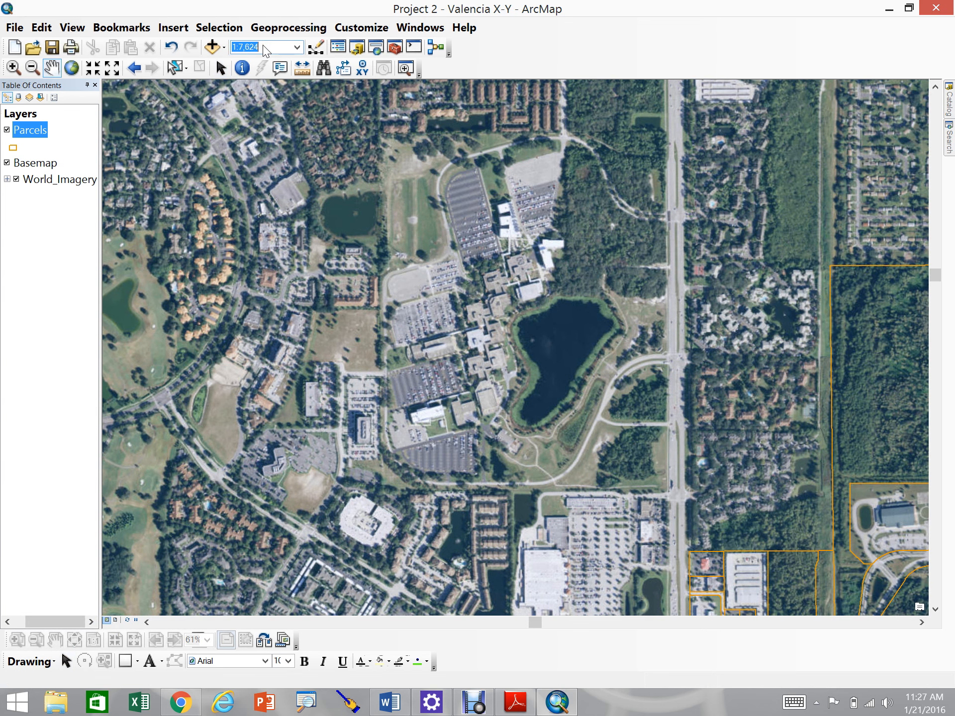
pyautogui.write('1200')
pyautogui.press('Return')
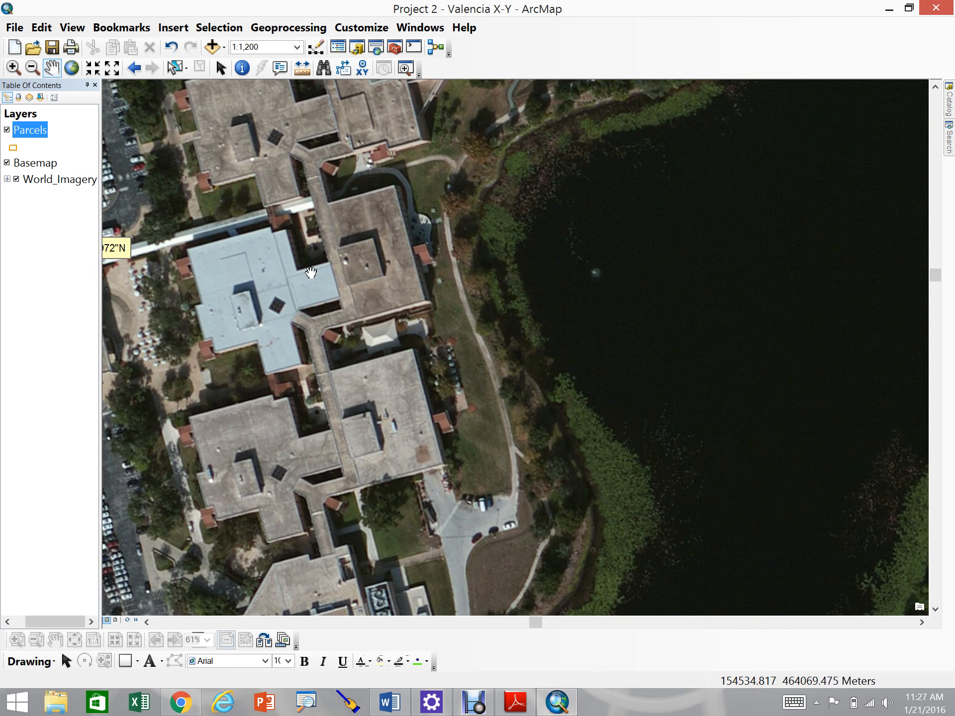
pyautogui.click(115, 621)
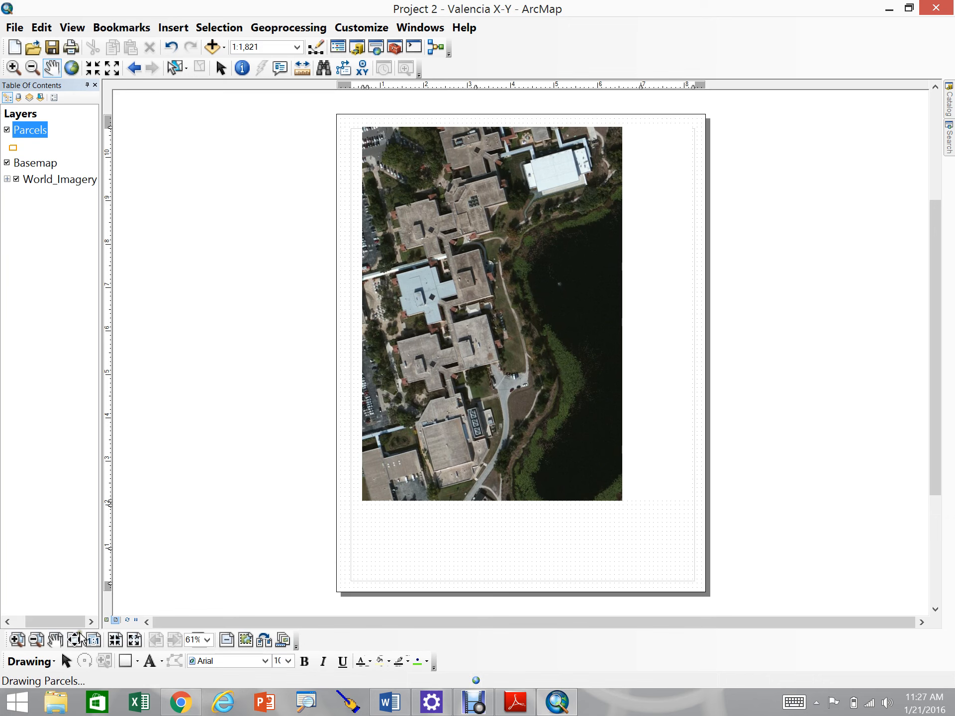
# Step: Return to data view, set the map scale to 1:12,000, and switch back to layout view
pyautogui.click(107, 620)
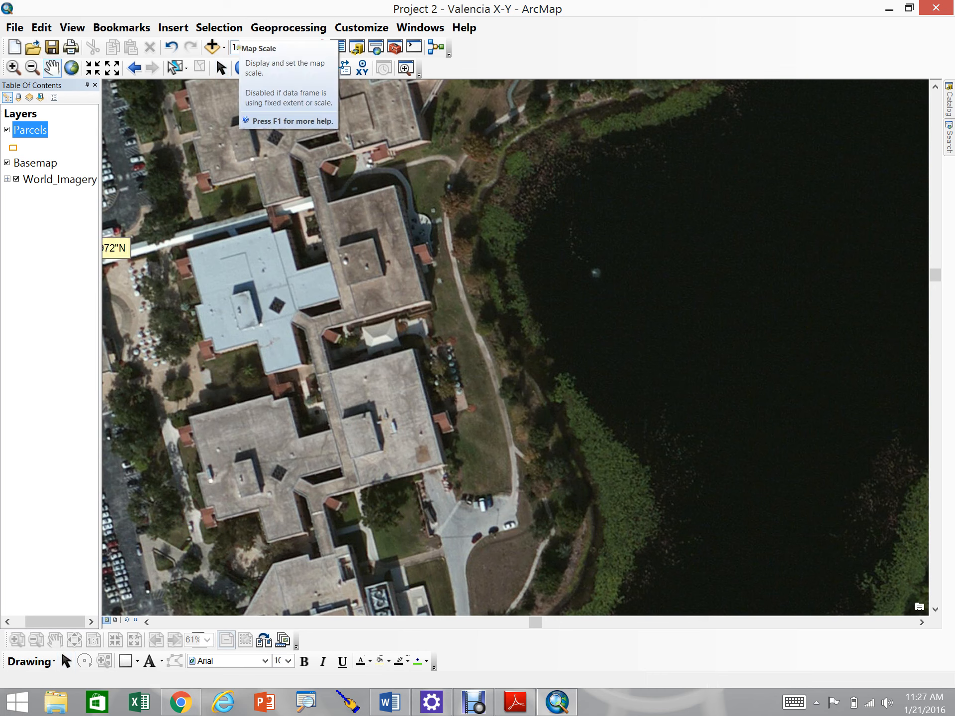
pyautogui.click(277, 48)
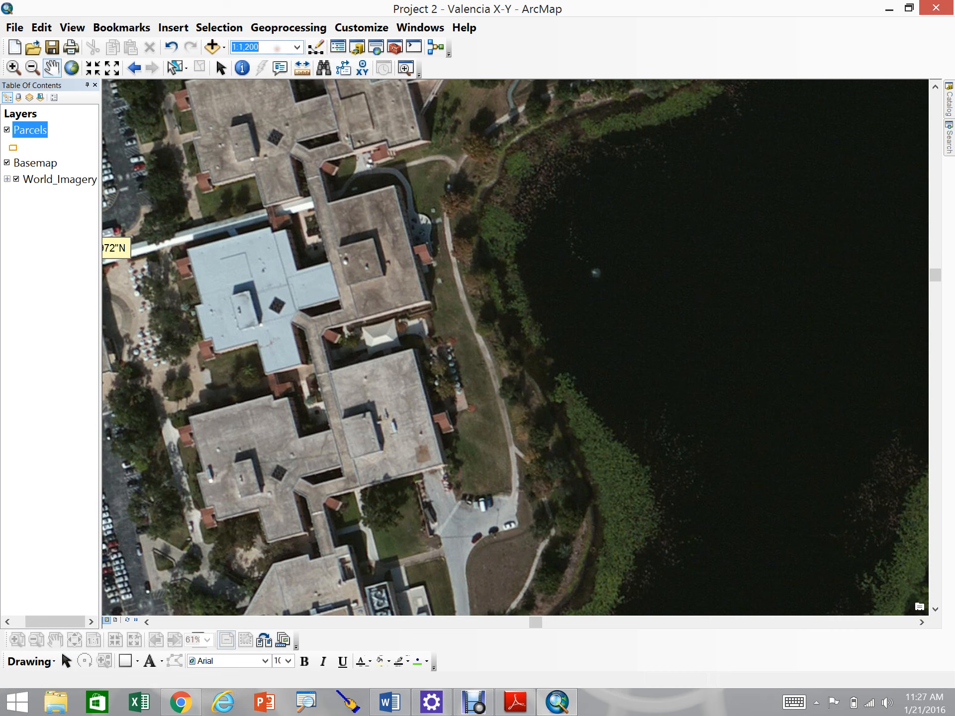
pyautogui.write('12000')
pyautogui.press('Return')
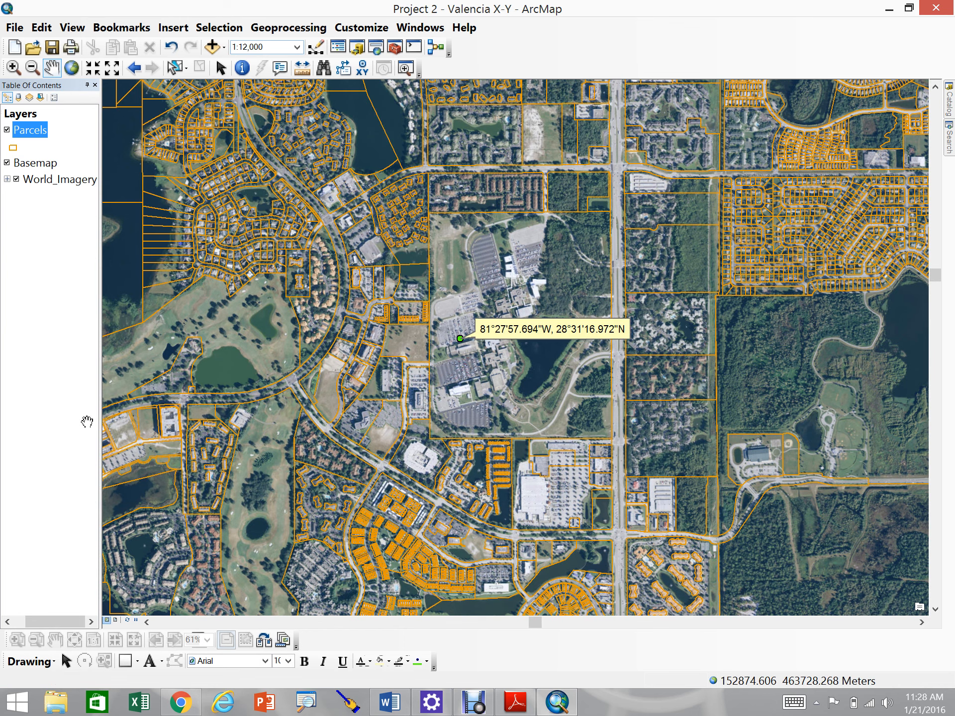
pyautogui.click(115, 620)
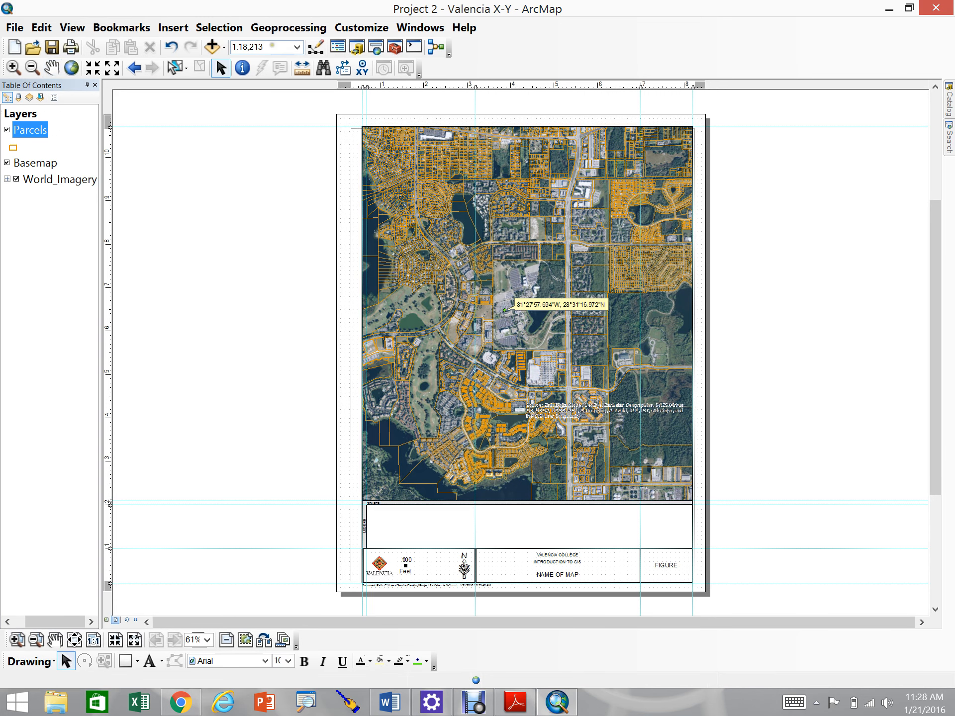
# Step: Set the map scale to 1:1,200 directly in layout view
pyautogui.click(272, 46)
pyautogui.write('1200')
pyautogui.press('Return')
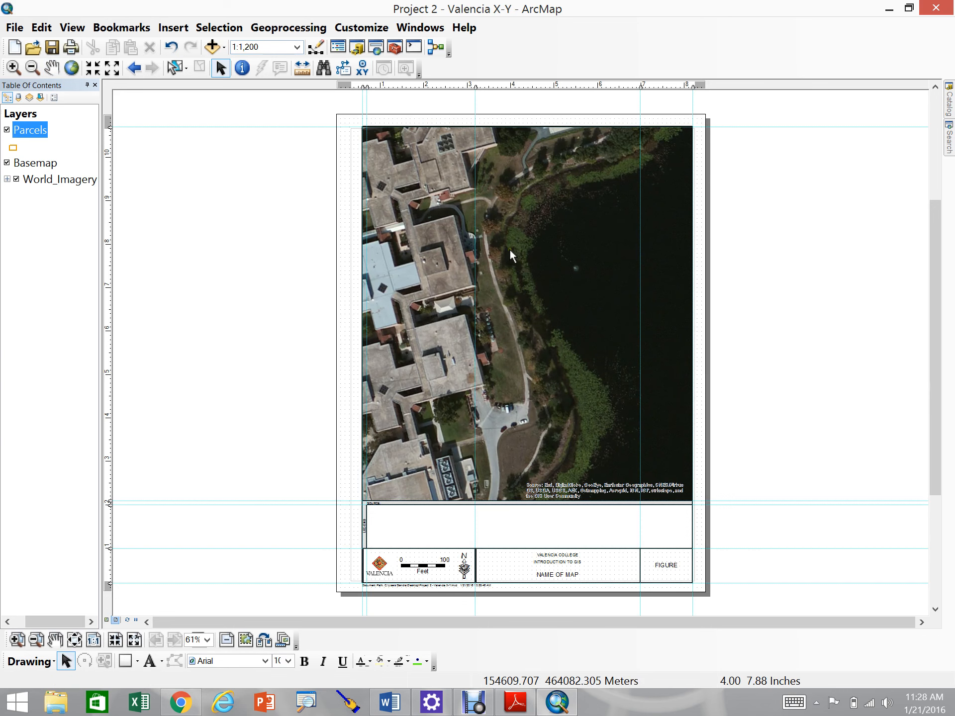
# Step: Set the layout's map scale to 1:12,000
pyautogui.click(263, 46)
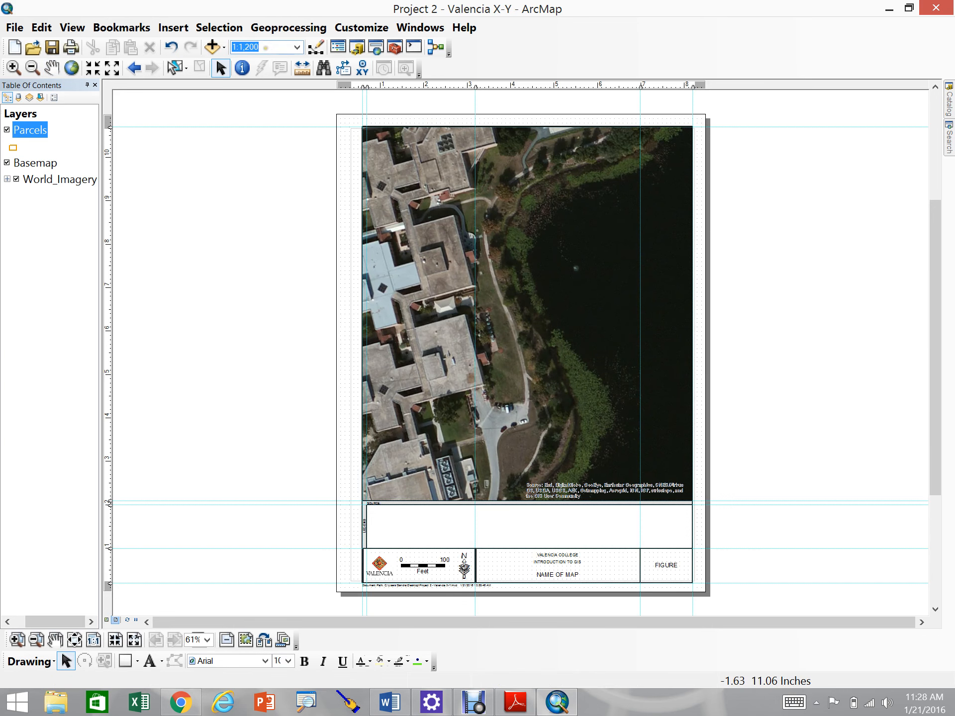
pyautogui.write('12000')
pyautogui.press('Return')
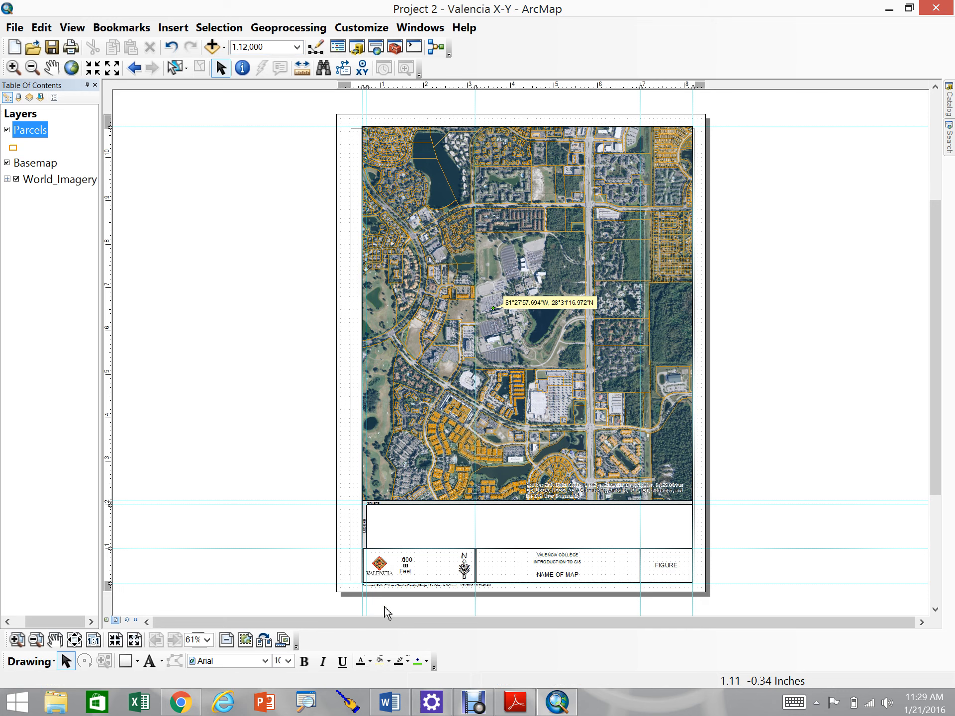
# Step: Change the scale bar's division value to 1000 ft
pyautogui.doubleClick(406, 567)
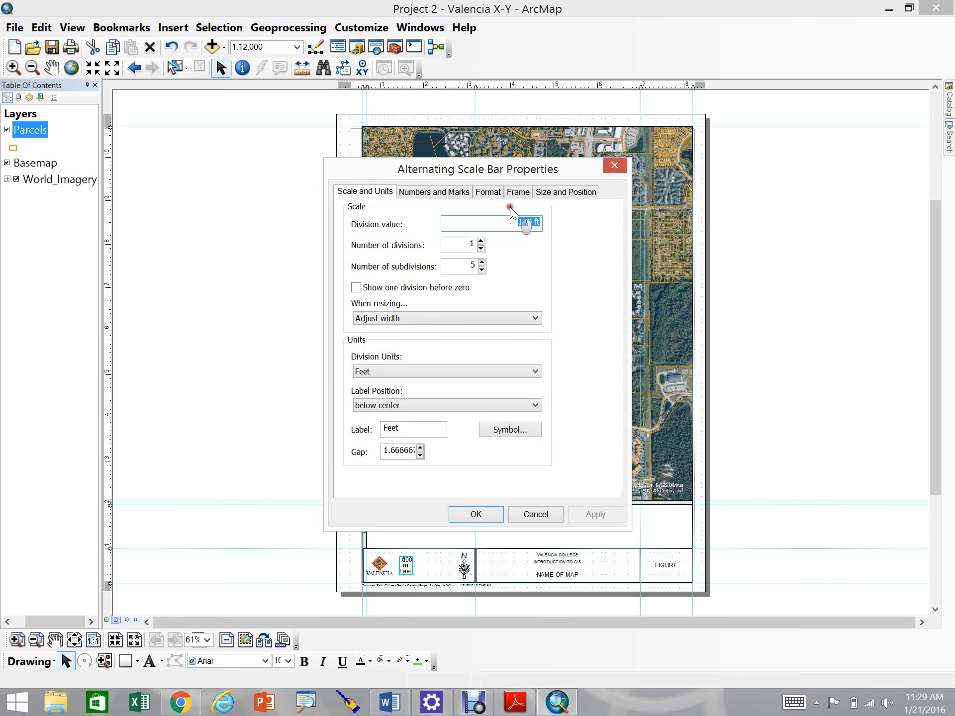
pyautogui.write('1000')
pyautogui.click(480, 515)
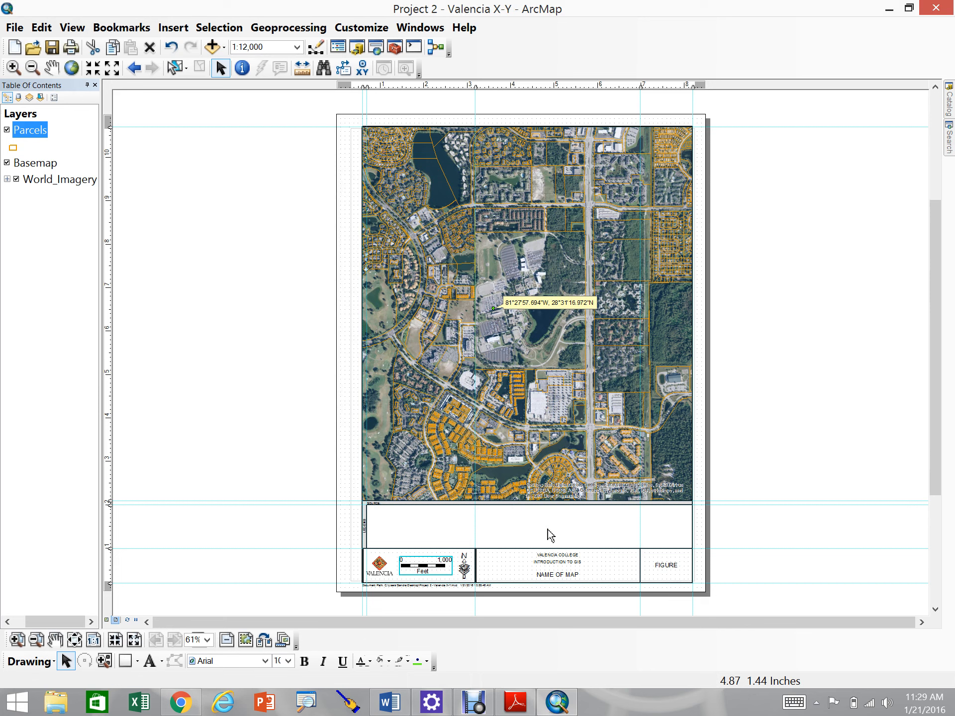
# Step: Start inserting a legend into the layout and select World Imagery among its legend items
pyautogui.click(15, 641)
pyautogui.moveTo(292, 470); pyautogui.dragTo(745, 597)
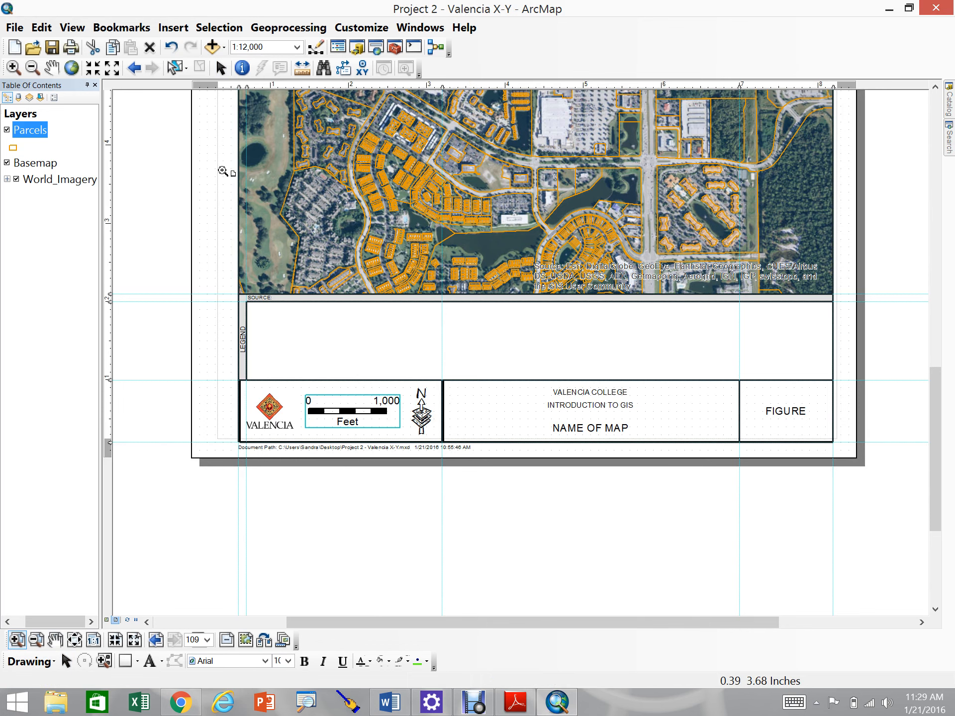
pyautogui.click(173, 28)
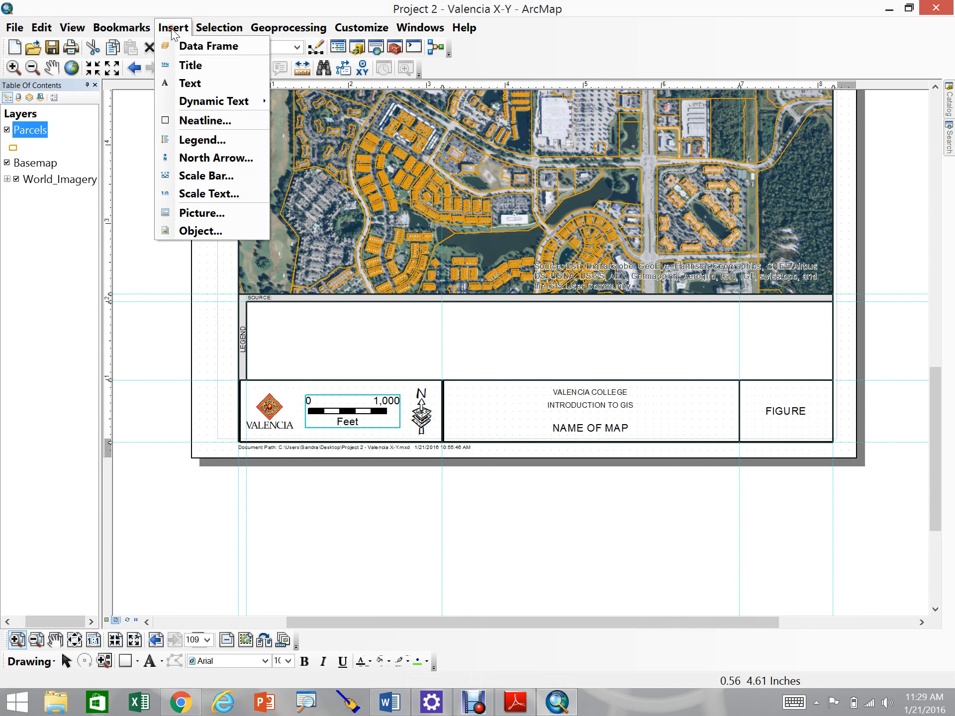
pyautogui.click(182, 141)
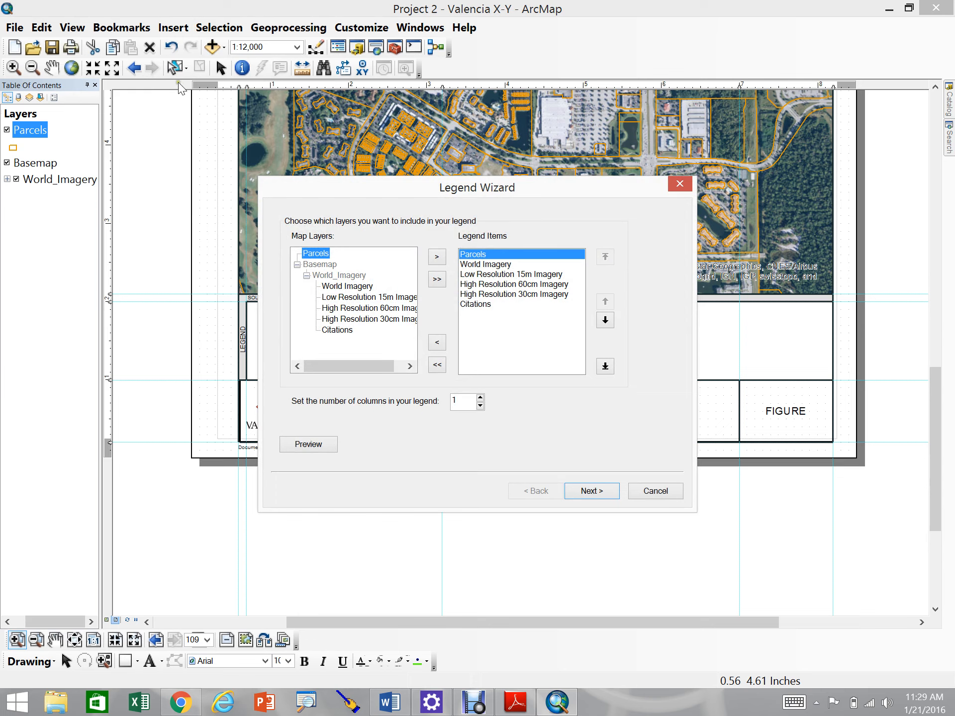
pyautogui.click(498, 264)
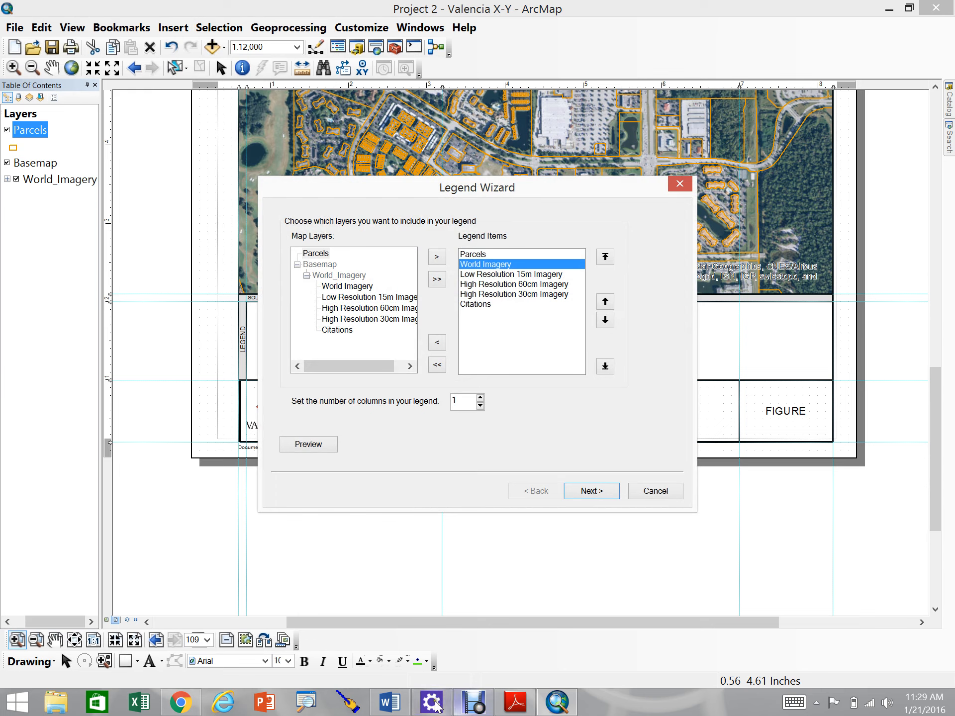
# Step: Switch to the Project 2 instructions in Word and find the Insert a Legend section
pyautogui.click(396, 707)
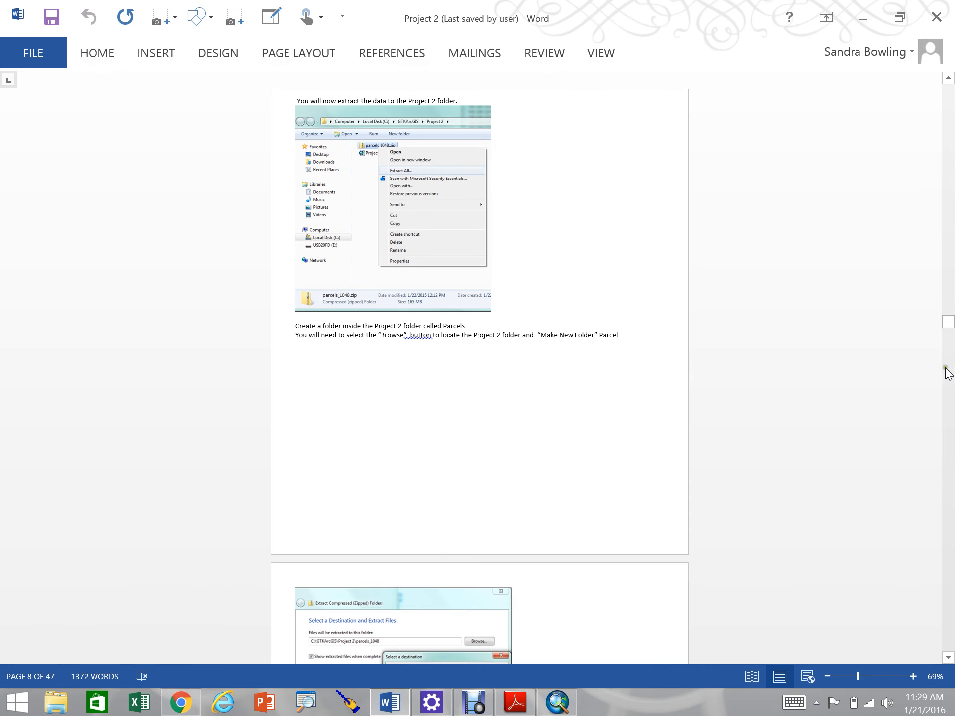
pyautogui.scroll(-20, 950, 482)
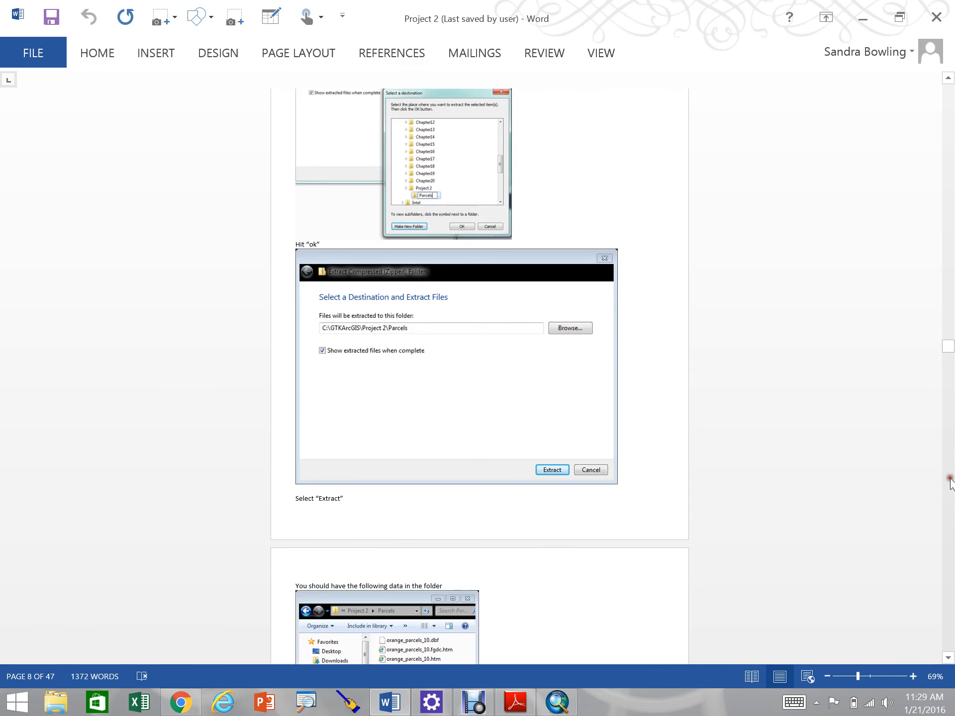
pyautogui.scroll(-15, 950, 481)
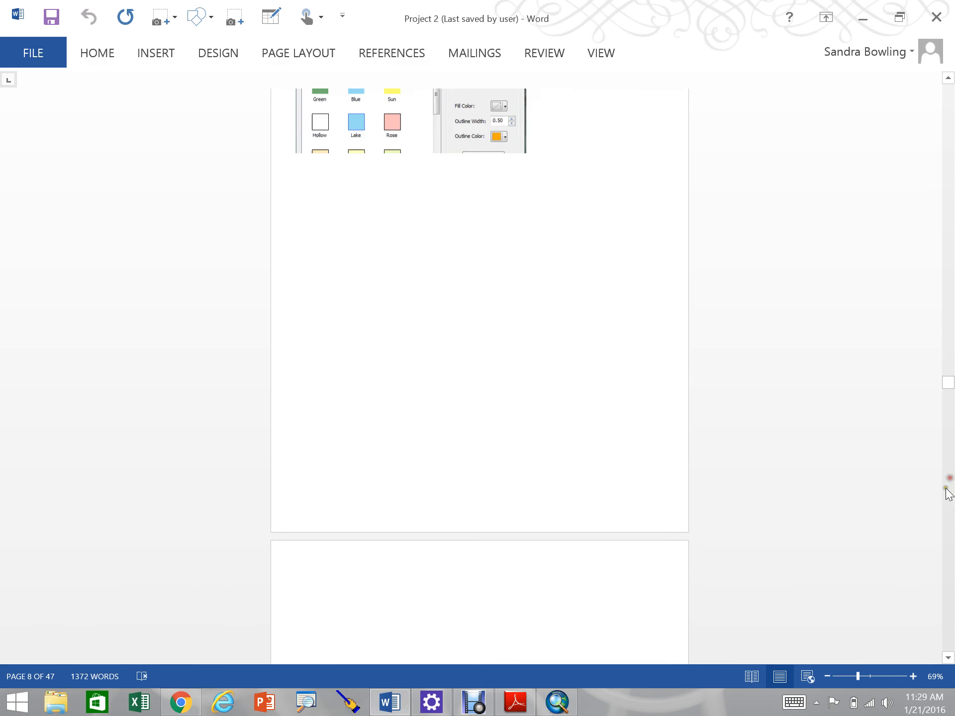
pyautogui.scroll(-6, 949, 535)
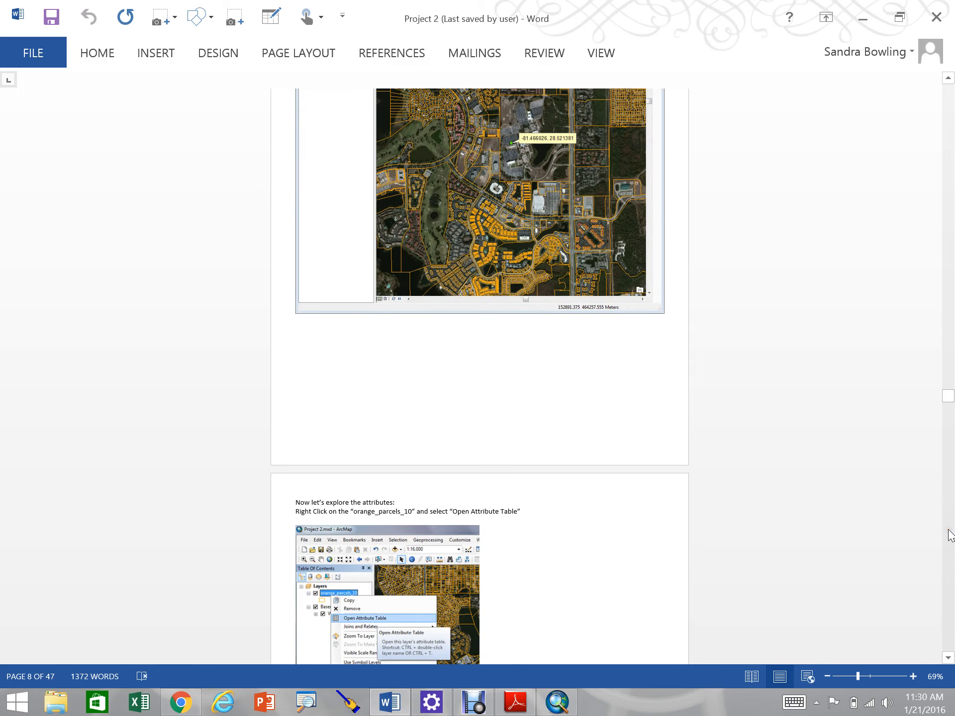
pyautogui.scroll(-10, 948, 534)
pyautogui.scroll(-10, 948, 534)
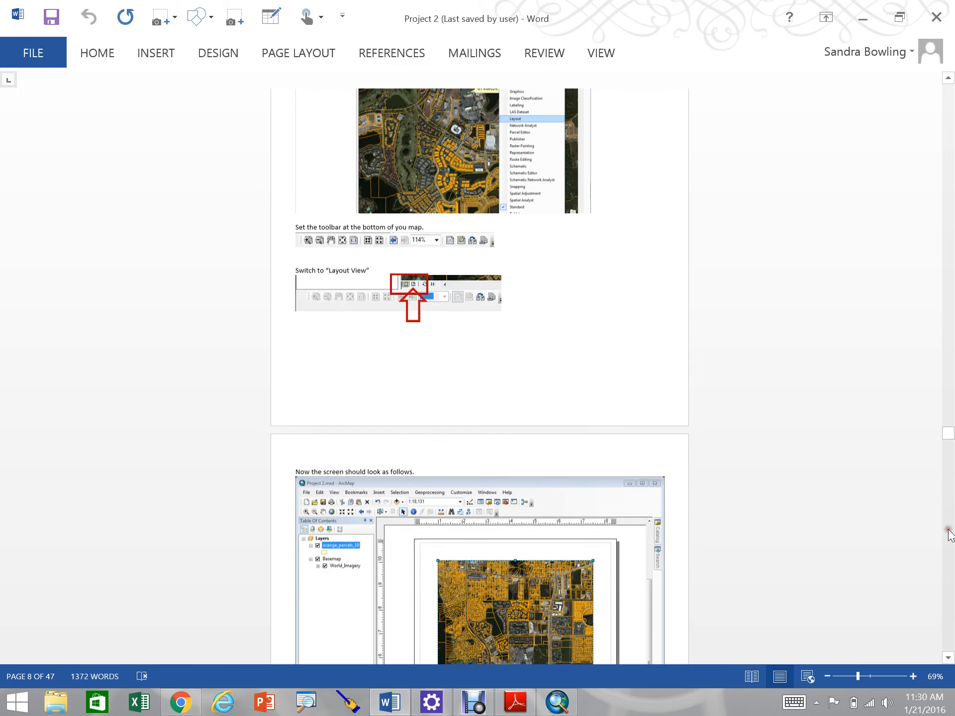
pyautogui.scroll(-12, 950, 534)
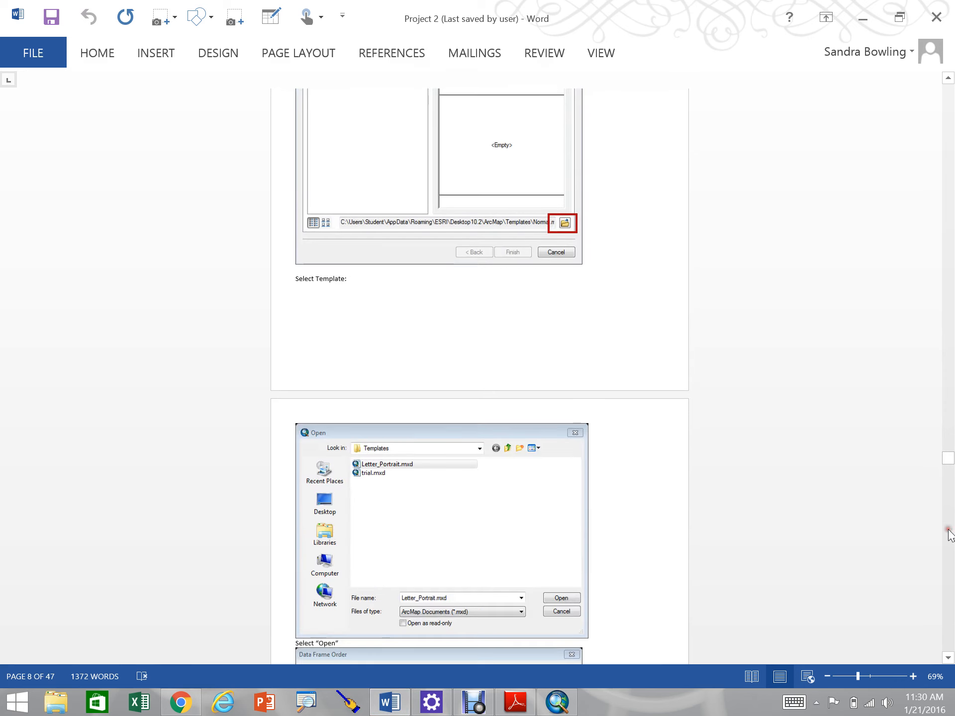
pyautogui.scroll(-5, 948, 535)
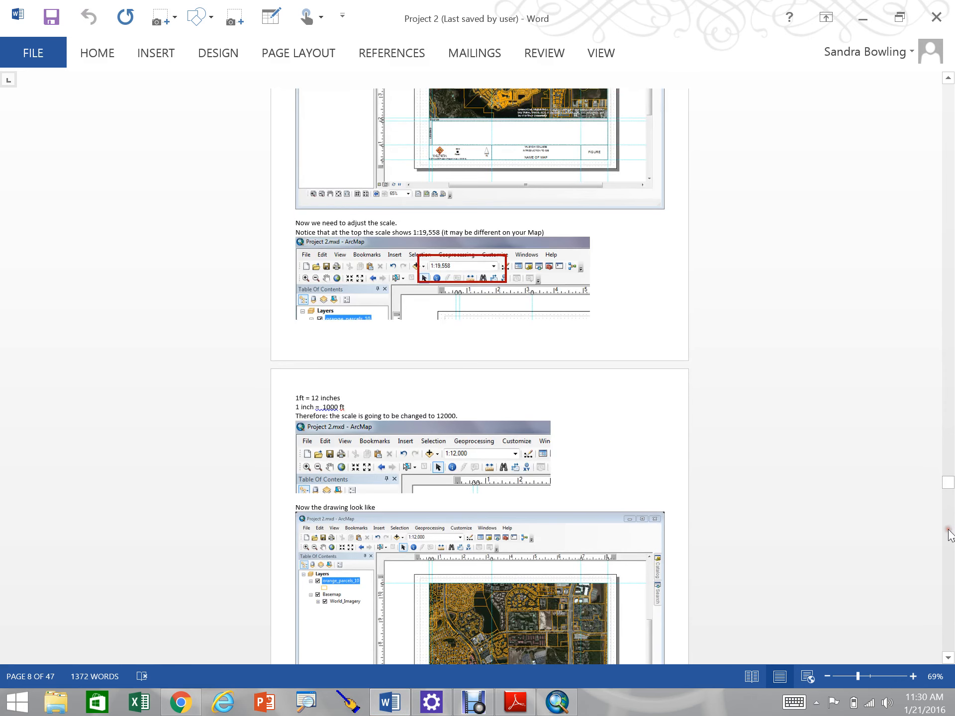
pyautogui.scroll(-10, 948, 535)
pyautogui.scroll(-10, 949, 552)
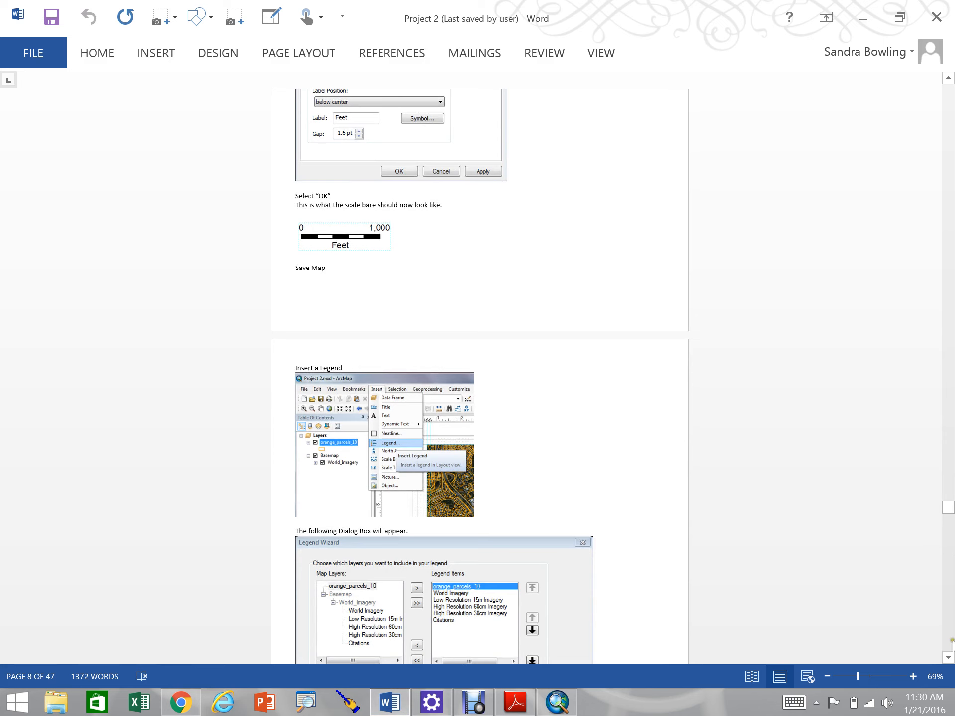
pyautogui.scroll(-1, 551, 578)
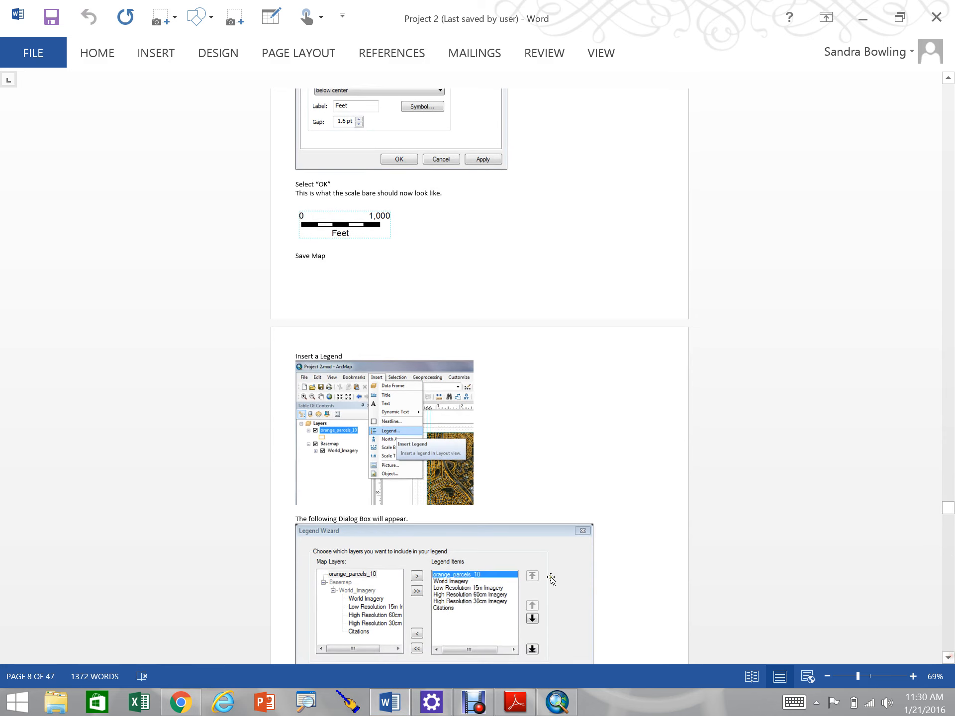
# Step: Enlarge the instructions to page width, read the Legend Wizard section, and return to ArcMap
pyautogui.click(580, 56)
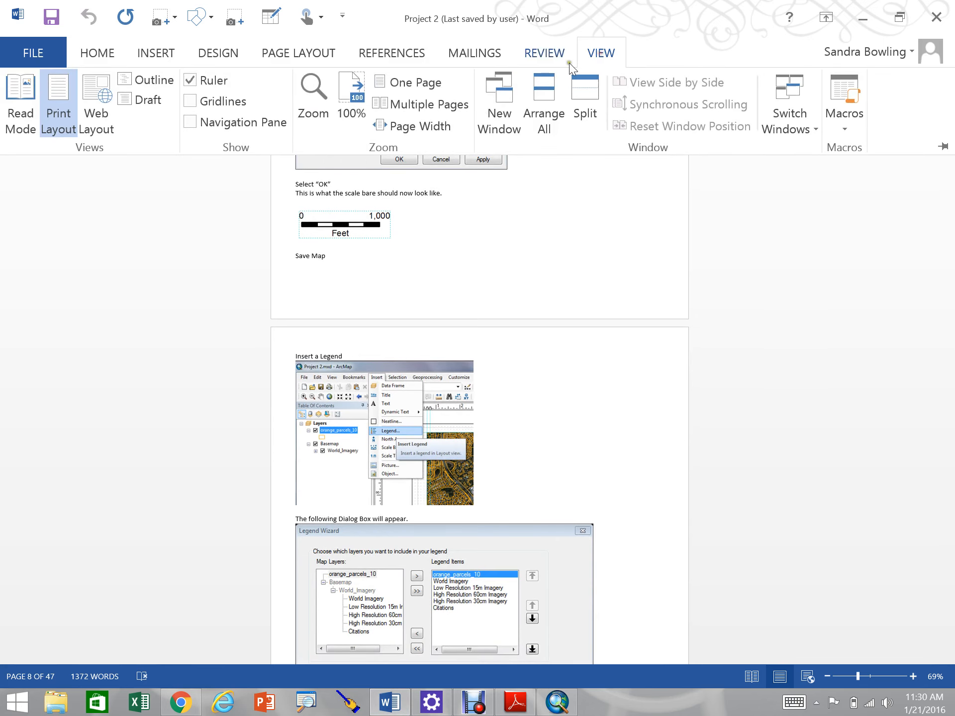
pyautogui.click(393, 125)
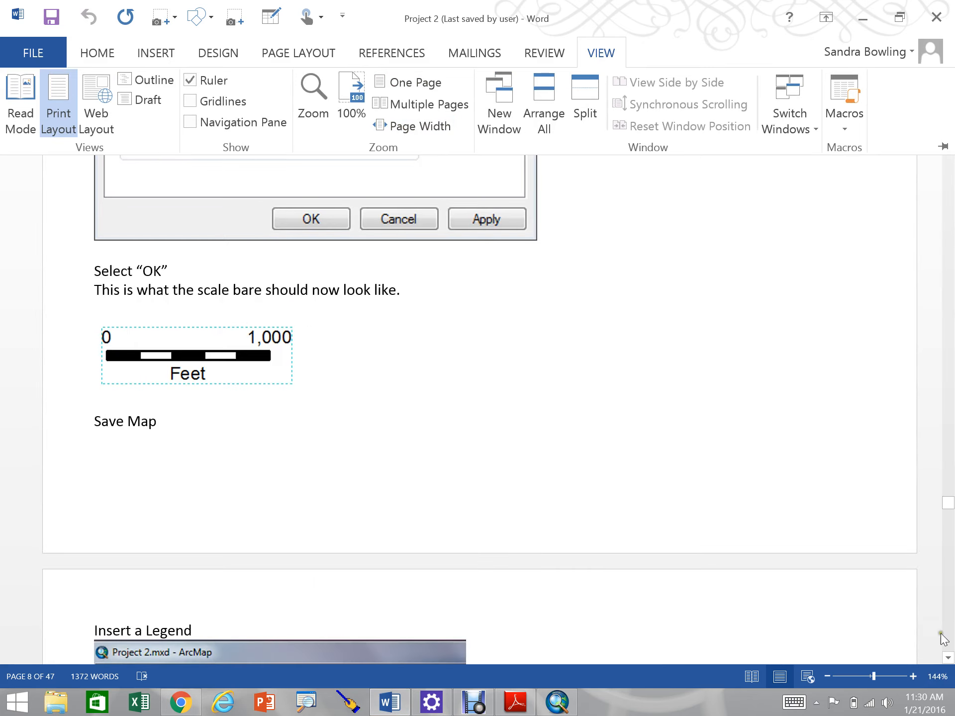
pyautogui.click(948, 658)
pyautogui.click(948, 658)
pyautogui.click(948, 658)
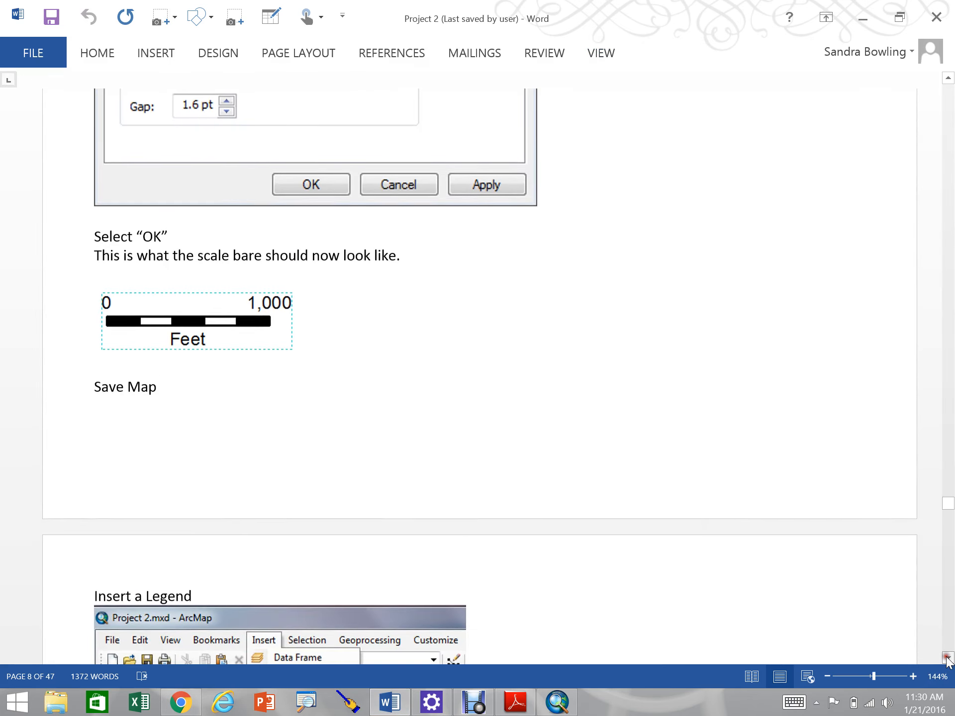
pyautogui.click(948, 657)
pyautogui.click(948, 658)
pyautogui.scroll(-8, 947, 660)
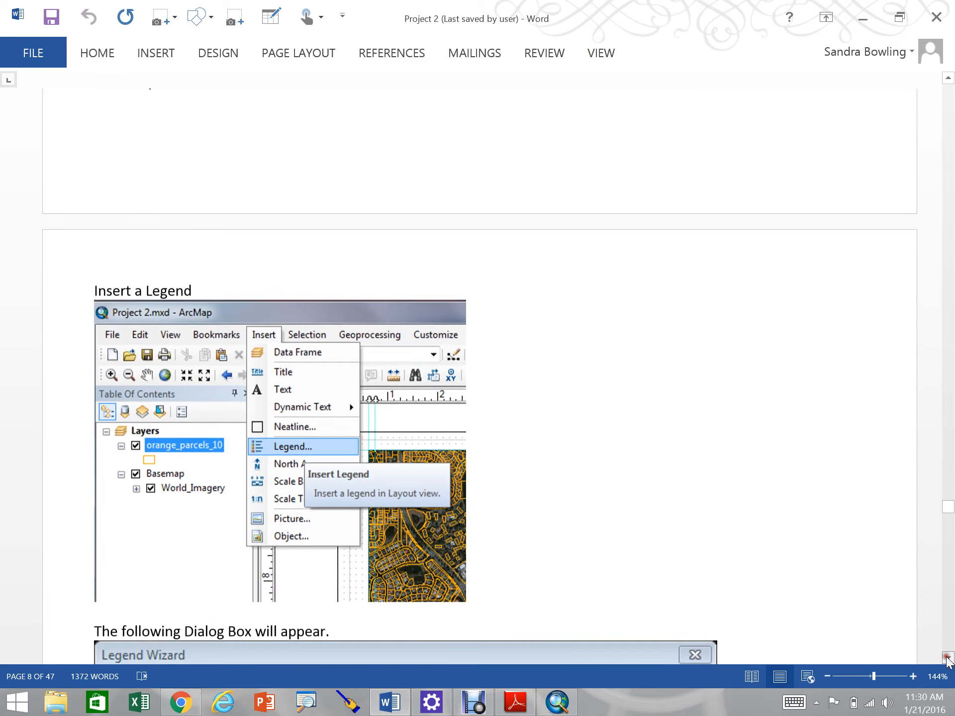
pyautogui.scroll(-3, 947, 660)
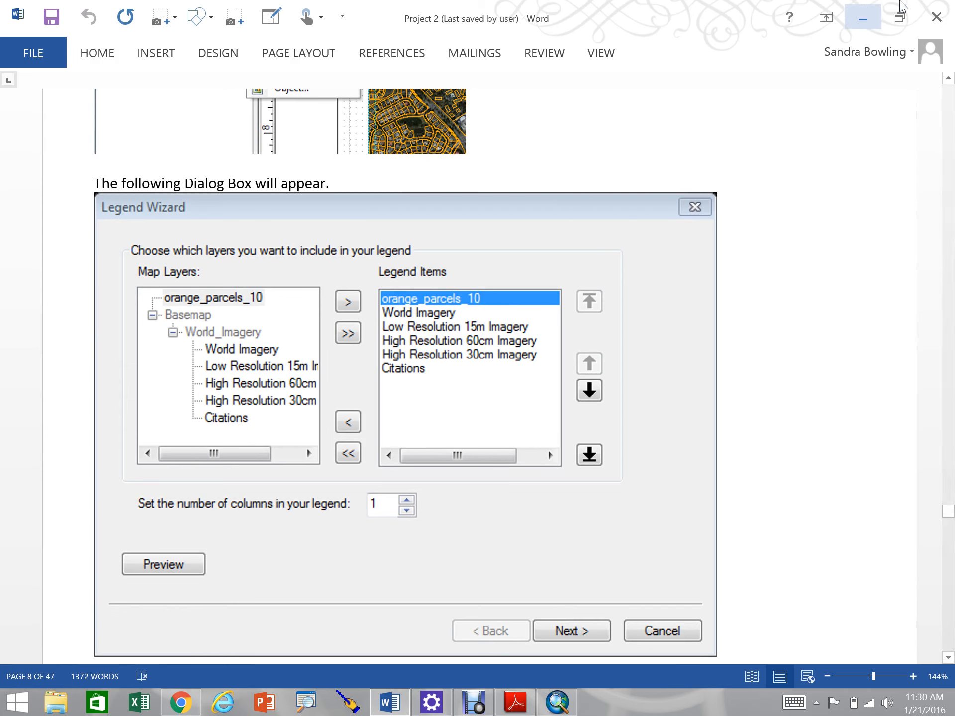
pyautogui.click(864, 18)
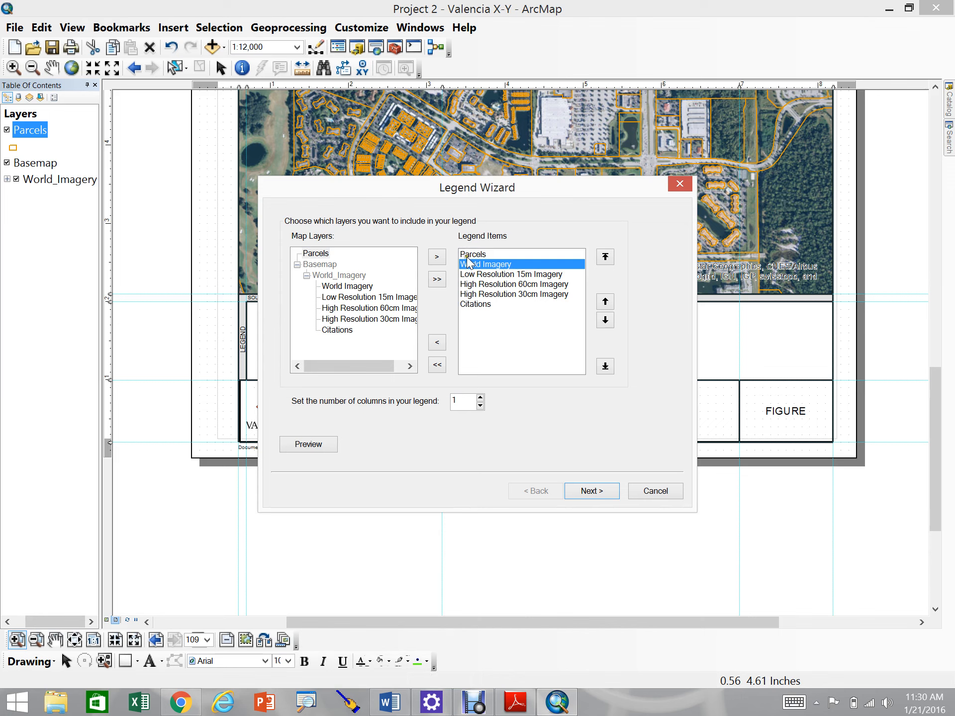
# Step: Remove World Imagery, the three resolution imagery layers and Citations from the legend items, keeping only Parcels
pyautogui.click(481, 275)
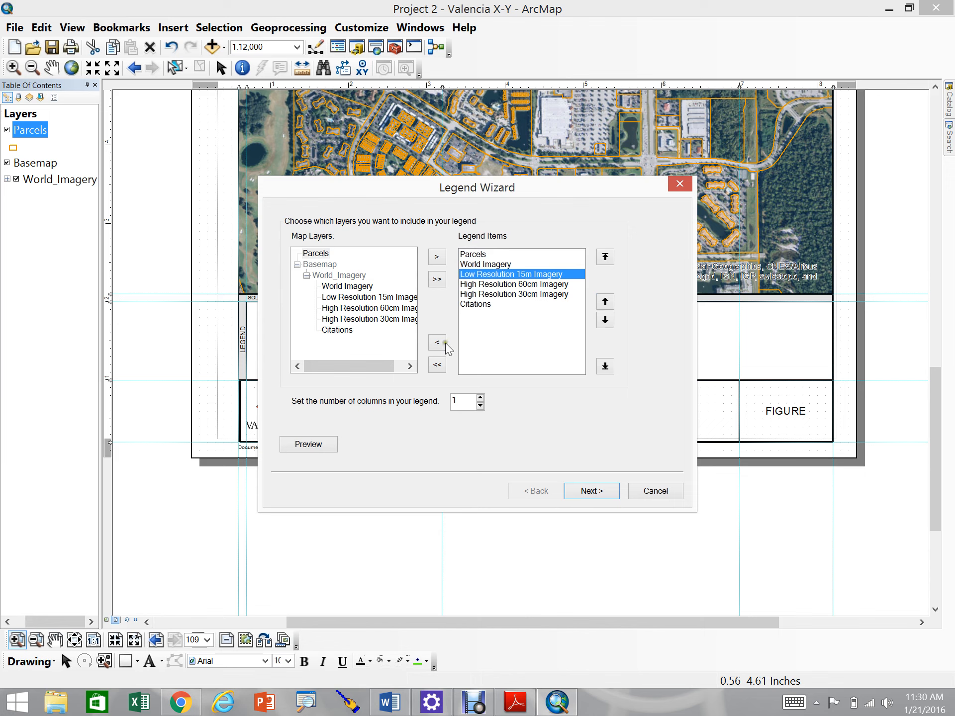
pyautogui.keyDown('shift'); pyautogui.click(485, 306); pyautogui.keyUp('shift')
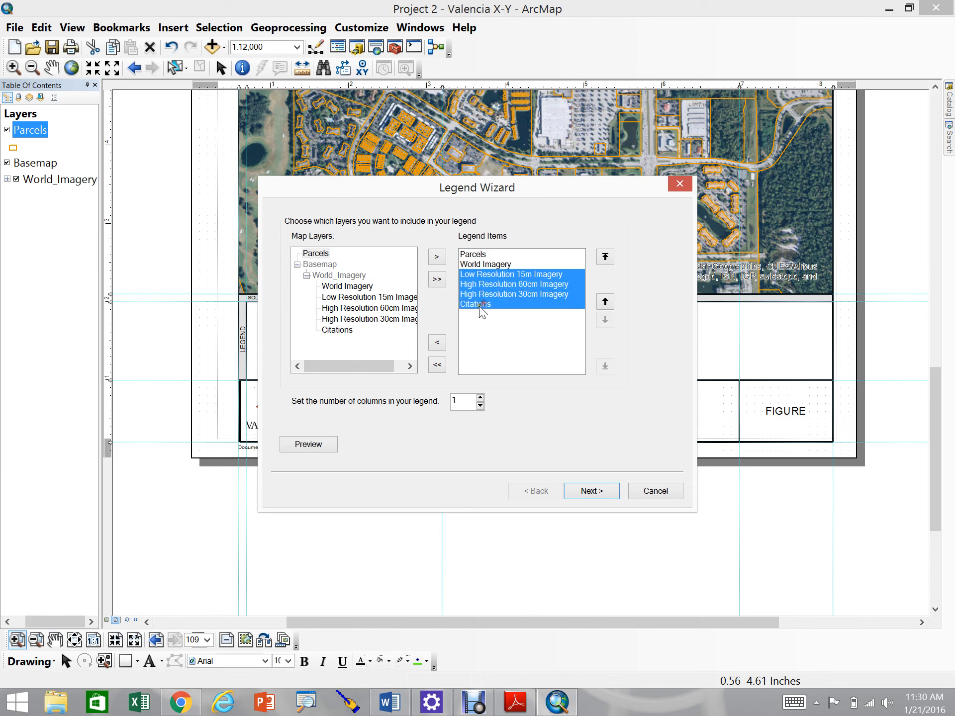
pyautogui.click(437, 343)
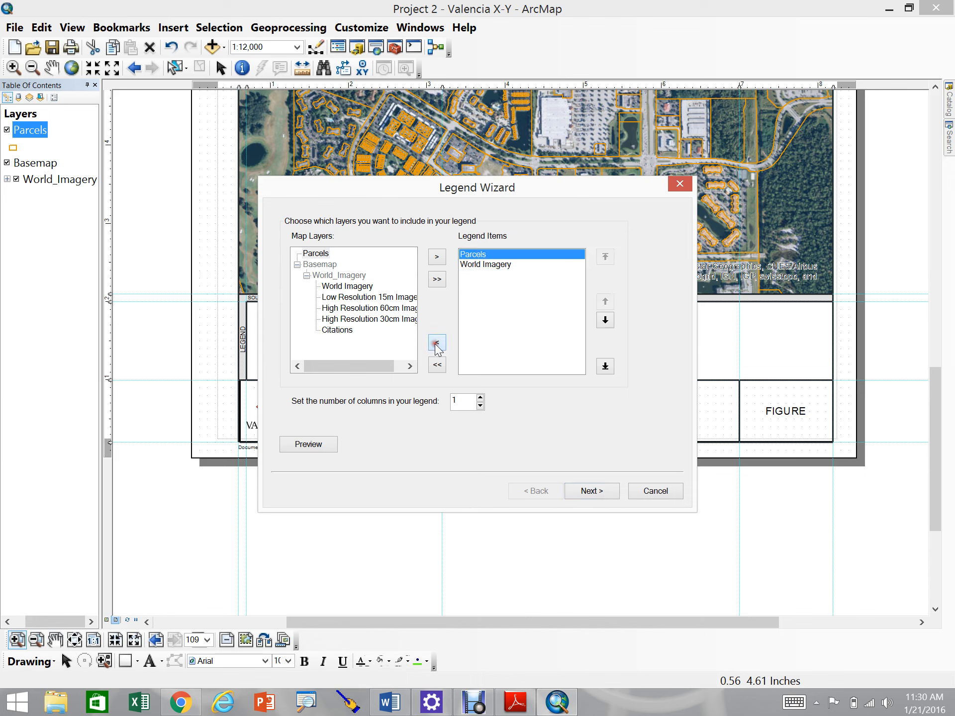
pyautogui.click(487, 265)
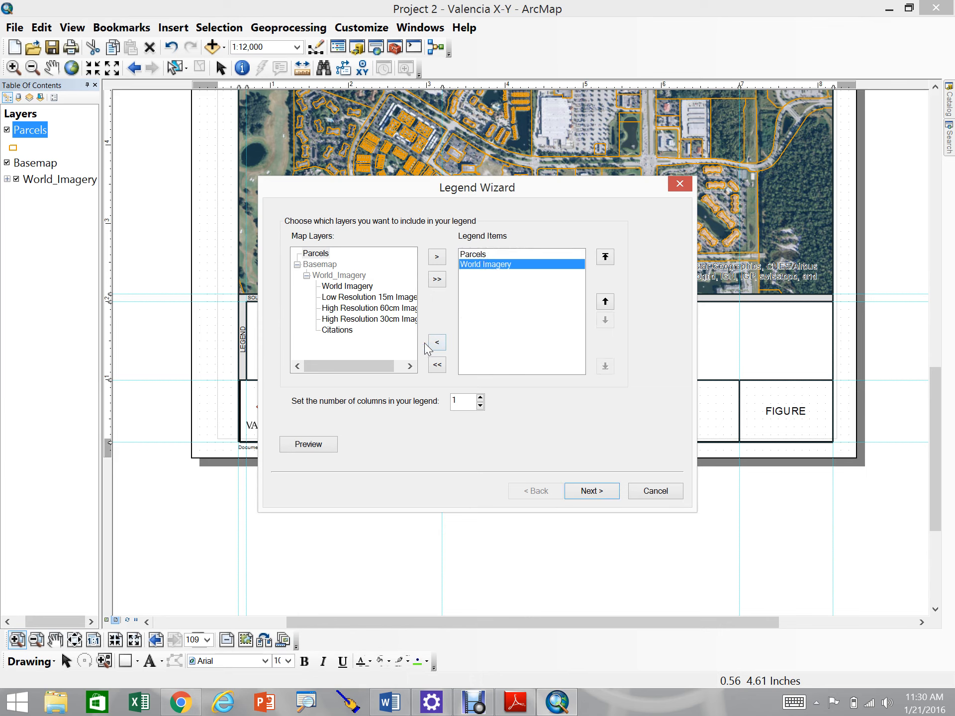
pyautogui.click(436, 344)
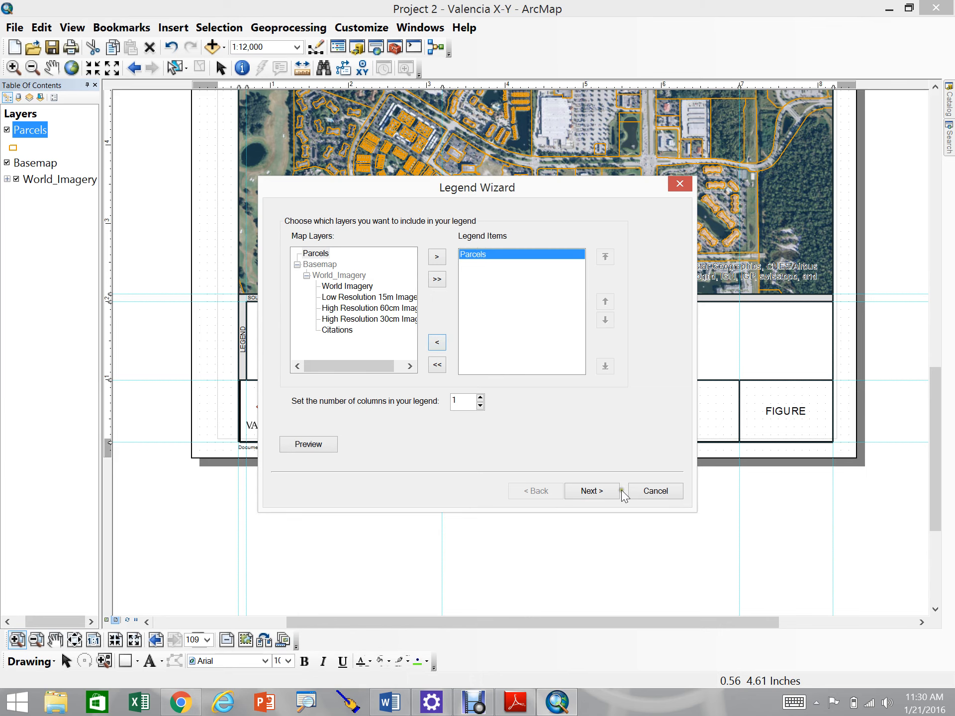
# Step: Delete the legend's title text in the Legend Wizard and continue to the frame settings
pyautogui.click(596, 493)
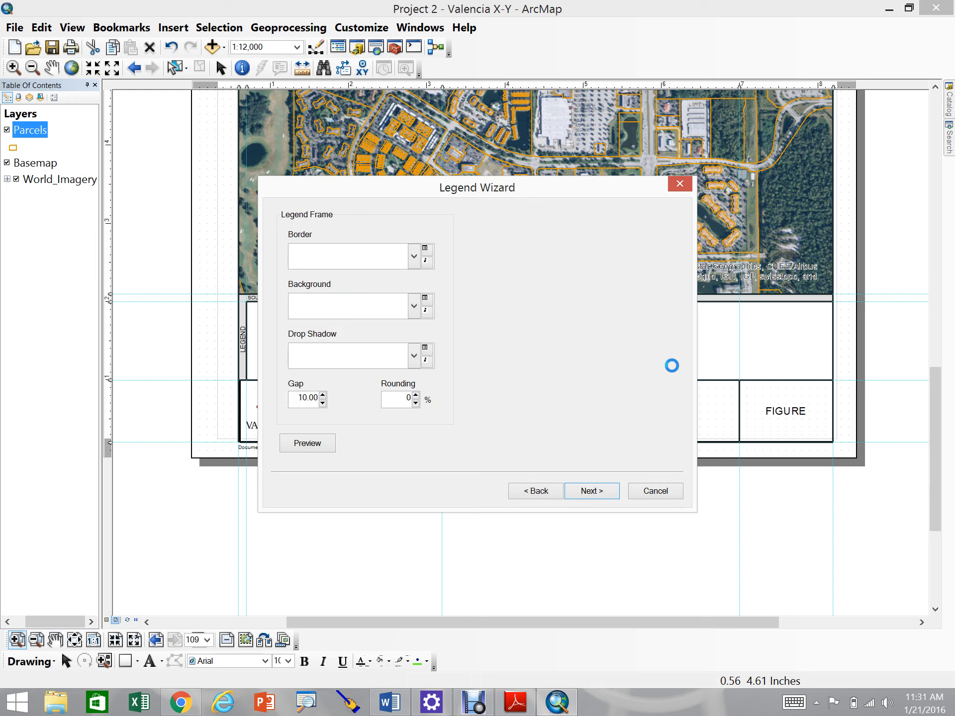
pyautogui.click(535, 492)
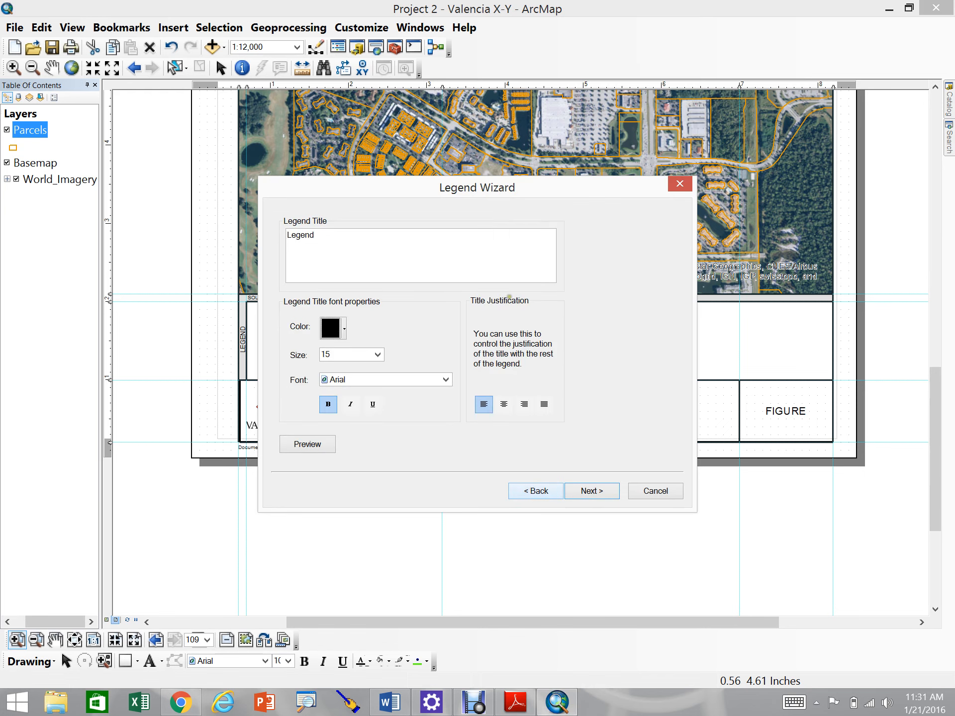
pyautogui.click(399, 247)
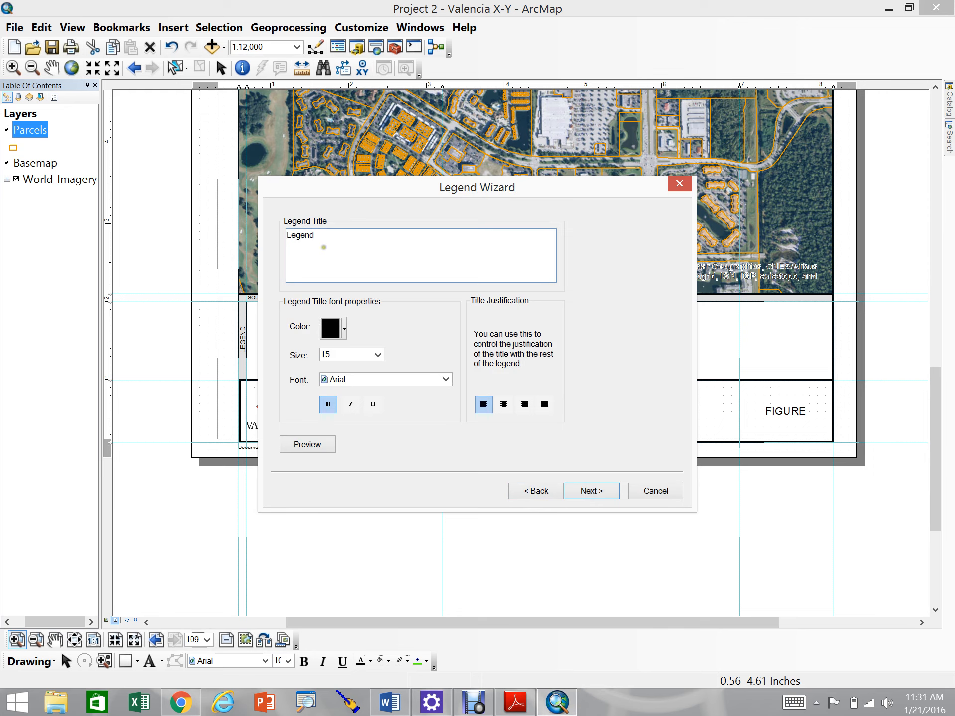
pyautogui.moveTo(327, 236); pyautogui.dragTo(245, 233)
pyautogui.press('BackSpace')
pyautogui.click(227, 353)
pyautogui.click(590, 492)
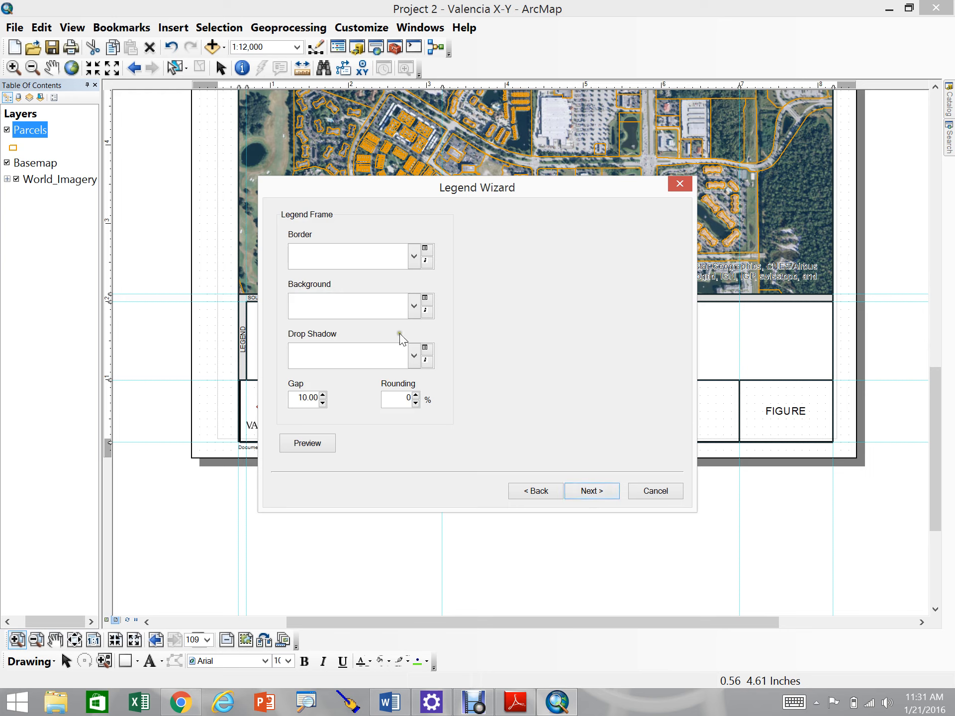
# Step: Finish the legend with the default frame, patch and spacing settings, and move it into the upper-left area of the layout's LEGEND box
pyautogui.click(608, 492)
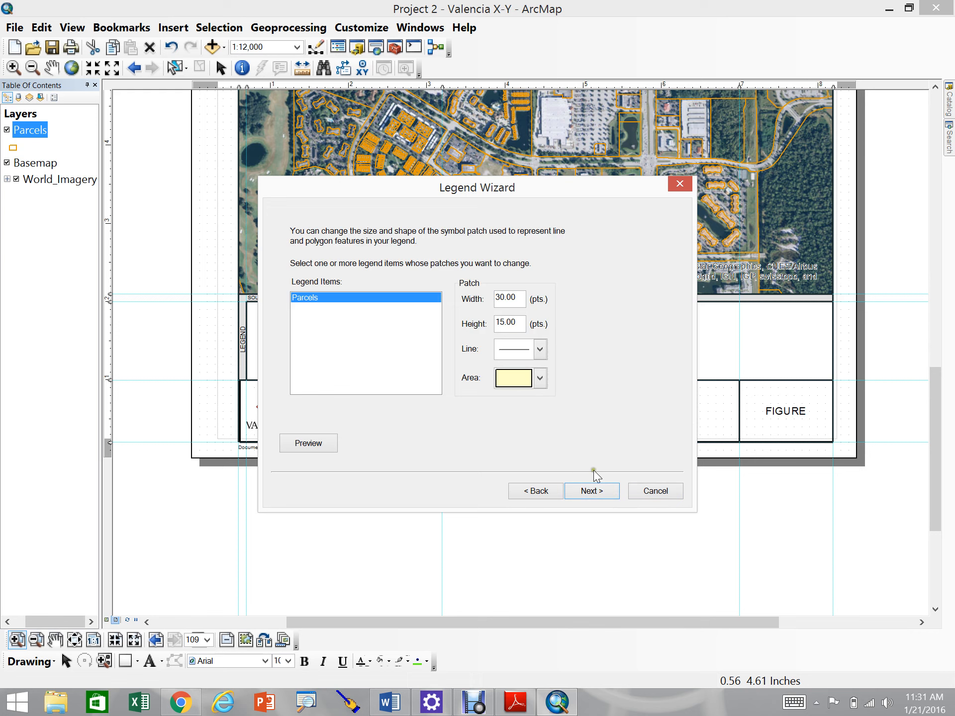
pyautogui.click(591, 491)
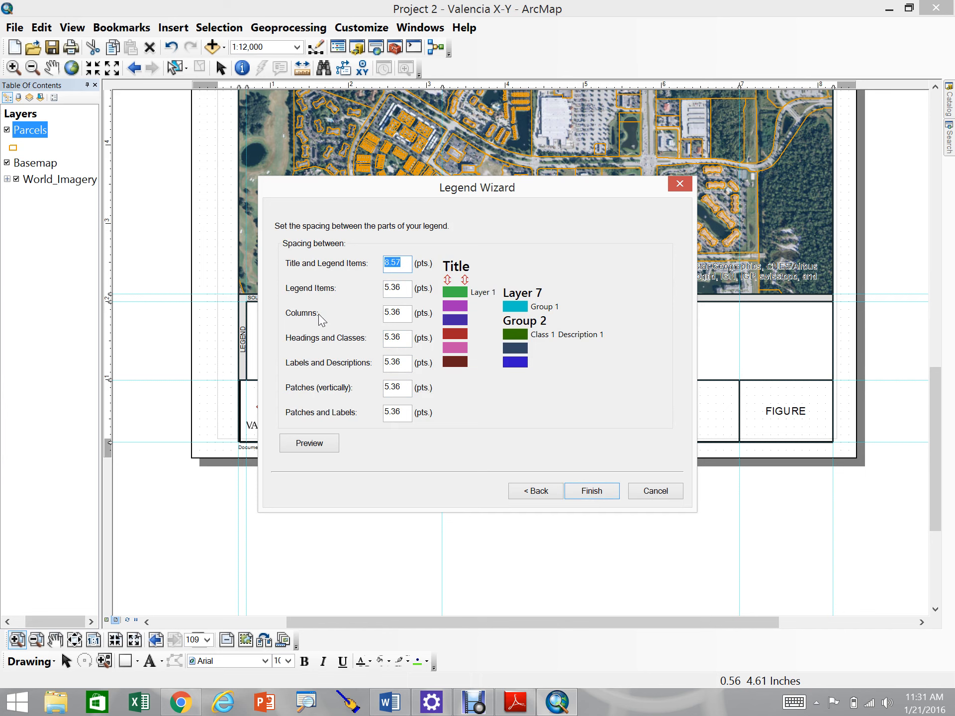
pyautogui.click(589, 494)
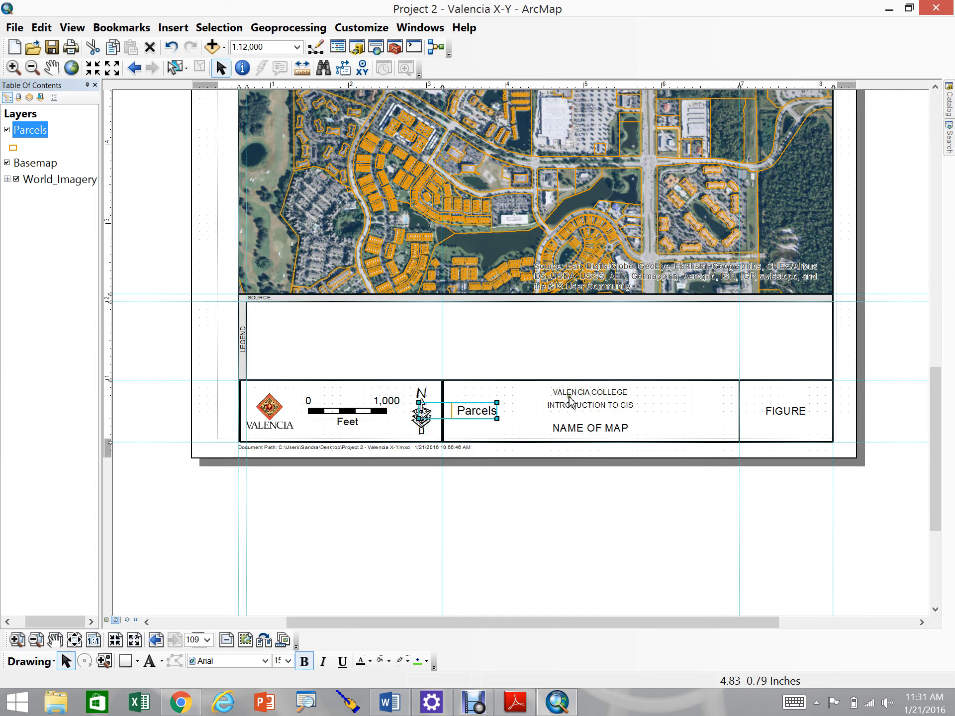
pyautogui.moveTo(466, 410); pyautogui.dragTo(308, 322)
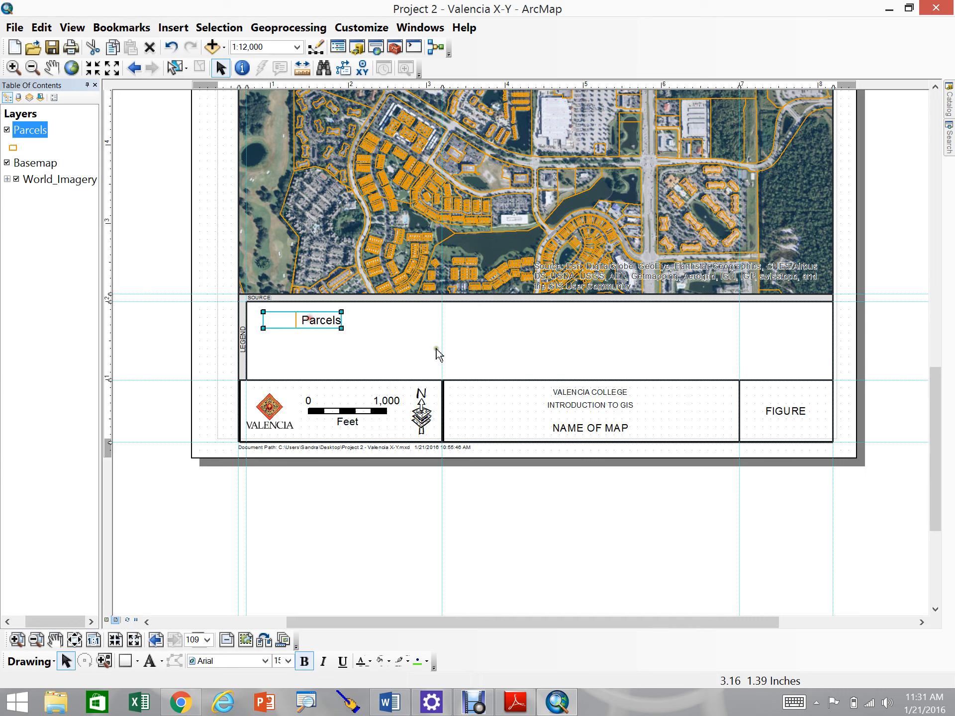
pyautogui.click(440, 354)
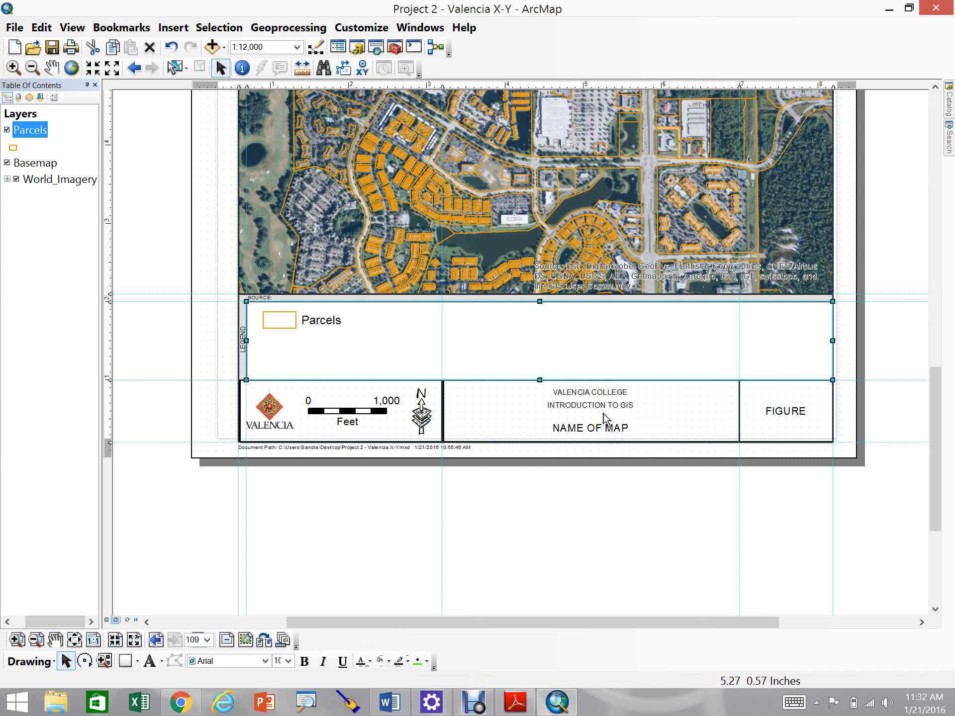
# Step: Select the Parcels legend in the LEGEND box and set its text size to 10
pyautogui.click(324, 322)
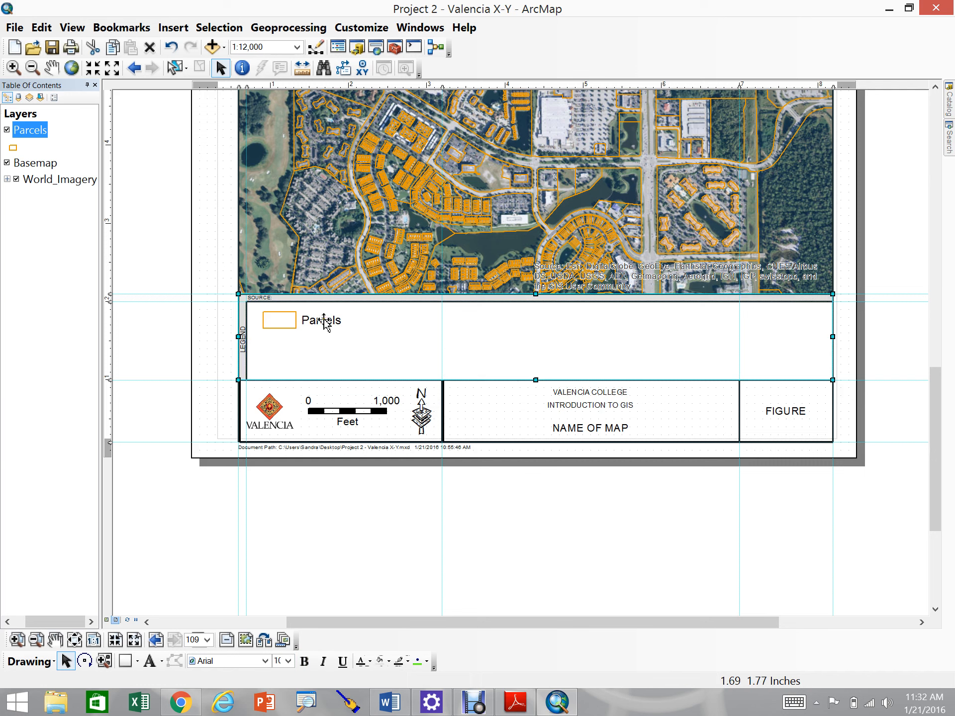
pyautogui.click(328, 323)
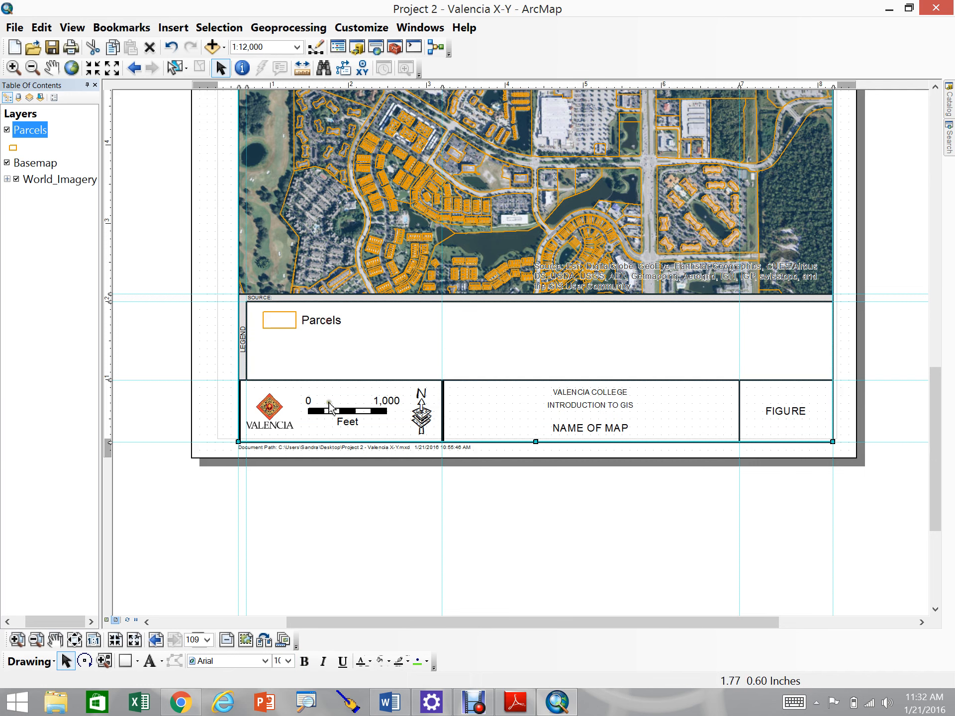
pyautogui.click(310, 326)
pyautogui.click(288, 661)
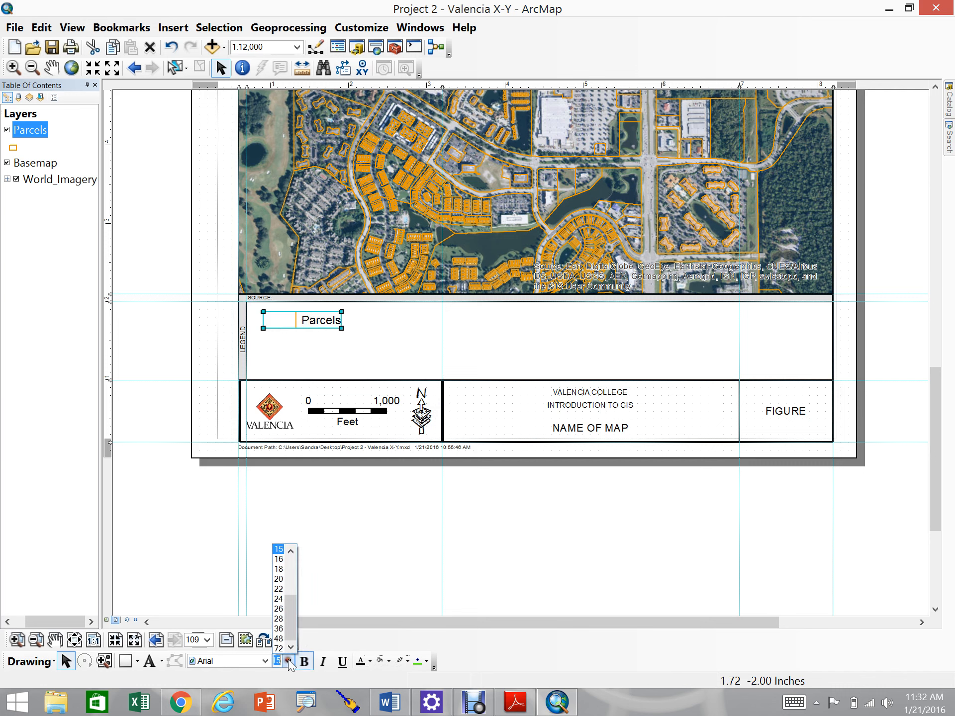
pyautogui.scroll(2, 292, 572)
pyautogui.click(280, 599)
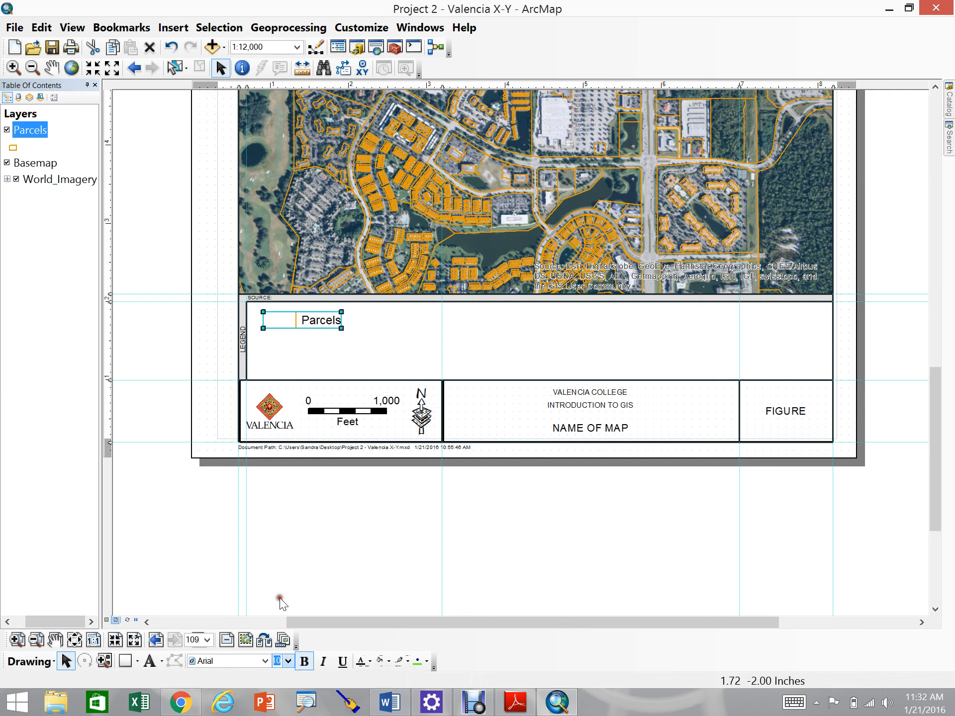
pyautogui.click(397, 340)
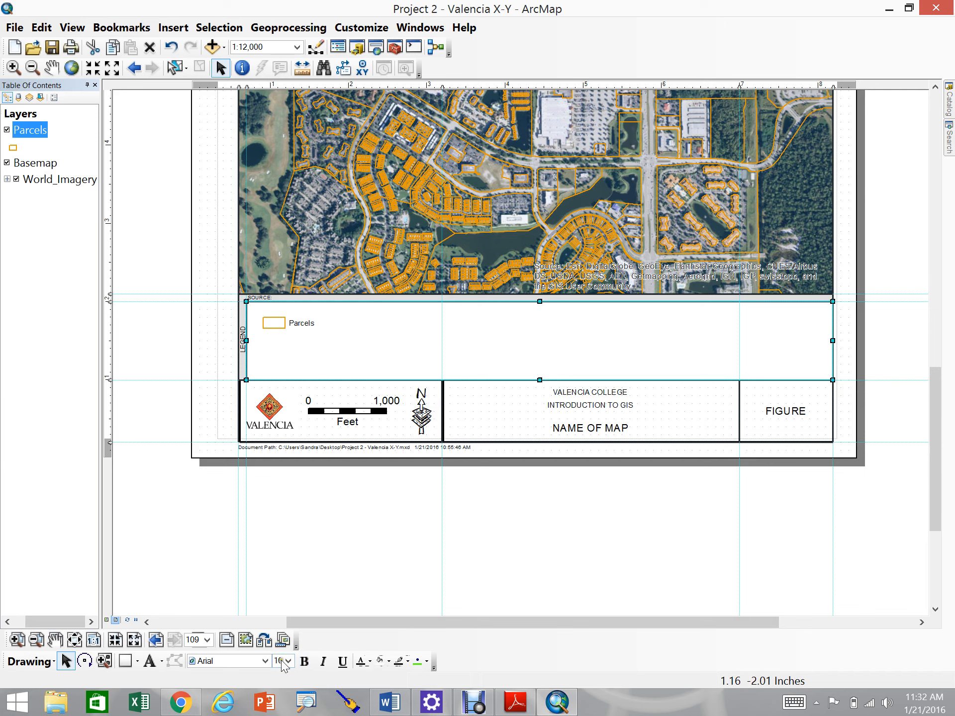
pyautogui.click(285, 325)
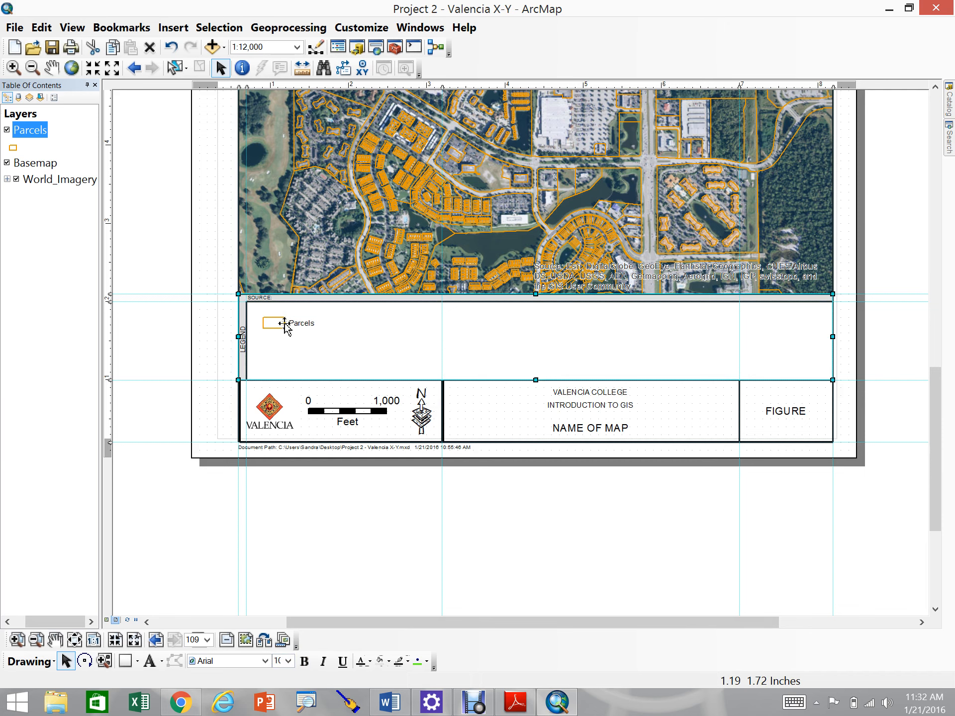
# Step: Select the Parcels legend in the layout's LEGEND box and set its text size to 12
pyautogui.click(284, 324)
pyautogui.click(305, 320)
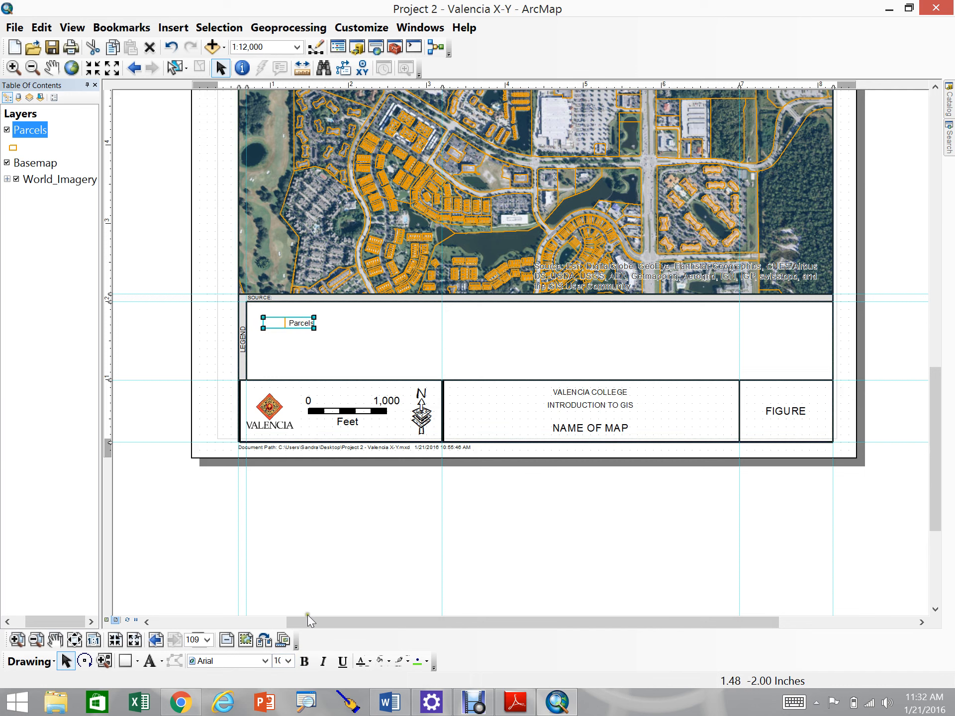
pyautogui.click(289, 661)
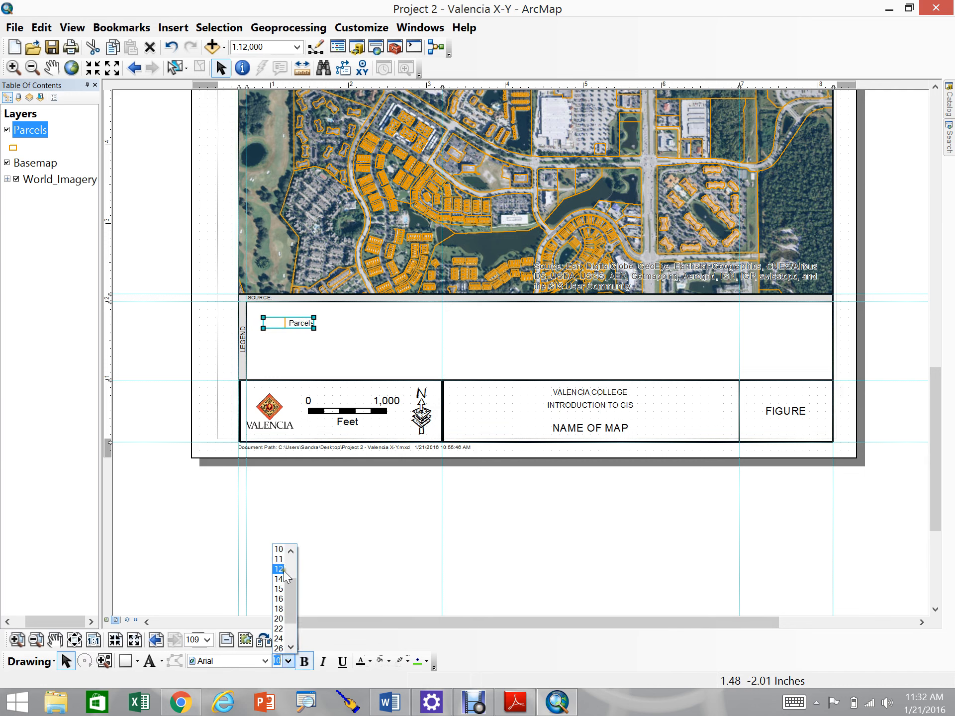
pyautogui.click(282, 569)
pyautogui.click(359, 368)
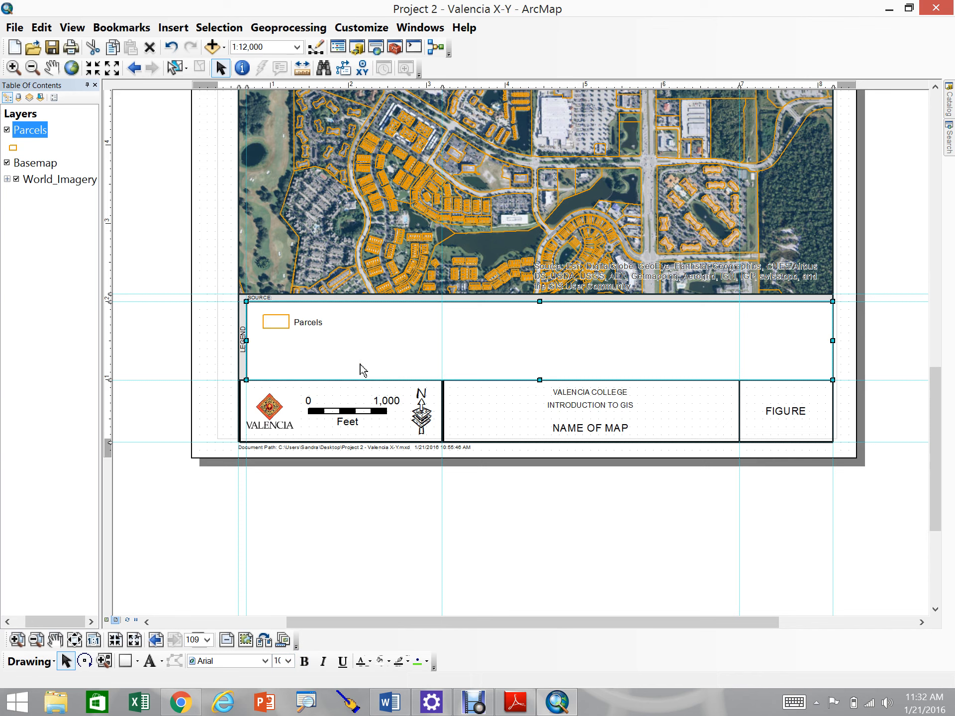
# Step: Open the general properties of the Parcels layer
pyautogui.rightClick(35, 130)
pyautogui.click(91, 460)
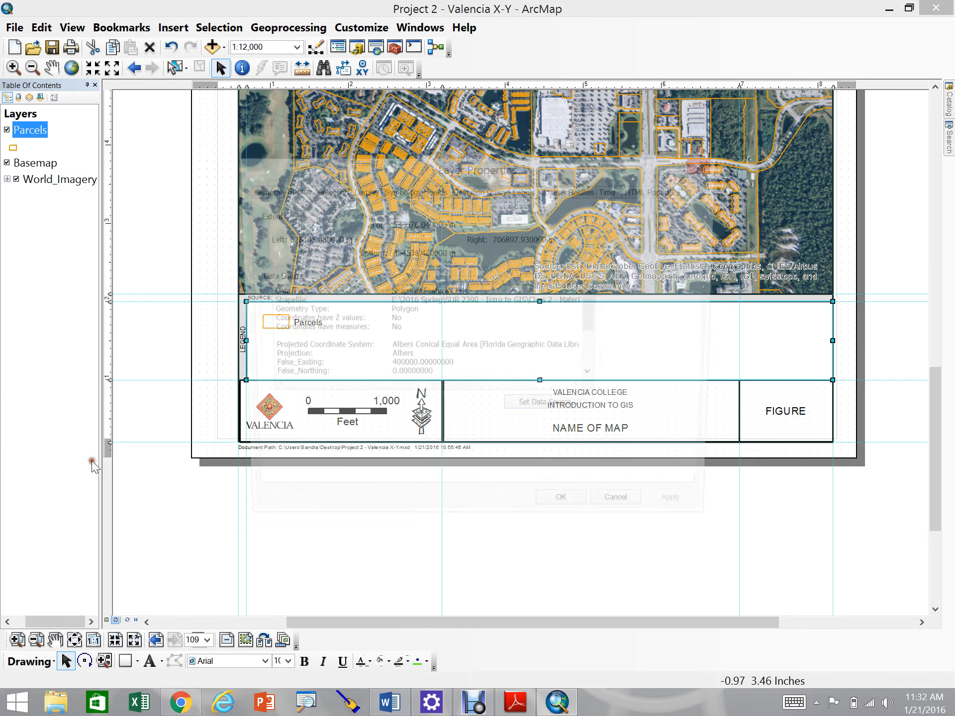
pyautogui.click(262, 190)
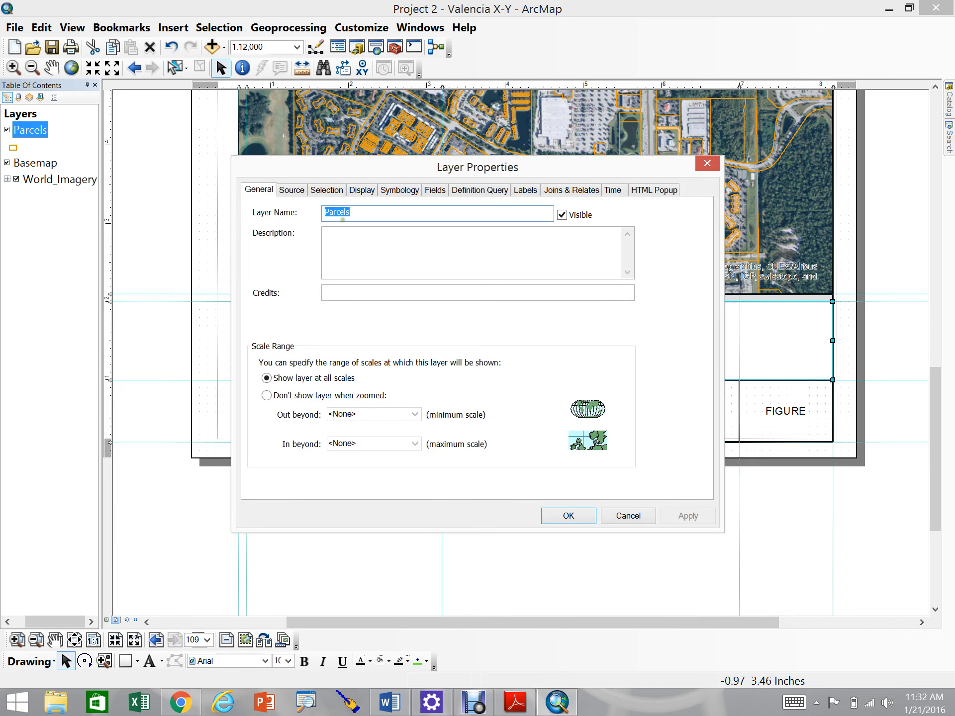
# Step: Check the required parcels layer name in the Project 2 PDF in Adobe Reader and in the Word instructions, and return to ArcMap
pyautogui.click(516, 701)
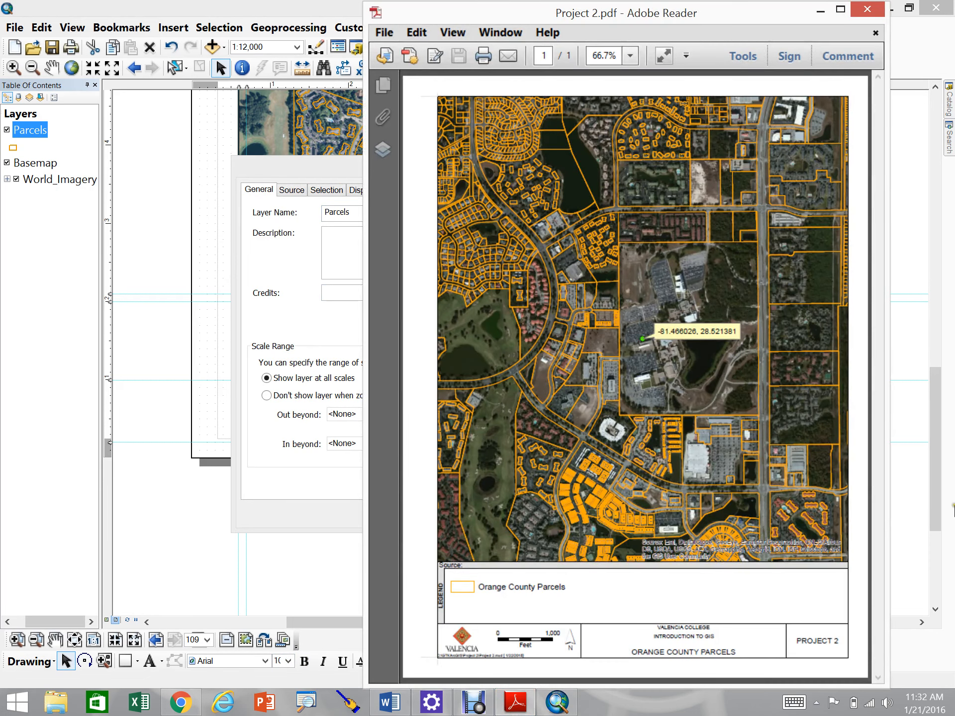
pyautogui.click(821, 10)
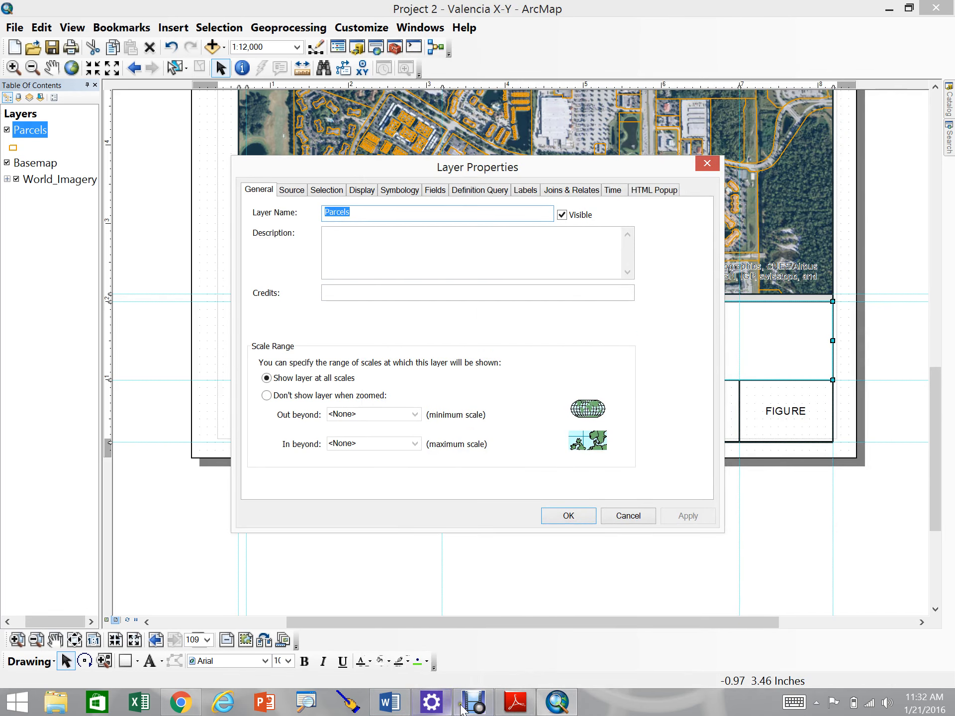
pyautogui.click(390, 702)
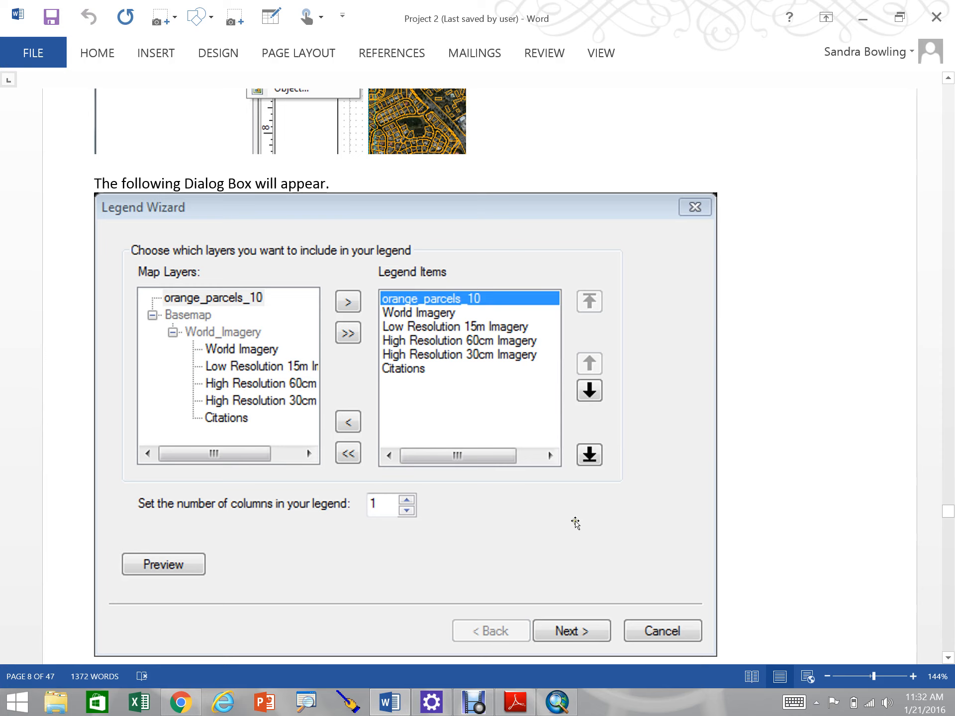
pyautogui.scroll(-20, 946, 571)
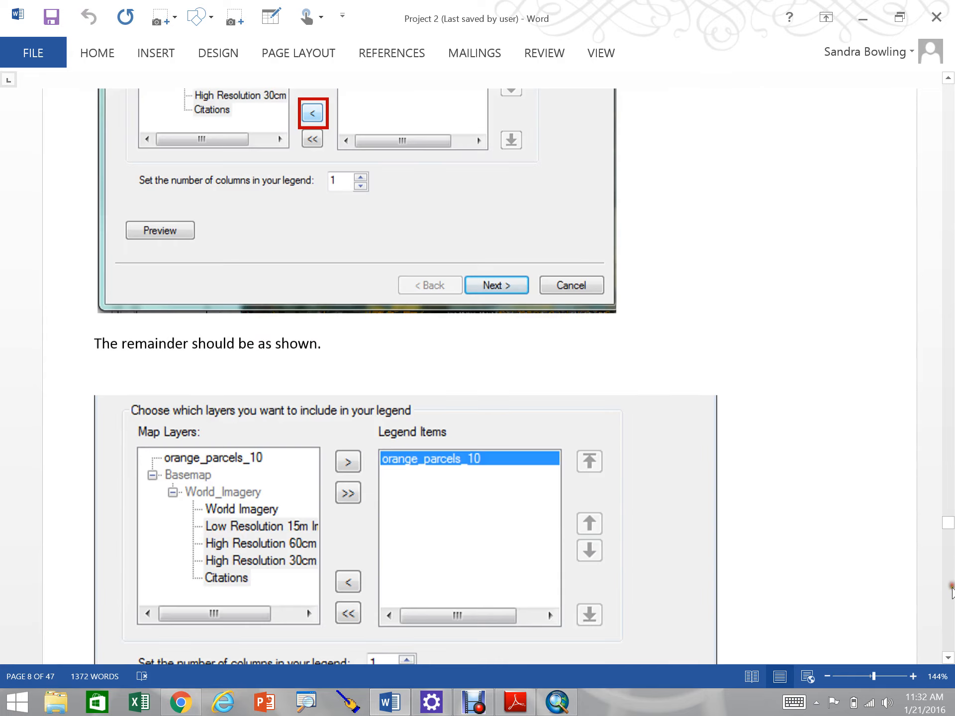
pyautogui.scroll(-20, 953, 599)
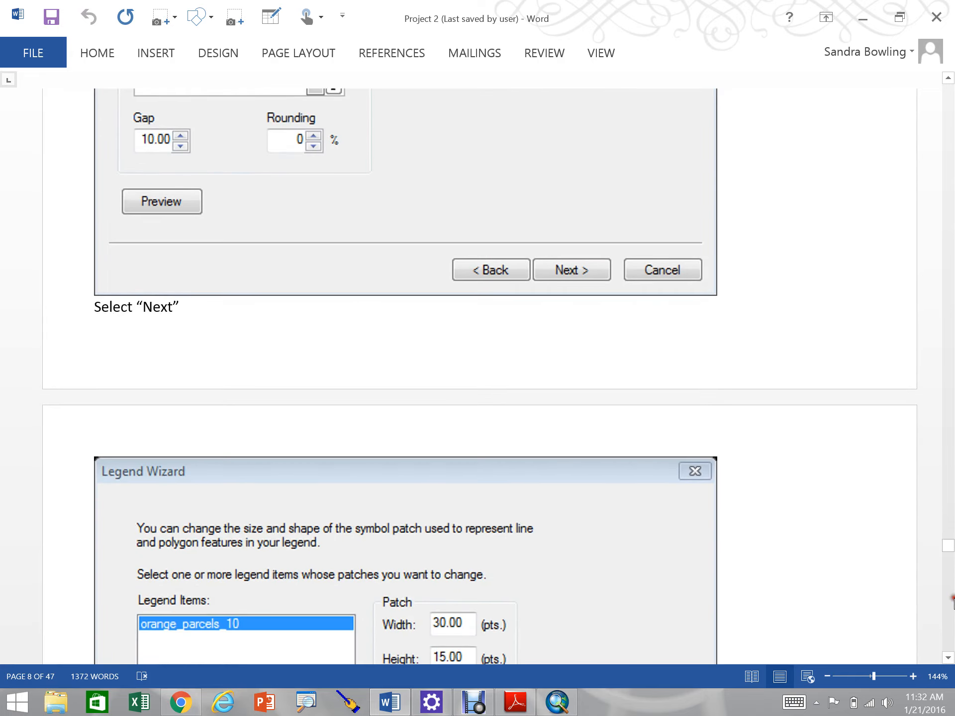
pyautogui.scroll(-15, 953, 599)
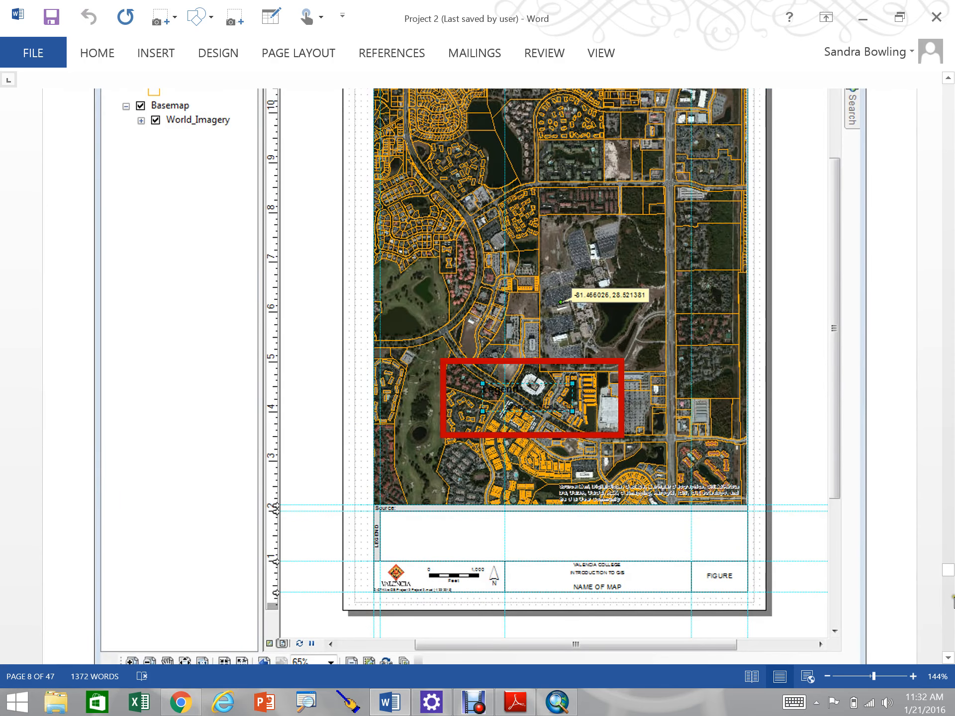
pyautogui.scroll(-12, 953, 599)
pyautogui.scroll(-7, 368, 356)
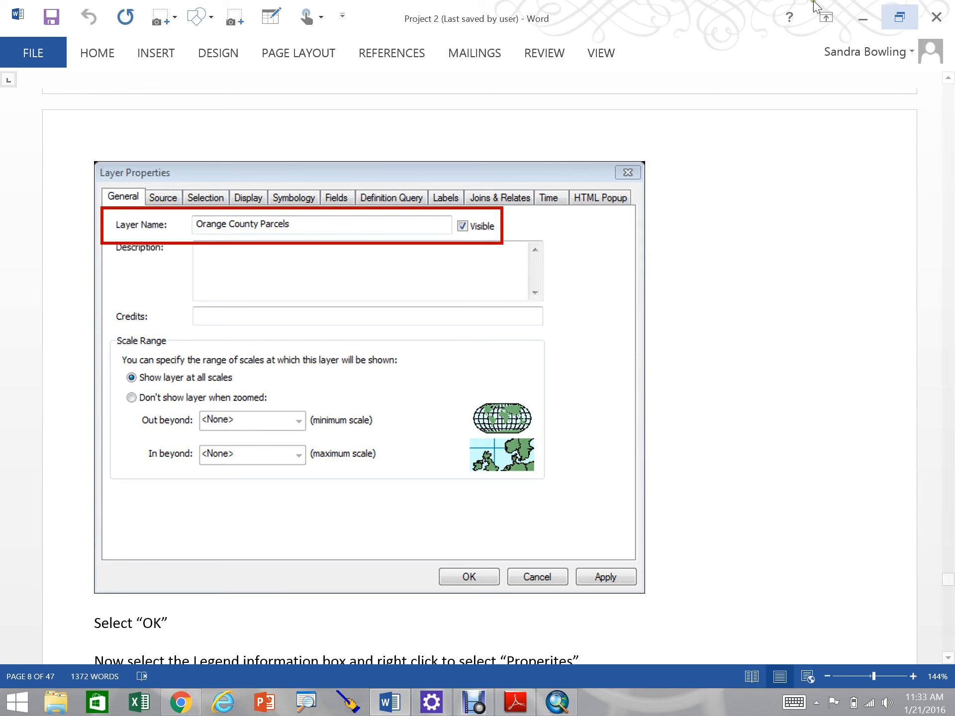
pyautogui.click(864, 19)
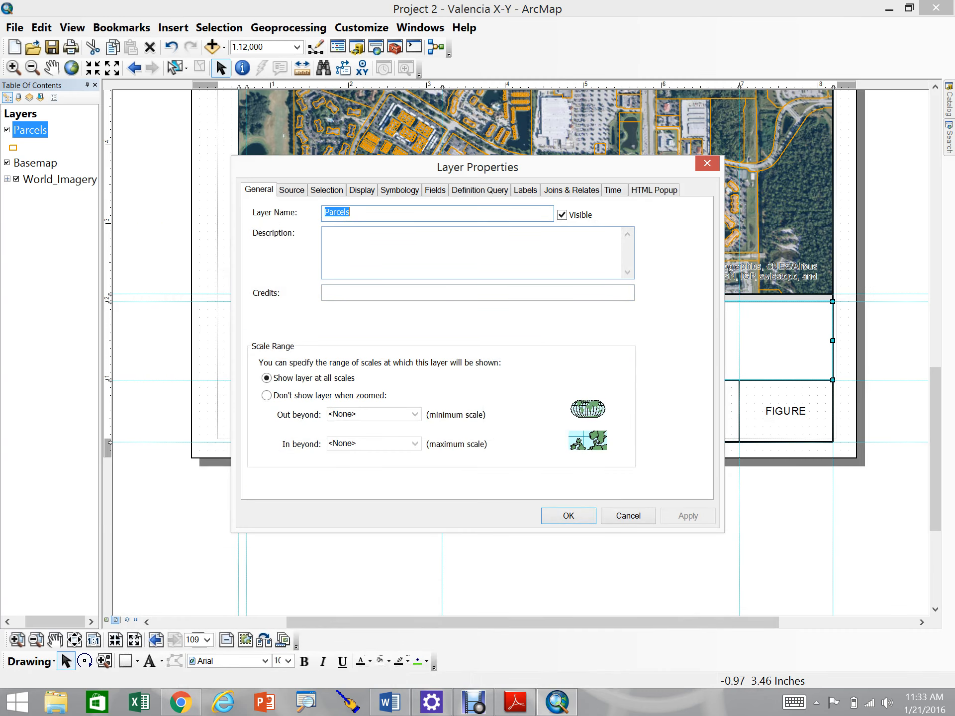
# Step: Rename the Parcels layer to Orange County Parcels and accept its layer properties
pyautogui.write('Orange County')
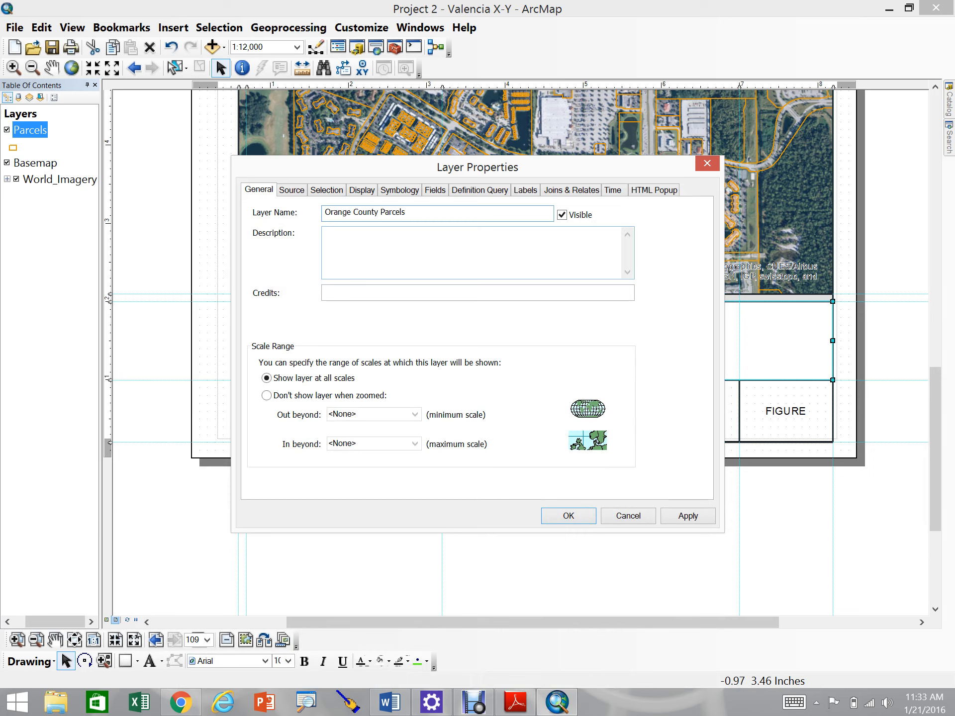
pyautogui.click(580, 520)
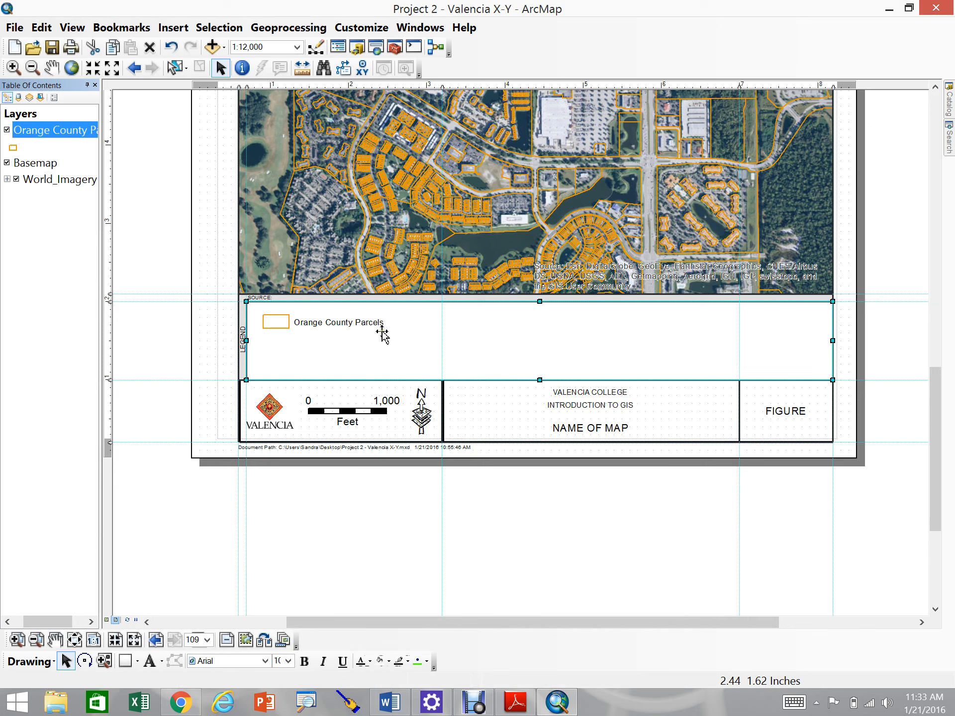
pyautogui.rightClick(365, 326)
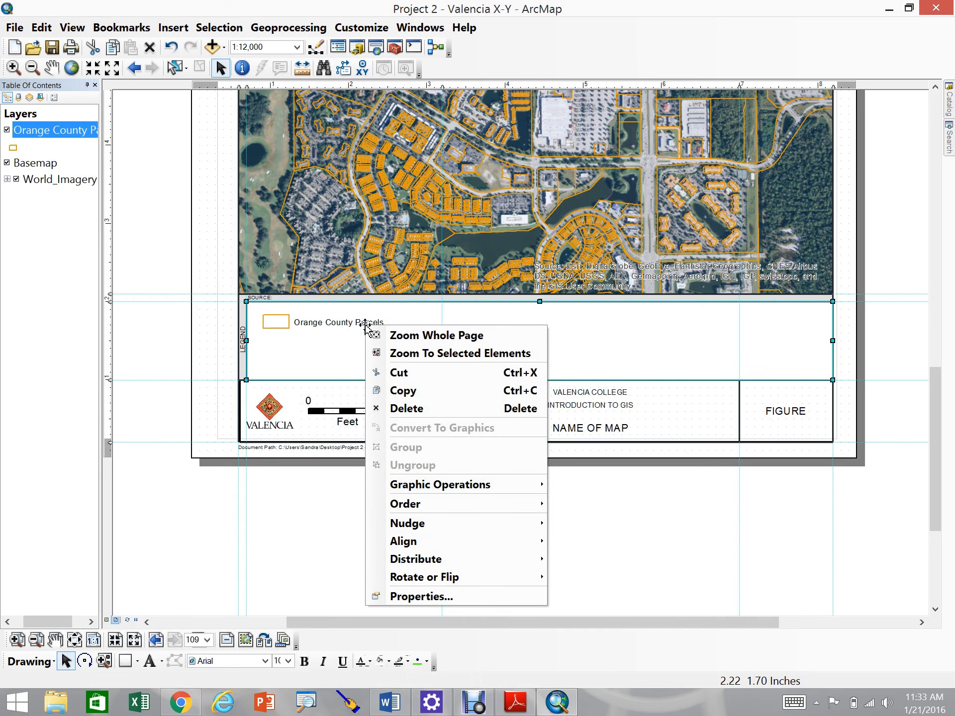
pyautogui.click(447, 594)
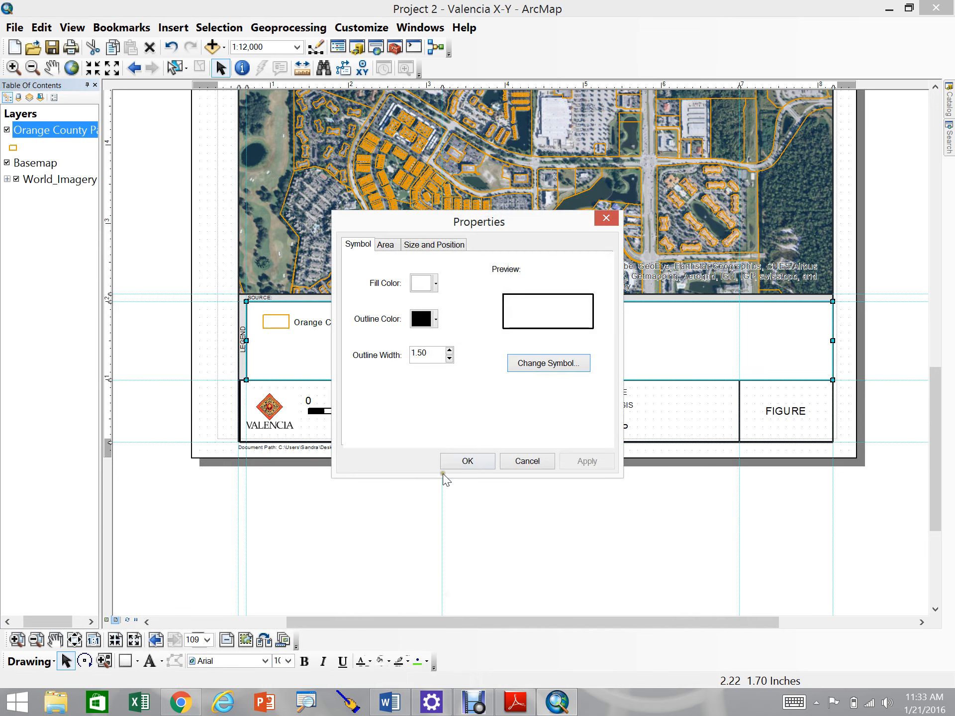
pyautogui.click(602, 226)
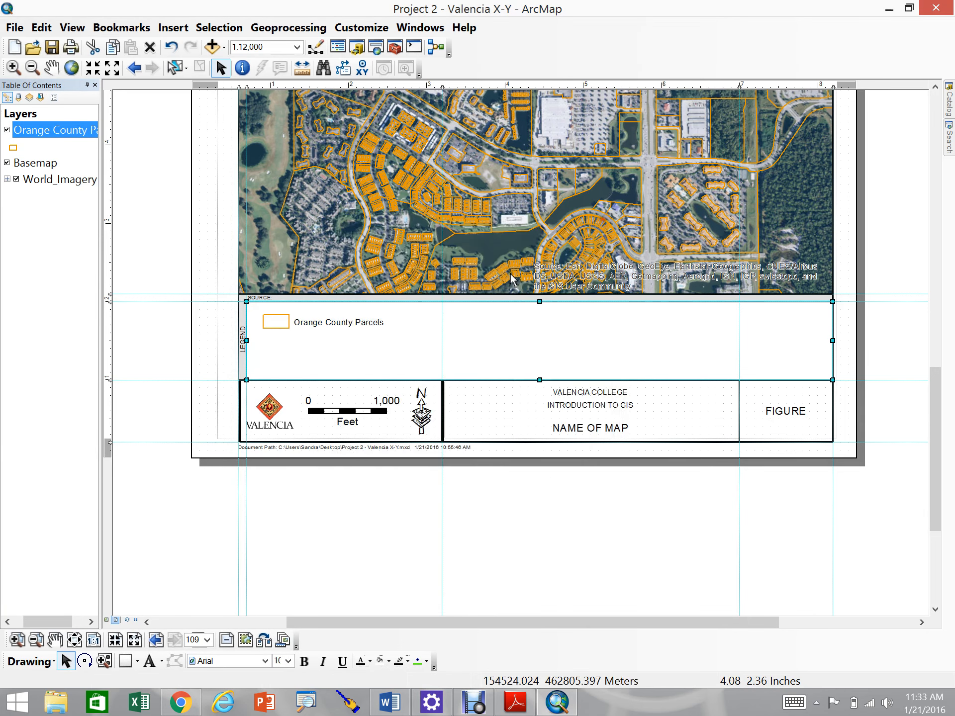
# Step: Turn off the title display in the properties of the Orange County Parcels legend and apply the change
pyautogui.click(363, 321)
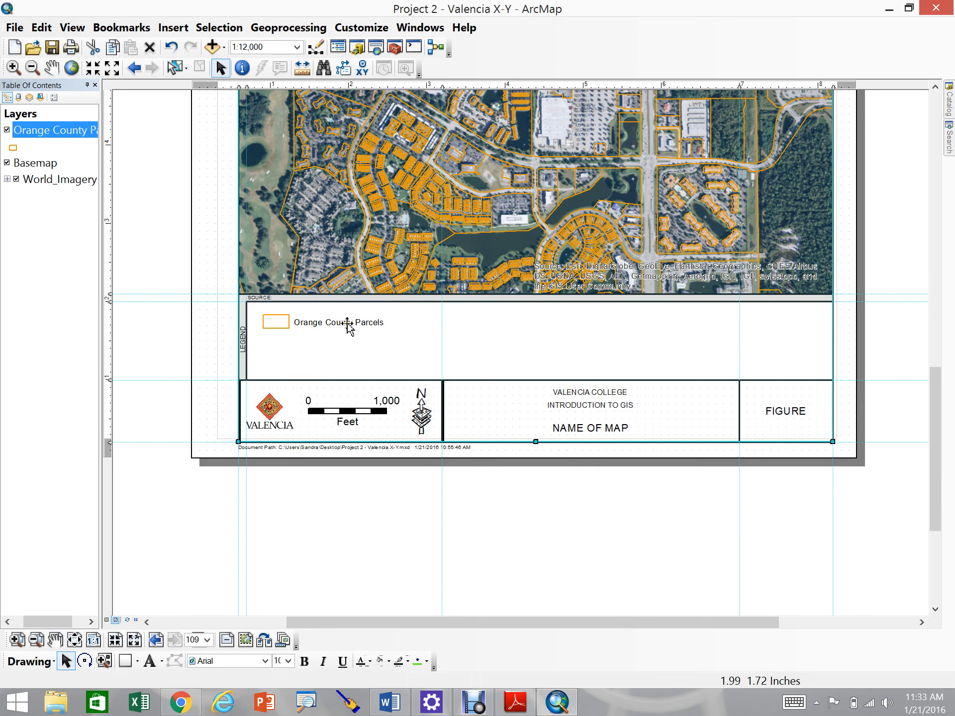
pyautogui.click(348, 324)
pyautogui.rightClick(348, 323)
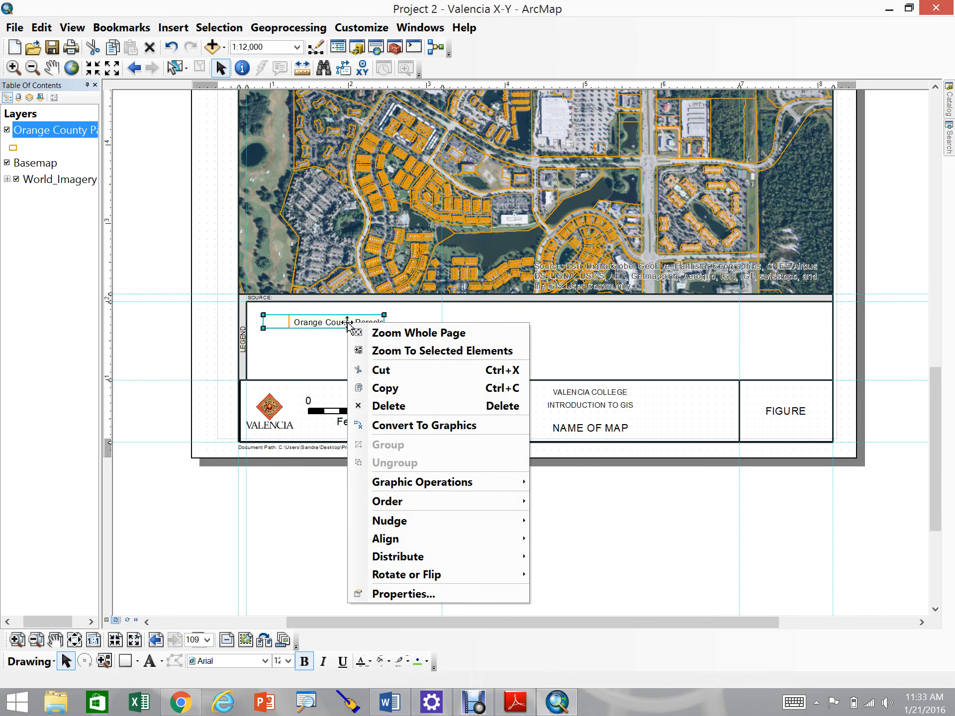
pyautogui.click(438, 594)
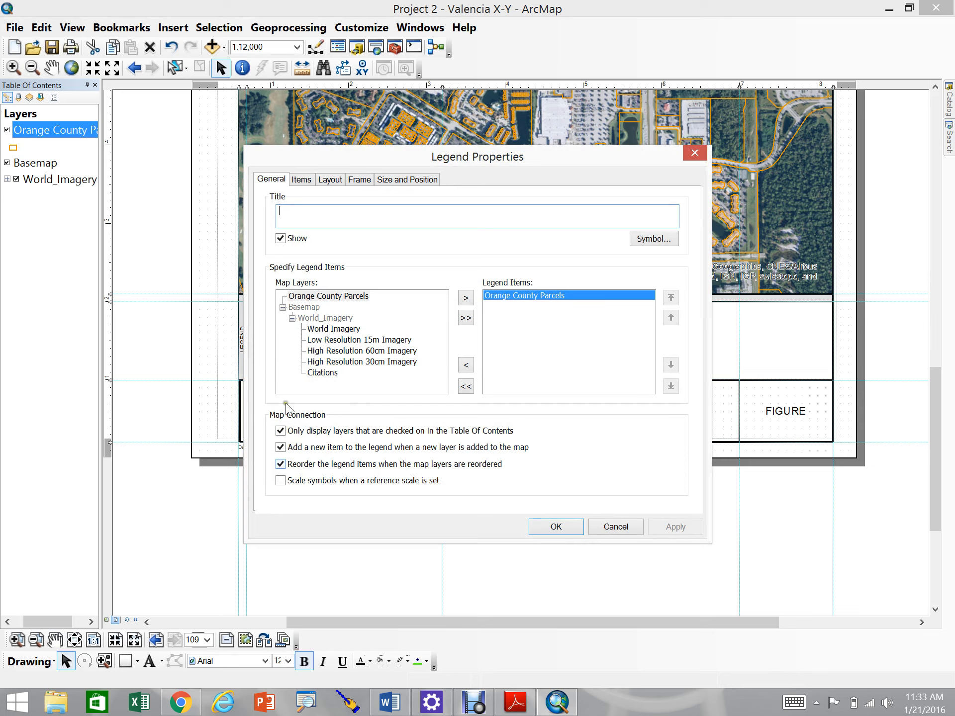
pyautogui.click(280, 239)
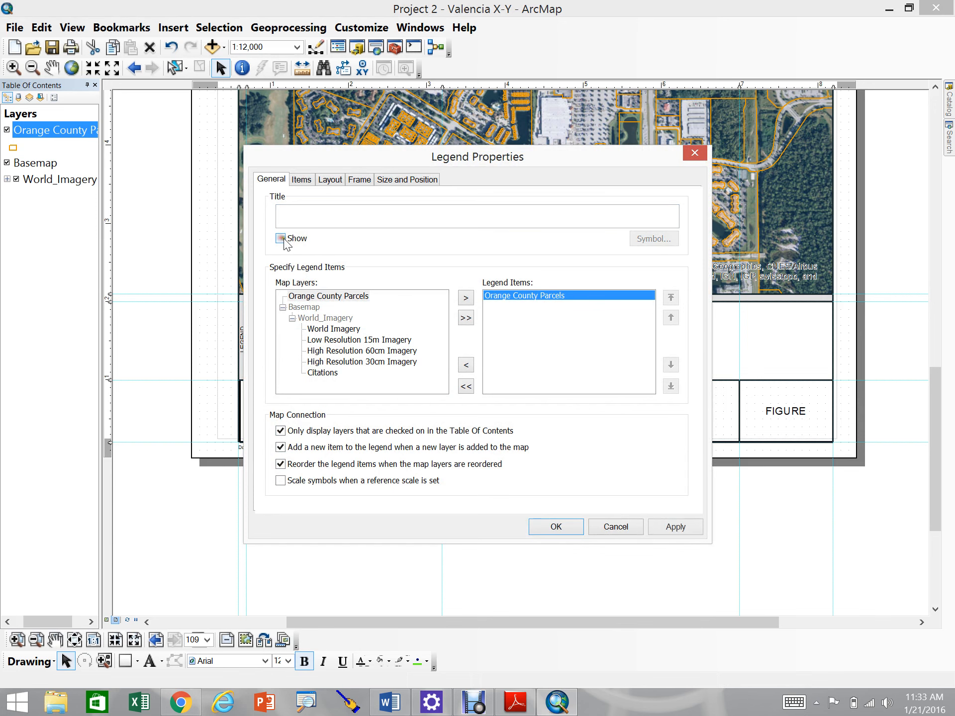
pyautogui.click(678, 527)
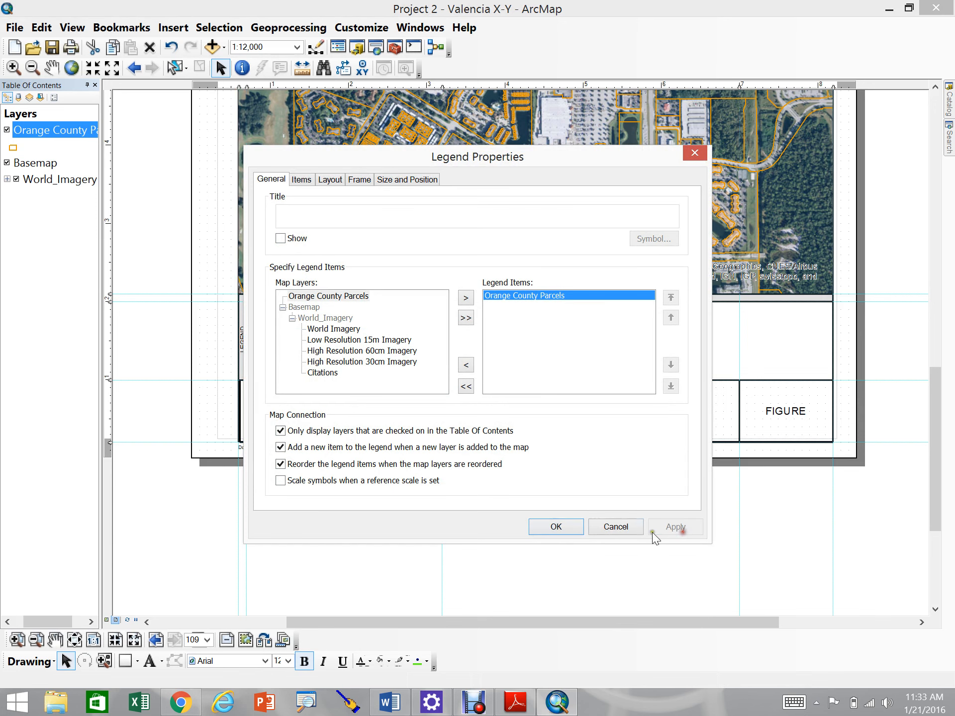
pyautogui.click(571, 528)
pyautogui.click(435, 342)
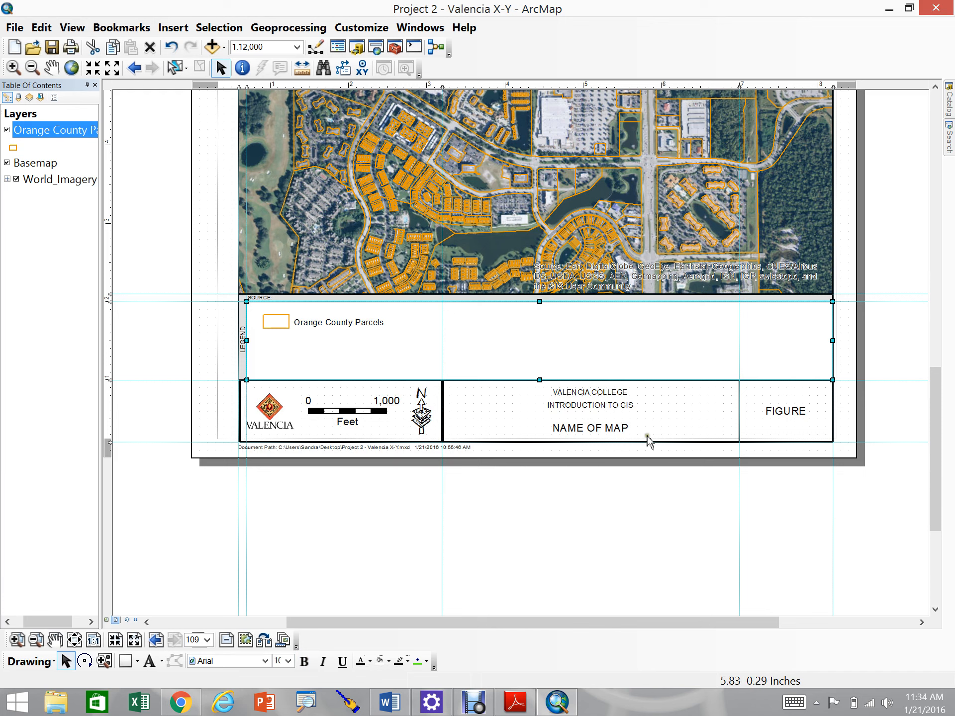
# Step: Replace NAME OF MAP with ORANGE COUNTY PARCELS in the title block text and apply the change
pyautogui.click(612, 431)
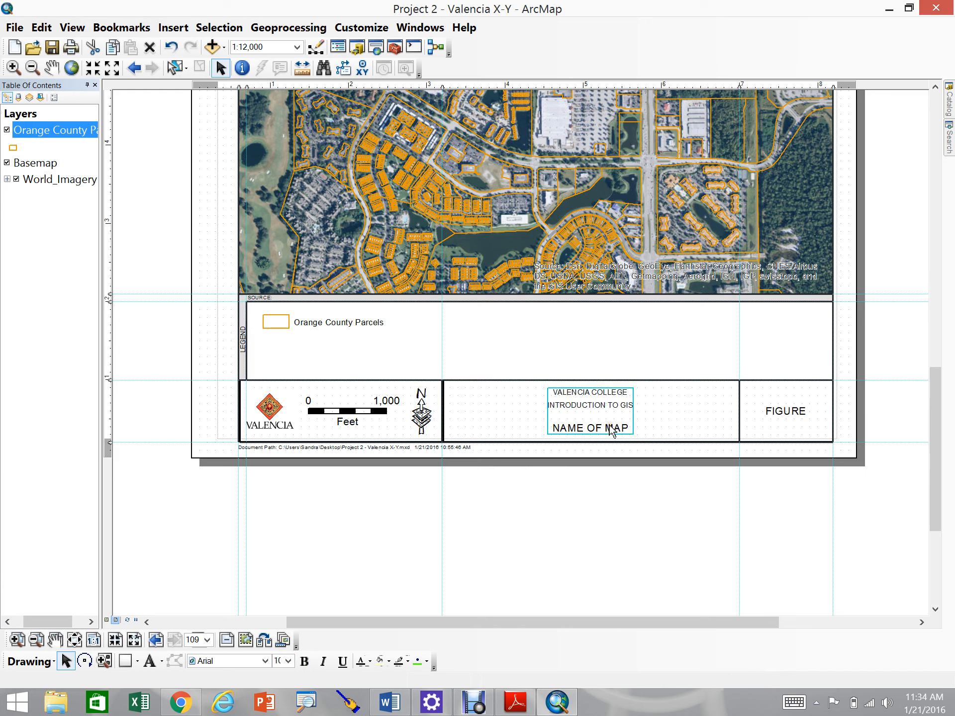
pyautogui.doubleClick(611, 431)
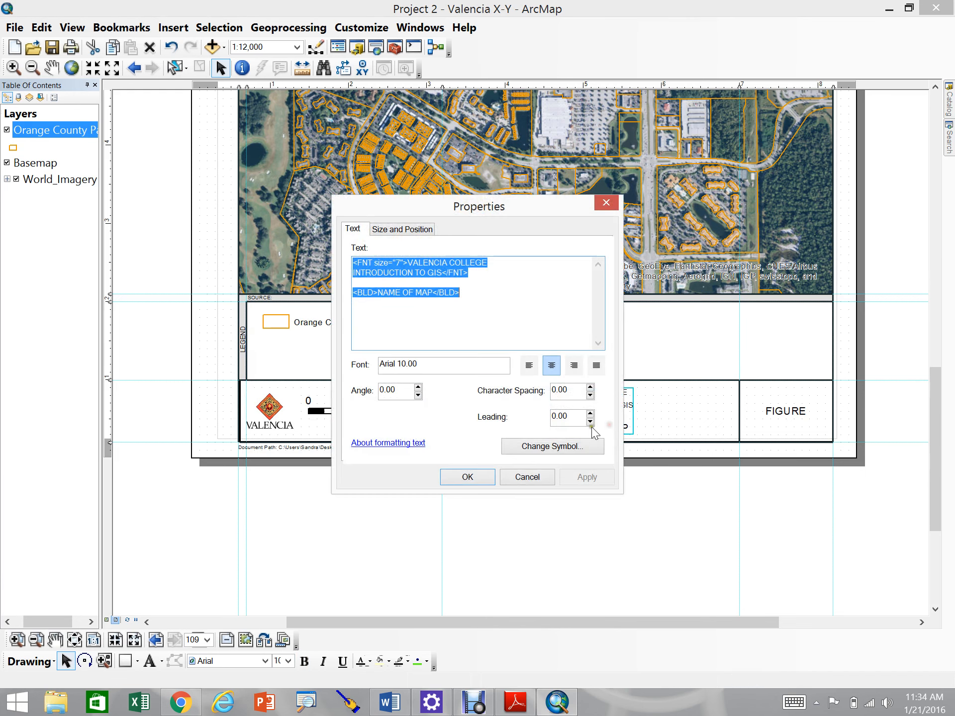
pyautogui.click(415, 294)
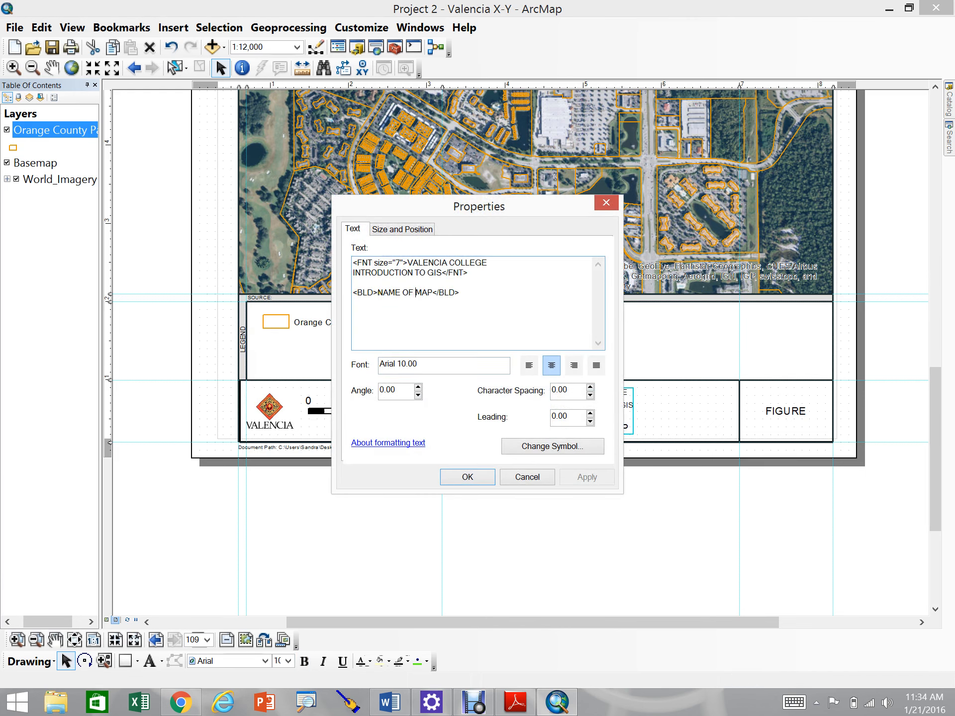
pyautogui.moveTo(377, 292); pyautogui.dragTo(428, 292)
pyautogui.press('Delete')
pyautogui.write('ORANGE COU')
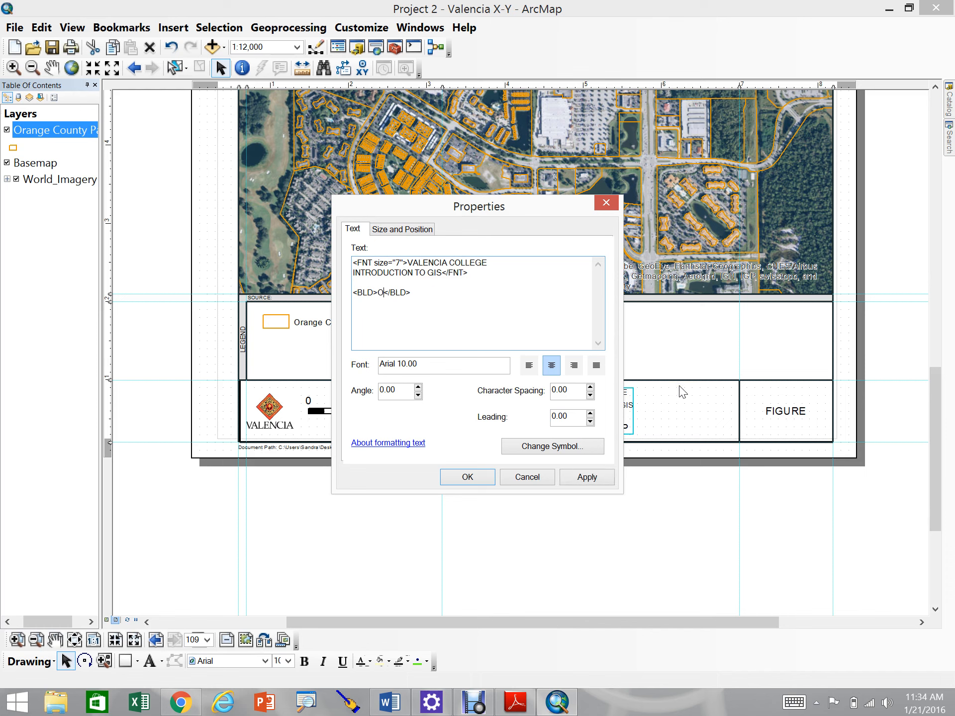
pyautogui.write('NTY PARCEDS')
pyautogui.press('BackSpace')
pyautogui.press('BackSpace')
pyautogui.write('LS')
pyautogui.click(580, 478)
pyautogui.click(454, 477)
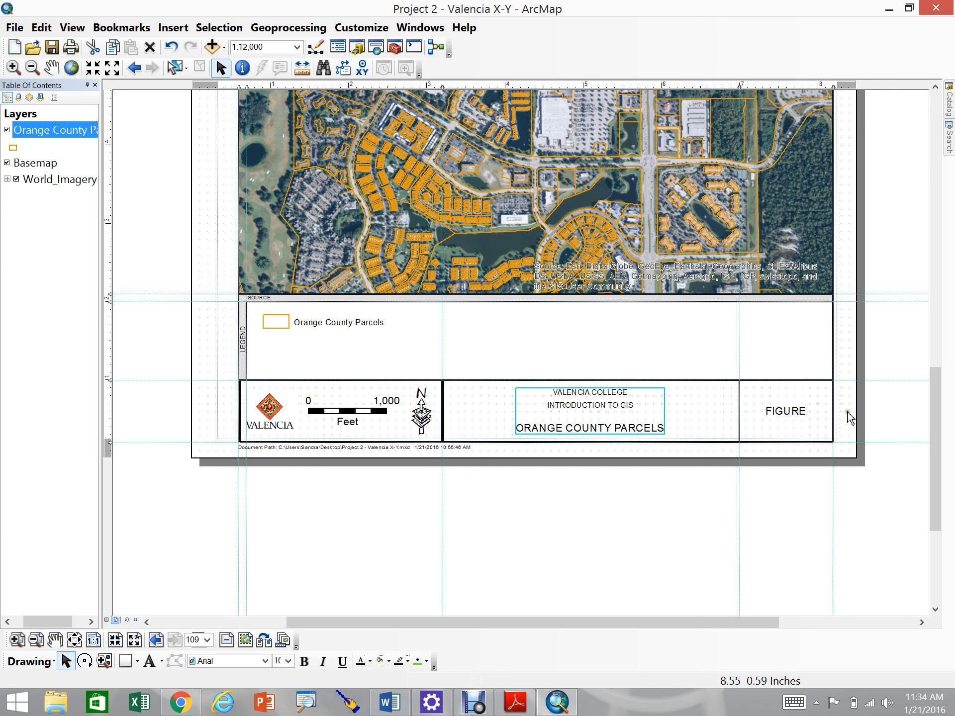
# Step: Replace the FIGURE text in the title block with PROJECT 2, apply it and deselect the text
pyautogui.doubleClick(787, 412)
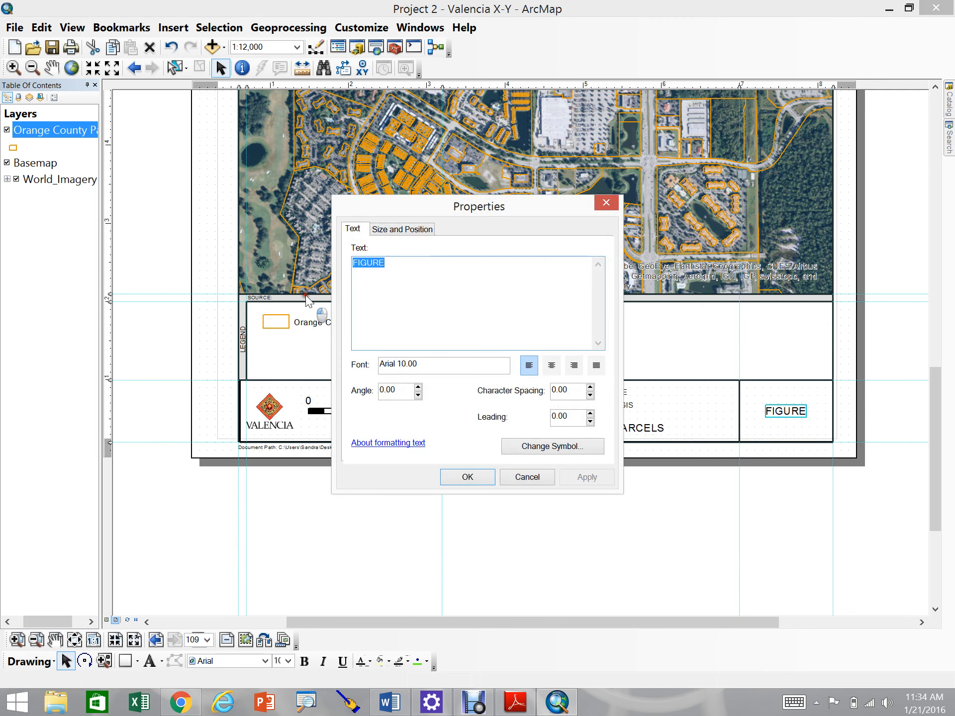
pyautogui.write('PROJECT')
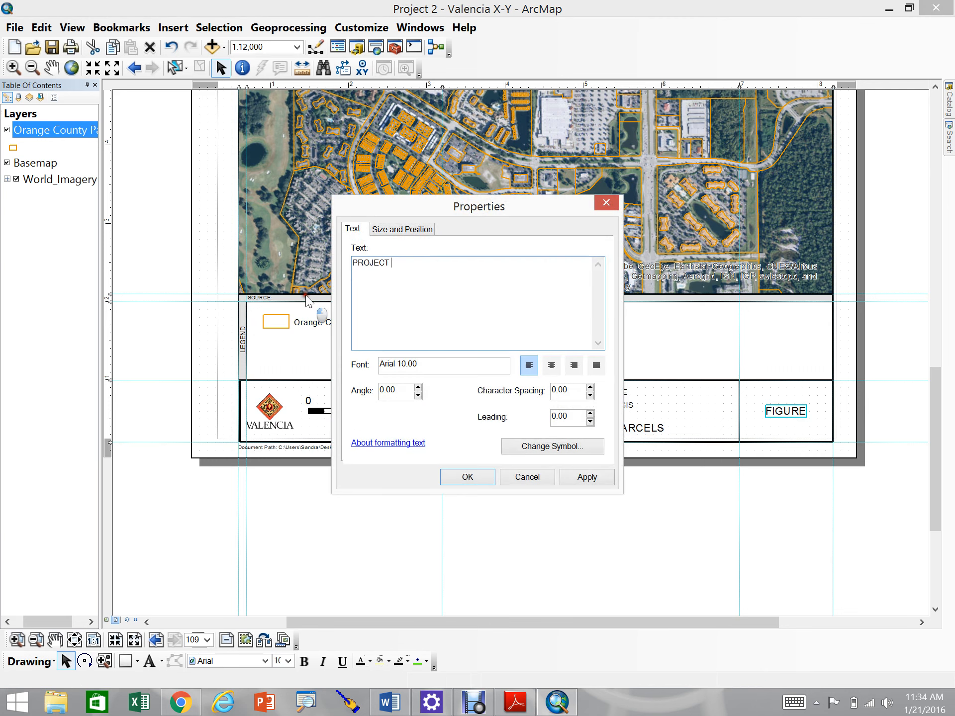
pyautogui.write(' 2')
pyautogui.click(592, 478)
pyautogui.click(481, 478)
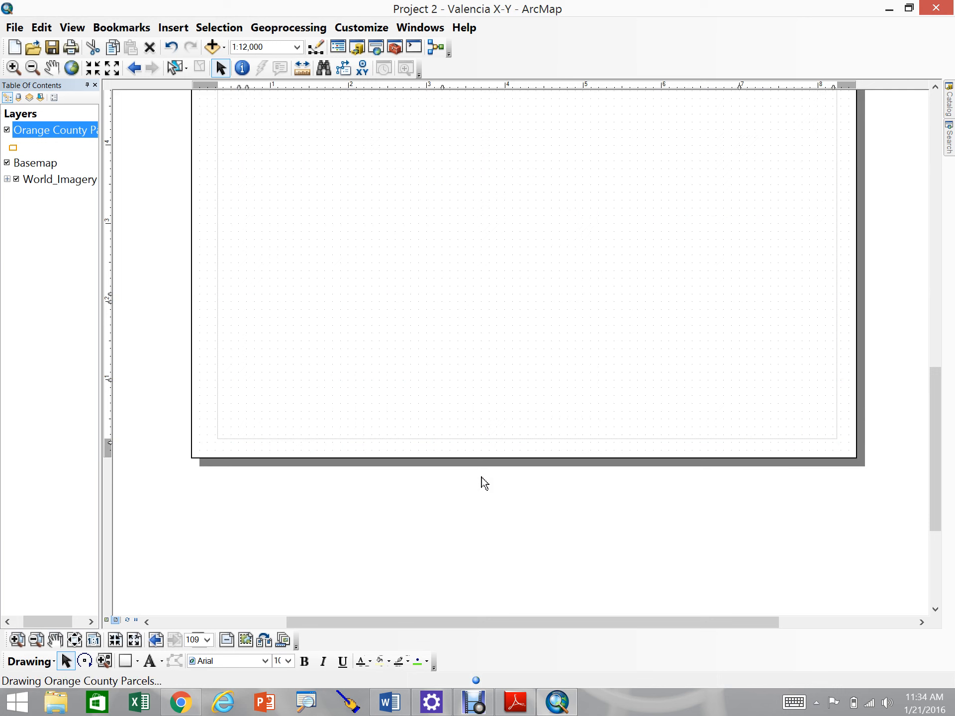
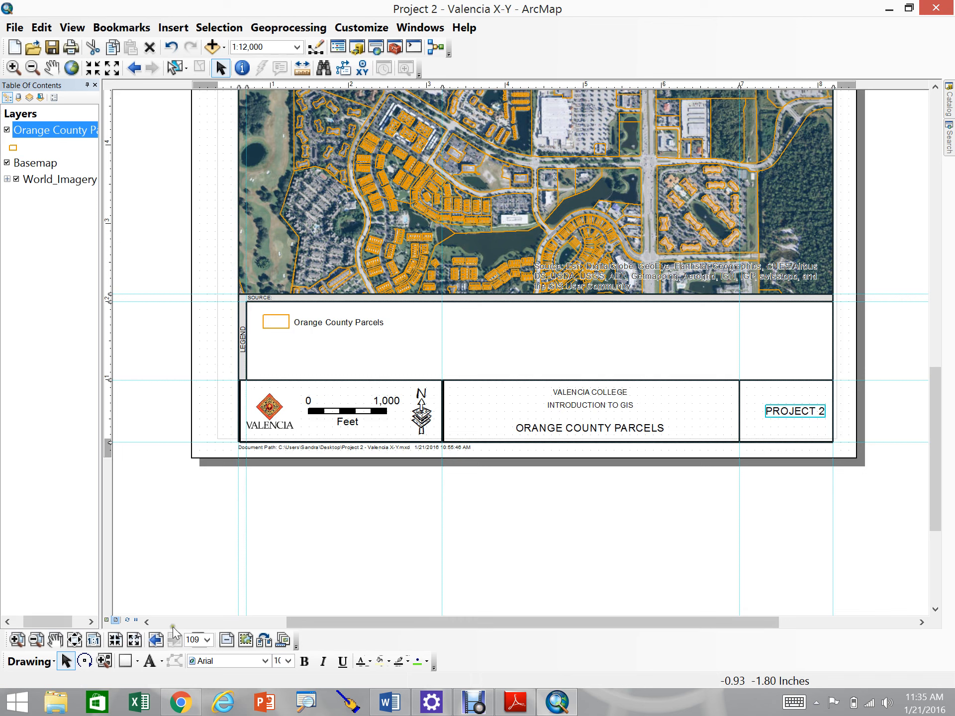
pyautogui.click(493, 582)
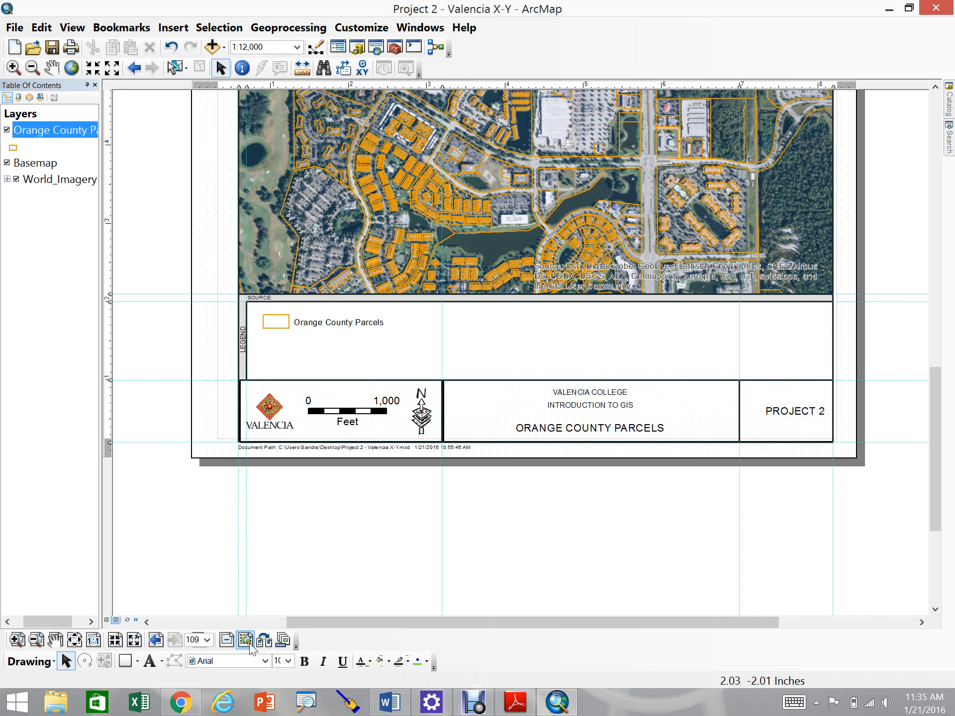
# Step: Show the Graphics toolbar and dock it next to the Draw toolbar
pyautogui.rightClick(566, 44)
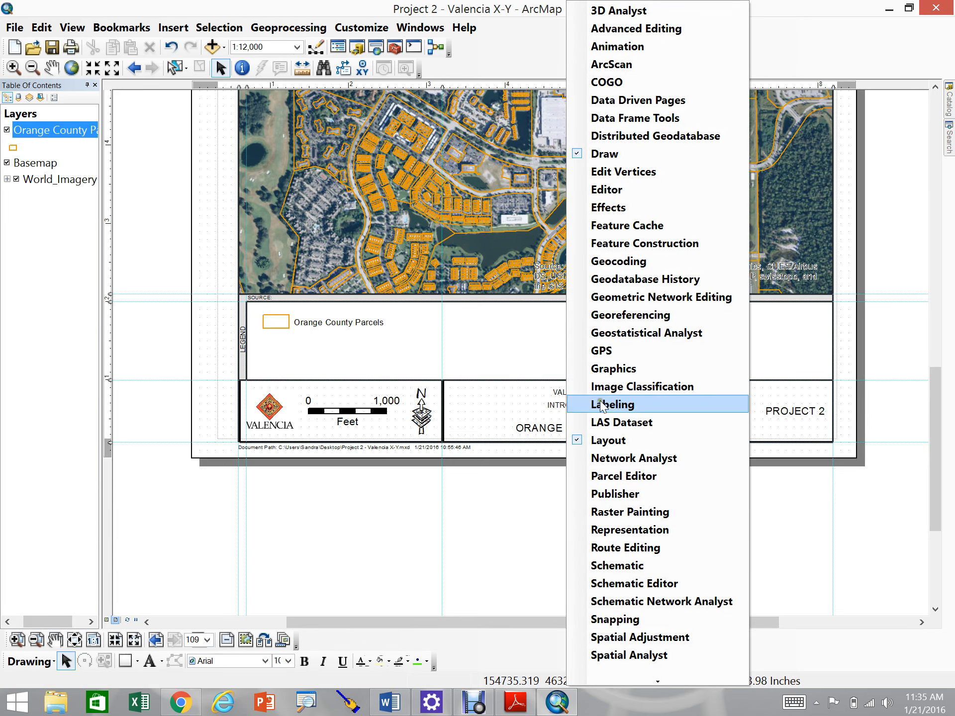
pyautogui.click(577, 369)
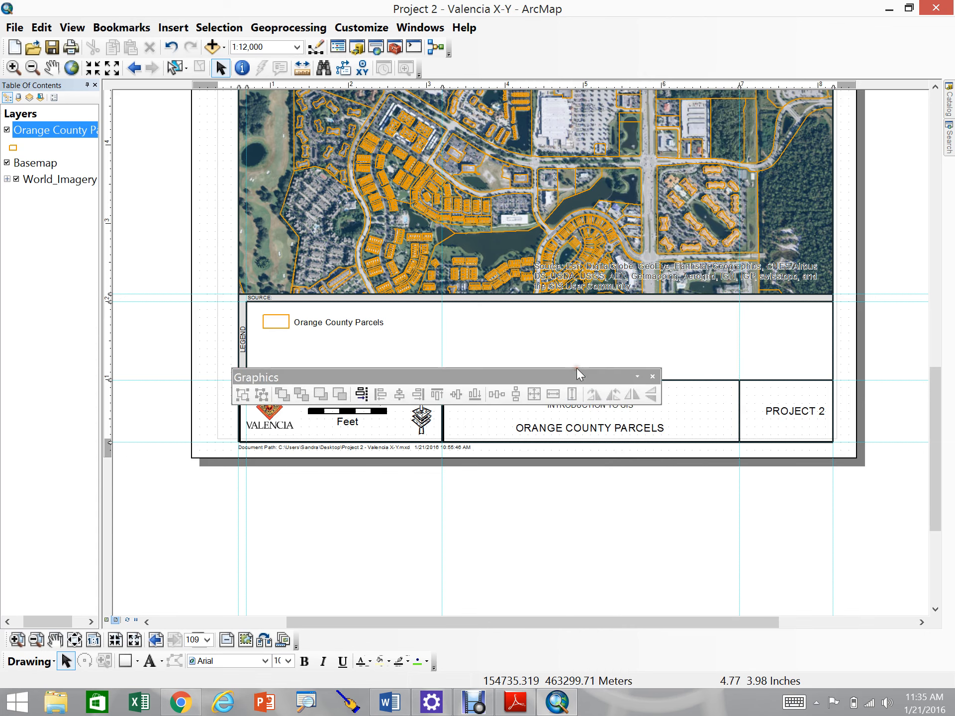
pyautogui.moveTo(464, 375)
pyautogui.mouseDown()
pyautogui.moveTo(501, 558)
pyautogui.moveTo(555, 636)
pyautogui.mouseUp()
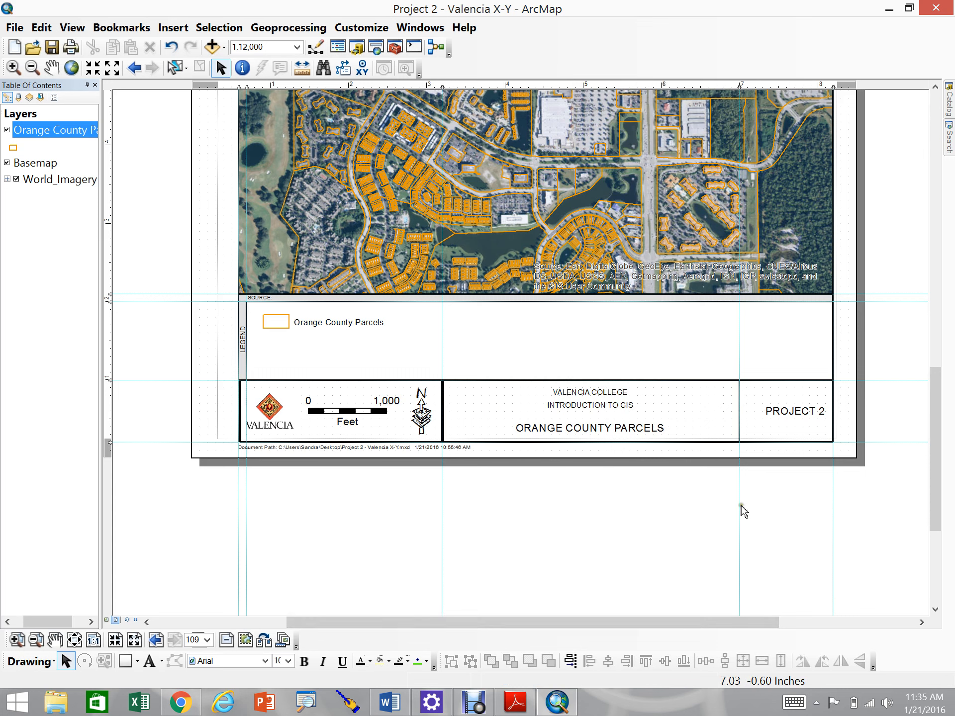
# Step: Center the PROJECT 2 text vertically and horizontally within its title block box, then deselect both elements
pyautogui.click(786, 413)
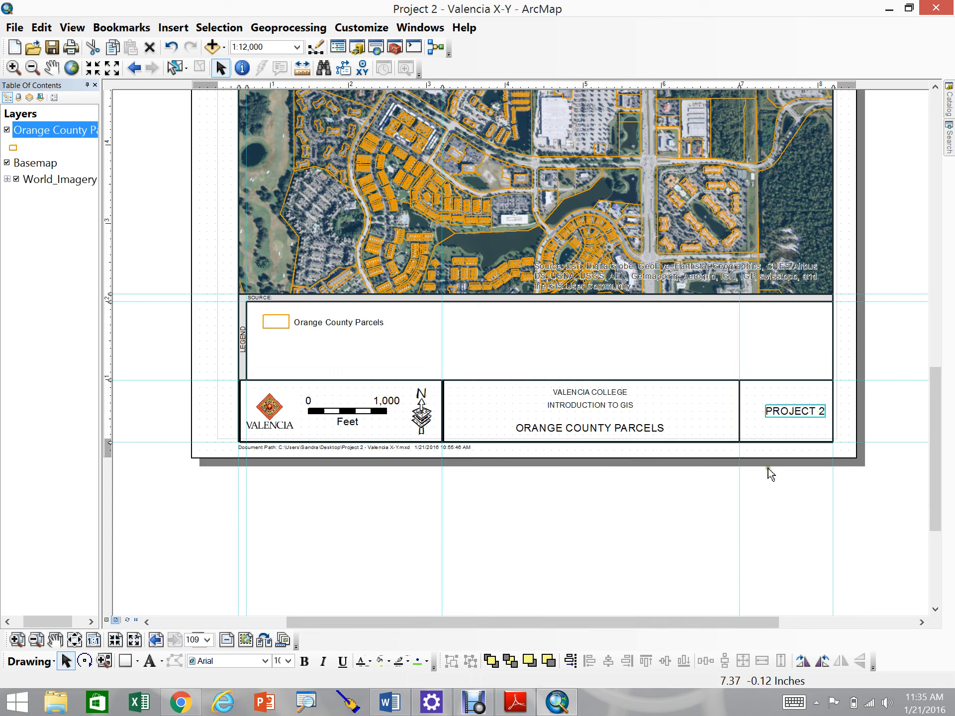
pyautogui.keyDown('shift'); pyautogui.click(775, 438); pyautogui.keyUp('shift')
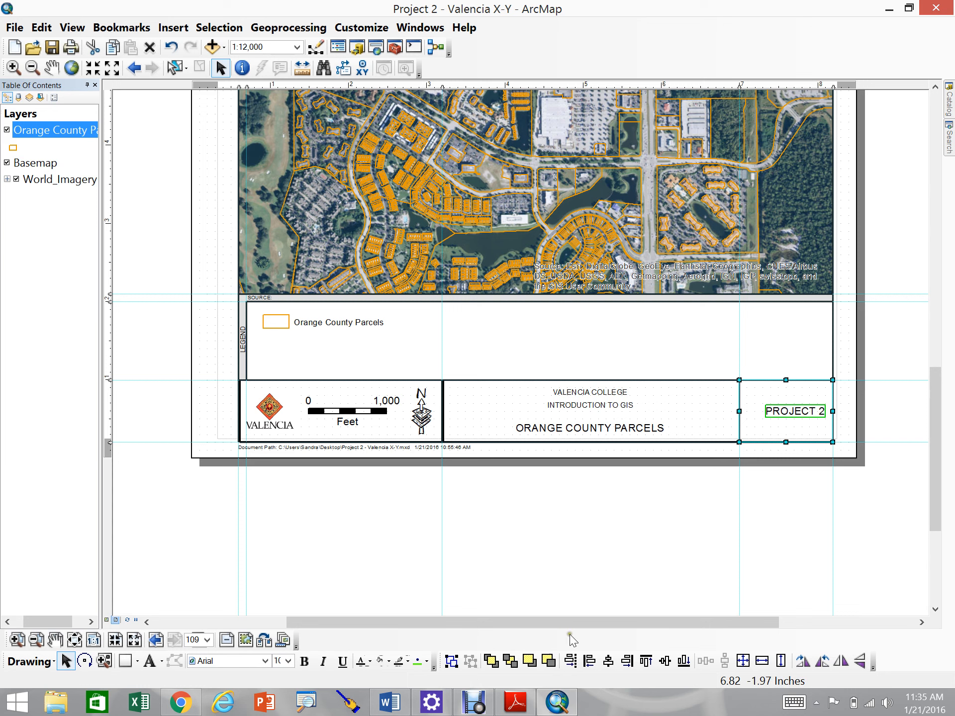
pyautogui.click(665, 662)
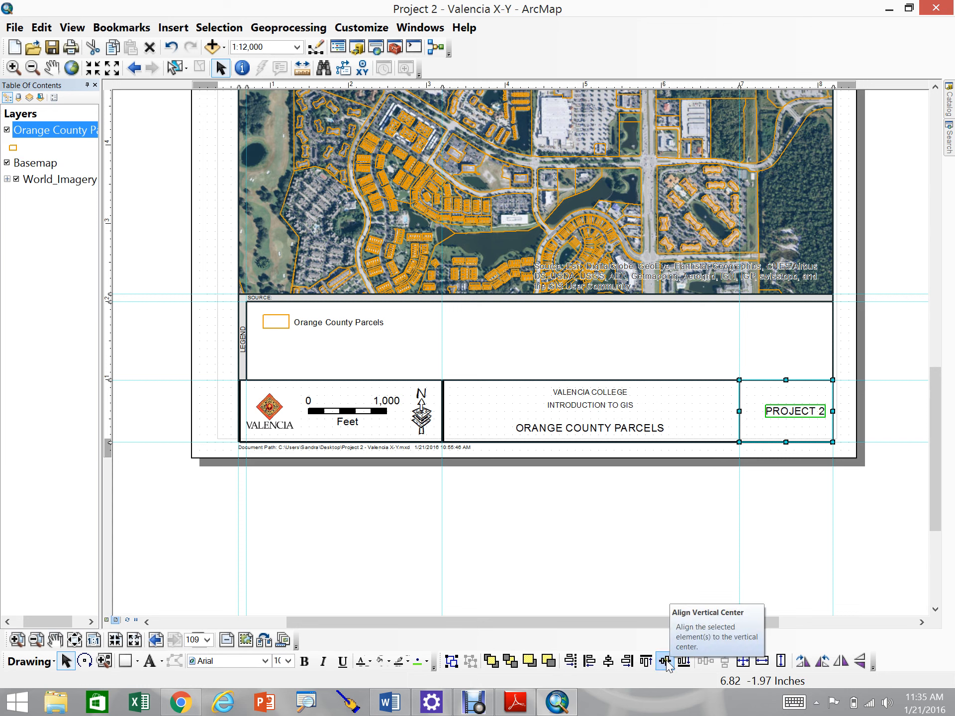
pyautogui.click(608, 662)
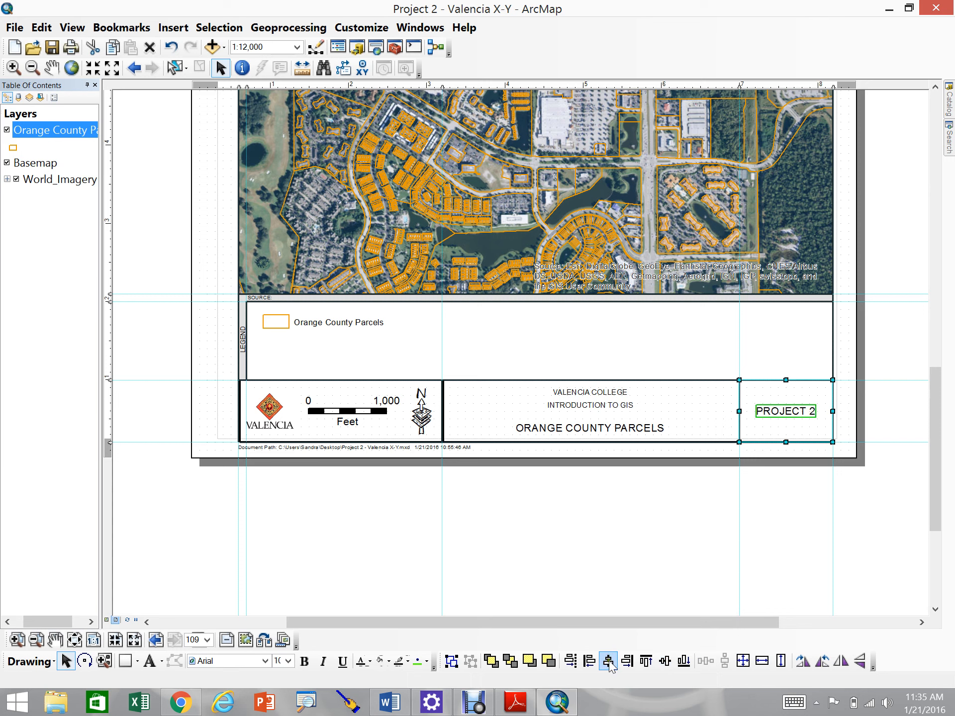
pyautogui.click(847, 484)
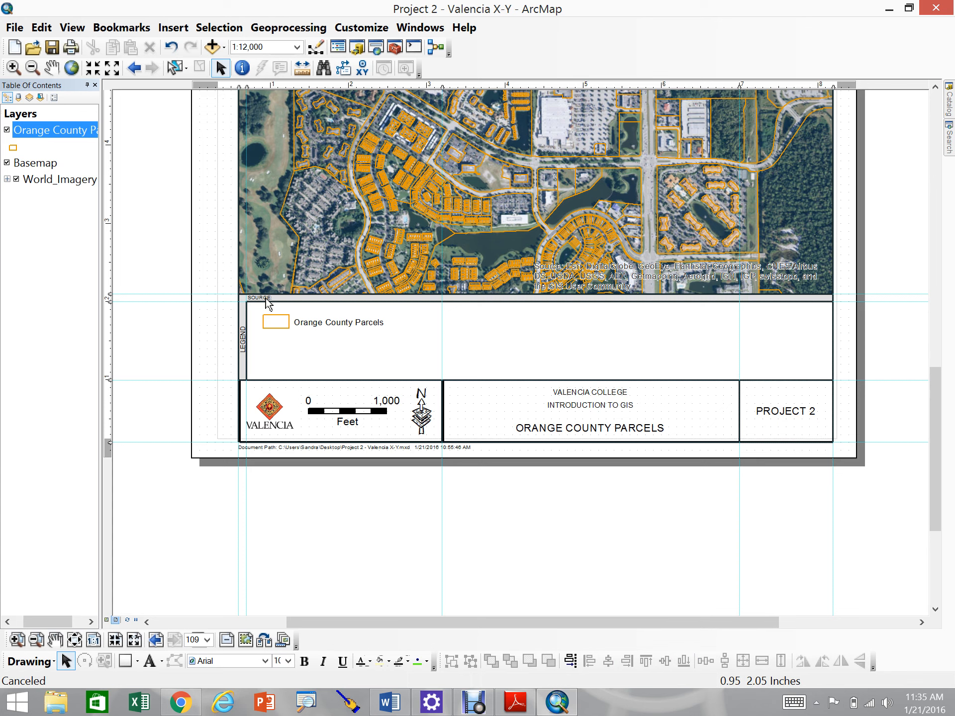
# Step: Insert Service Layer Credits dynamic text and move it onto the empty area below the page
pyautogui.click(187, 28)
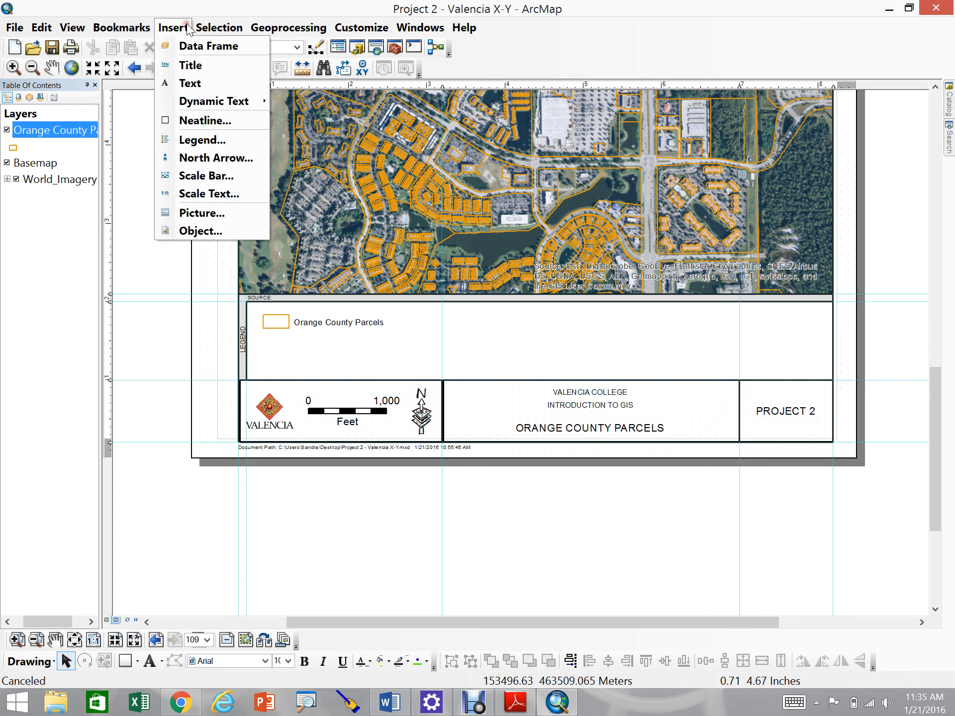
pyautogui.moveTo(205, 105)
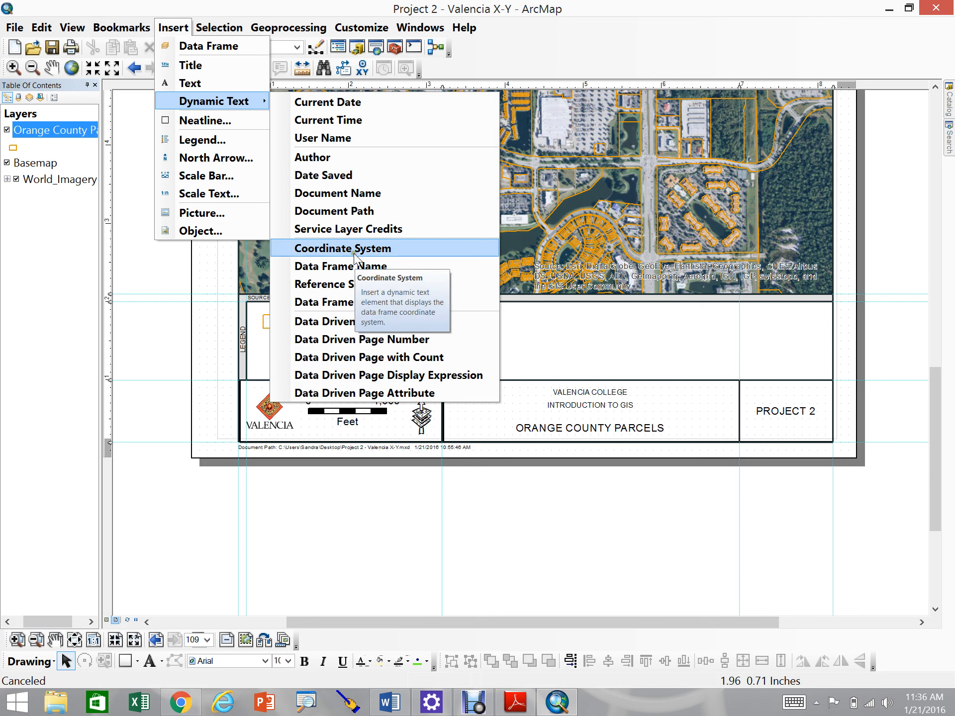
pyautogui.click(348, 229)
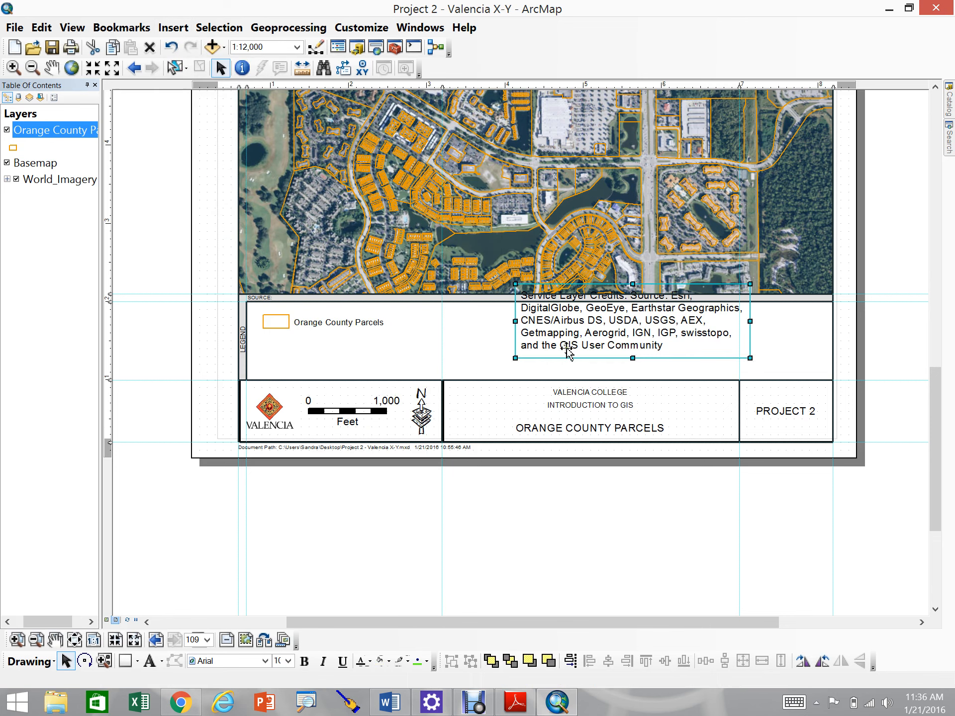
pyautogui.moveTo(575, 330); pyautogui.dragTo(561, 557)
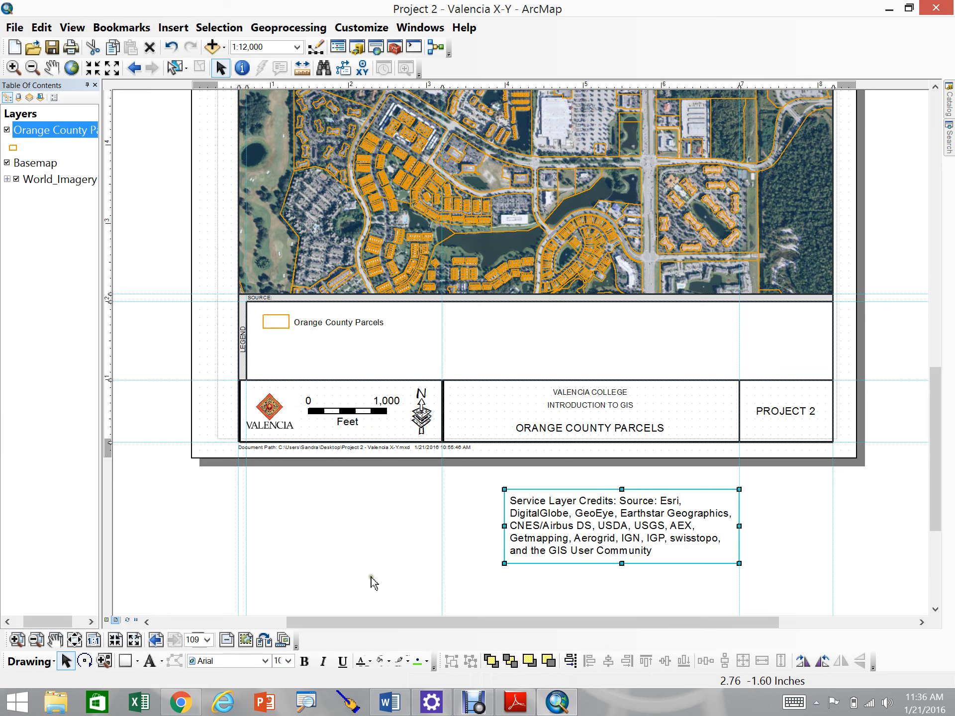
# Step: Set the service layer credits text to size 5 and reshape its box into a wide, shallow two-line strip
pyautogui.click(288, 662)
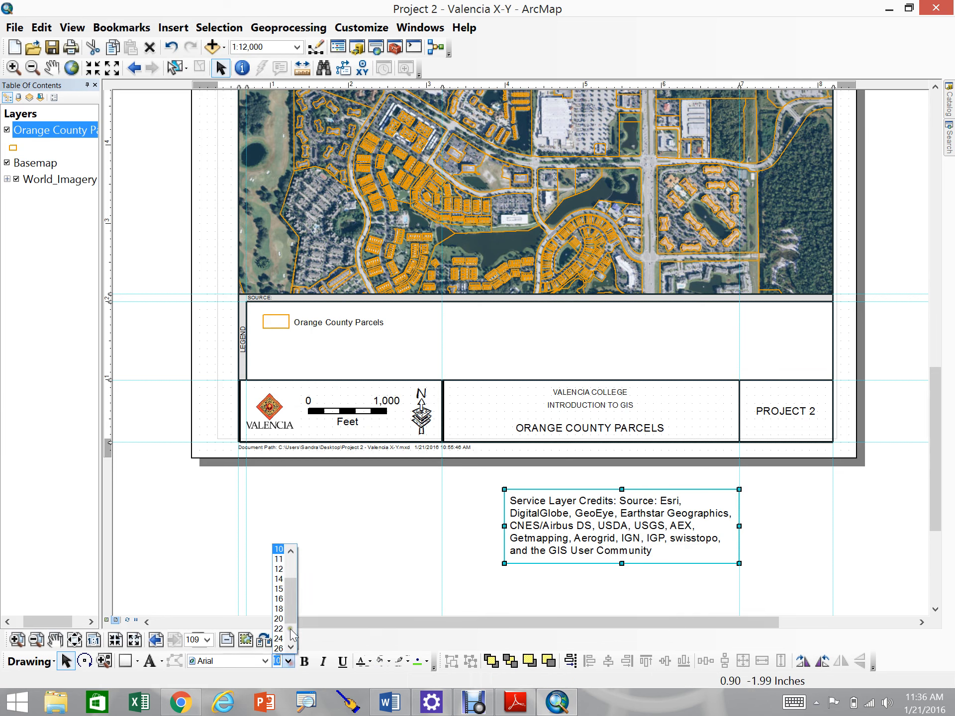
pyautogui.scroll(2, 295, 562)
pyautogui.click(280, 553)
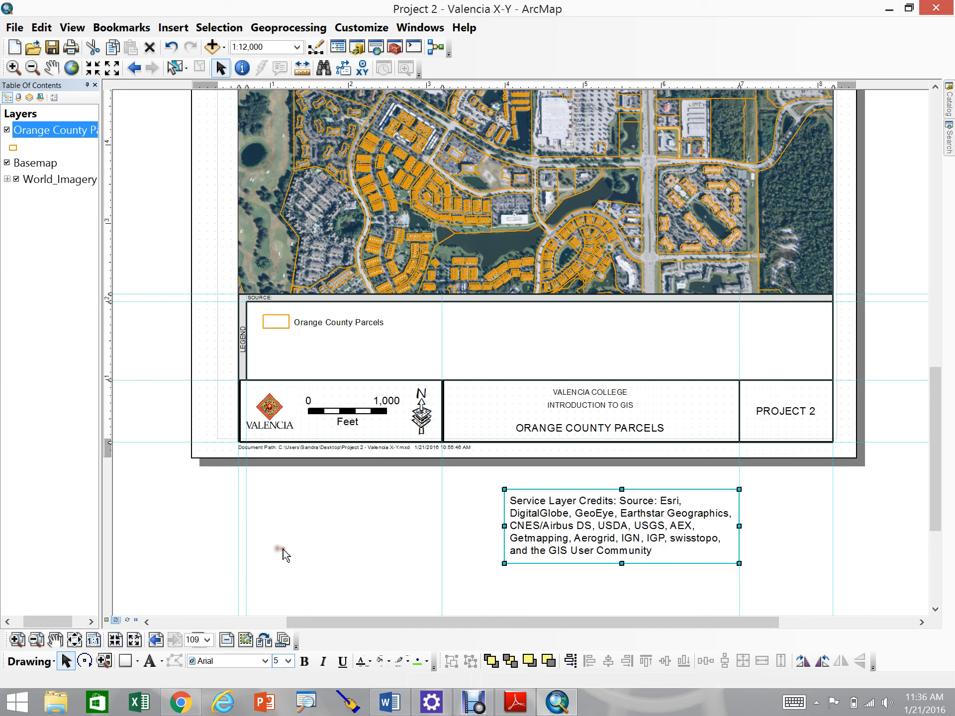
pyautogui.moveTo(739, 527); pyautogui.dragTo(932, 516)
pyautogui.moveTo(699, 498); pyautogui.dragTo(451, 498)
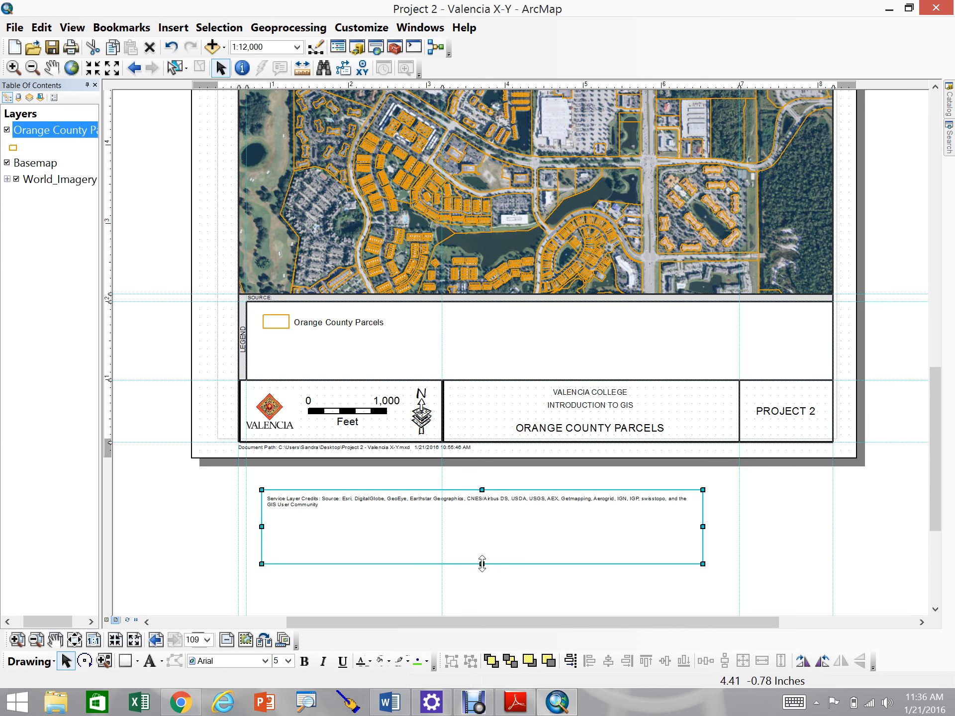
pyautogui.moveTo(482, 563); pyautogui.dragTo(478, 515)
pyautogui.doubleClick(316, 508)
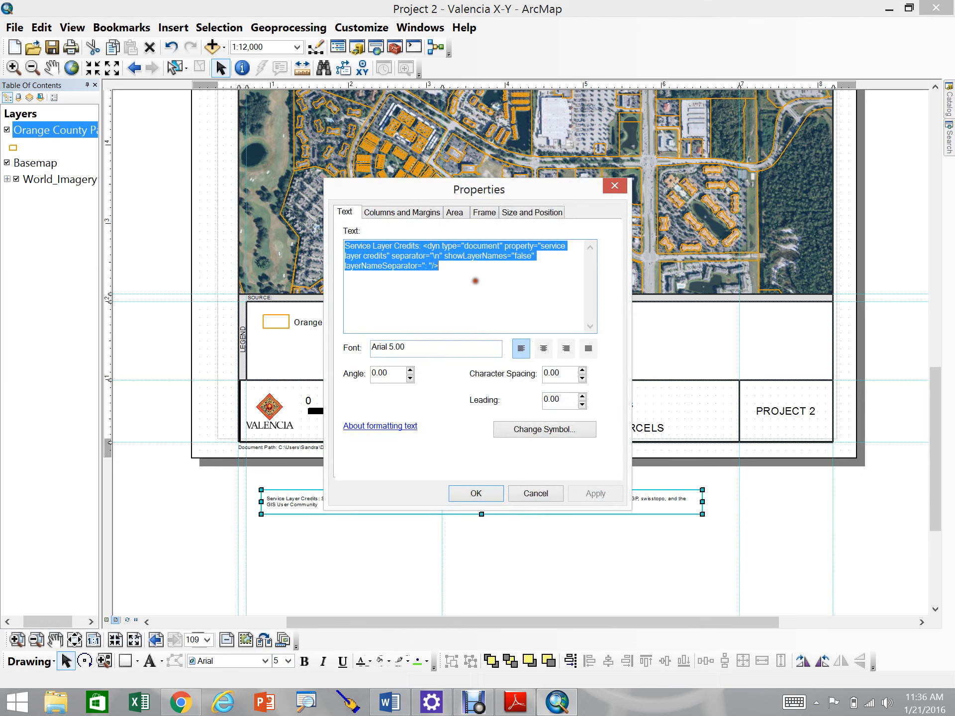
pyautogui.click(456, 266)
pyautogui.click(536, 495)
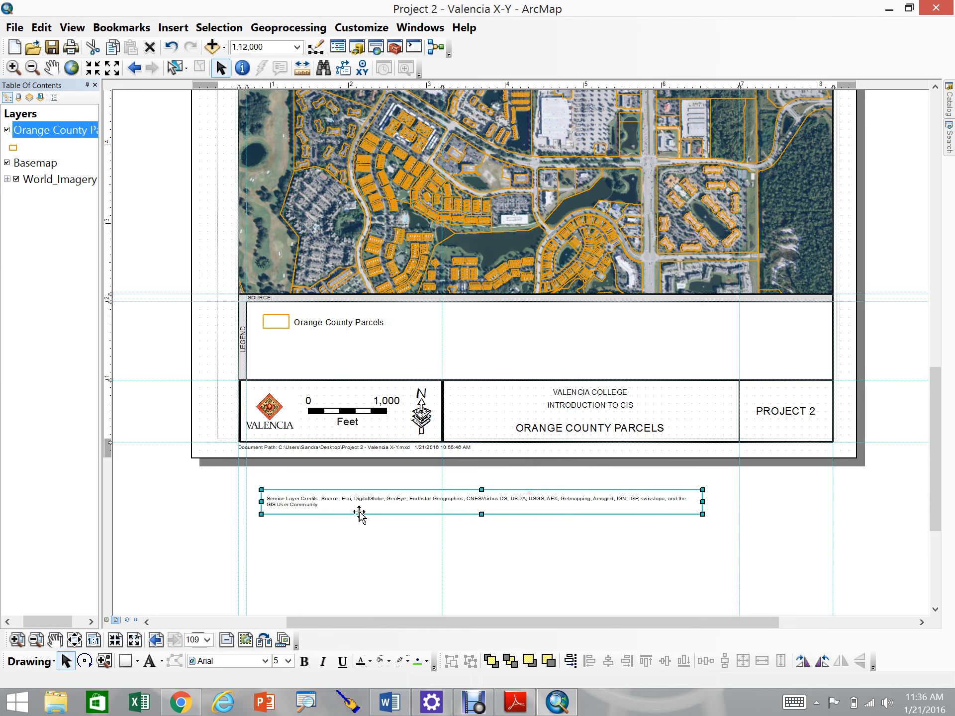
# Step: Append "- fgdl.org - Orange County Parcel Data" to the end of the service layer credits text and apply it
pyautogui.doubleClick(317, 505)
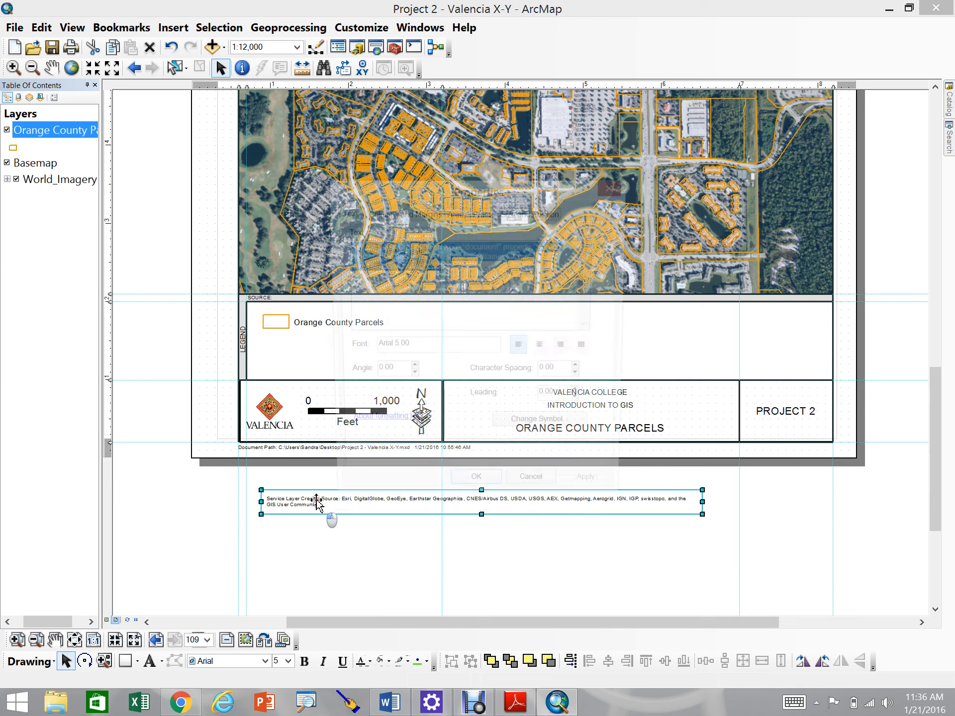
pyautogui.click(448, 265)
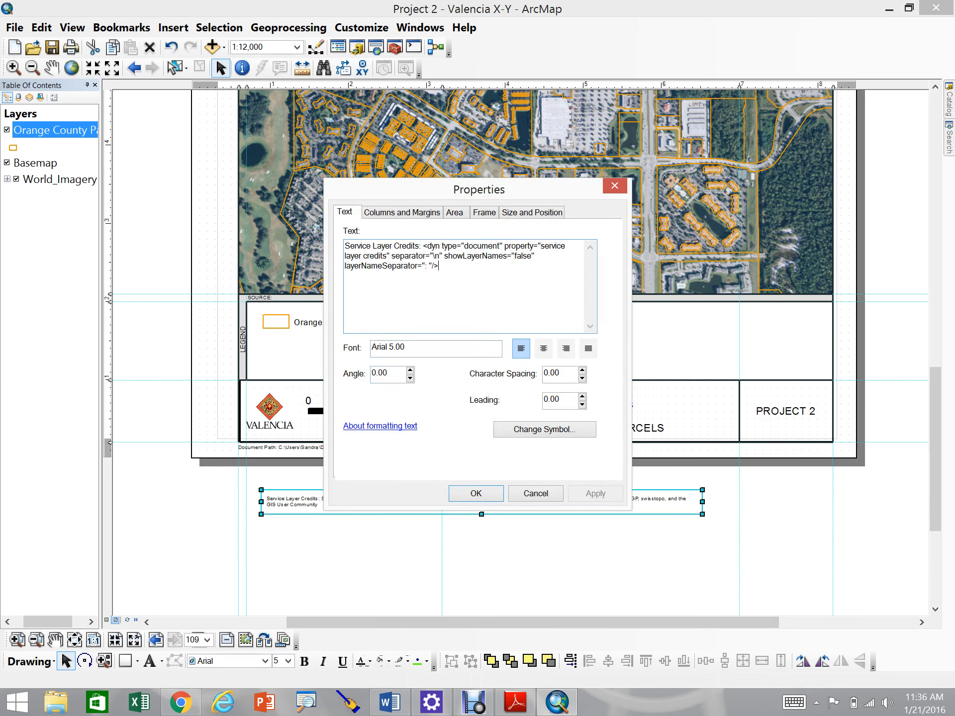
pyautogui.write('- fgdl.org - Orange')
pyautogui.write('County Parcel Data')
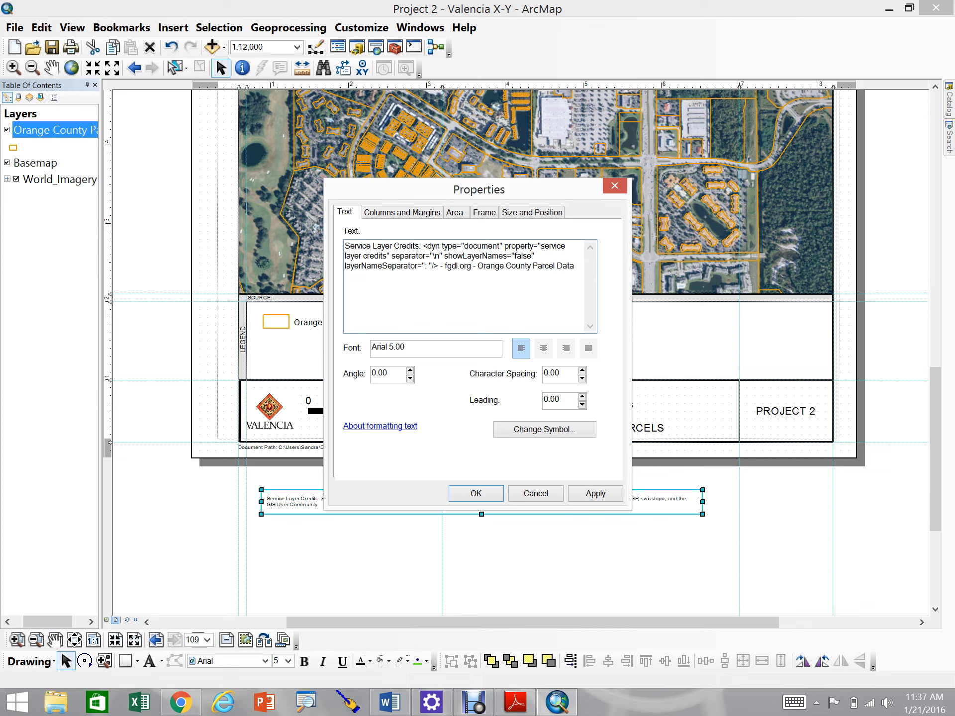
pyautogui.click(597, 495)
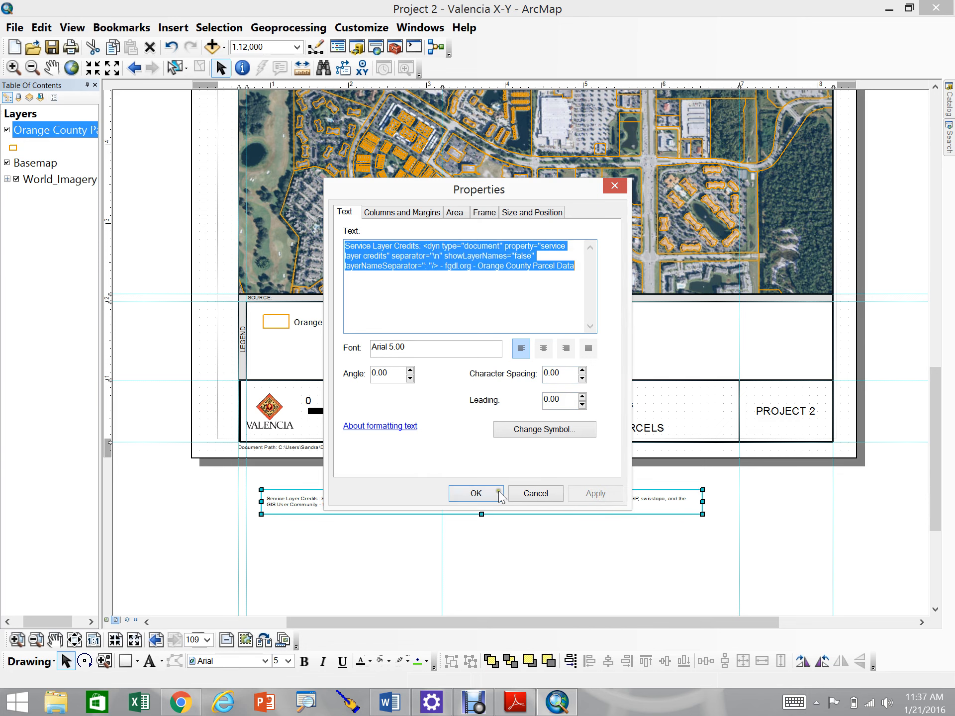
pyautogui.click(488, 493)
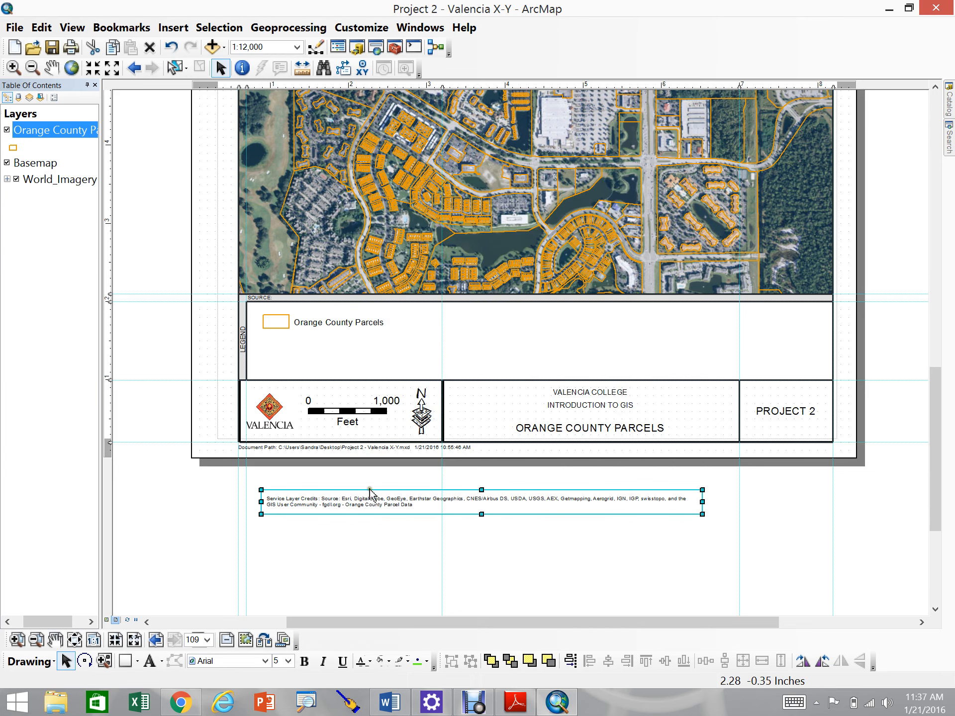
# Step: Fit the credits text into the SOURCE strip, extended to the map frame's right edge, and nudge the SOURCE label left
pyautogui.moveTo(369, 494); pyautogui.dragTo(377, 298)
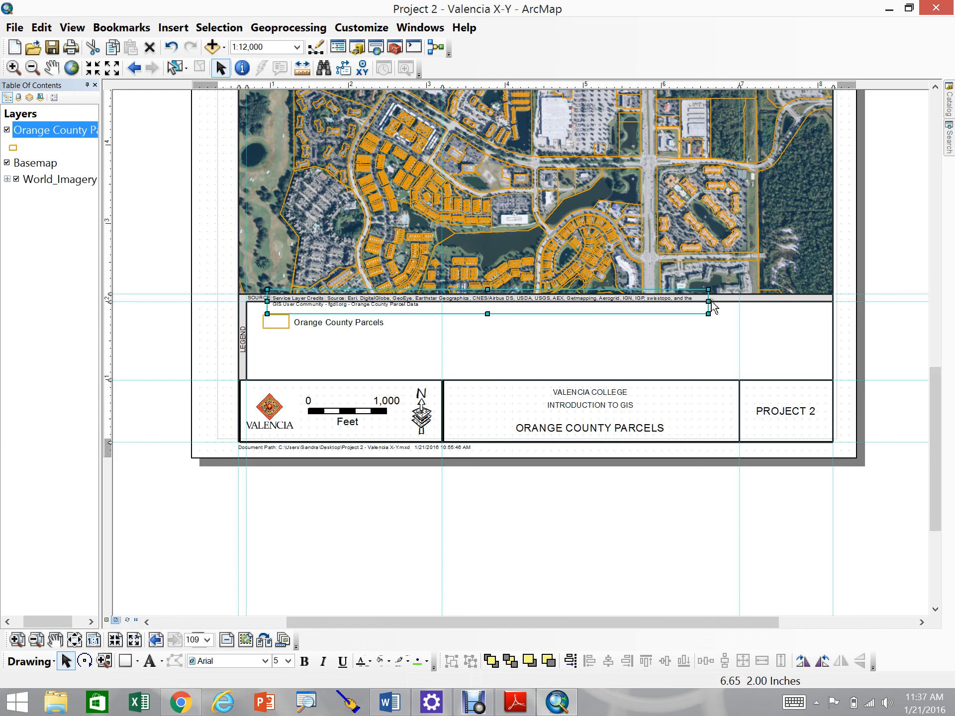
pyautogui.moveTo(710, 301); pyautogui.dragTo(834, 299)
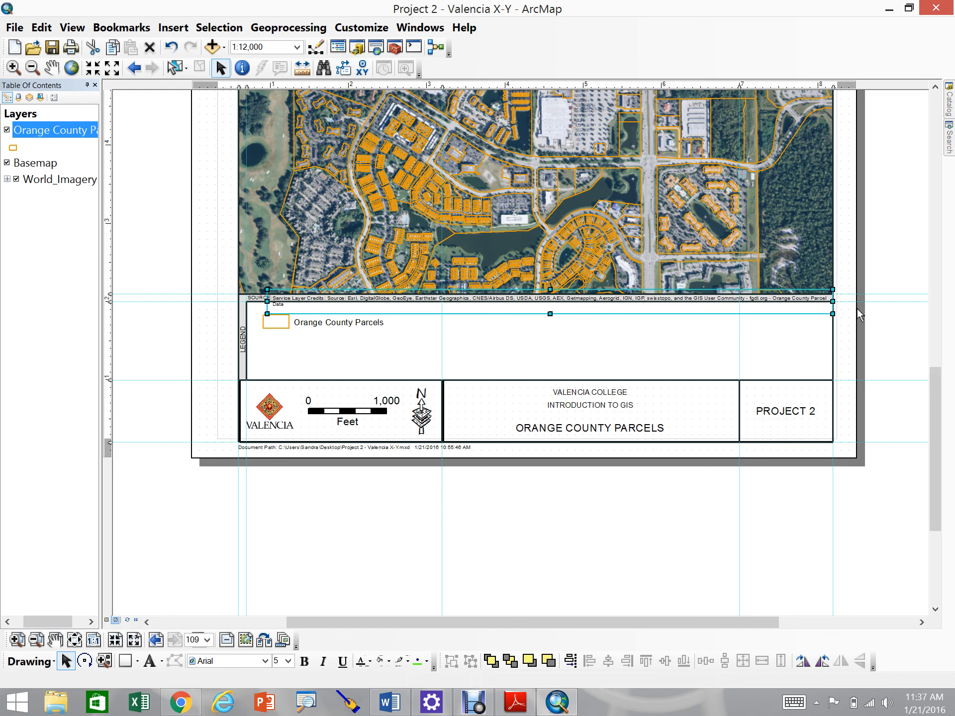
pyautogui.click(256, 301)
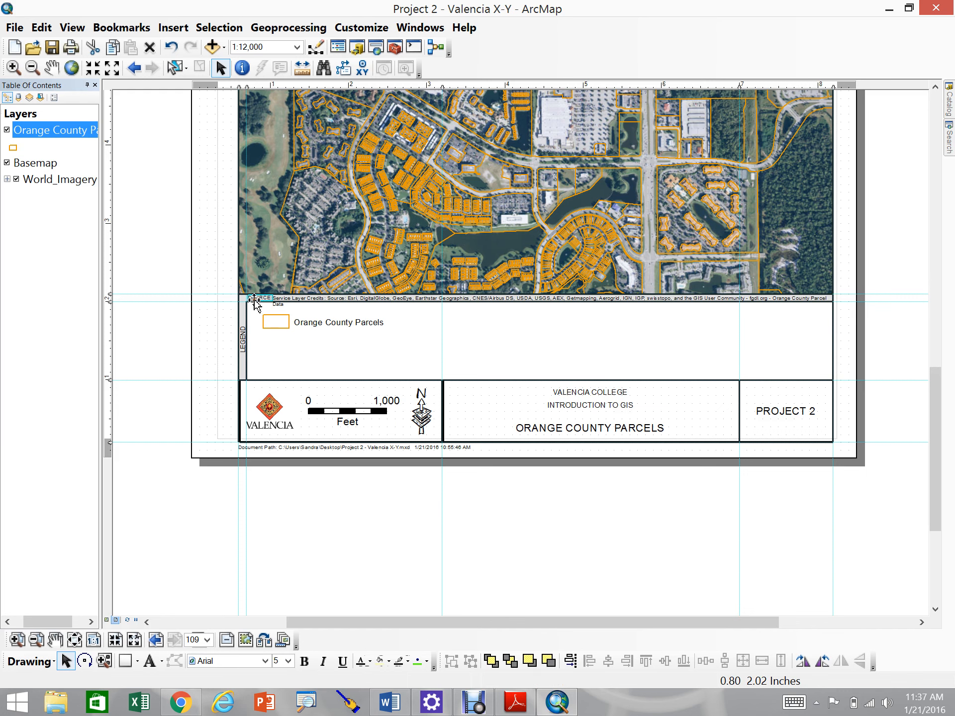
pyautogui.press('Left')
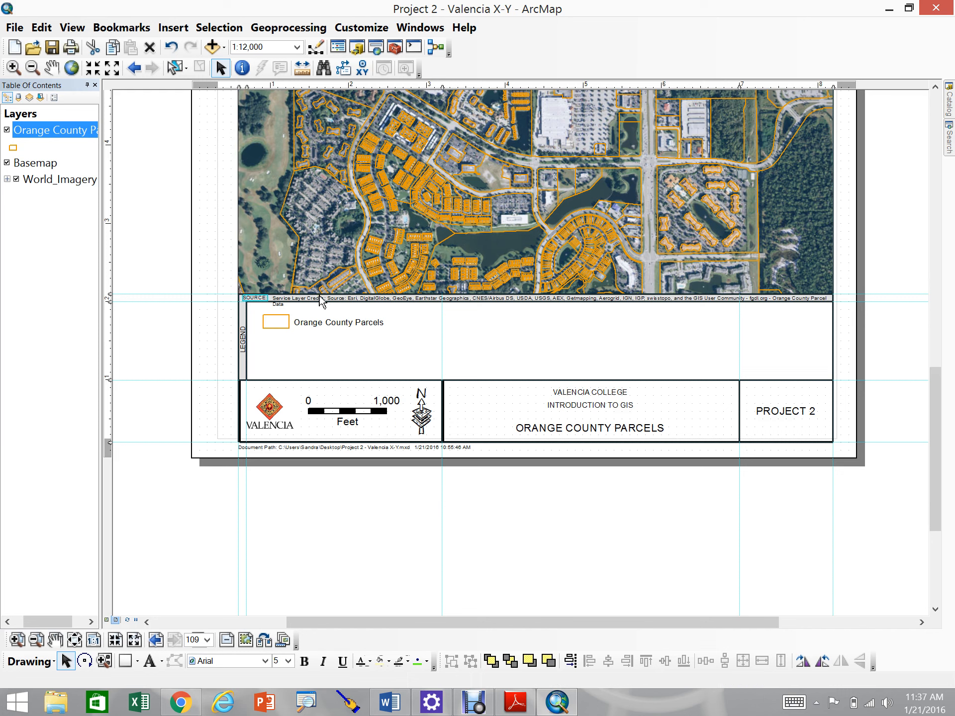
pyautogui.click(613, 307)
# Step: Lower the top edge of the white legend box to make room for the second line of source text
pyautogui.click(258, 347)
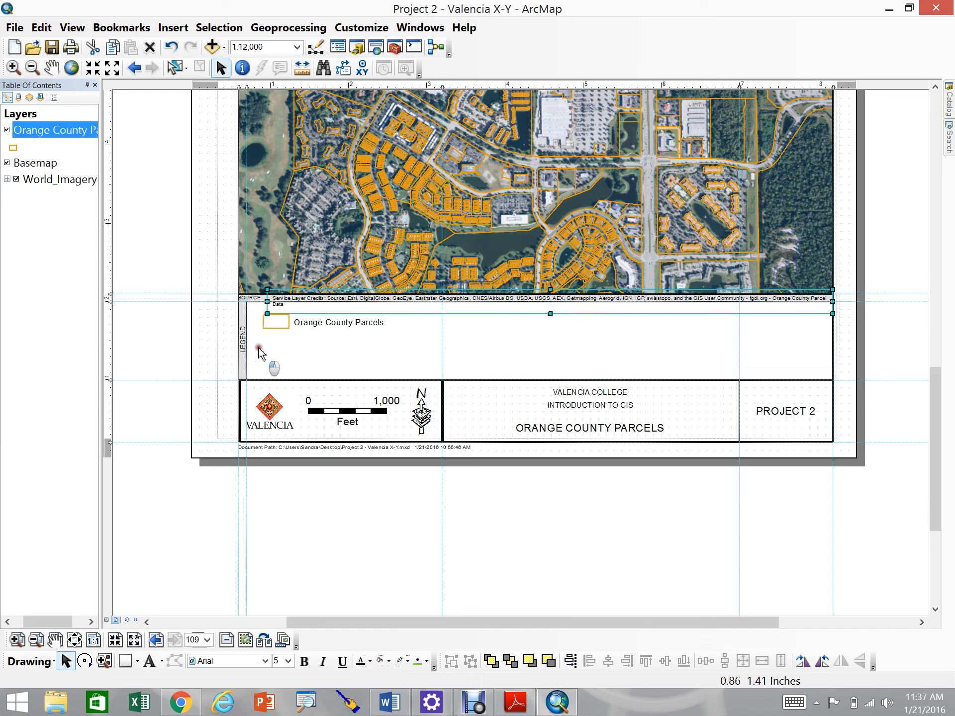
pyautogui.moveTo(539, 302); pyautogui.dragTo(535, 311)
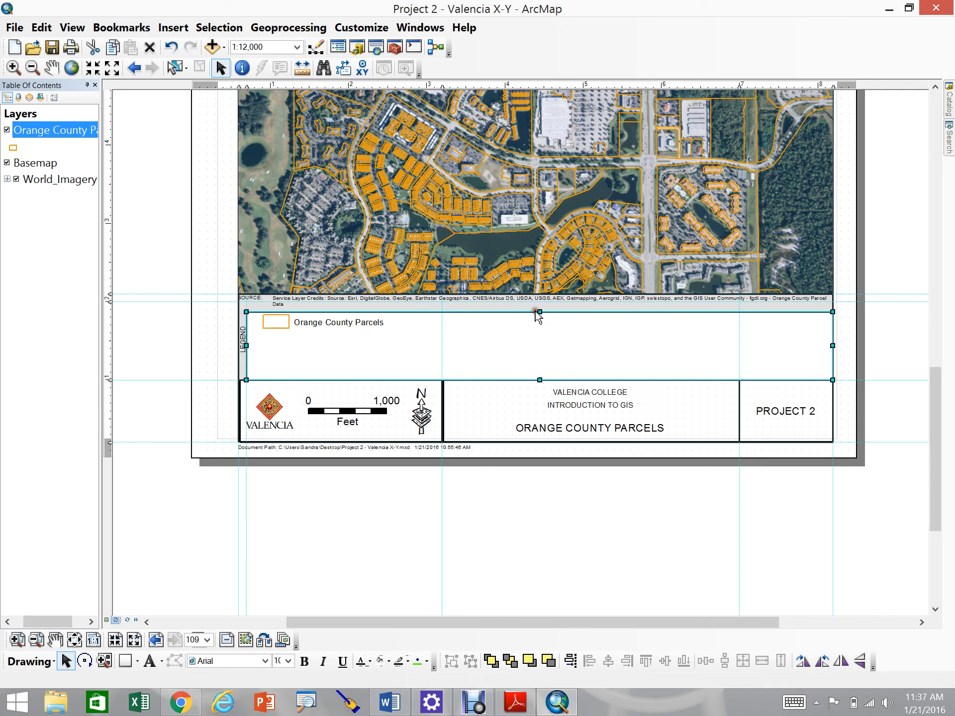
pyautogui.click(525, 358)
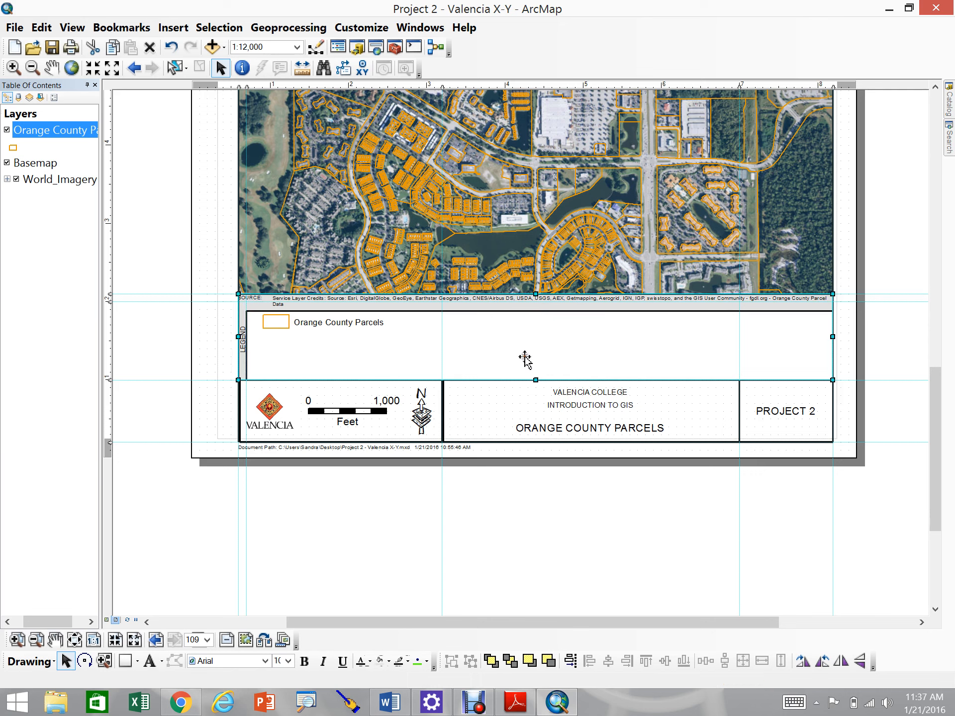
# Step: Add a horizontal guide at about 1.87 inches and snap the white legend box's upper-left corner to it
pyautogui.click(110, 310)
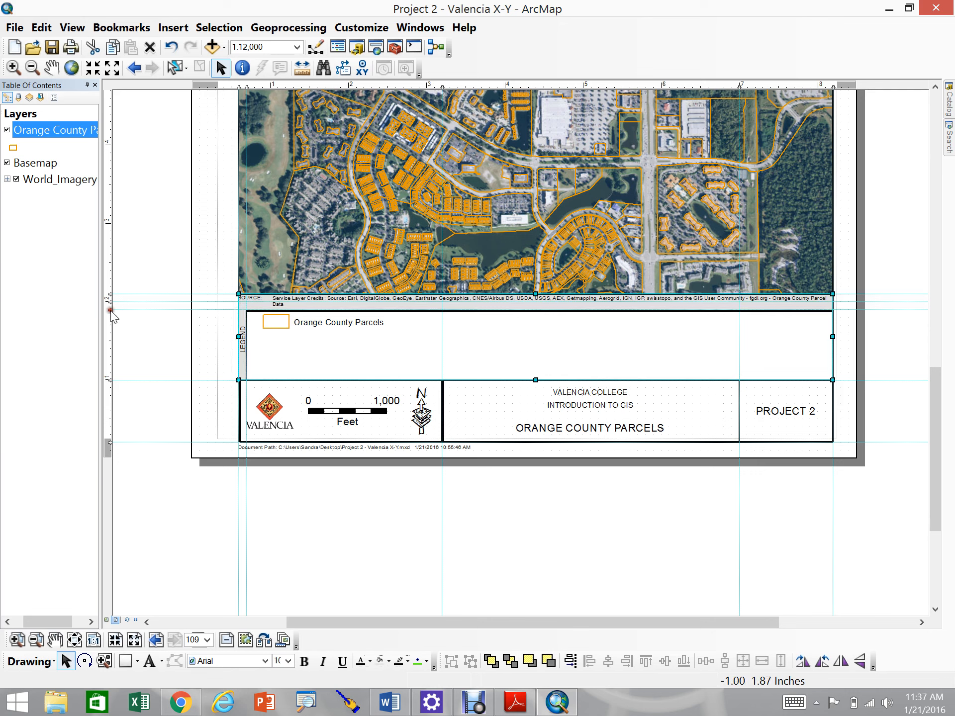
pyautogui.click(503, 318)
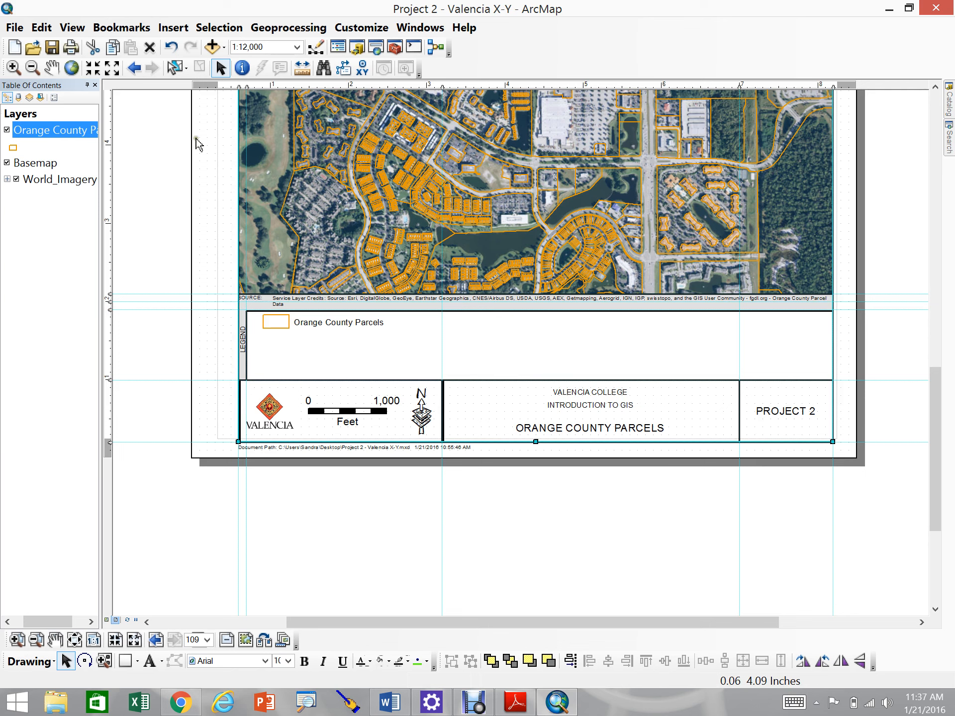
pyautogui.click(17, 639)
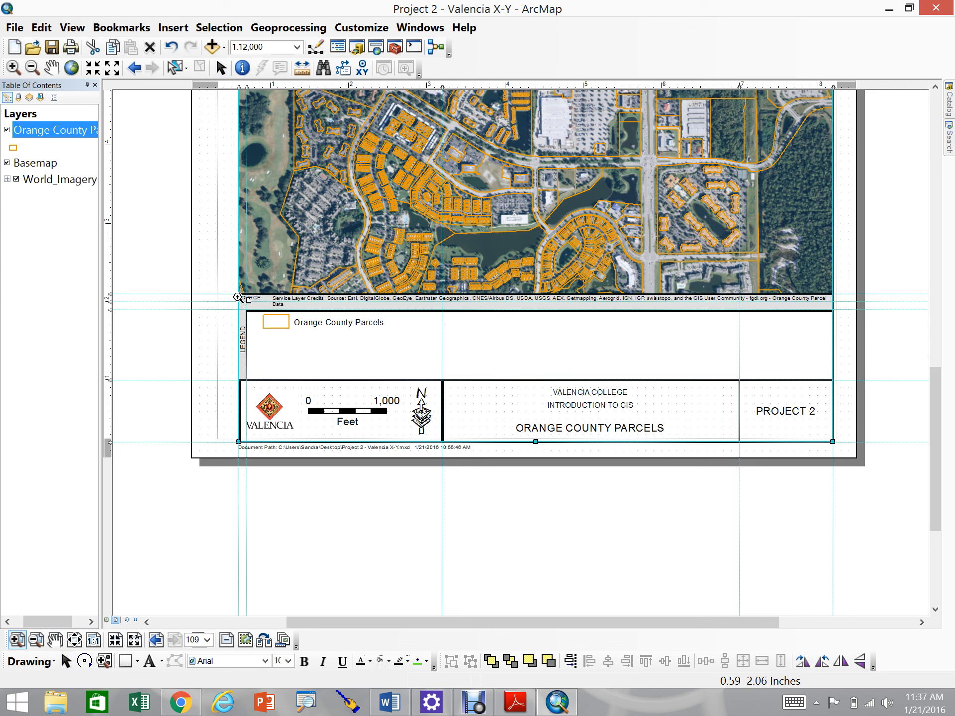
pyautogui.moveTo(323, 363); pyautogui.dragTo(335, 375)
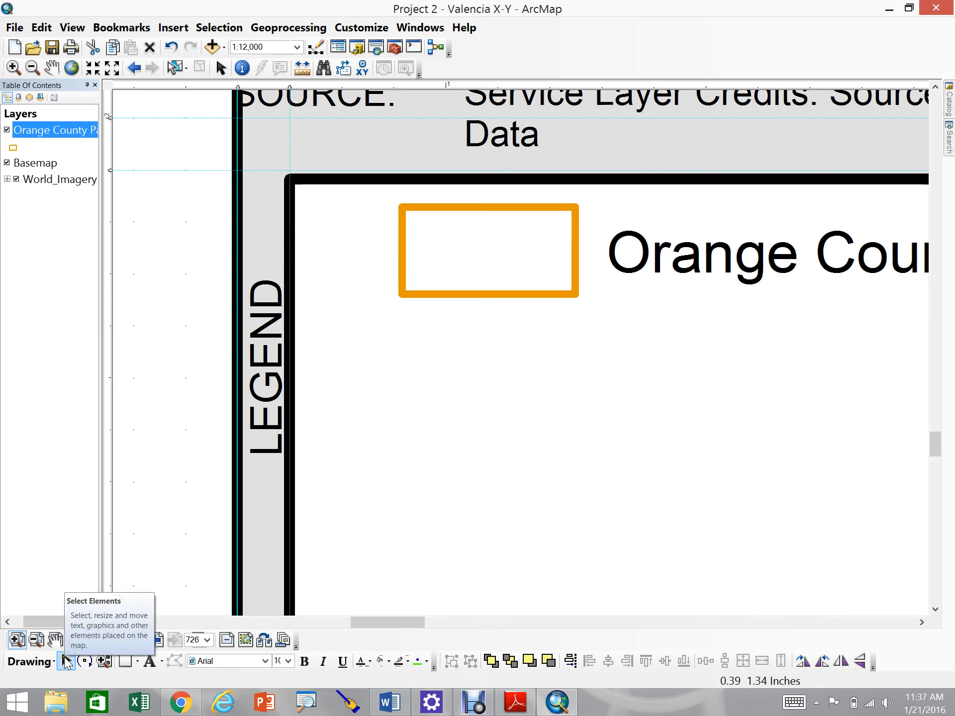
pyautogui.click(66, 661)
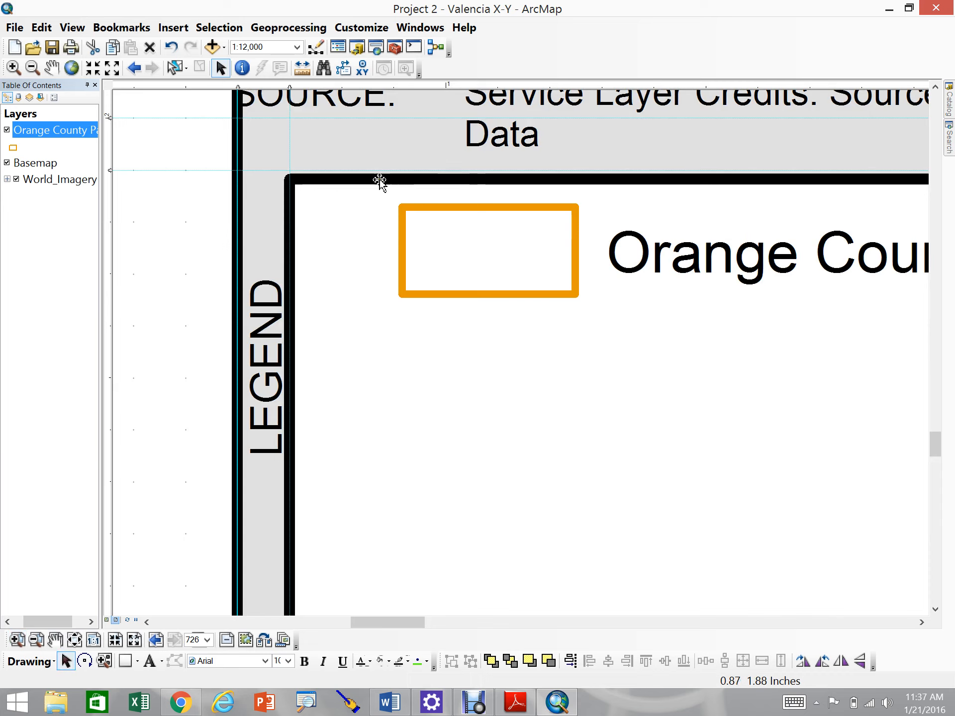
pyautogui.click(291, 175)
pyautogui.moveTo(290, 170); pyautogui.dragTo(290, 170)
pyautogui.click(129, 260)
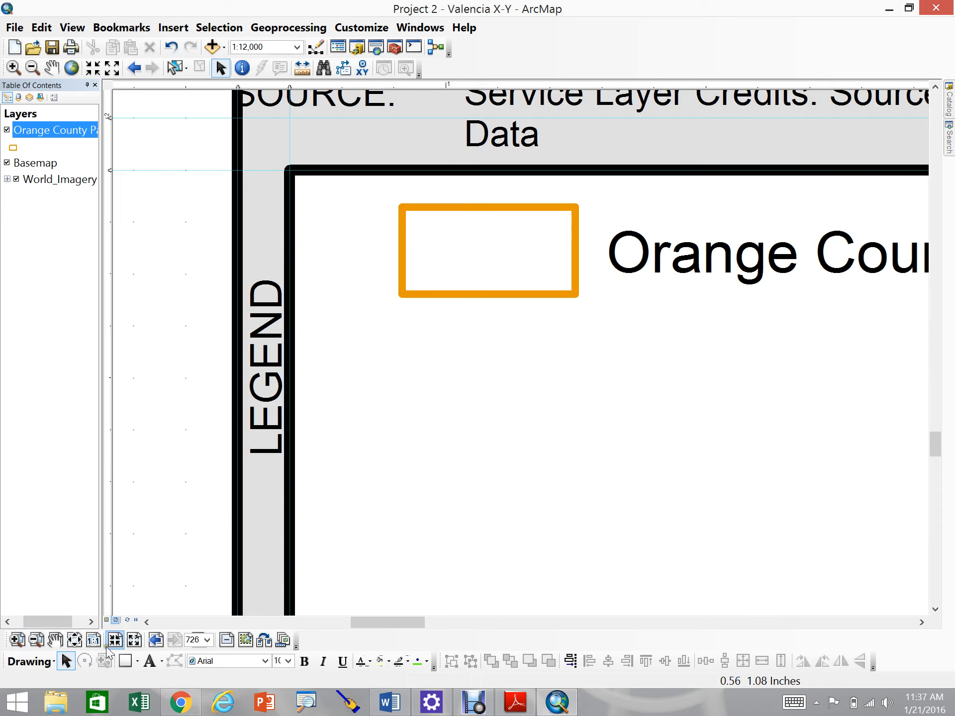
# Step: Start a map export of the whole page layout and choose PDF as the file type
pyautogui.click(74, 641)
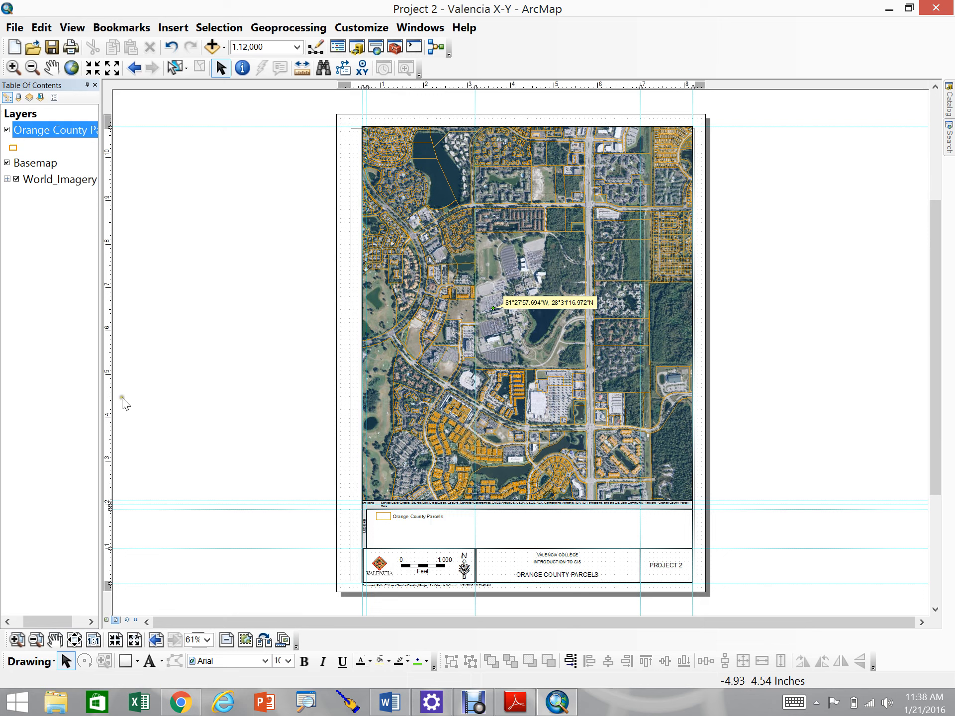
pyautogui.click(13, 28)
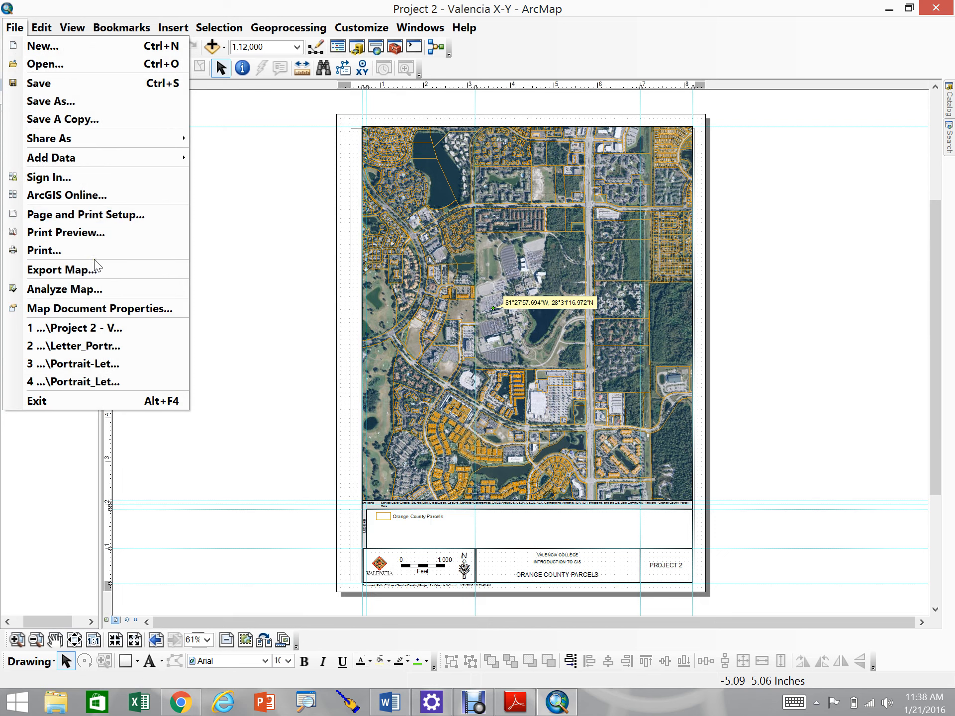
pyautogui.click(86, 275)
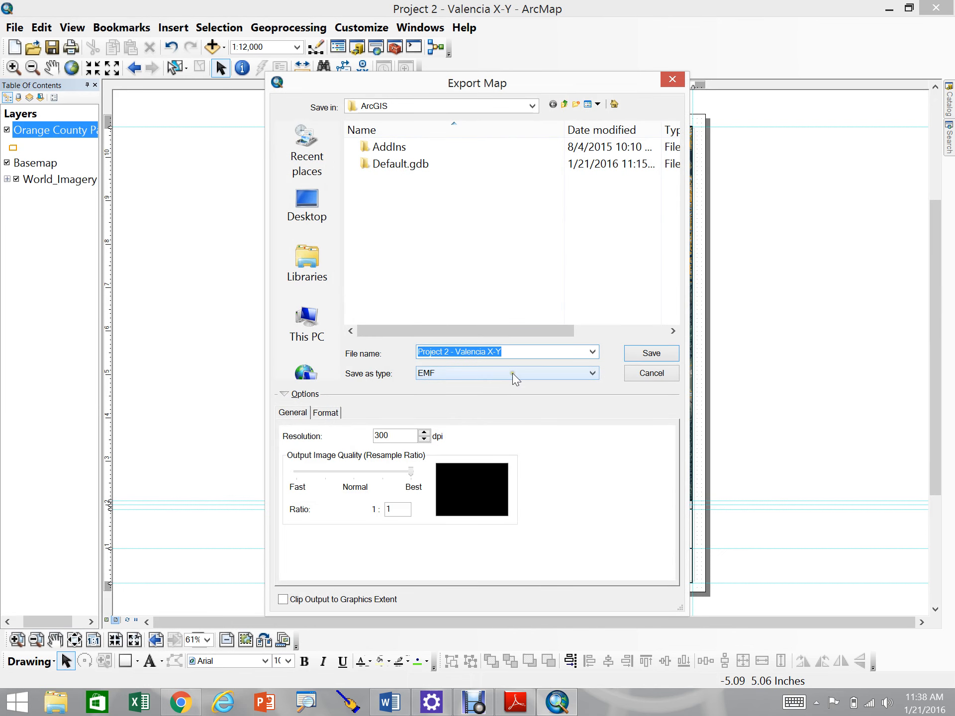
pyautogui.click(515, 377)
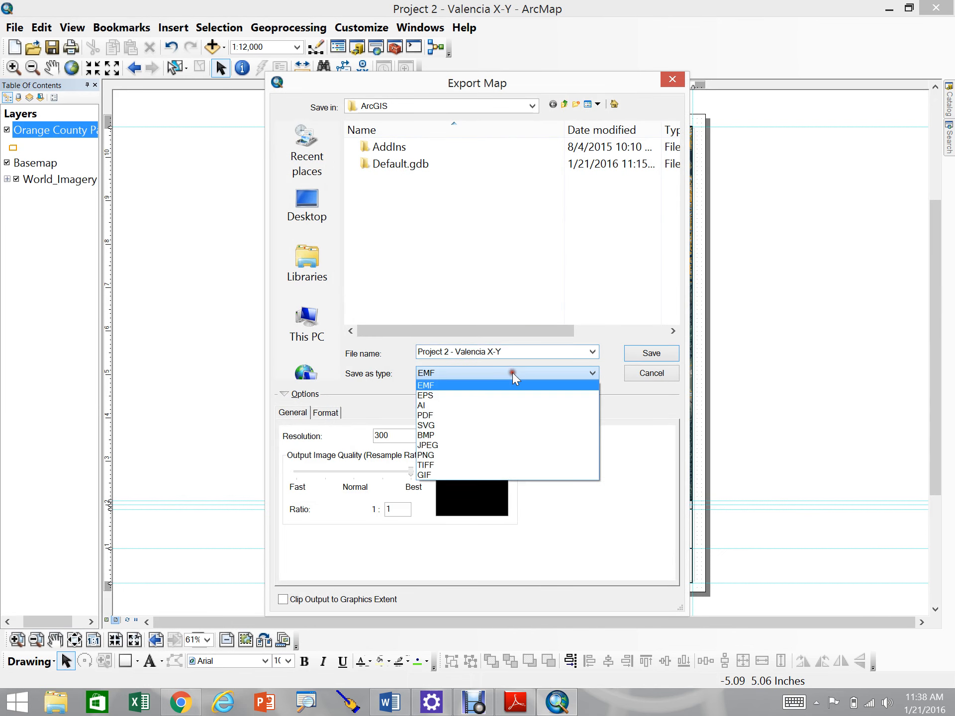
pyautogui.click(429, 416)
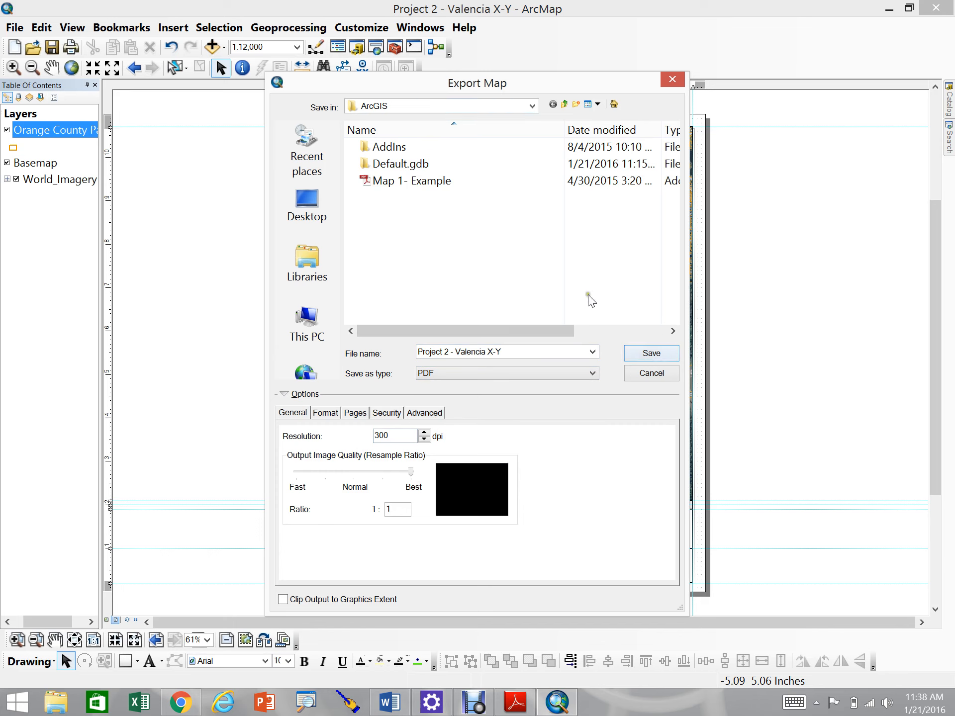
# Step: Export the PDF as "Project 2 - Valencia X-Y" to 2016 Spring > SUR 2390 - Intro to GIS > Class 2 - Material on Removable Disk (E:)
pyautogui.click(531, 106)
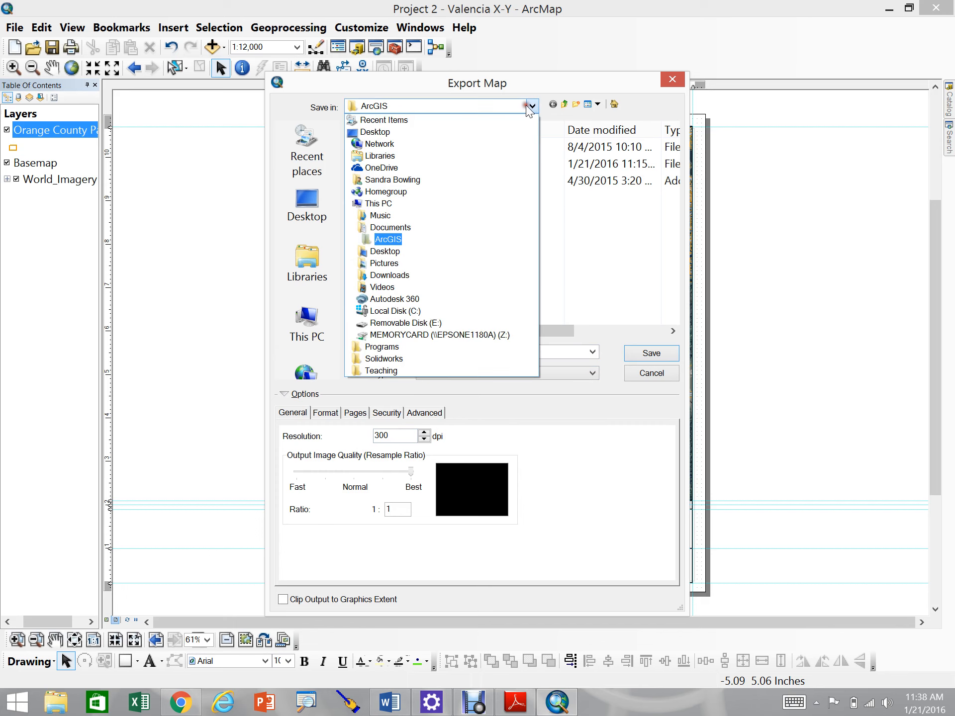
pyautogui.click(411, 325)
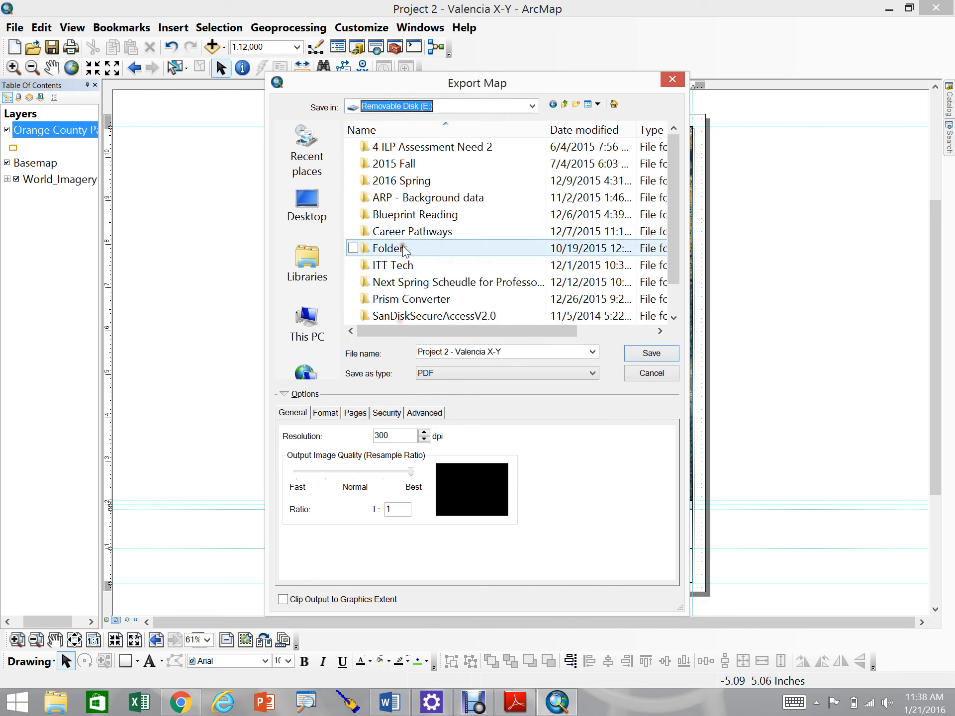
pyautogui.doubleClick(416, 182)
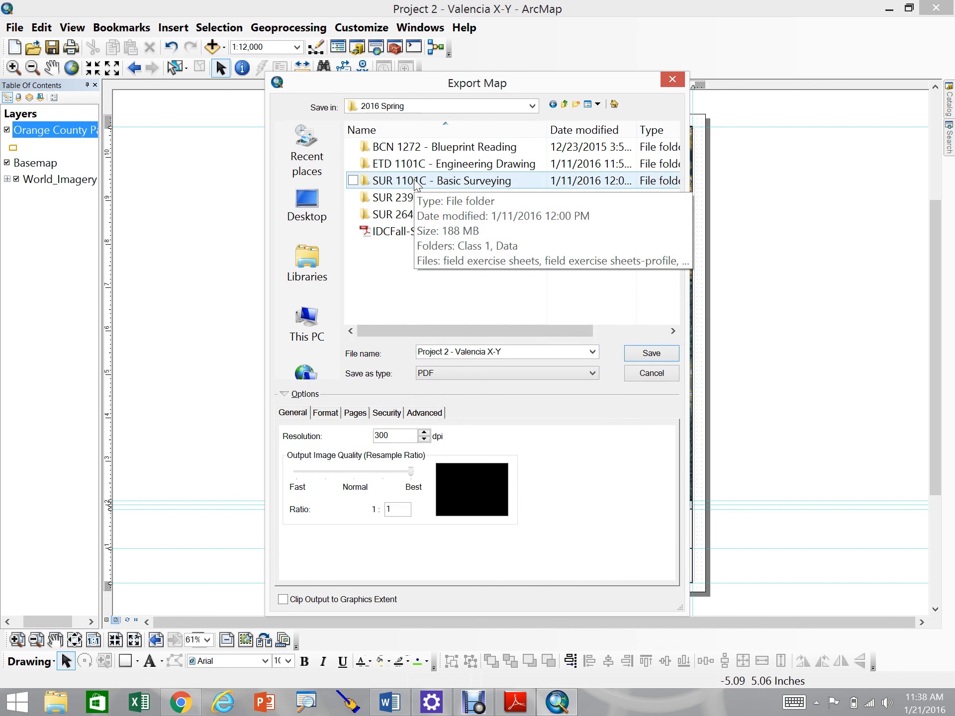
pyautogui.click(469, 199)
pyautogui.doubleClick(469, 199)
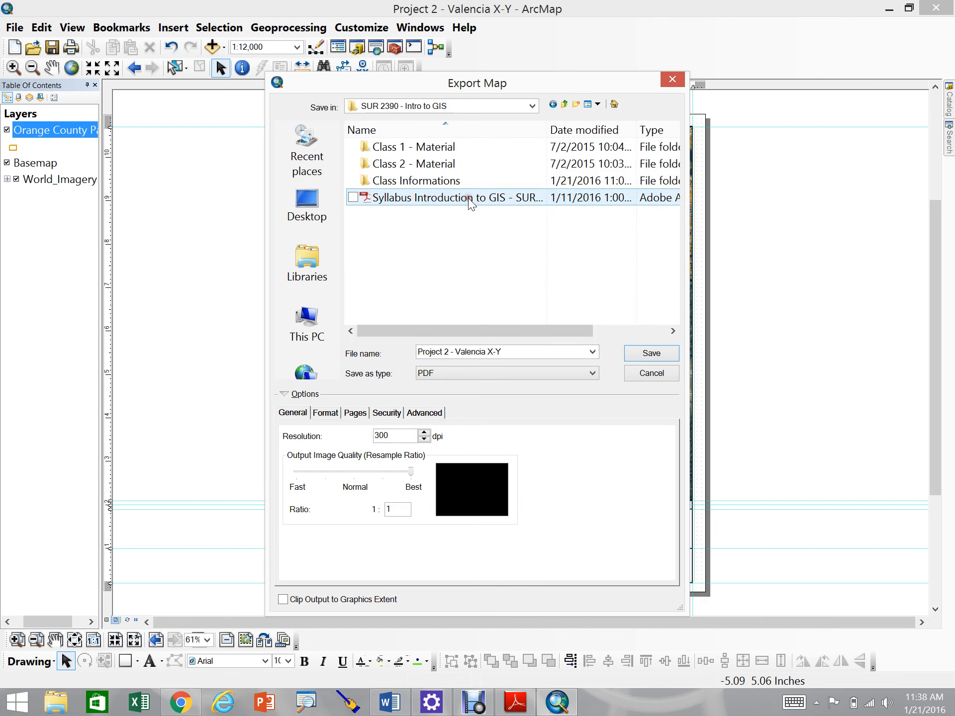
pyautogui.doubleClick(426, 164)
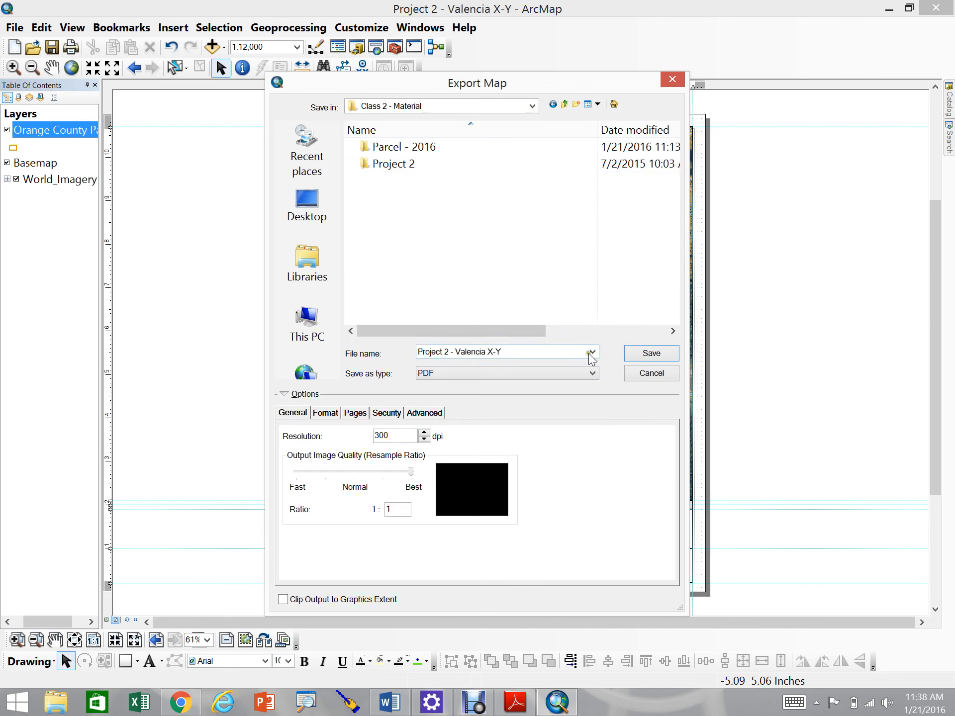
pyautogui.click(648, 355)
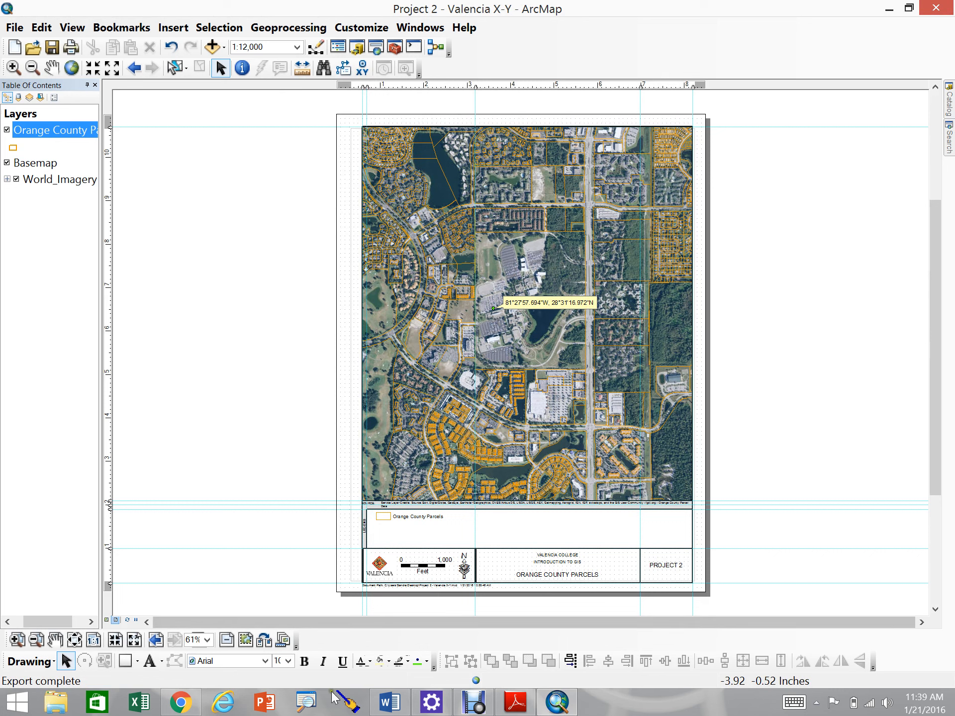
# Step: Review the exported Project 2 - Valencia X-Y PDF from its Class 2 - Material folder in File Explorer, and close the PDF and folder windows
pyautogui.rightClick(512, 705)
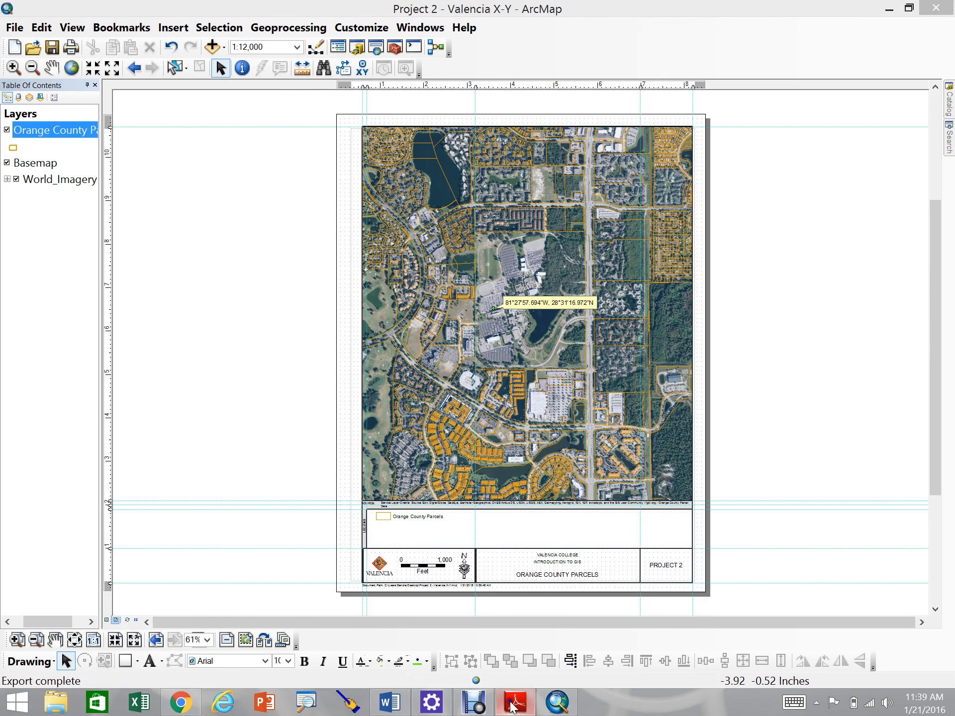
pyautogui.click(479, 665)
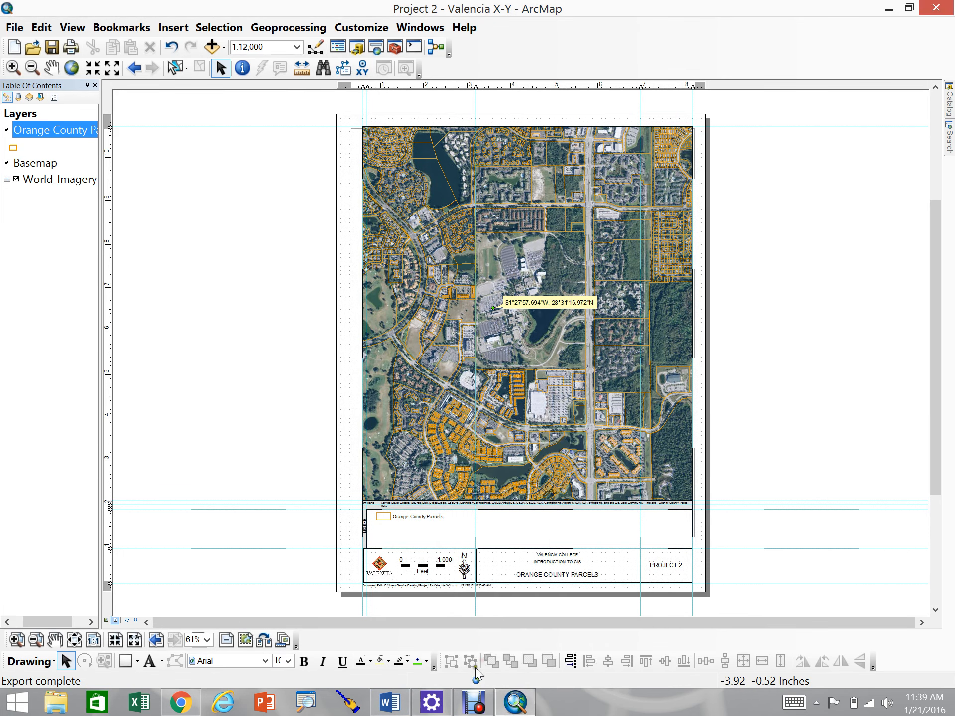
pyautogui.click(57, 702)
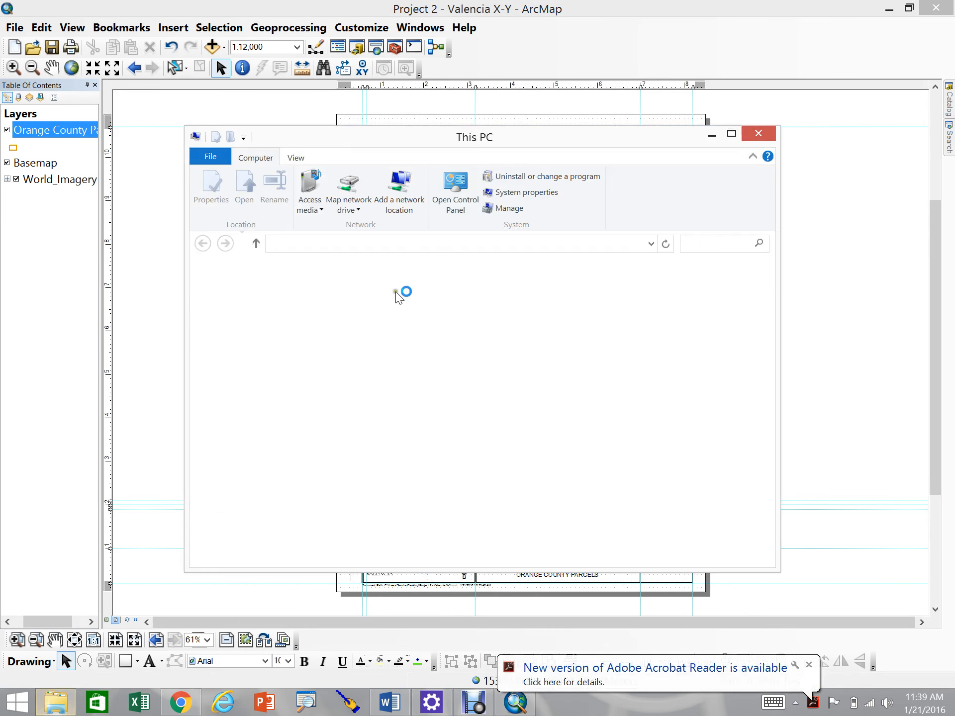
pyautogui.click(348, 489)
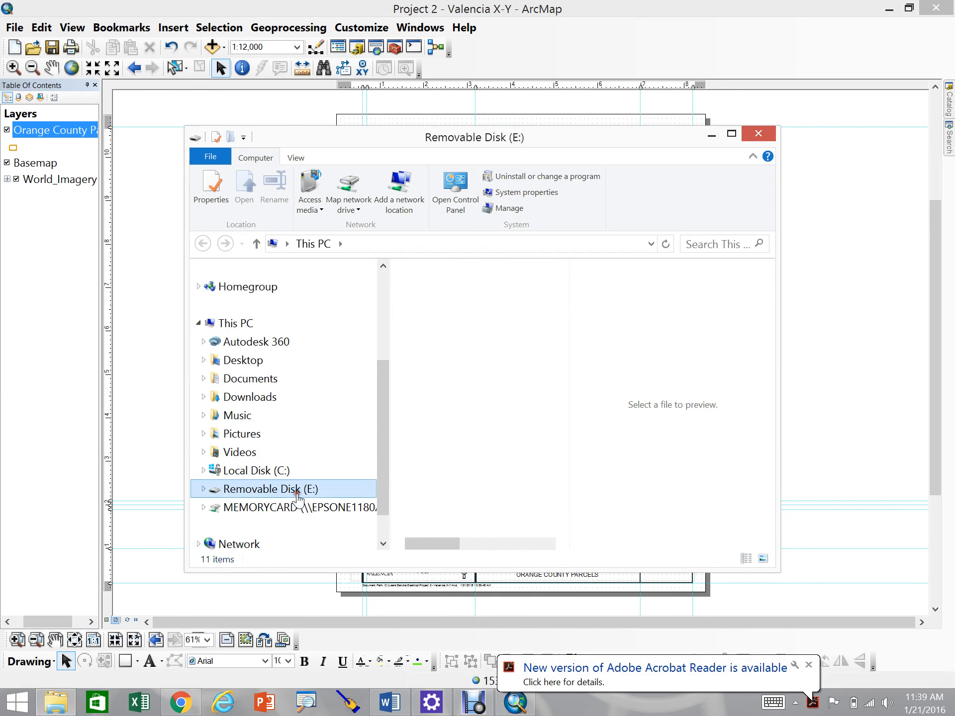
pyautogui.doubleClick(480, 326)
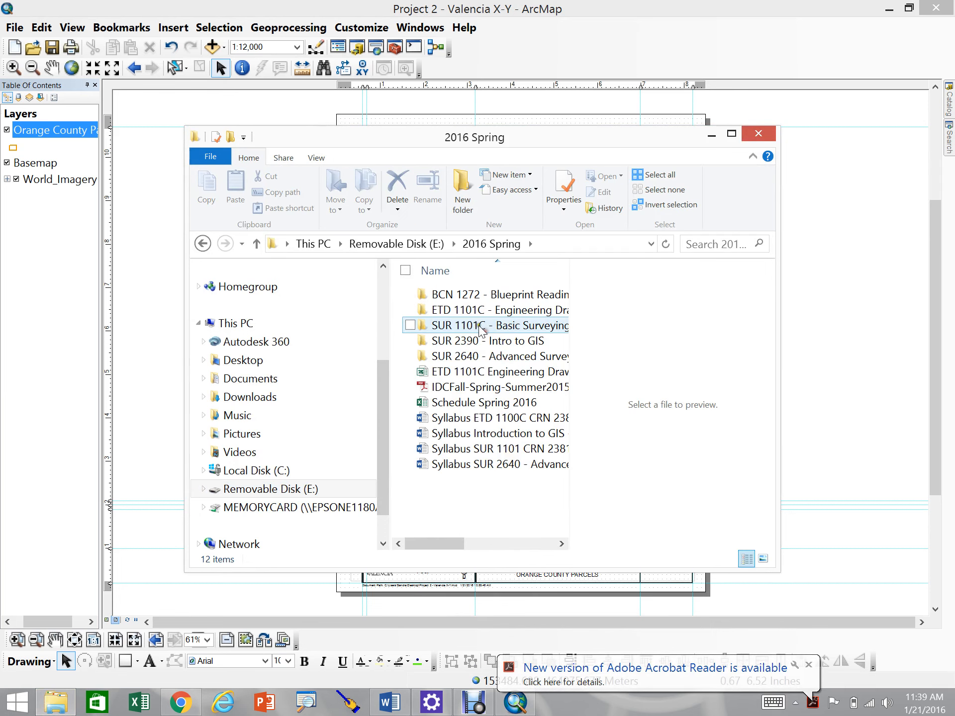
pyautogui.doubleClick(485, 341)
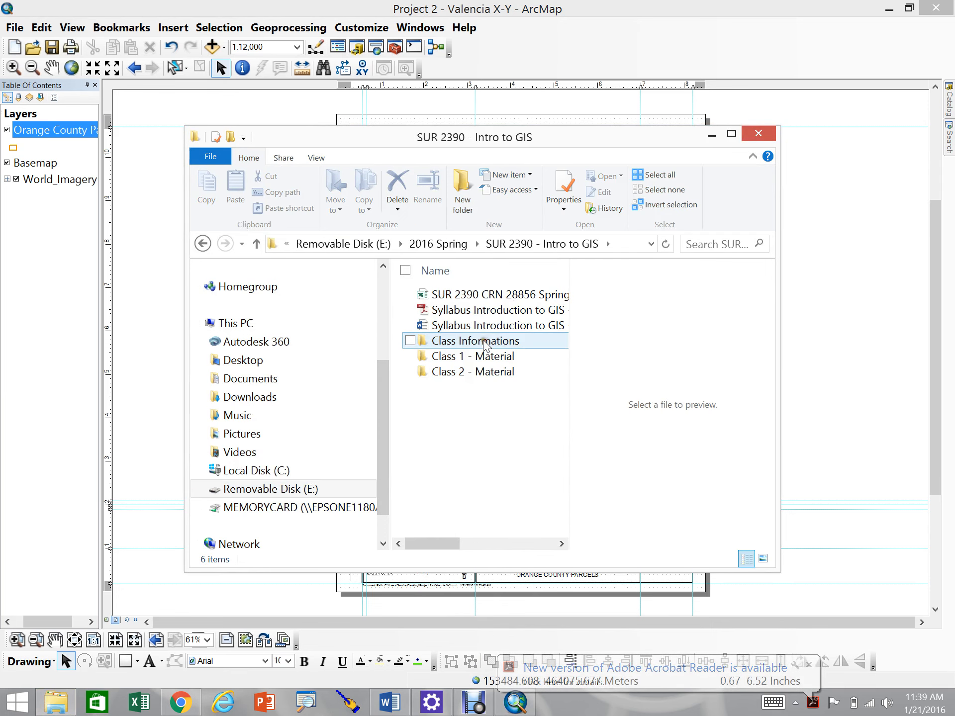
pyautogui.doubleClick(480, 374)
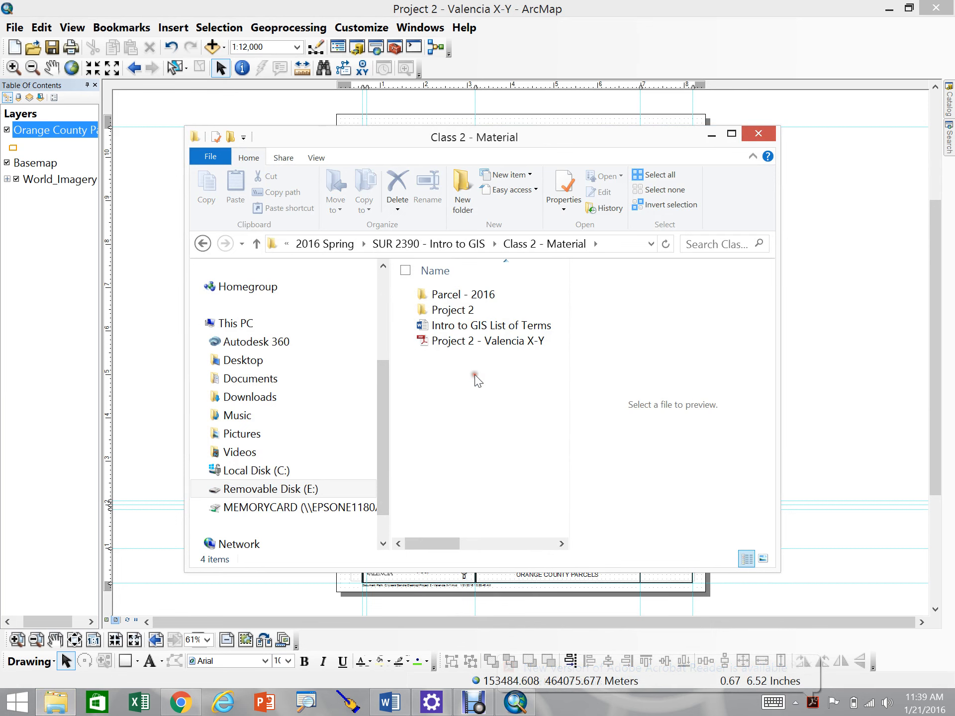
pyautogui.doubleClick(462, 342)
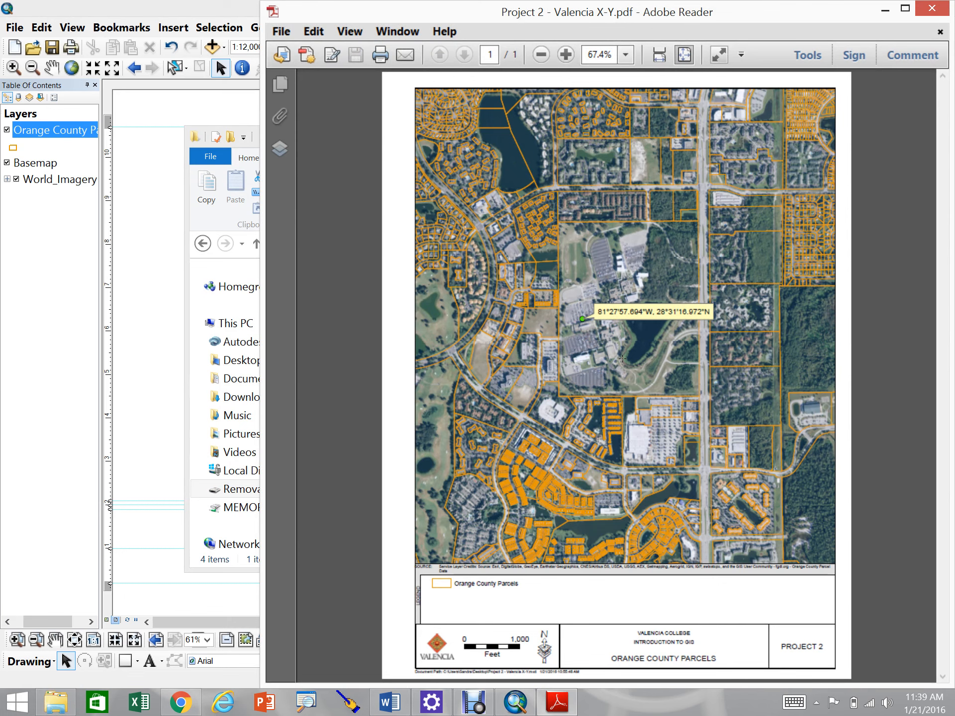
pyautogui.click(945, 14)
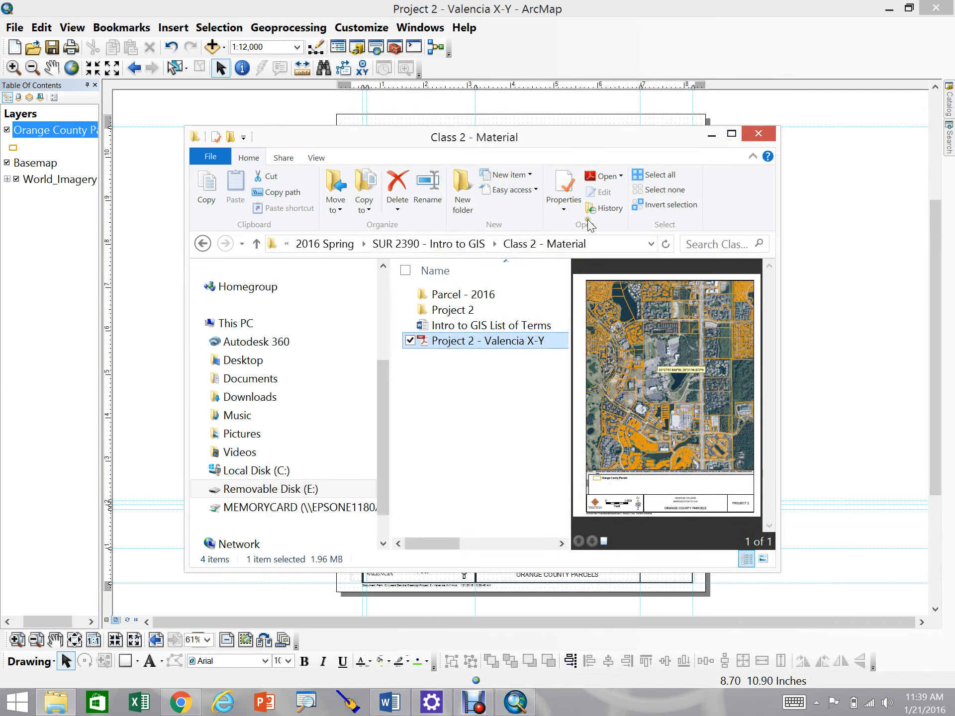
pyautogui.click(758, 136)
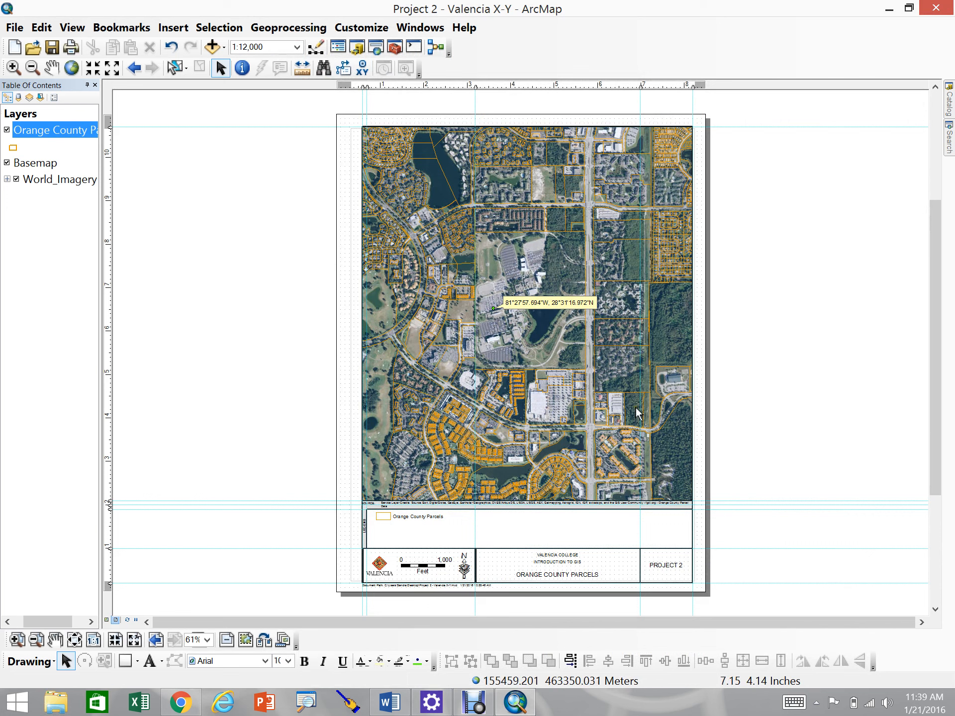
pyautogui.rightClick(37, 132)
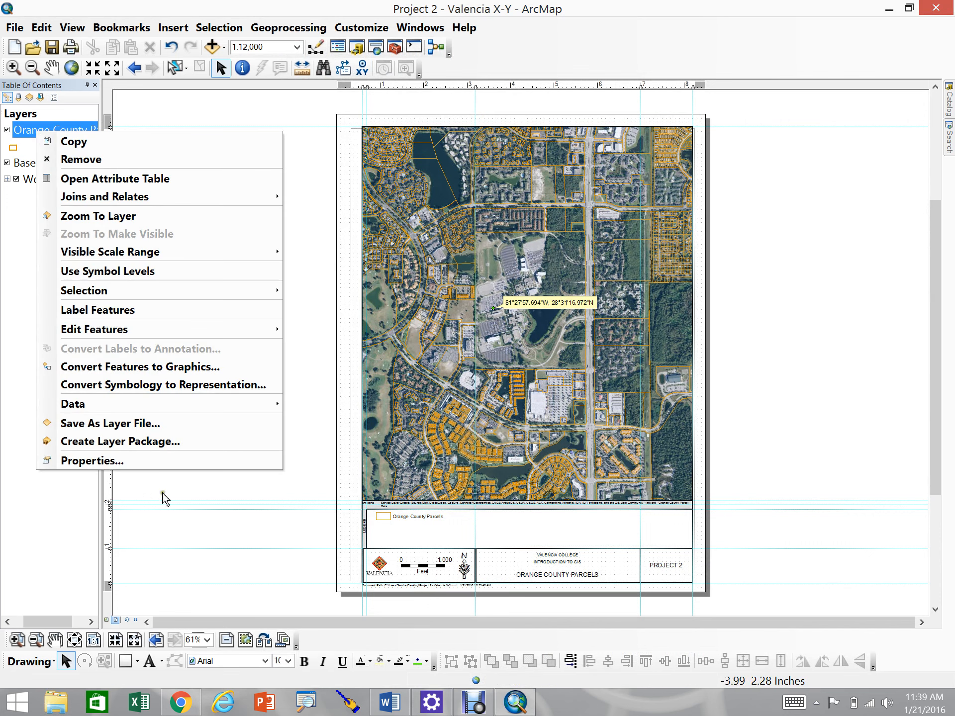
pyautogui.moveTo(161, 411)
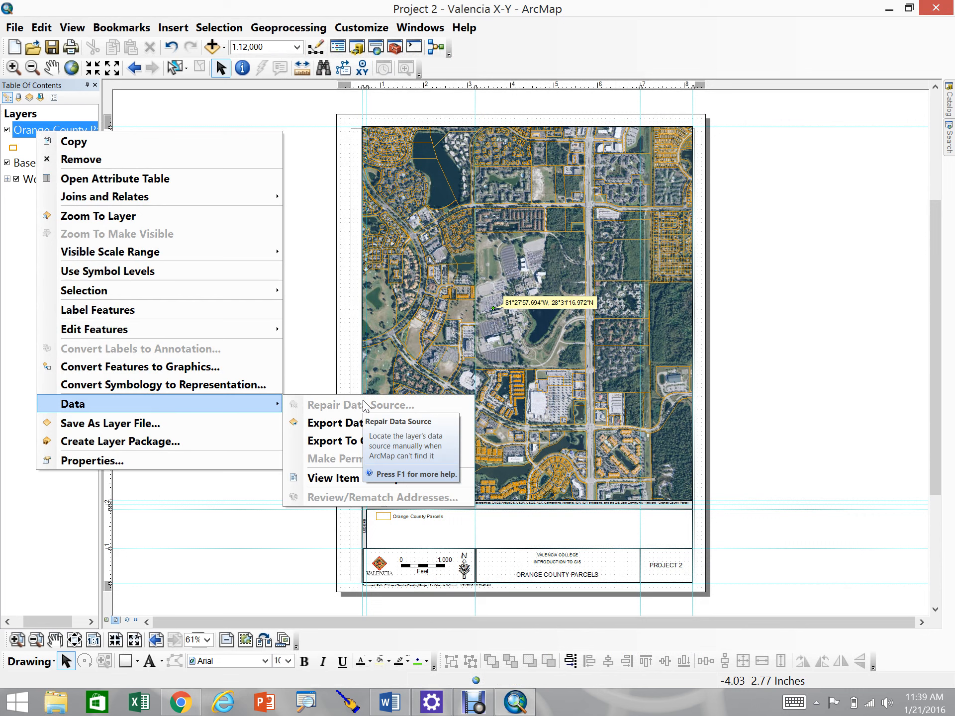
pyautogui.click(252, 513)
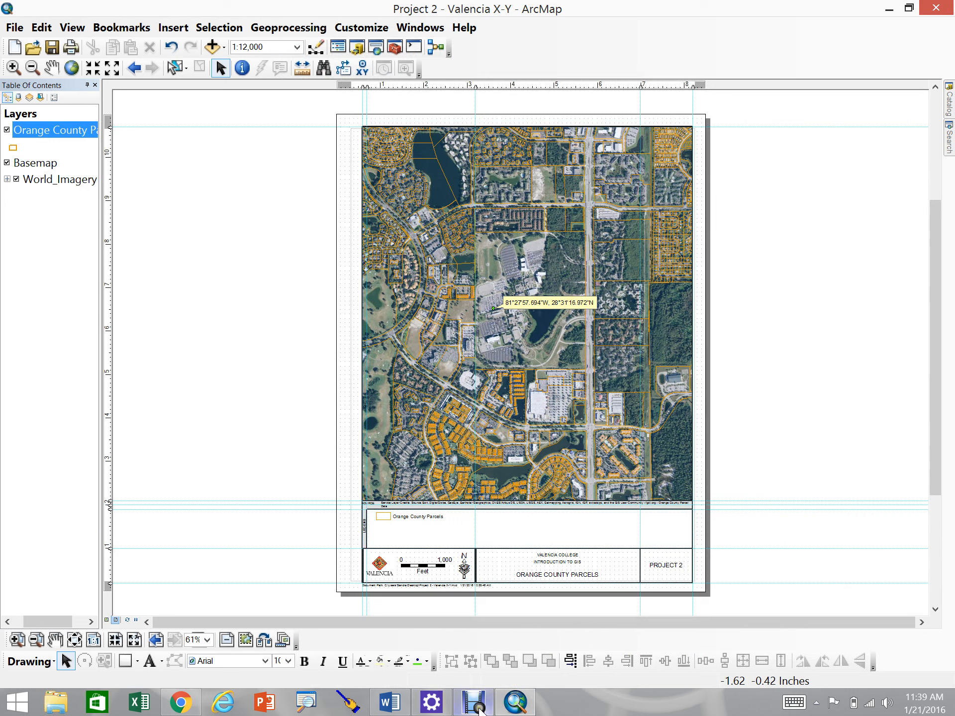
pyautogui.moveTo(479, 706)
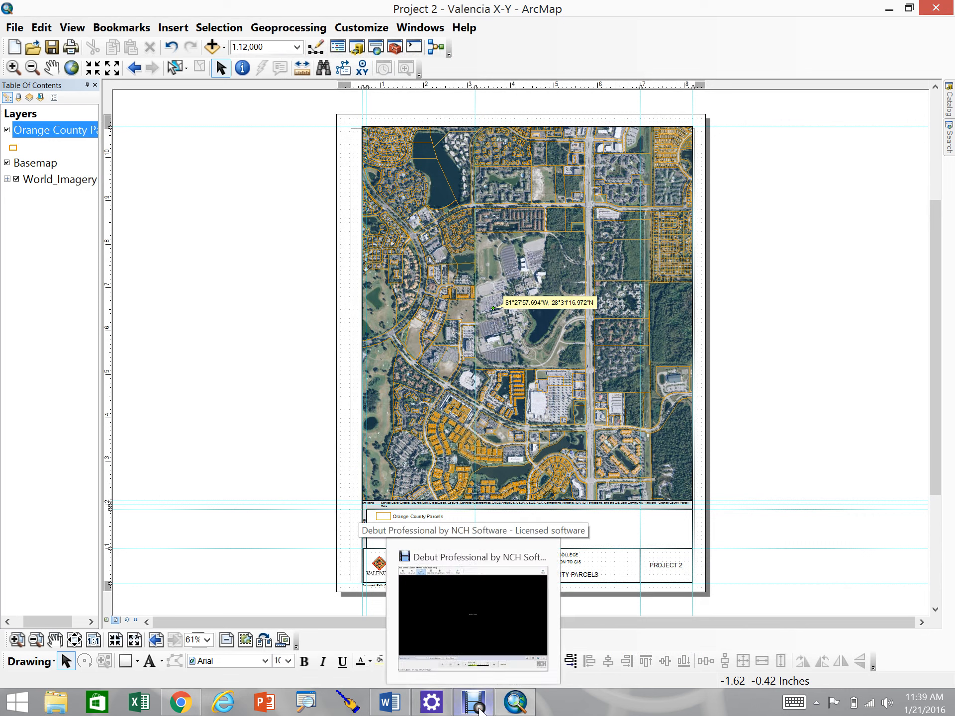